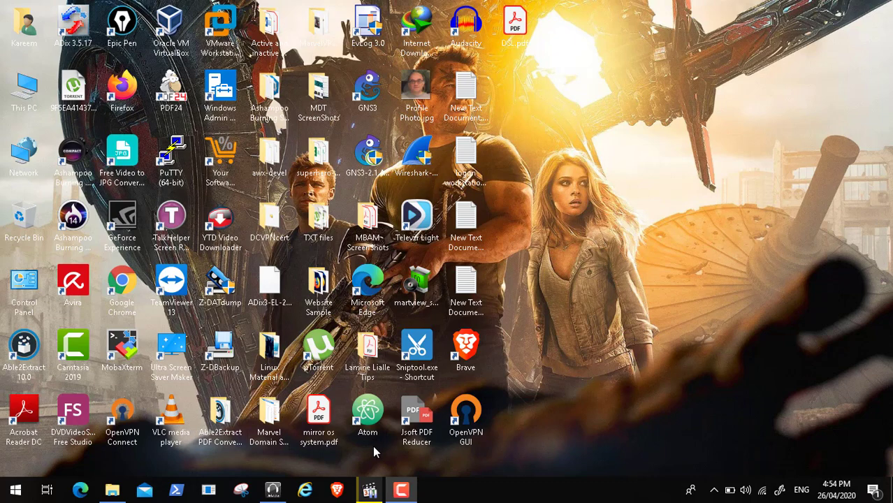
Bring the paused Video116.mp4 player forward, start playback, and switch it to full screen
mouse_move(372, 488)
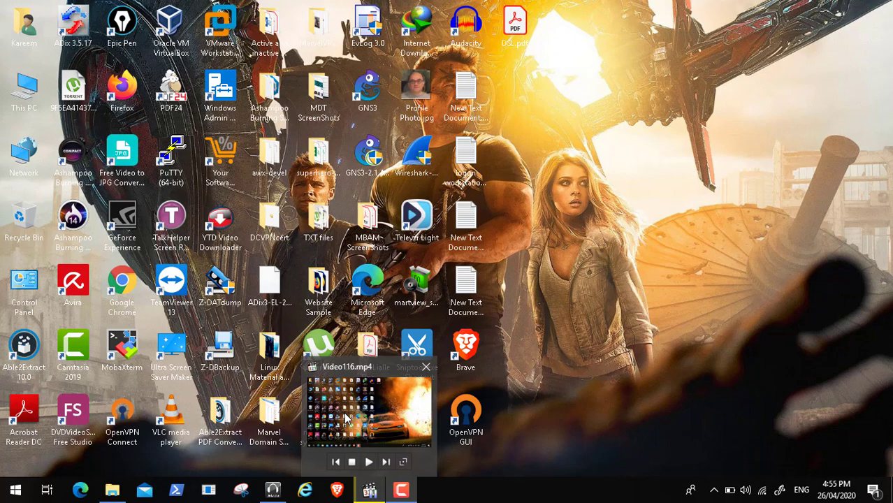
click(364, 393)
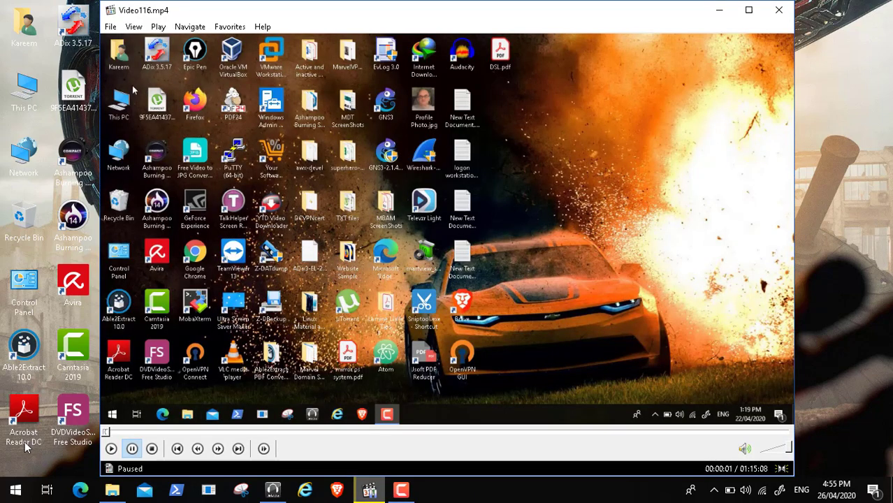
click(111, 449)
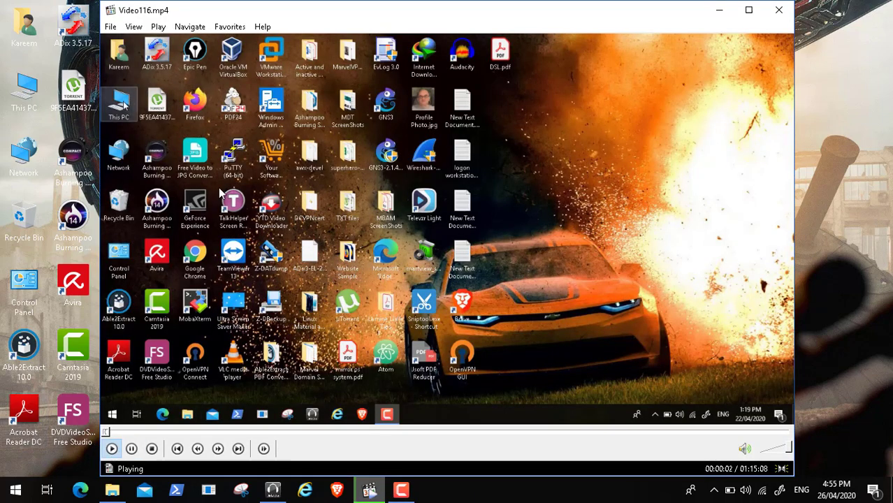
double_click(198, 212)
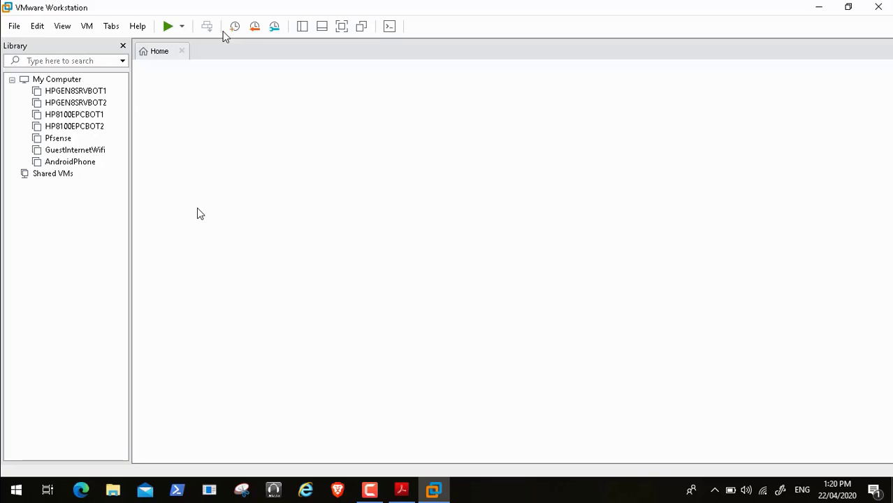
Begin opening HPGEN8SRVBOT1, Pfsense and HPGEN8SRVBOT2 from the VMware Workstation library
mouse_move(18, 464)
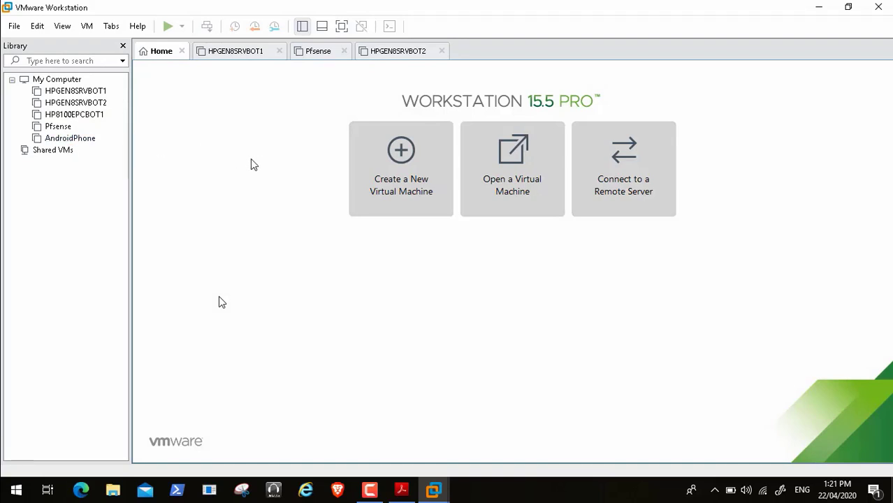
click(114, 491)
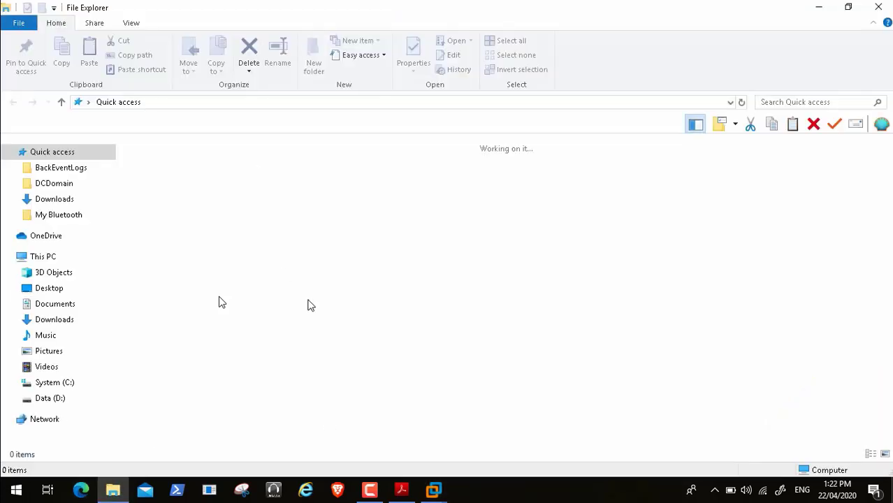
click(43, 257)
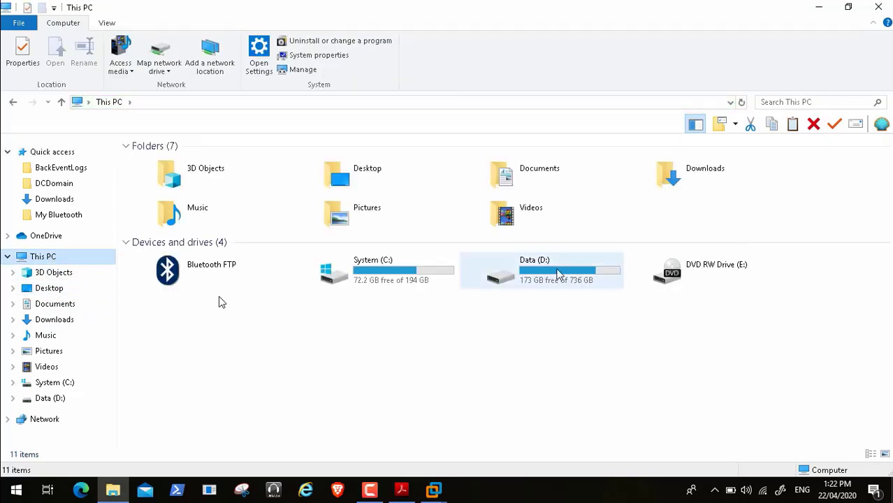
click(545, 278)
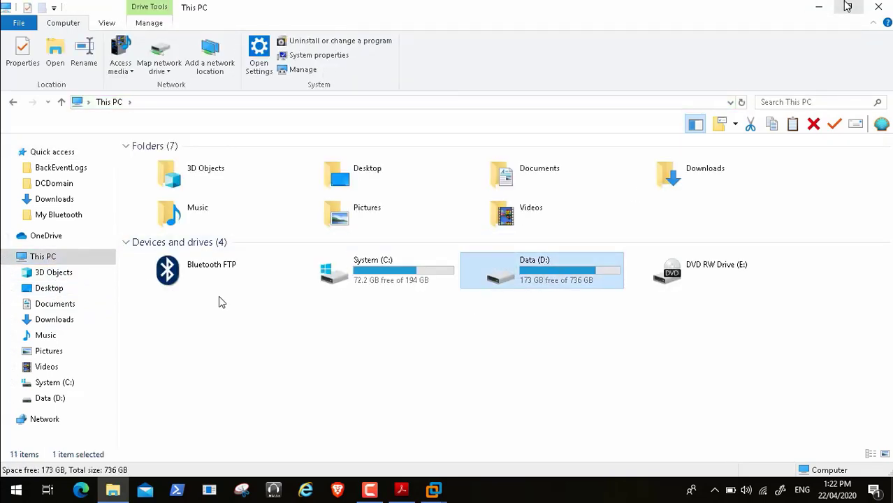
click(878, 7)
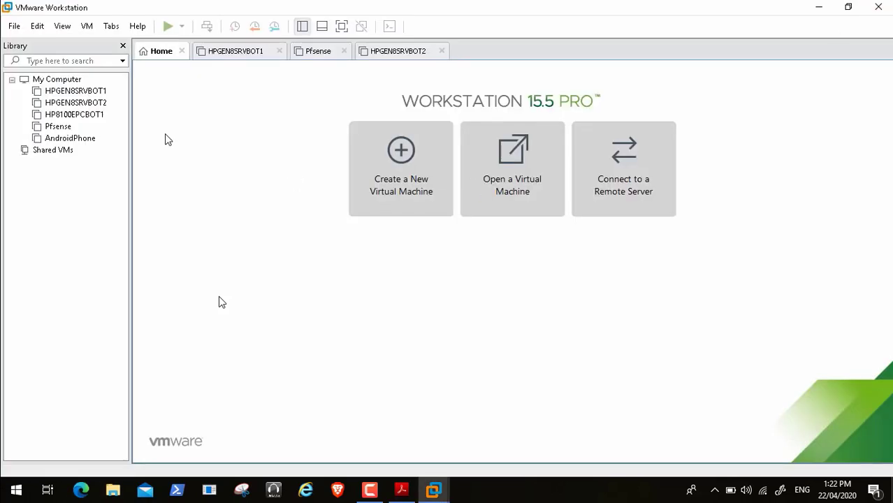
Power on HPGEN8SRVBOT1 and boot its default Windows entry immediately
click(230, 56)
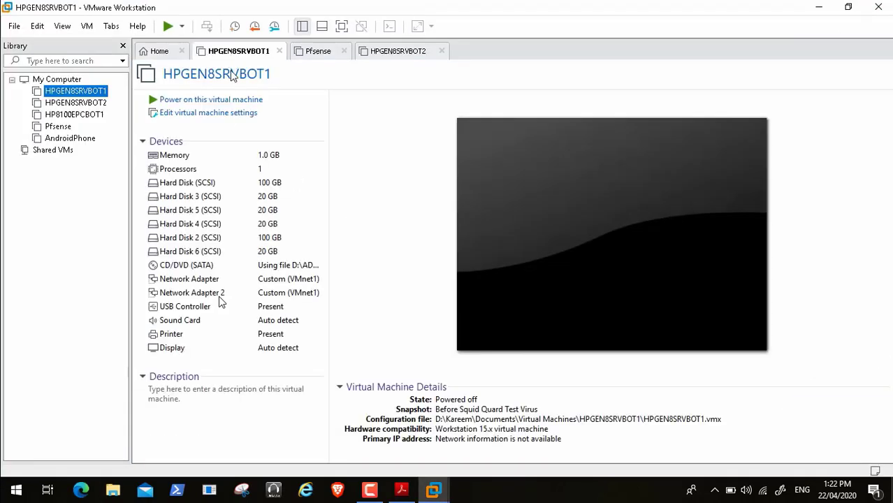
click(215, 103)
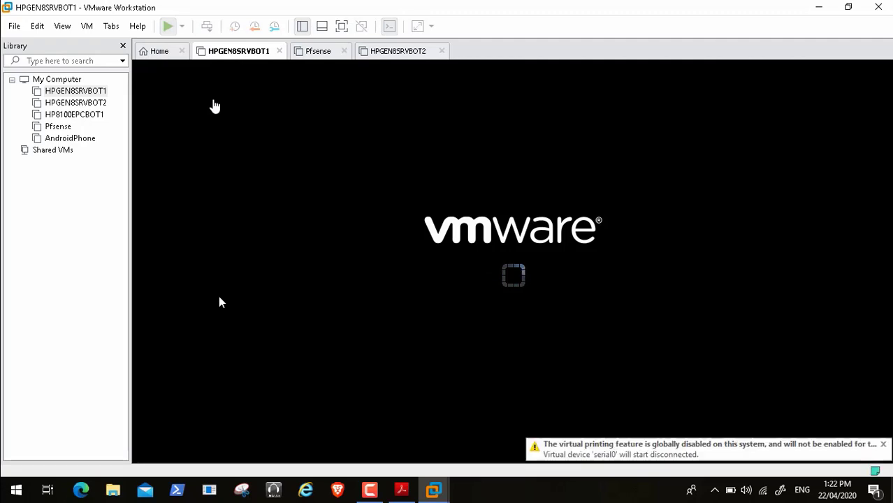
click(371, 490)
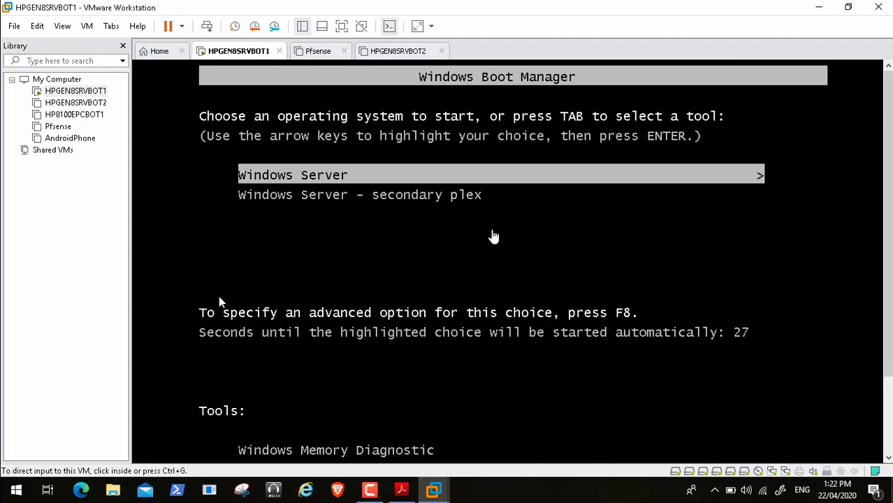
click(219, 302)
key(Return)
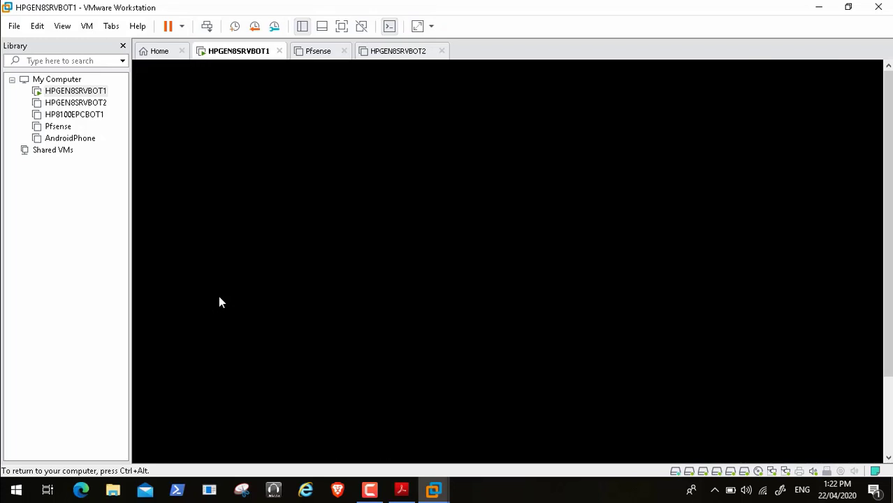
Release input to the host and bring up the powered-off HPGEN8SRVBOT2 summary
key(ctrl+alt)
click(373, 491)
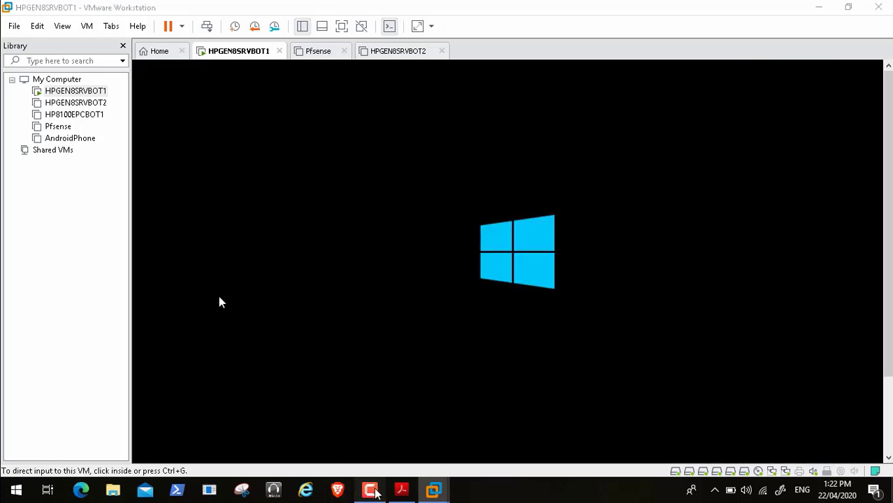
click(833, 426)
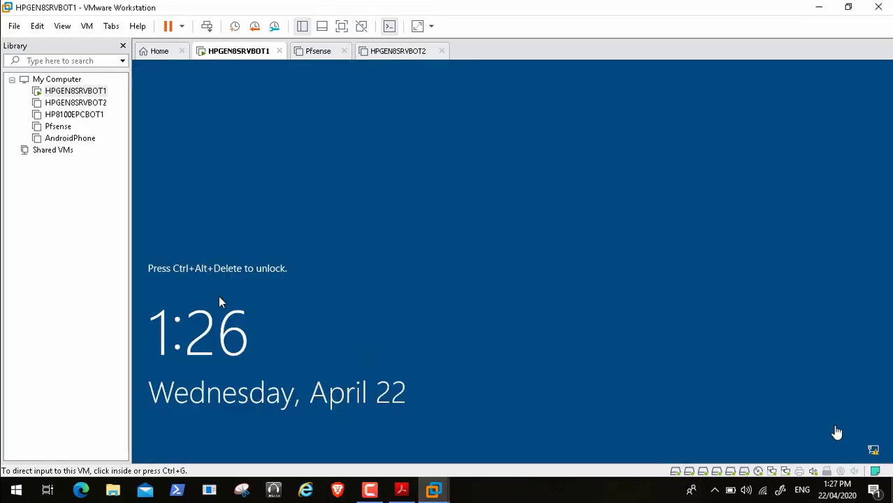
click(411, 55)
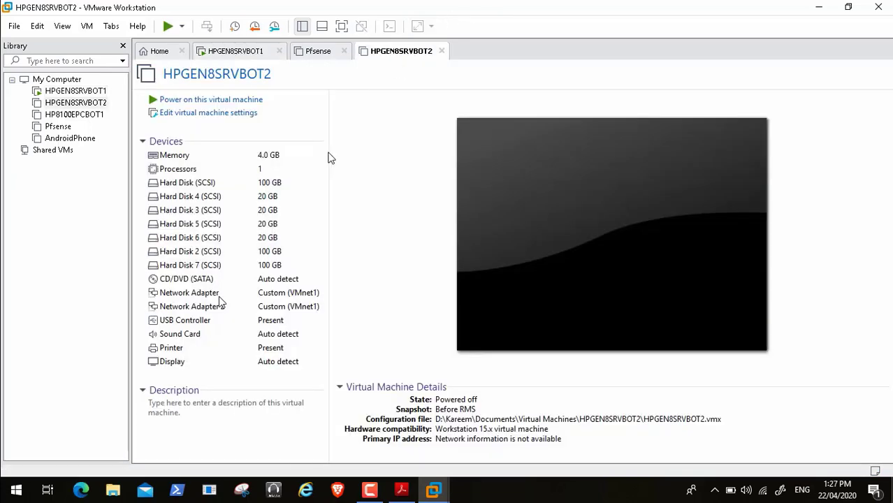
Power on HPGEN8SRVBOT2, boot Windows Server at the Boot Manager, then return to HPGEN8SRVBOT1
click(240, 102)
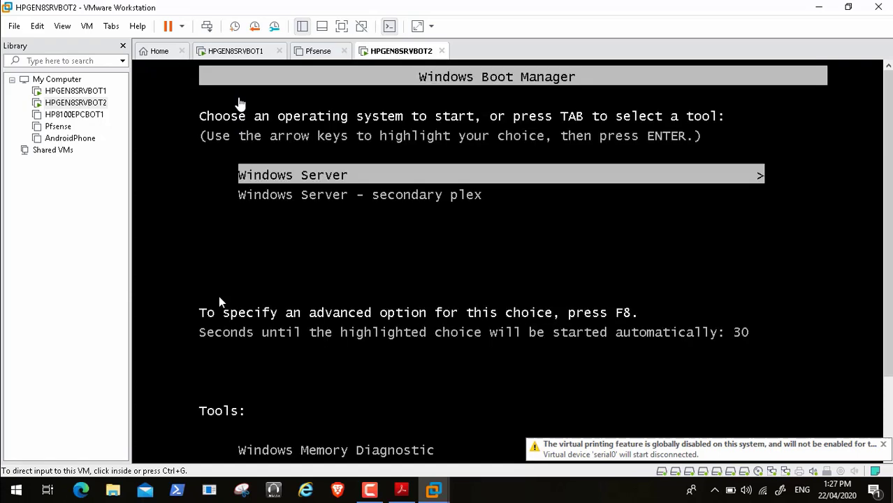
click(219, 302)
key(Return)
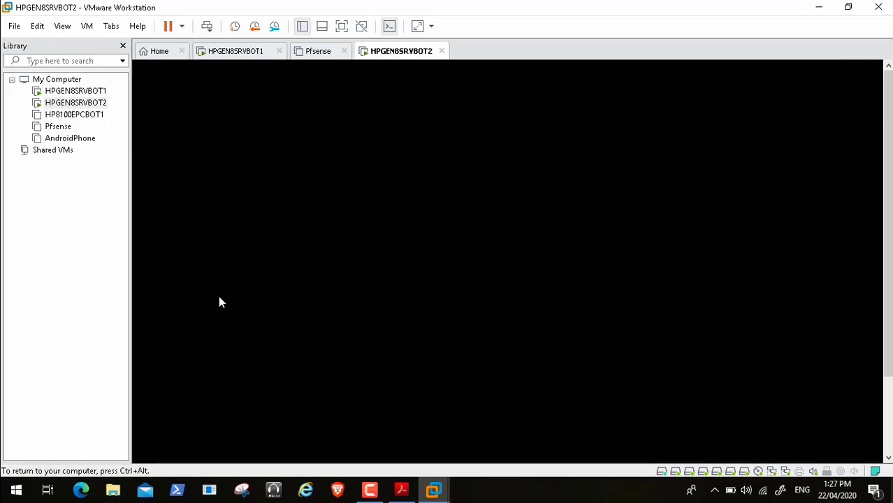
key(ctrl+alt)
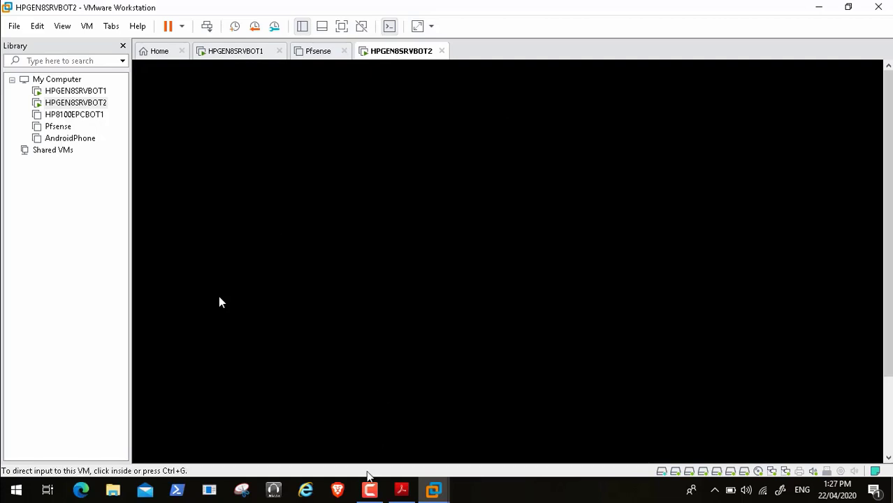
click(370, 490)
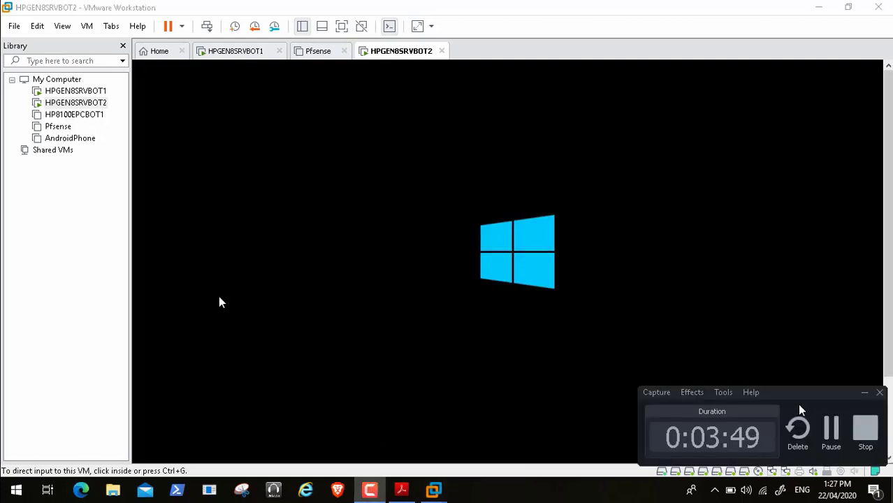
click(831, 429)
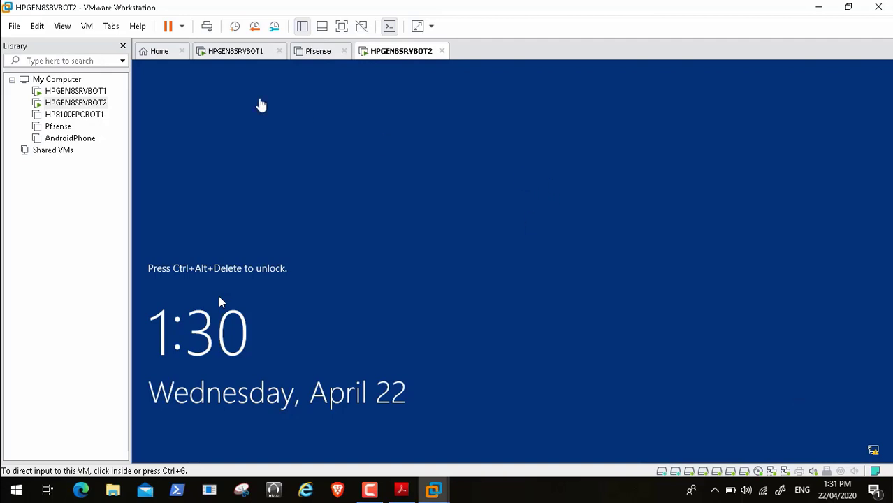
click(238, 58)
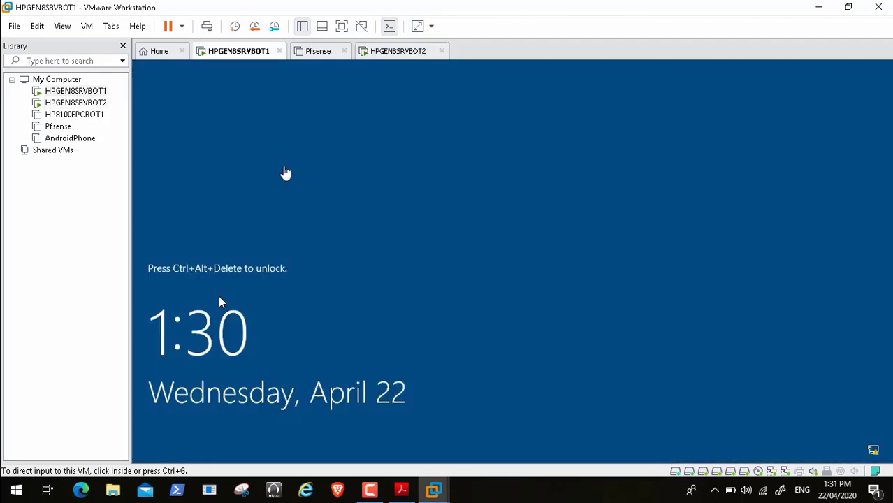
Send Ctrl+Alt+Del to HPGEN8SRVBOT1 and accept the Transformers Universe legal notice
click(349, 153)
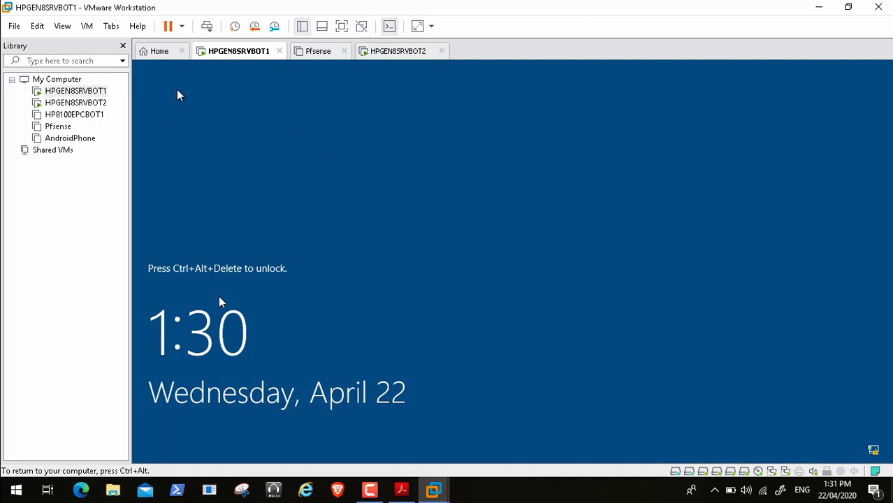
key(ctrl+alt)
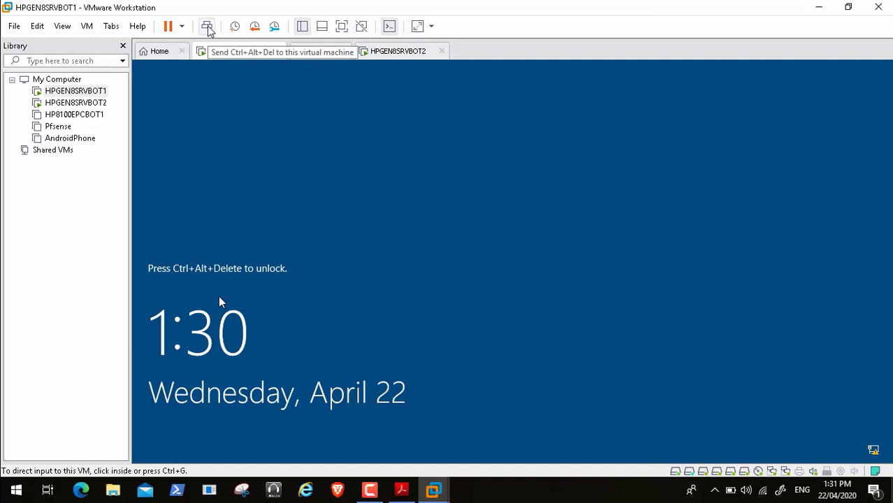
click(304, 176)
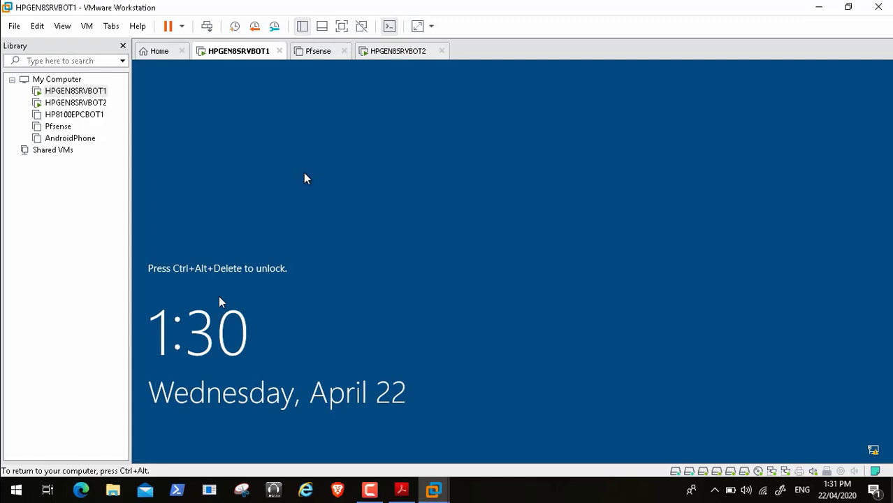
key(ctrl+alt+Insert)
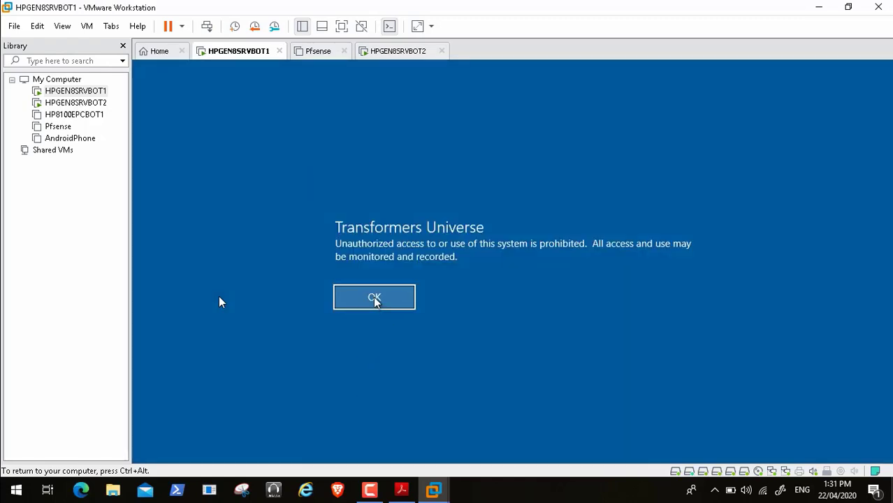
click(375, 298)
click(375, 297)
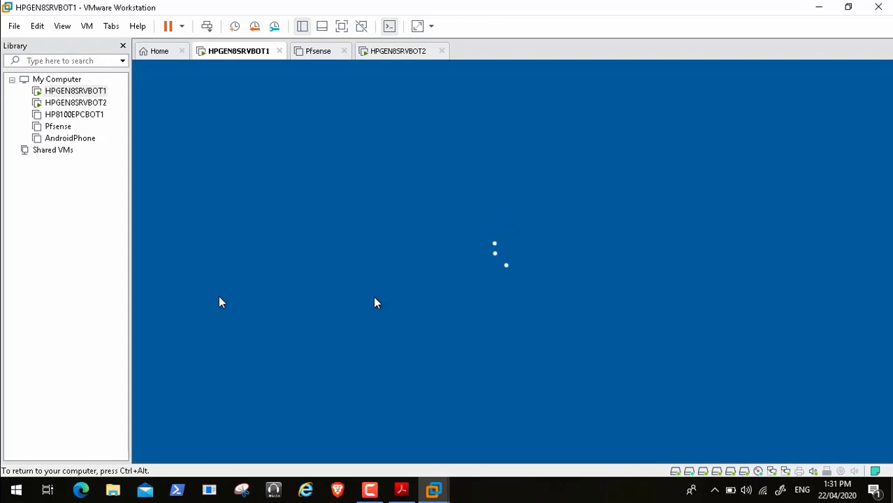
key(ctrl+alt)
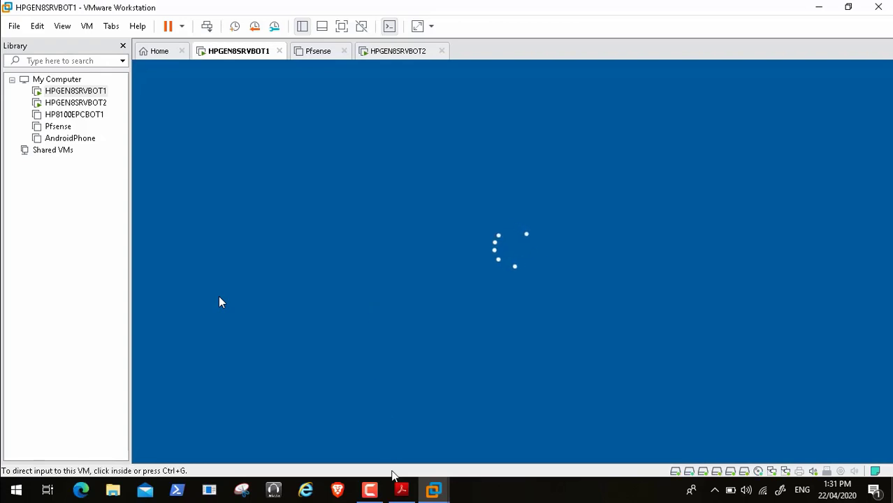
click(370, 490)
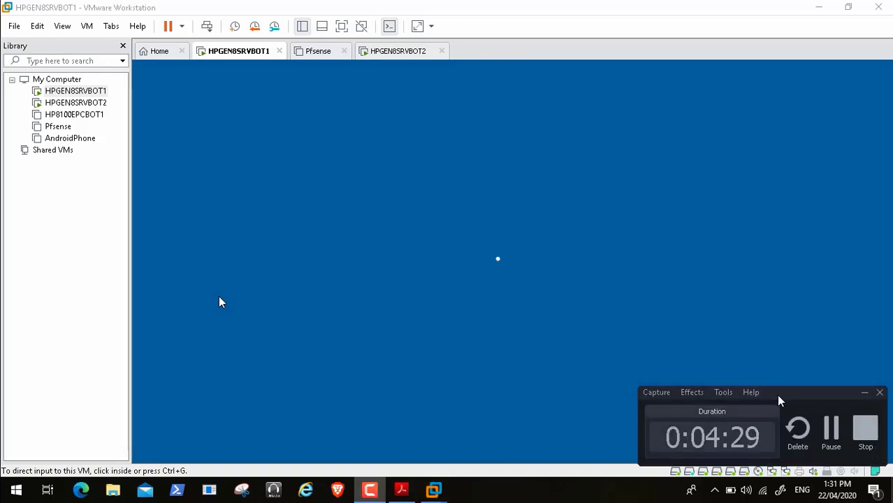
Sign in to HPGEN8SRVBOT1 with the domain user name and password, then switch to HPGEN8SRVBOT2
click(831, 429)
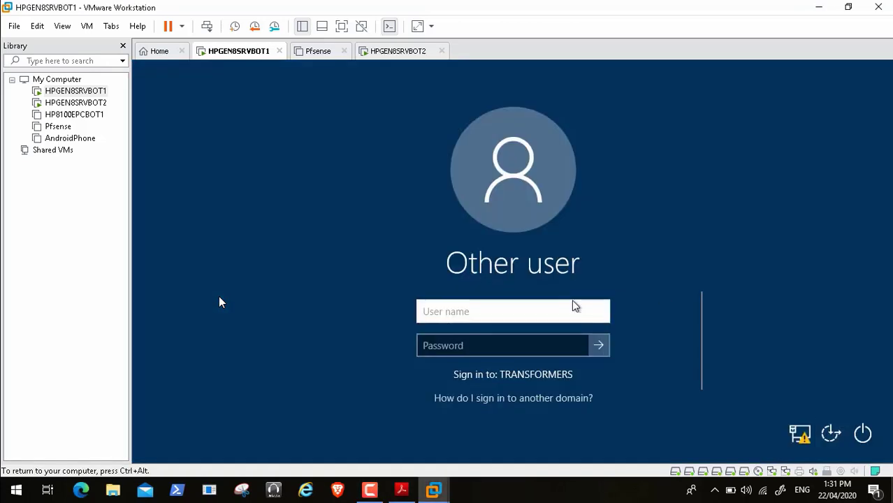
text(kraouf)
key(Tab)
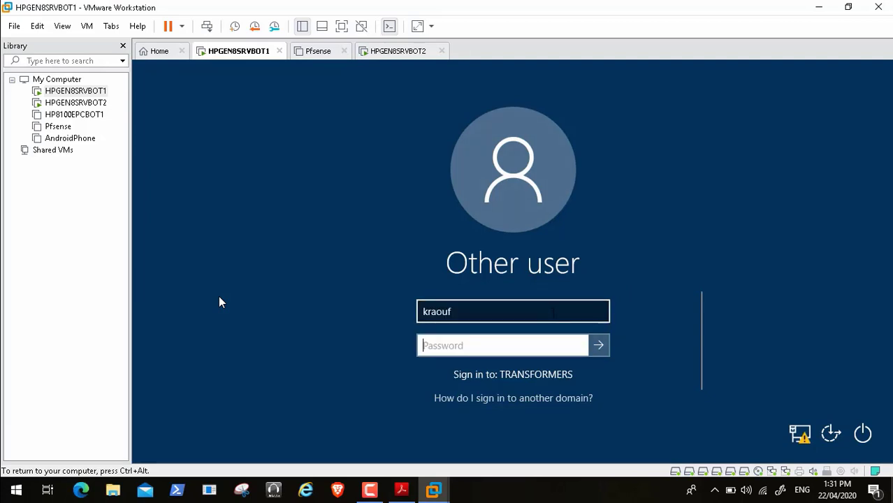
text(••••••••••)
key(Return)
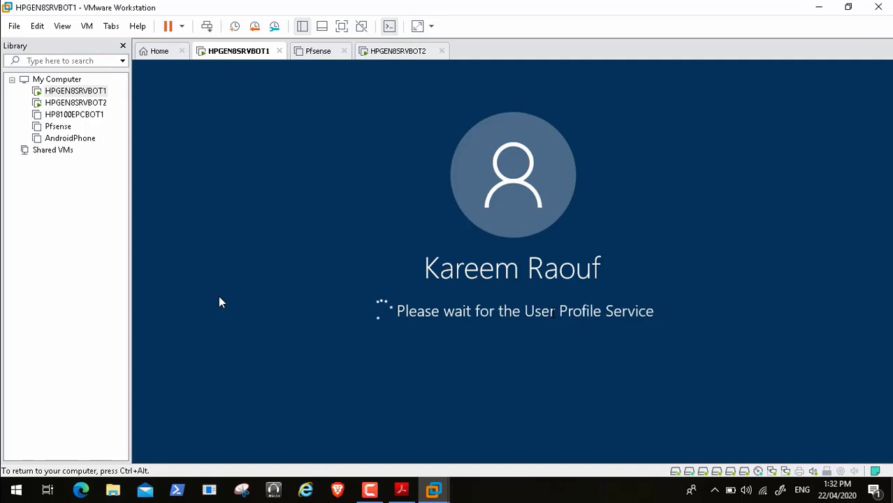
click(370, 490)
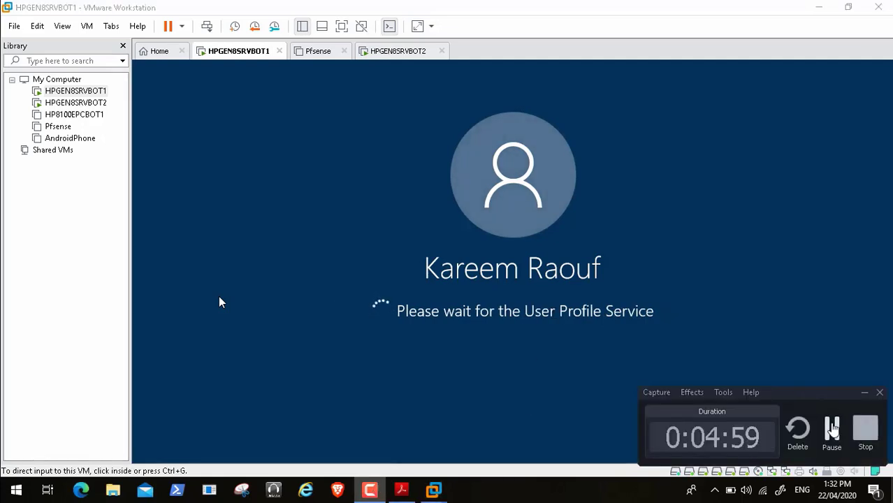
click(831, 428)
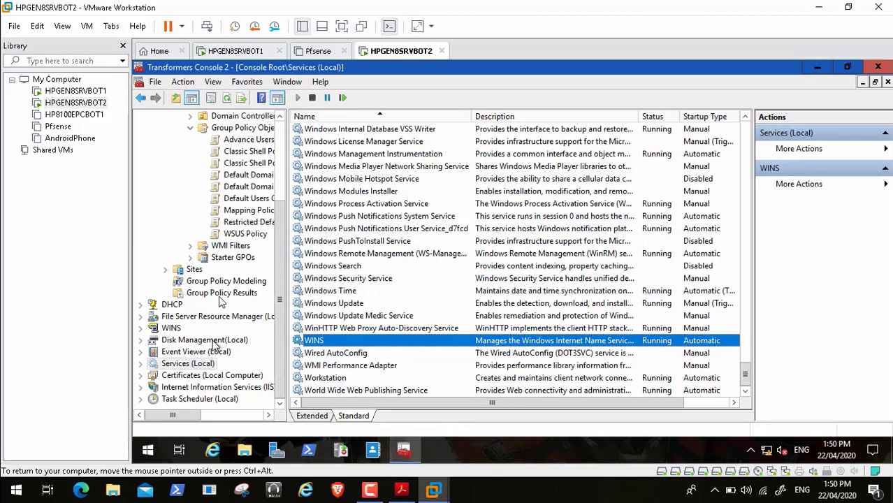
In Disk Management, set Disk 6 Online, then initialize it with the GPT partition style
click(213, 341)
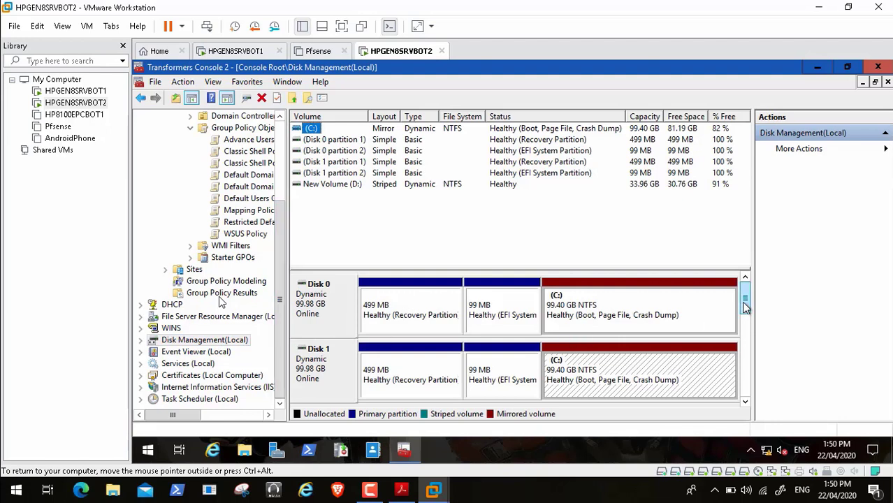
drag(745, 302, 747, 319)
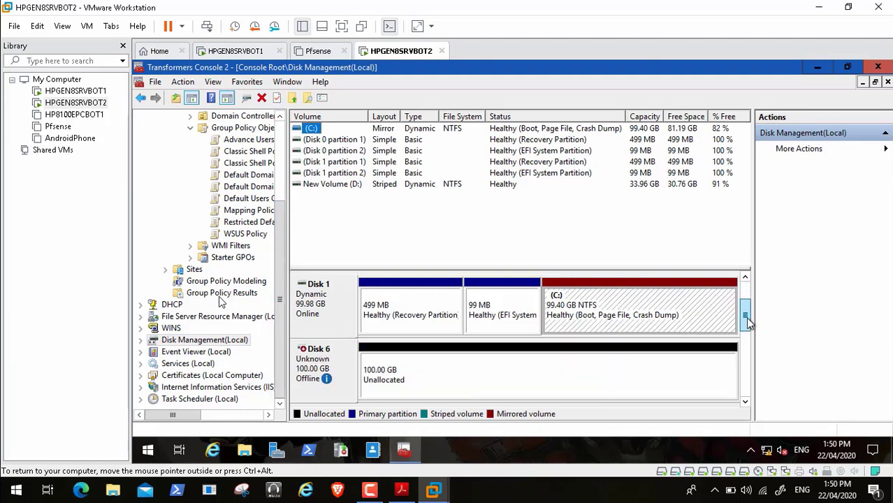
right_click(307, 371)
click(326, 378)
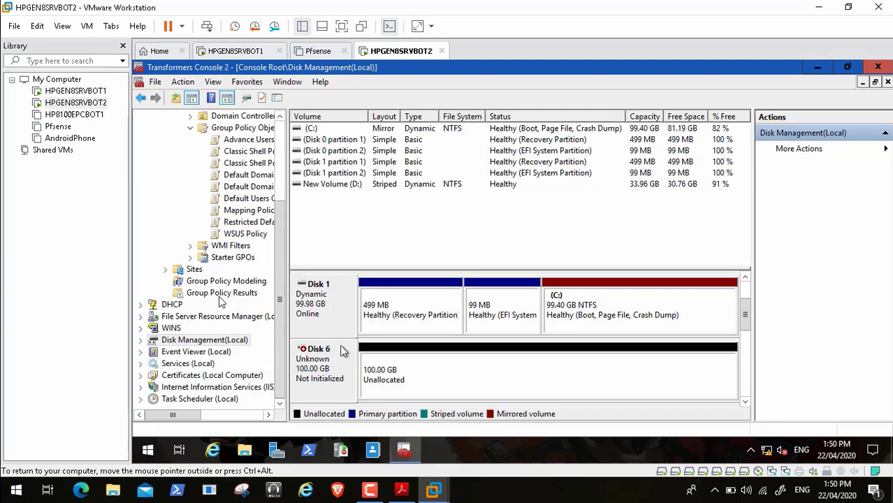
right_click(325, 374)
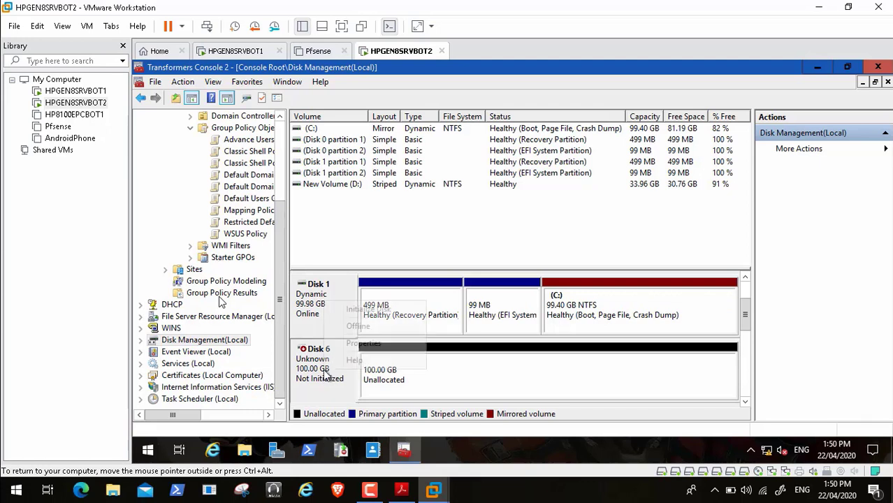
click(370, 310)
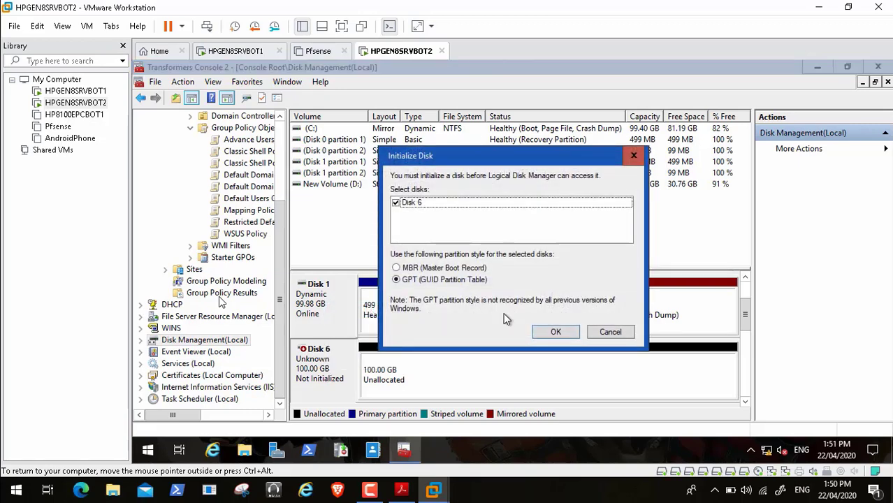
click(555, 334)
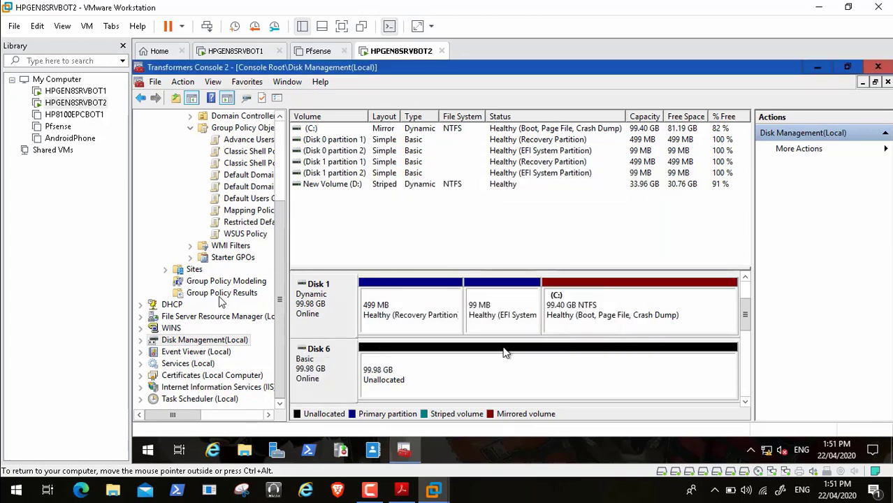
Start a new simple volume on Disk 6 using the full 102382 MB and drive letter F
right_click(398, 377)
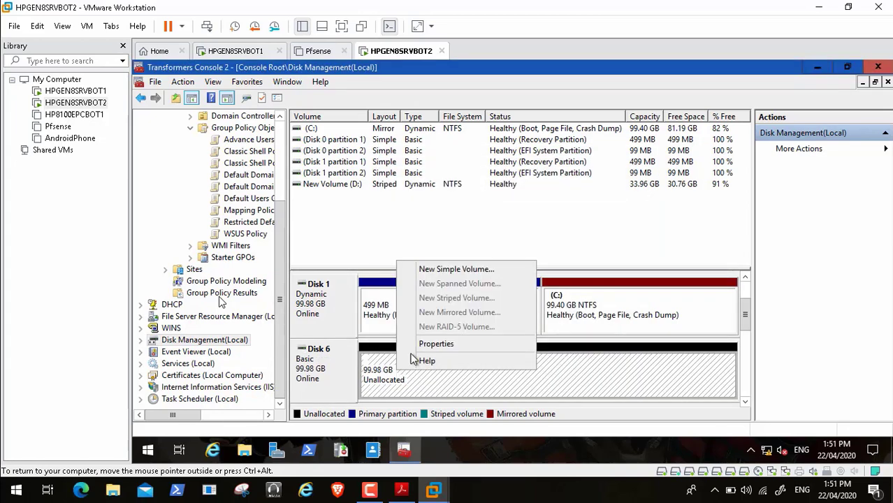
click(475, 271)
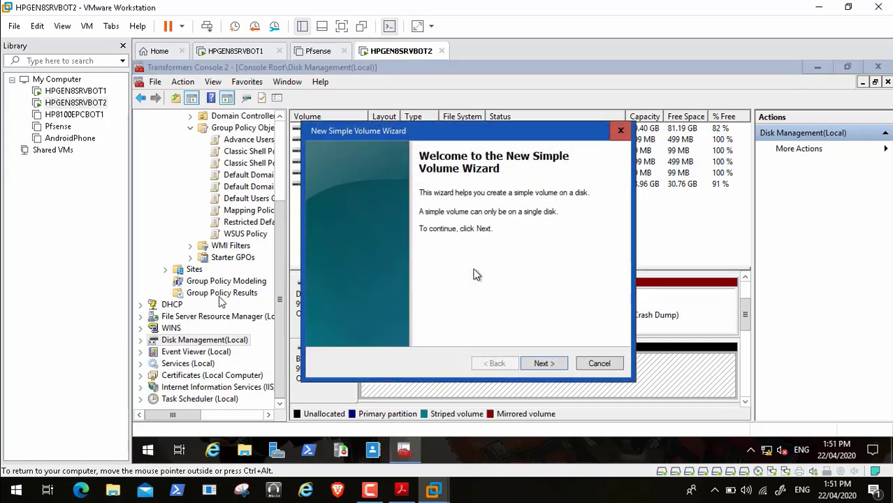
click(543, 362)
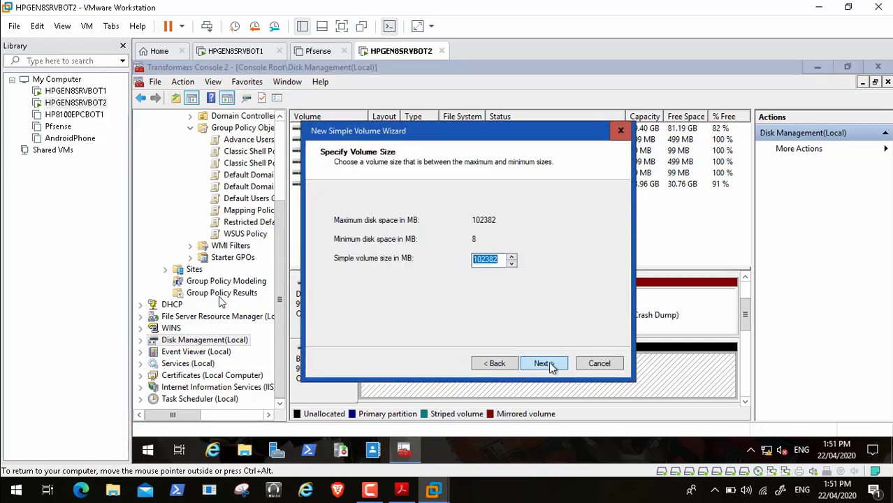
click(548, 364)
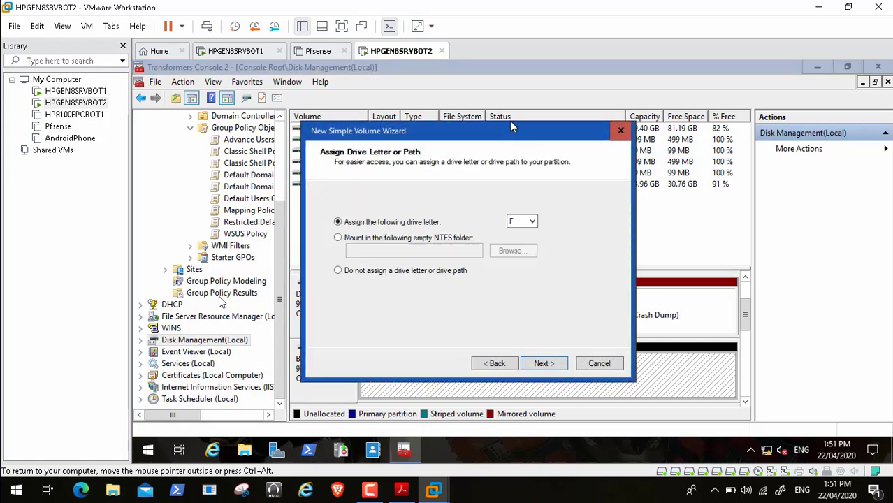
drag(501, 132, 545, 236)
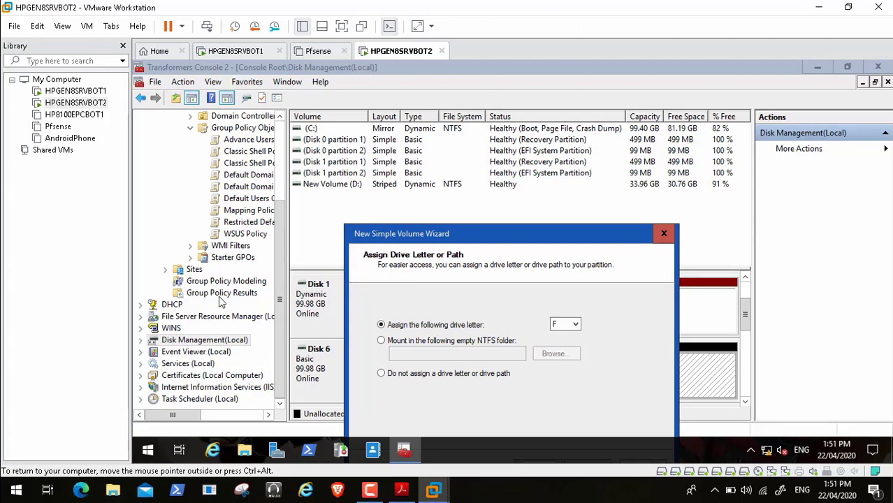
drag(545, 236, 512, 104)
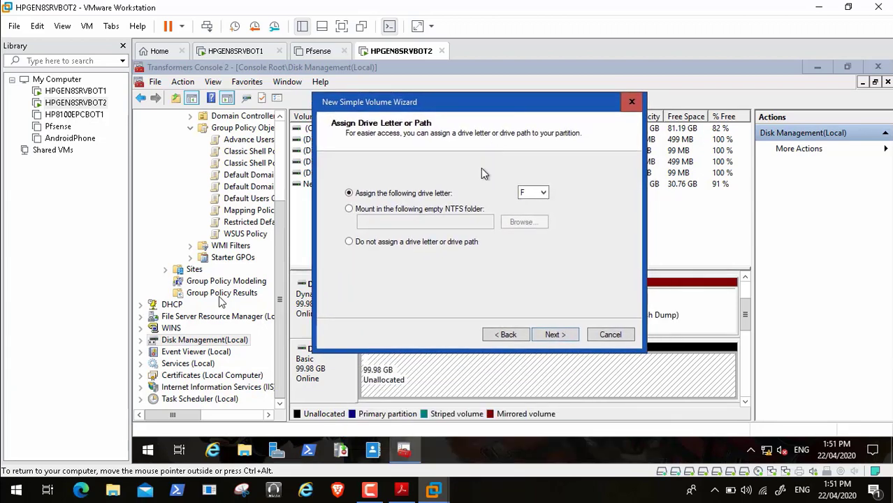
click(553, 334)
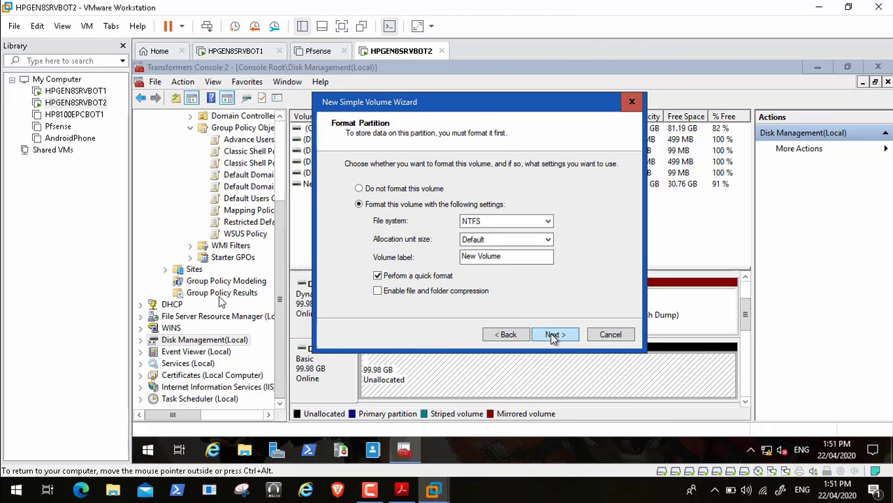
Label the volume VTL, keep NTFS formatting, and finish creating it
click(517, 257)
key(BackSpace)
key(BackSpace)
key(BackSpace)
key(BackSpace)
key(BackSpace)
key(BackSpace)
key(BackSpace)
key(BackSpace)
key(BackSpace)
key(BackSpace)
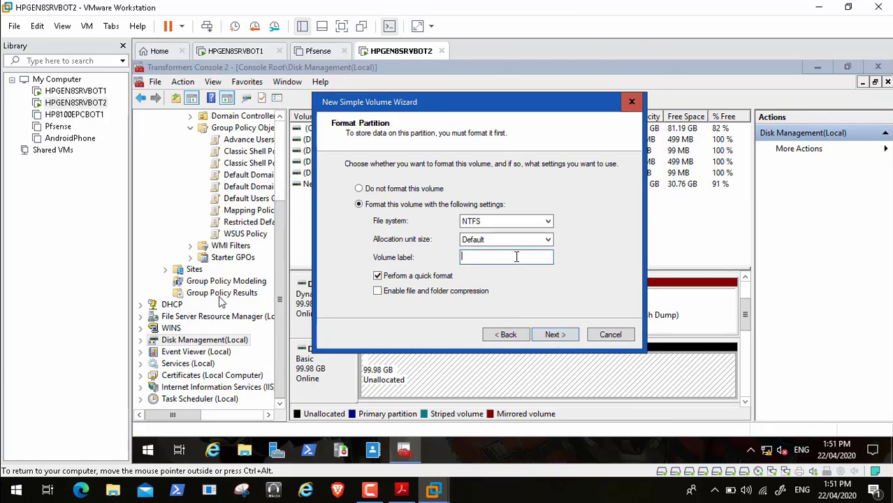
text(VTL)
click(569, 339)
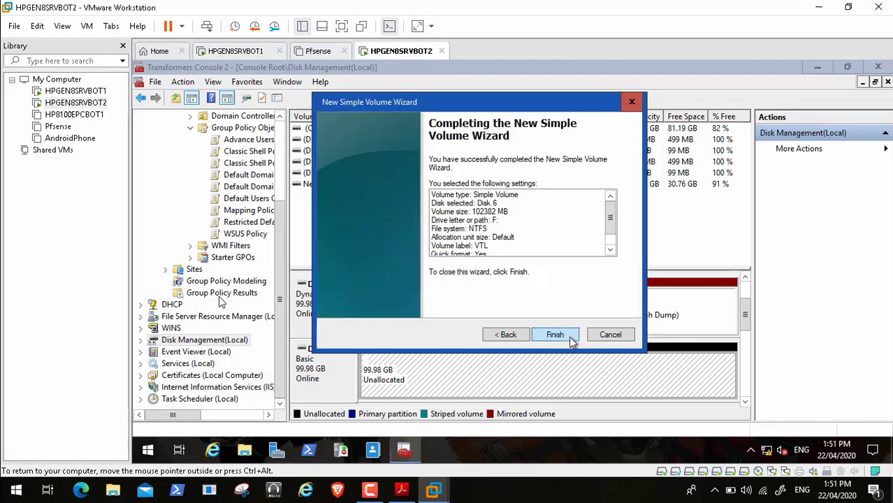
click(555, 335)
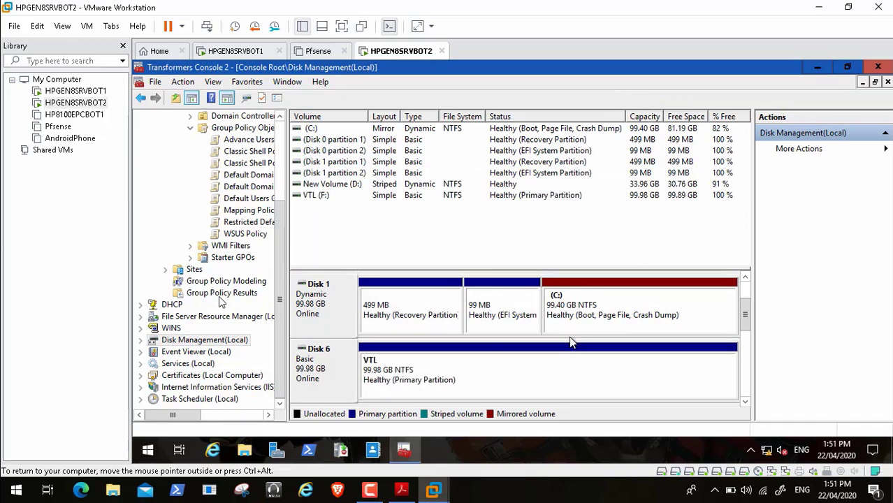
Keep the disk console open and bring the StarWind Virtual Tape Library PDF guide forward
click(879, 67)
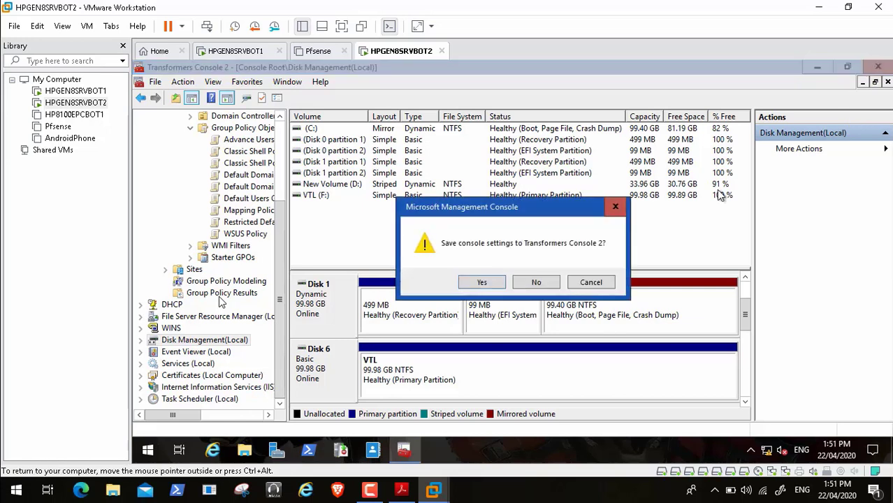
click(605, 285)
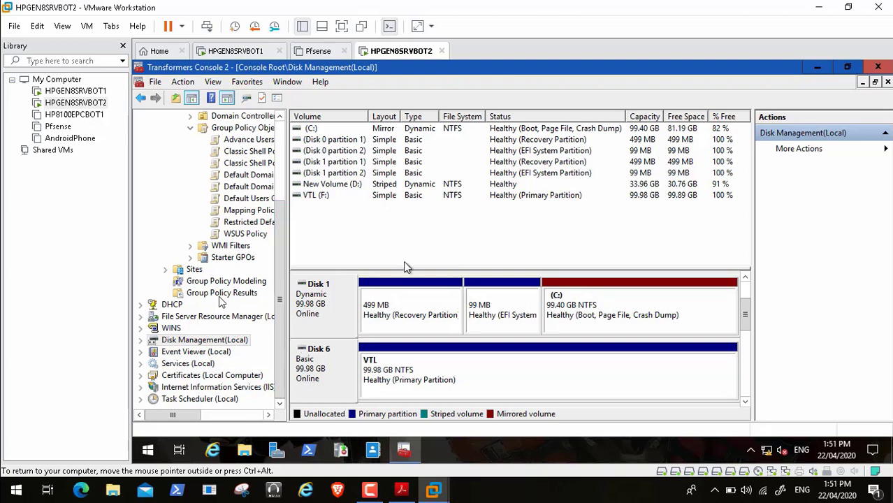
click(401, 492)
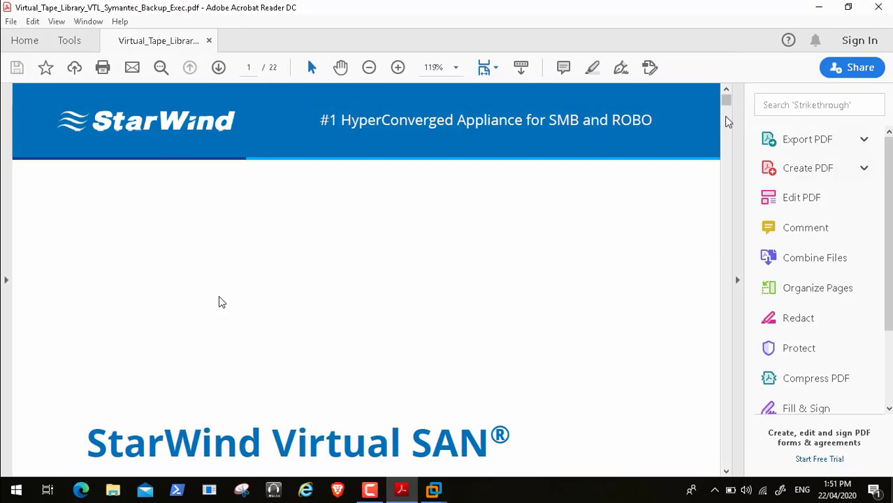
Scroll the StarWind guide to its Add Device steps, then minimize Acrobat and the guest's disk console
drag(727, 103, 726, 189)
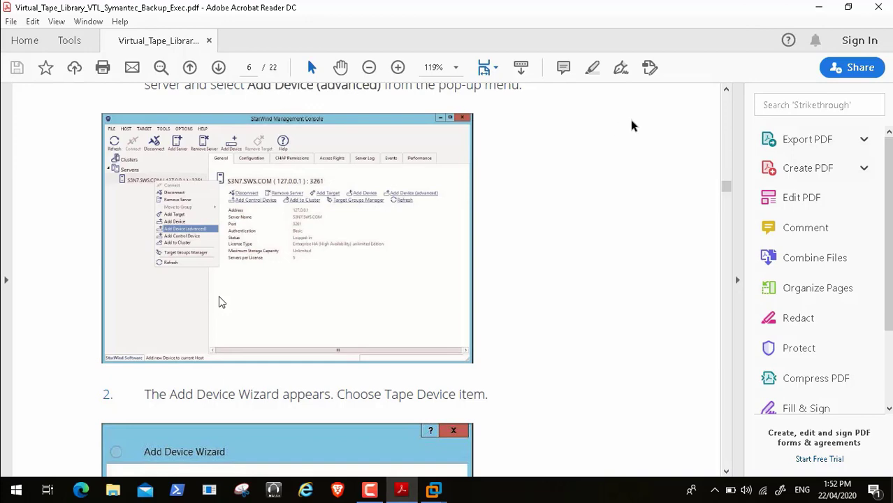
click(821, 9)
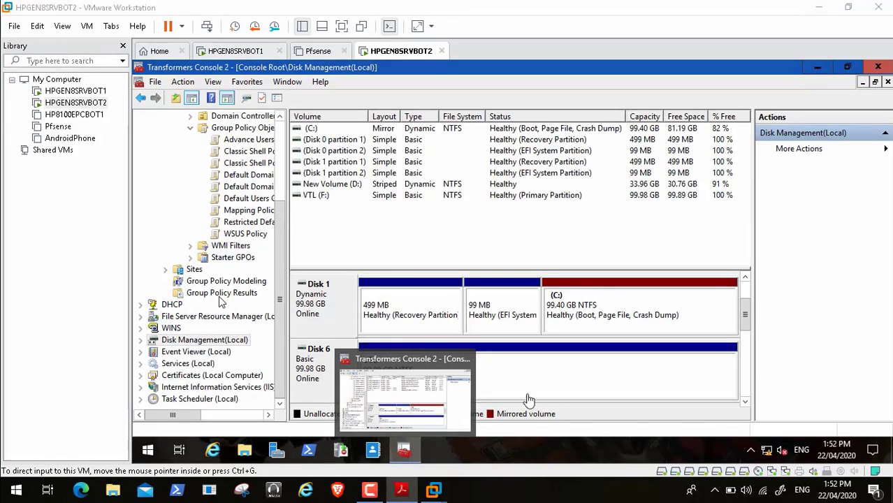
click(817, 67)
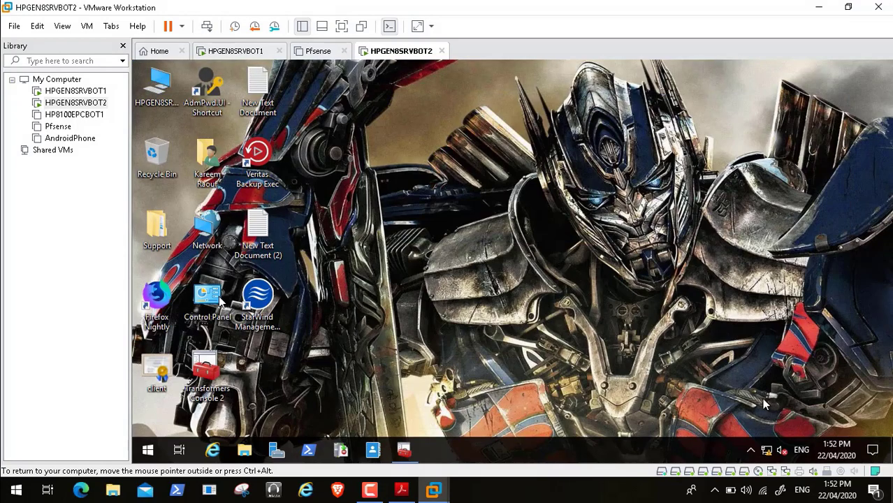
Launch the StarWind Management Console from the guest's system tray and maximize it
click(750, 450)
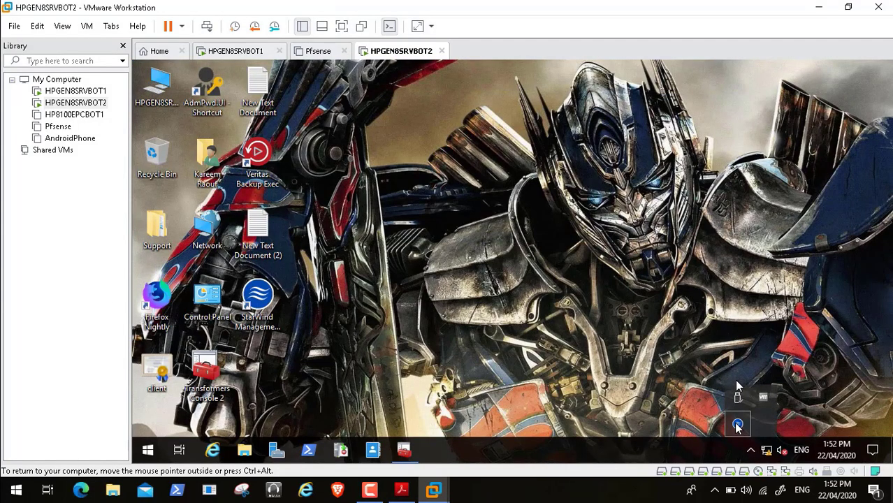
double_click(738, 423)
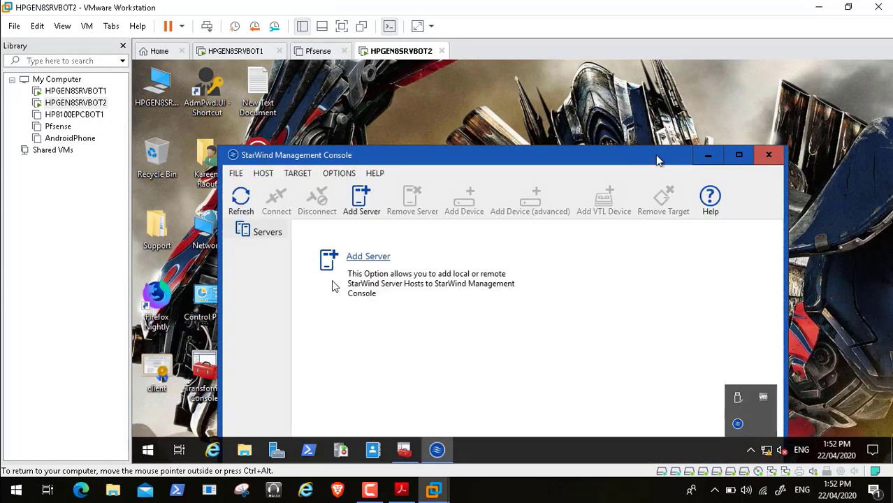
click(739, 154)
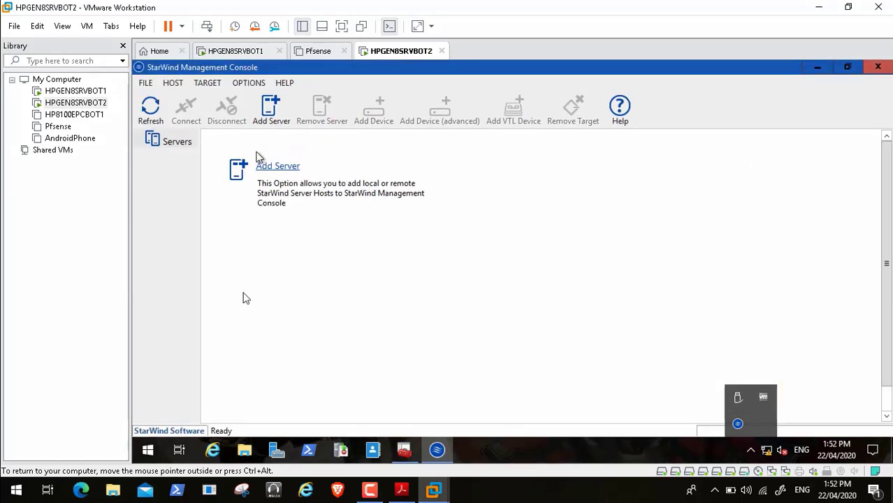
Add the local StarWind server at Host 127.0.0.1, port 3261
click(267, 169)
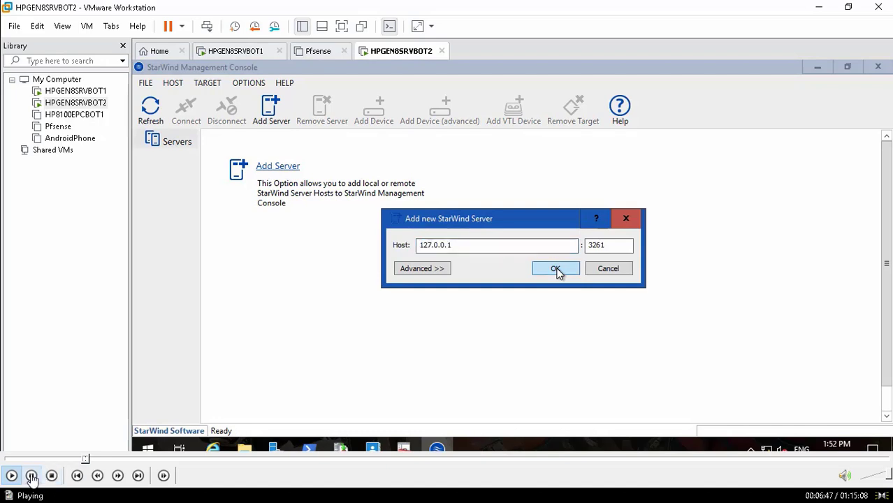
click(30, 476)
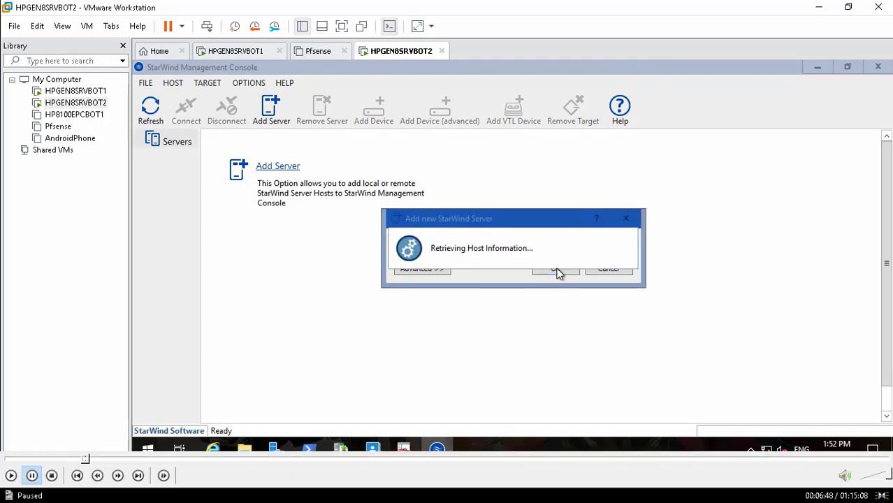
click(83, 459)
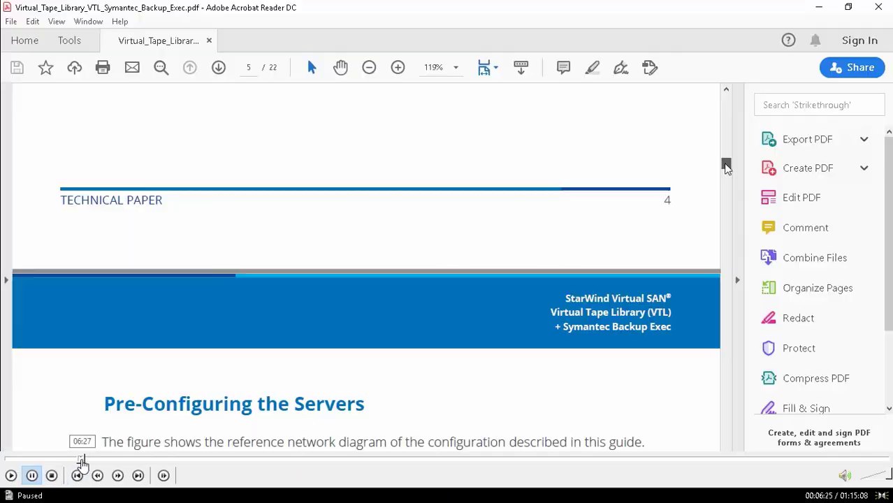
click(85, 459)
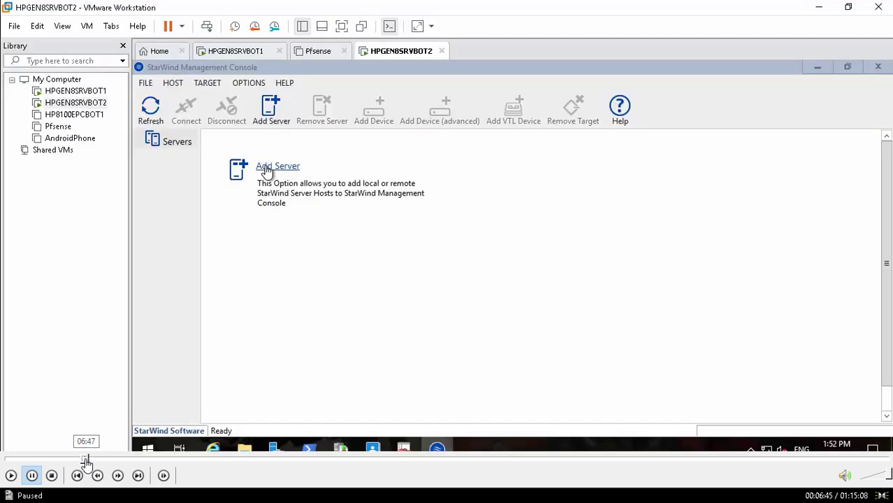
click(11, 476)
click(11, 476)
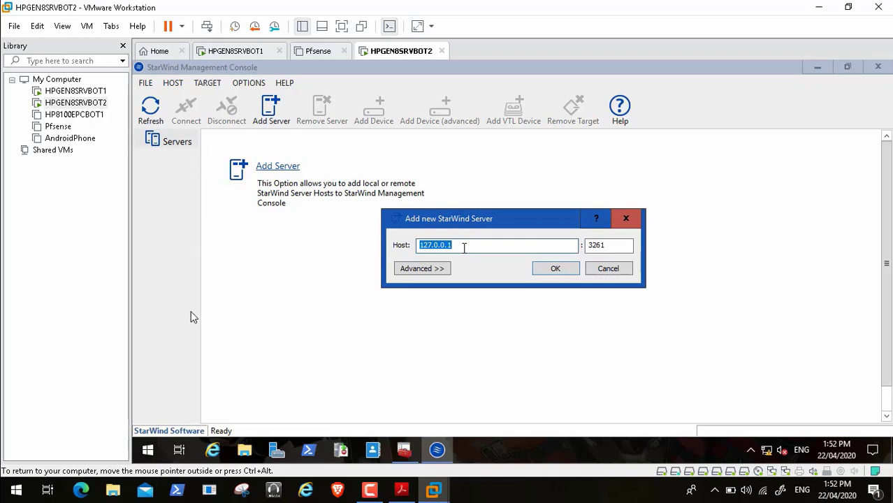
mouse_move(109, 484)
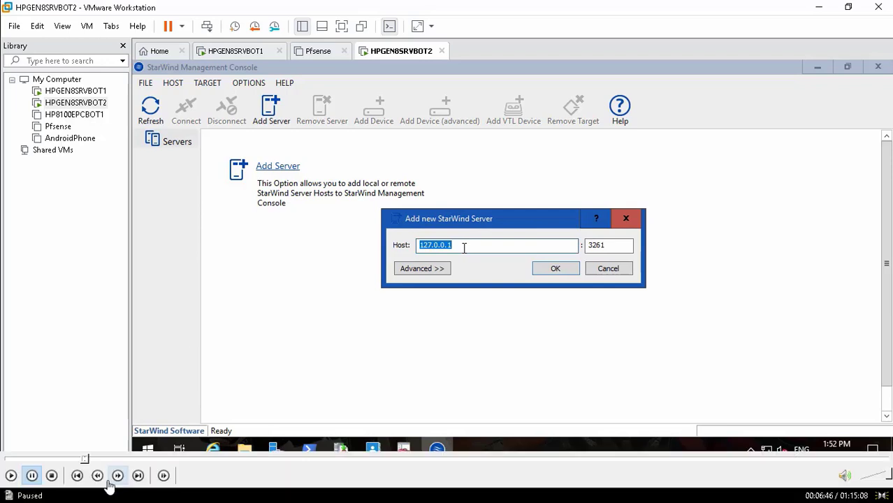
click(10, 477)
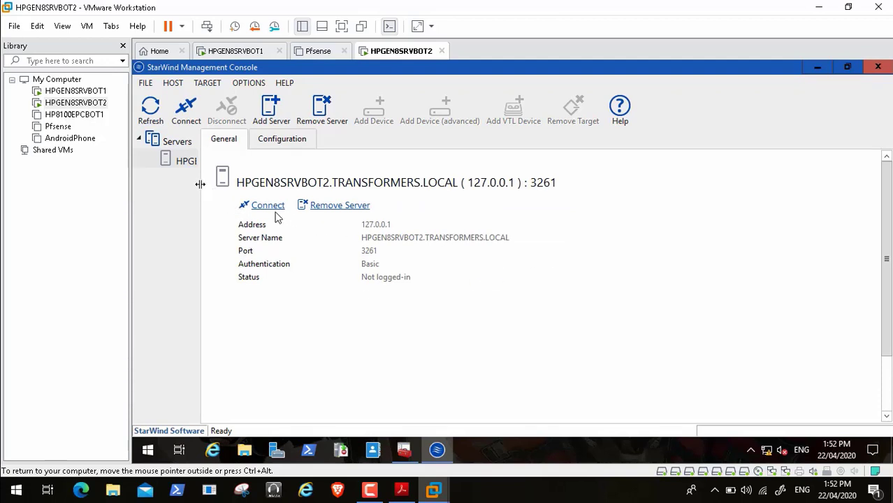
Widen the Servers pane to show the full name, and connect to the StarWind server
drag(200, 184, 378, 176)
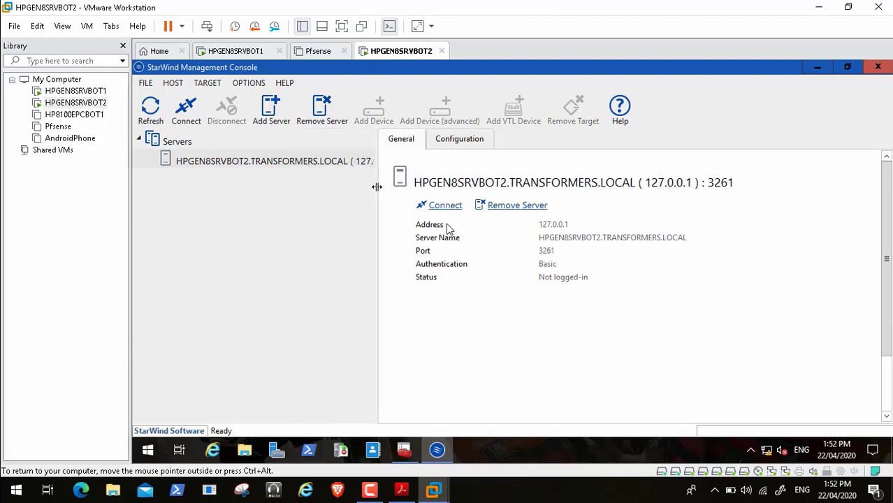
drag(418, 183, 458, 183)
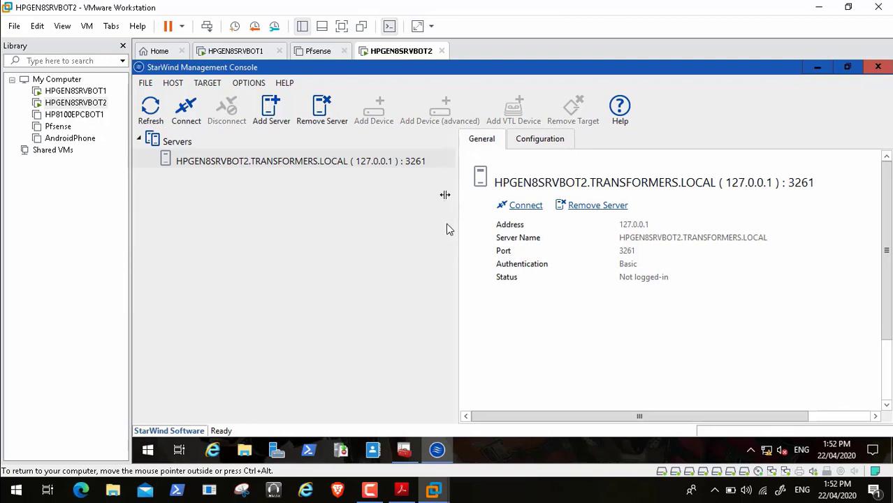
drag(445, 195, 435, 194)
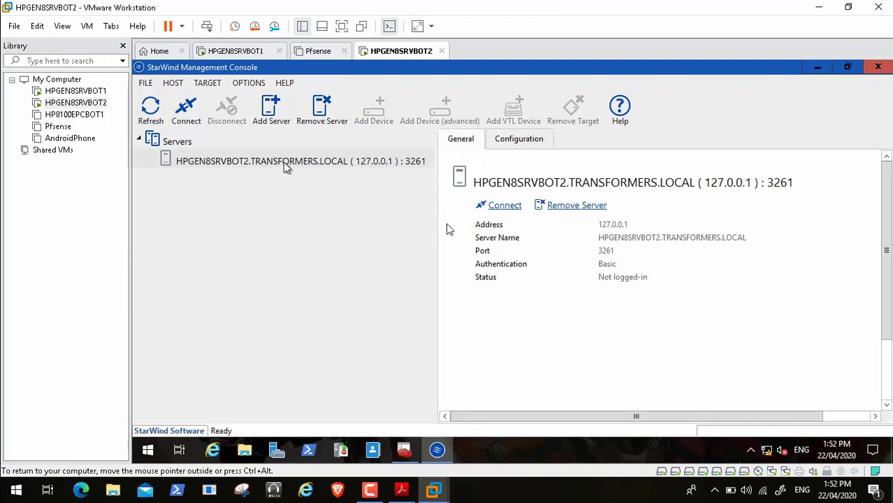
right_click(286, 168)
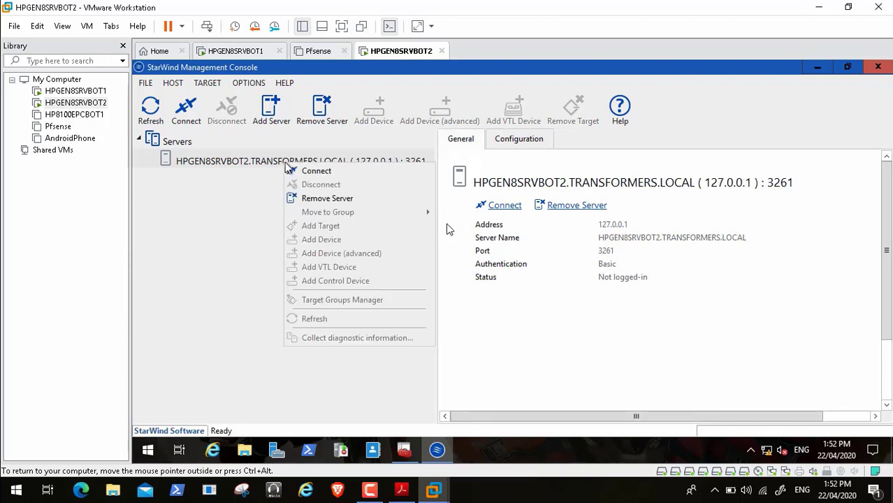
click(304, 169)
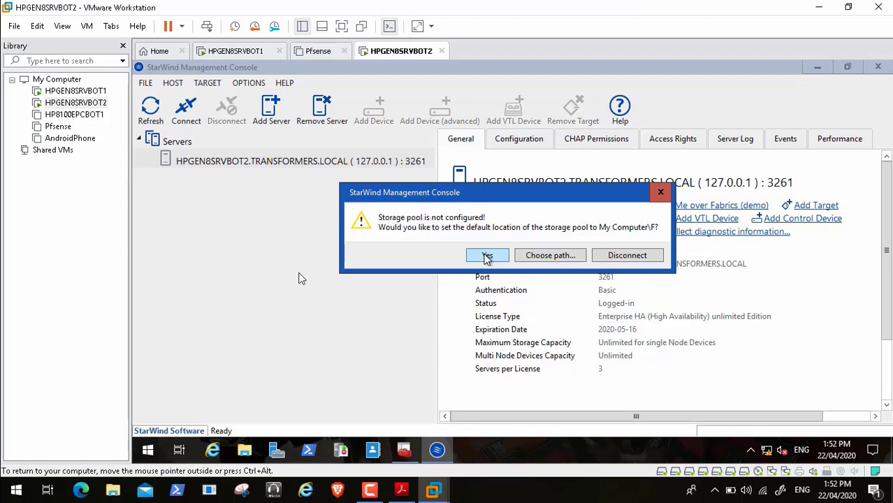
Set the StarWind storage pool location to drive F
click(10, 475)
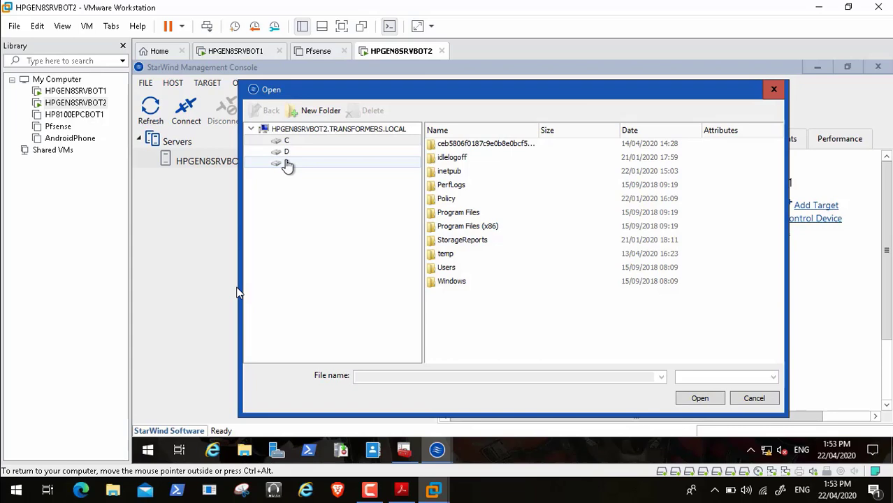
click(287, 164)
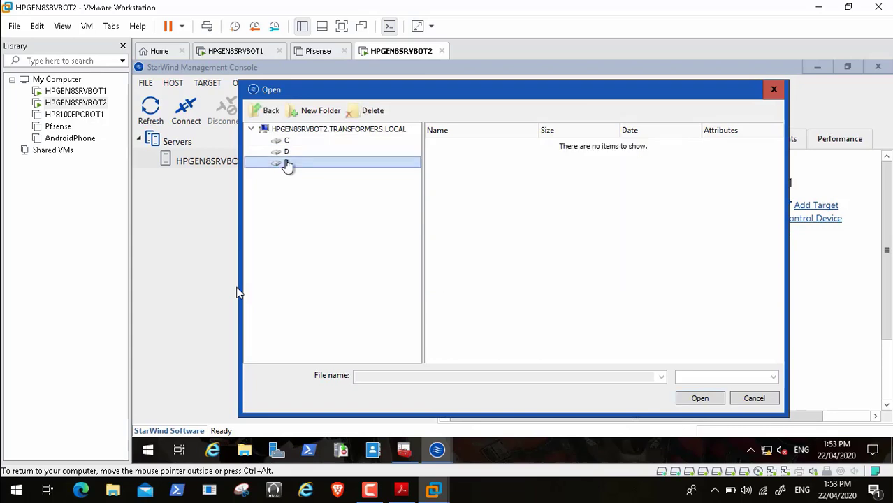
click(698, 400)
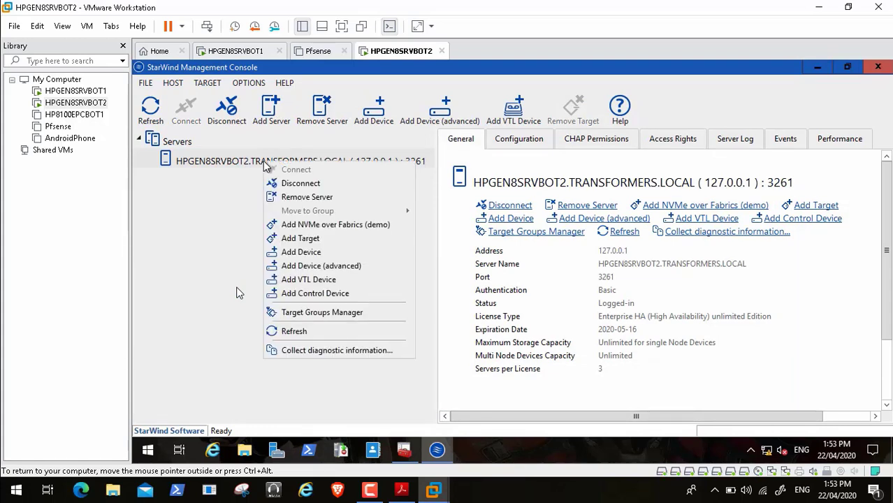
Start an advanced Add Device wizard for a Virtual Tape device, then bring up the StarWind guide PDF
click(368, 271)
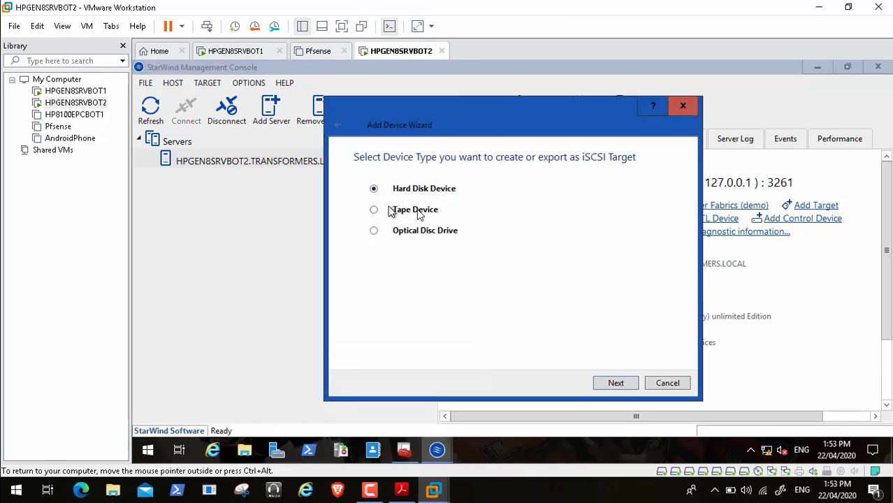
click(615, 383)
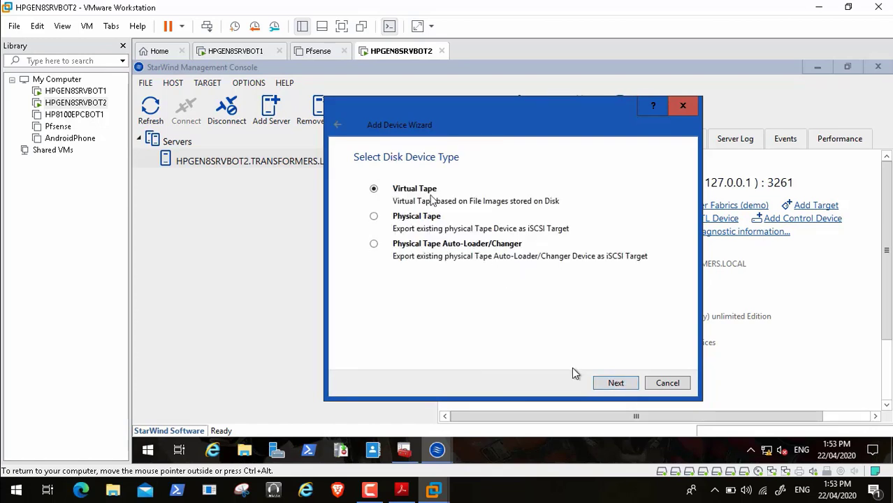
click(605, 382)
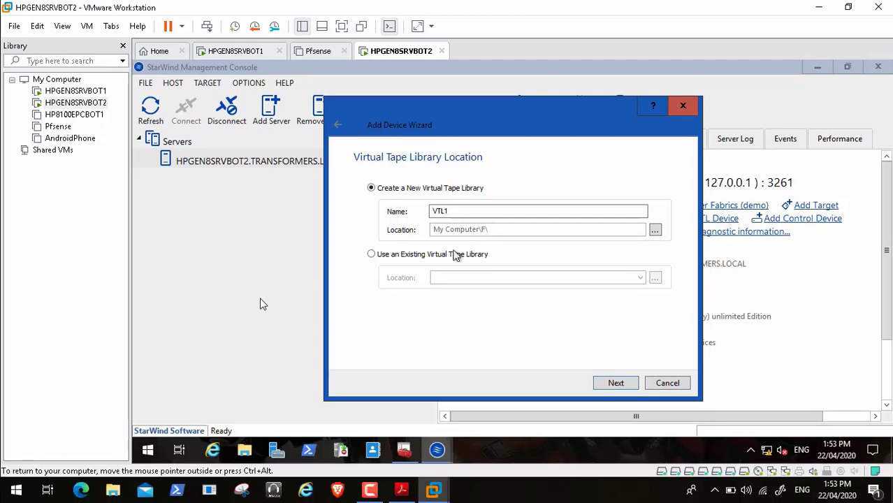
click(401, 490)
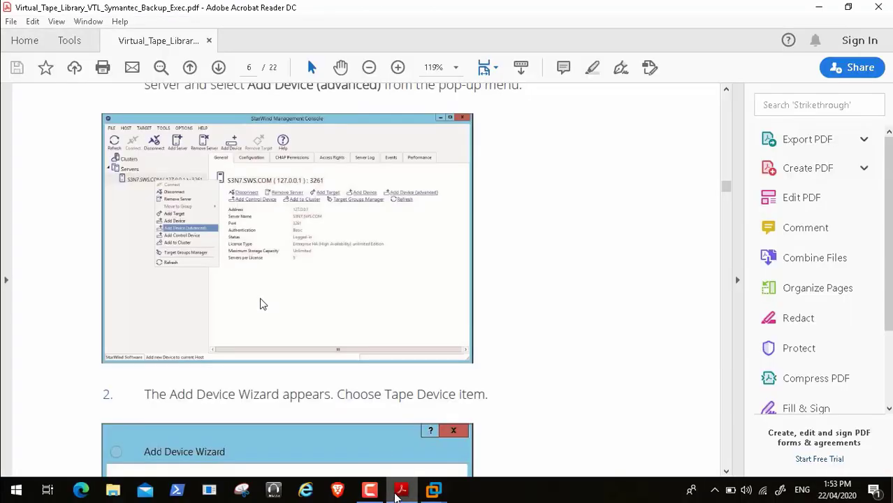
Read guide pages 6–7 up to the Select Device Model step, then return to the VMware window
scroll(260, 304, down, 3)
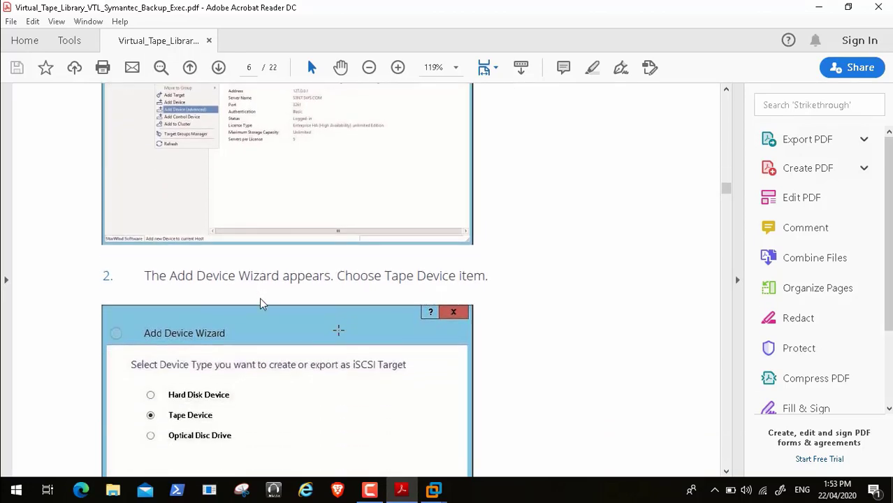
scroll(260, 304, down, 10)
scroll(260, 304, down, 12)
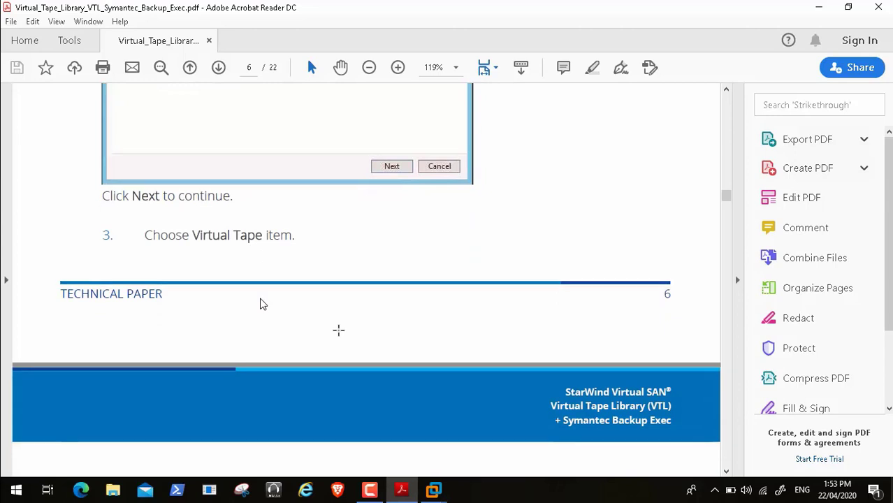
scroll(260, 304, down, 10)
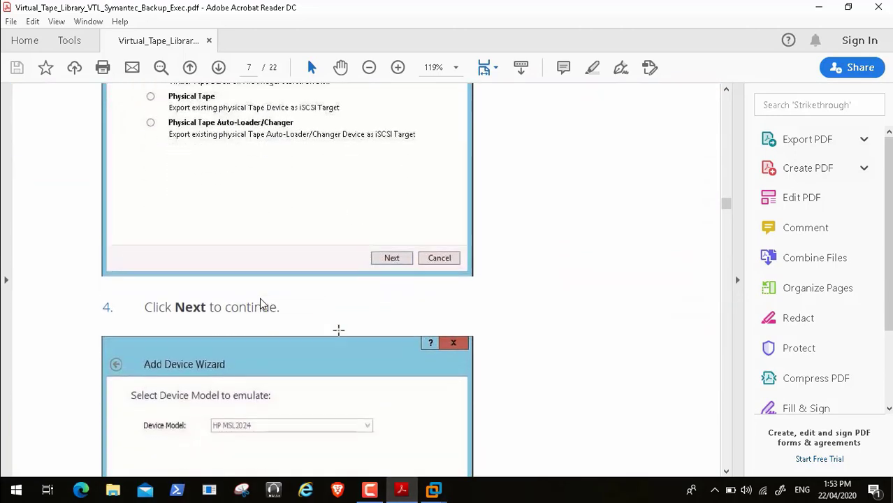
scroll(259, 304, up, 10)
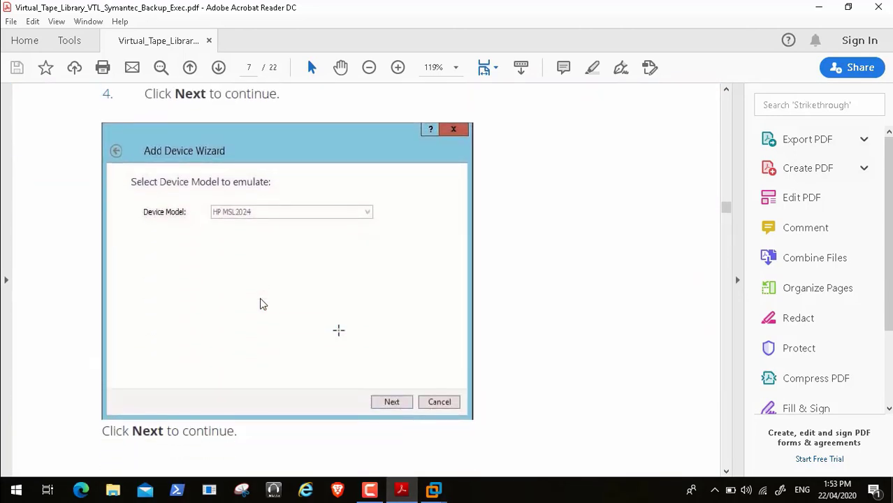
scroll(260, 304, down, 9)
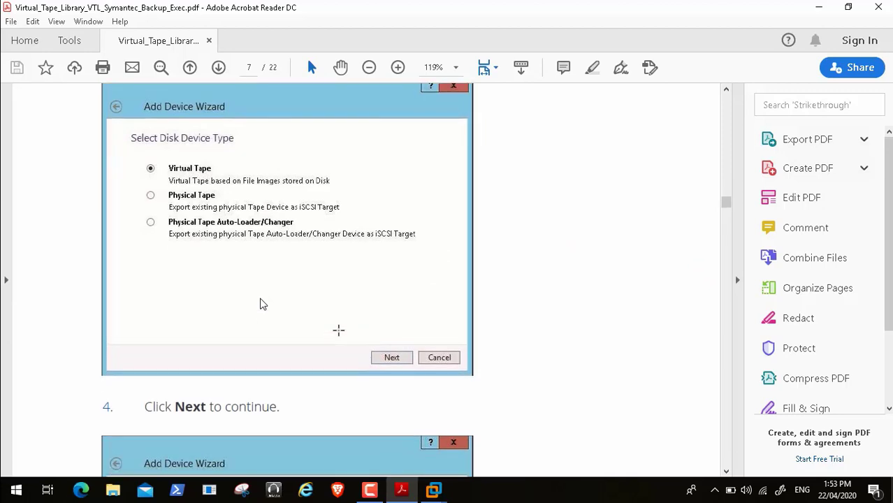
scroll(260, 304, down, 7)
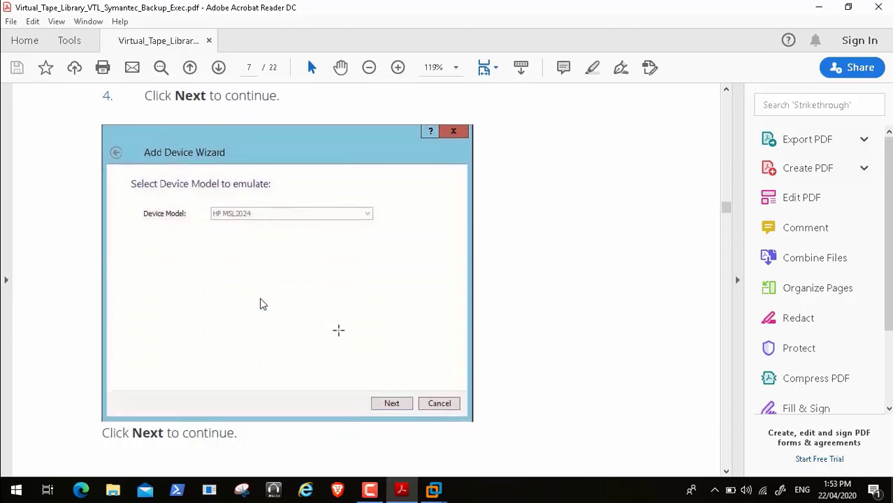
scroll(260, 304, up, 9)
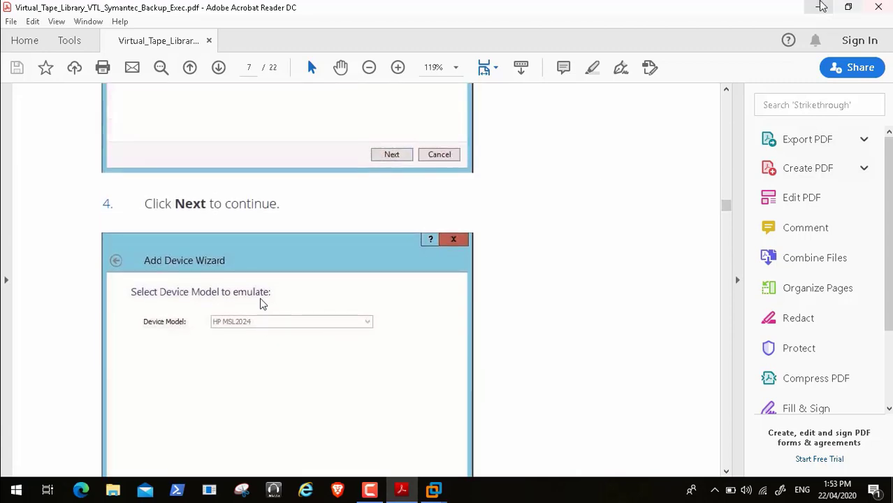
click(819, 6)
click(554, 333)
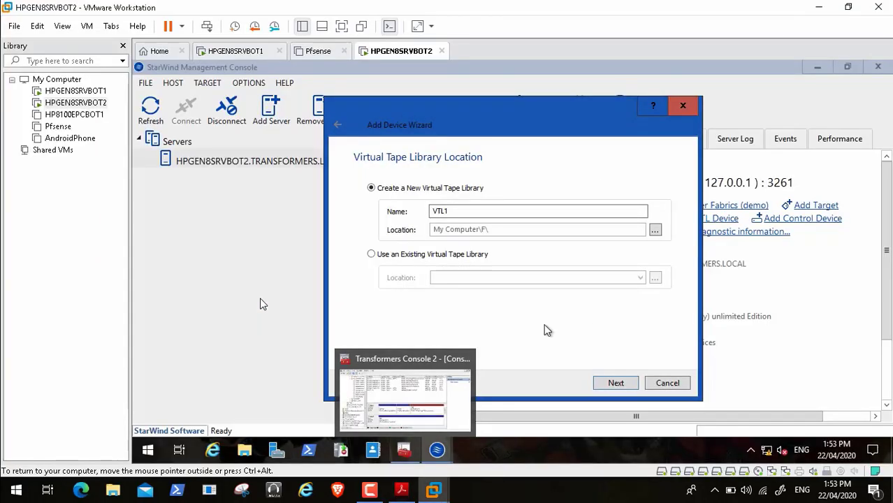
Advance the wizard to the HP MSL8096 LTO8 device model page, then switch to Brave
click(615, 384)
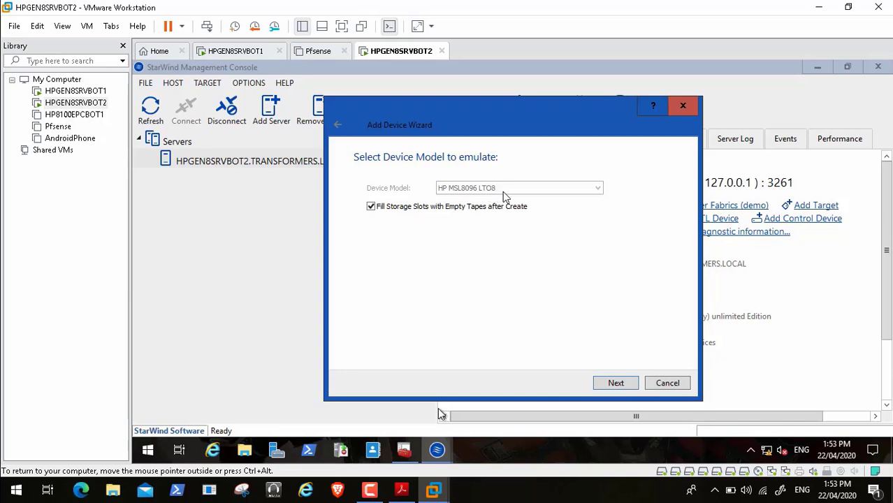
double_click(293, 316)
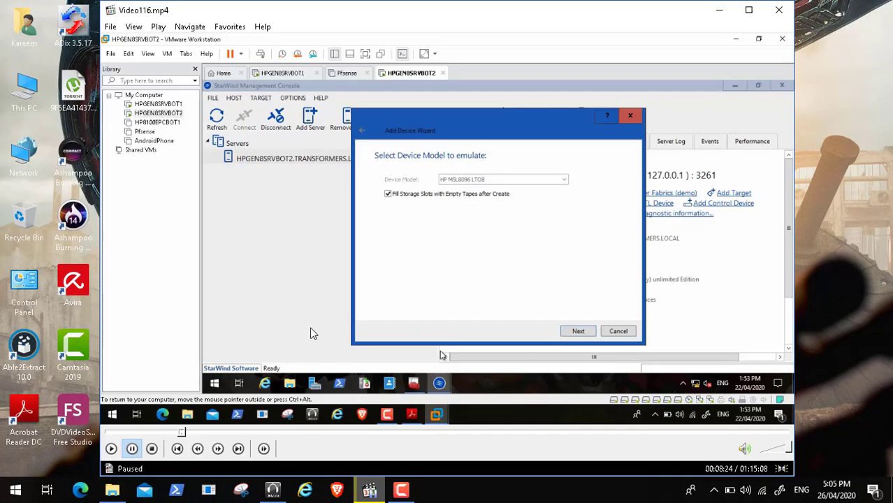
click(342, 493)
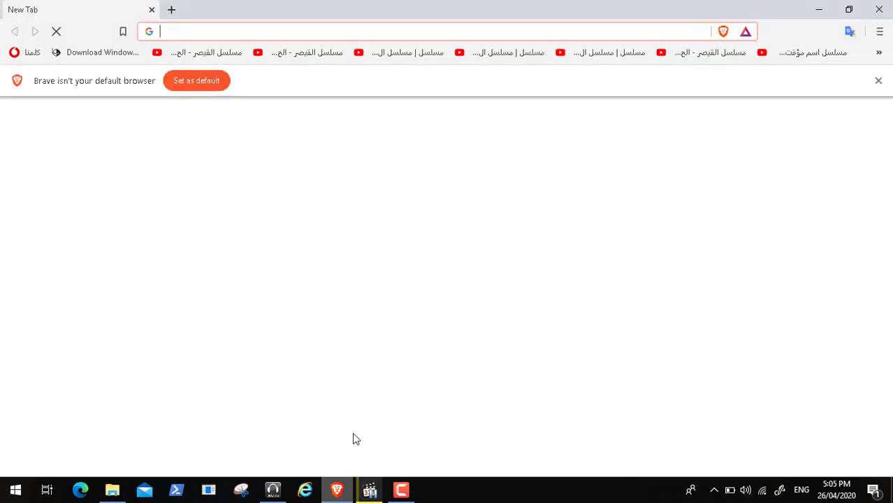
Search Google Images for 'hp tape drive'
text(ta)
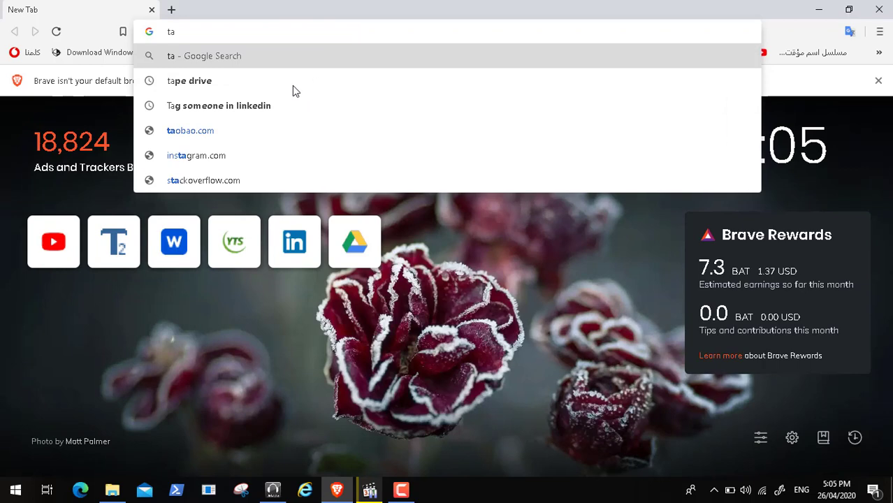
click(294, 88)
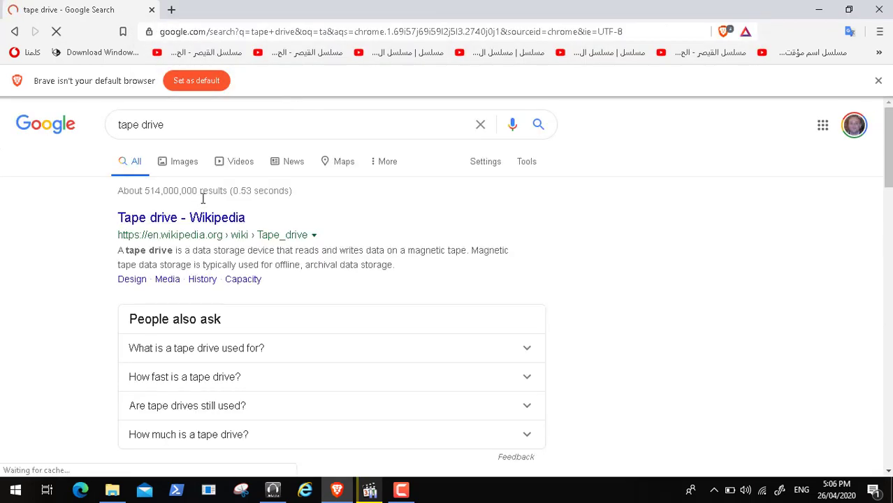
click(188, 165)
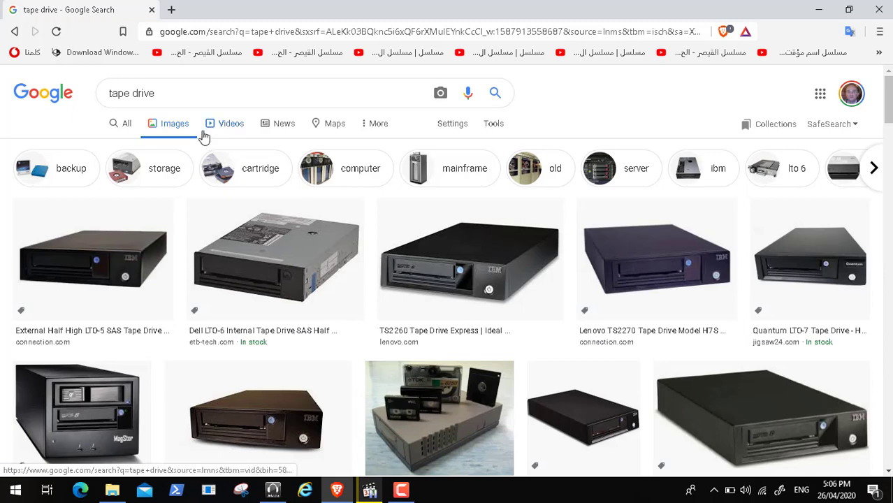
click(110, 95)
text(hp)
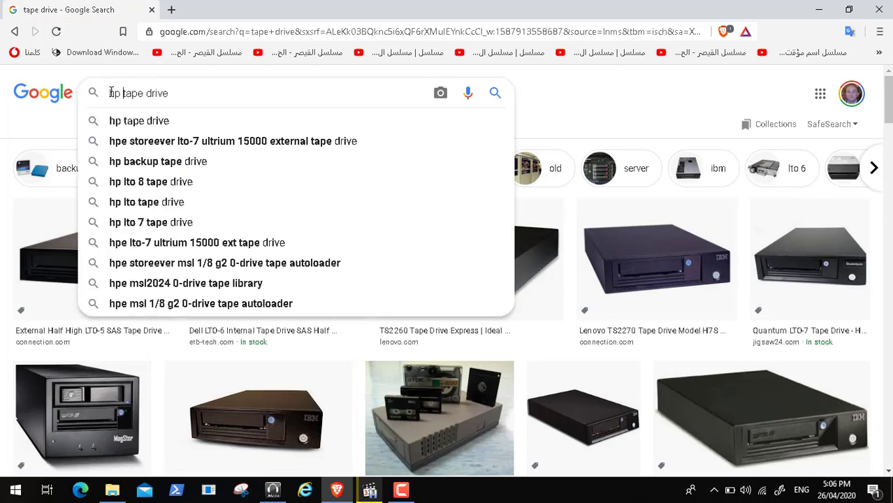
key(Return)
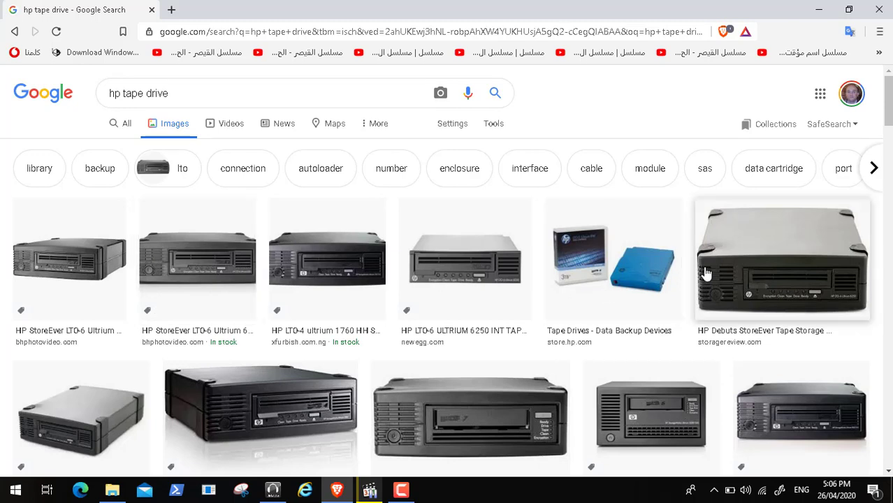
Refine the image search to 'hp msl8096 tape drive', checking the paused tutorial video before and after
click(370, 491)
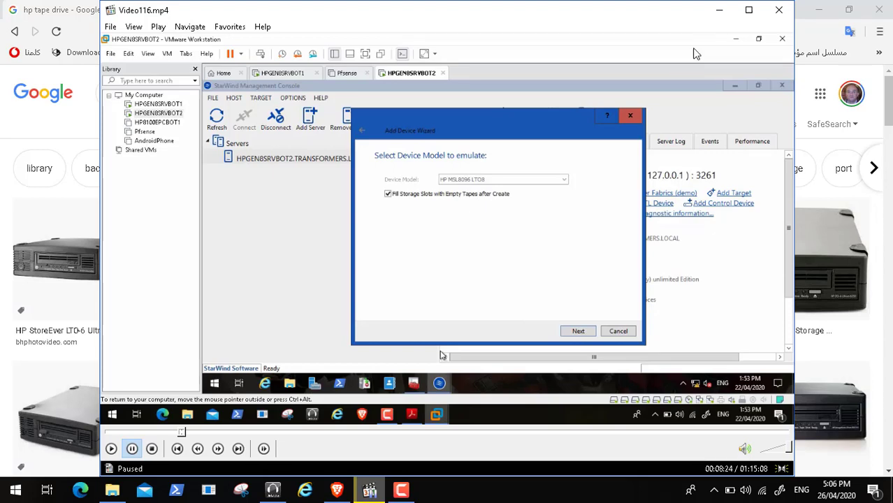
click(719, 9)
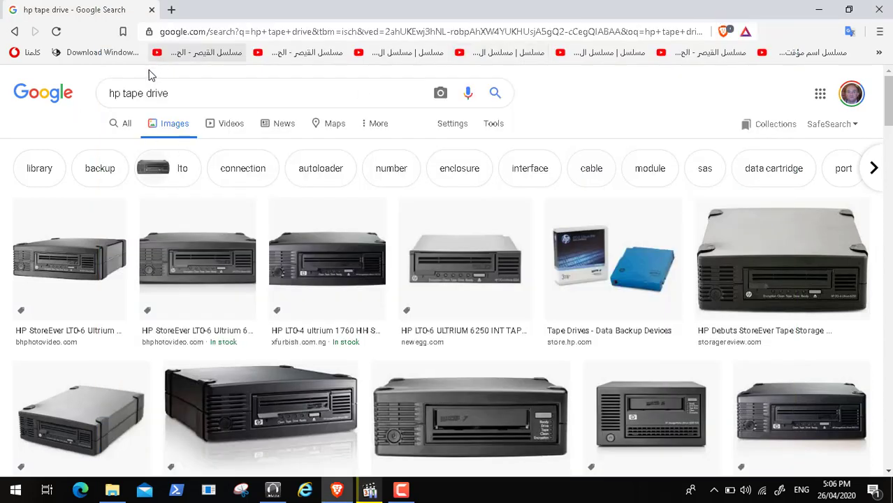
click(124, 93)
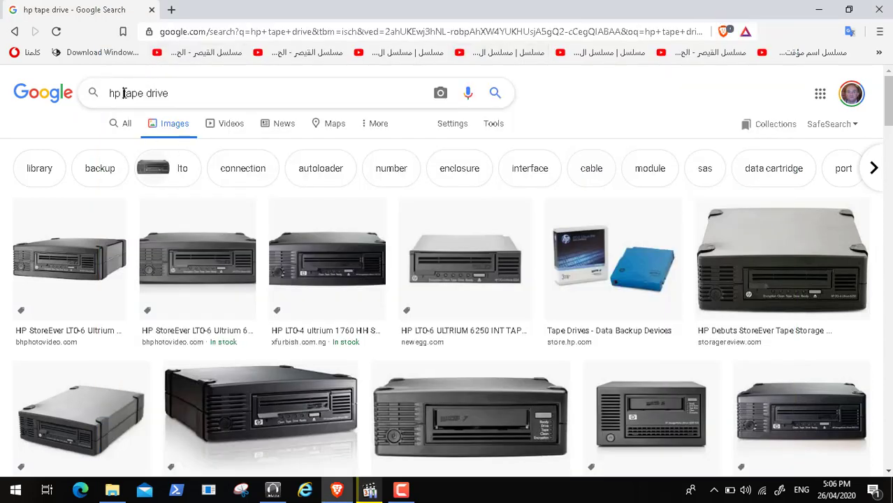
text(insl)
text(90)
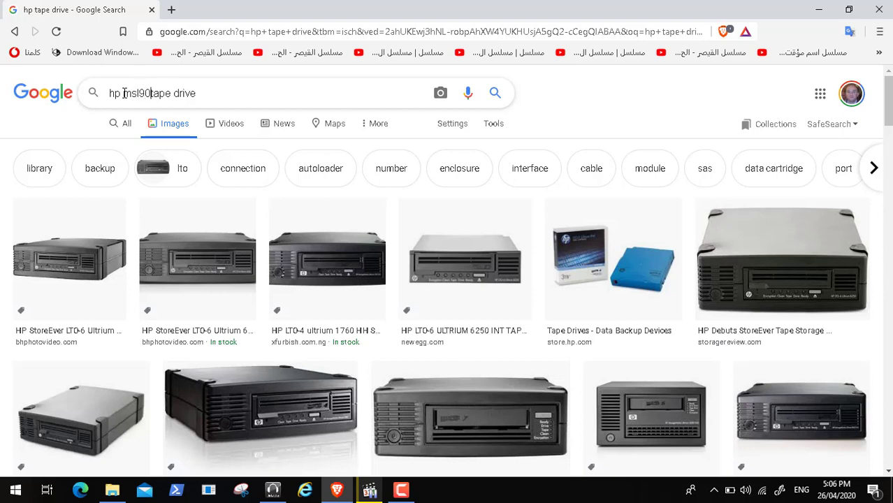
text(96)
key(BackSpace)
key(BackSpace)
key(BackSpace)
key(BackSpace)
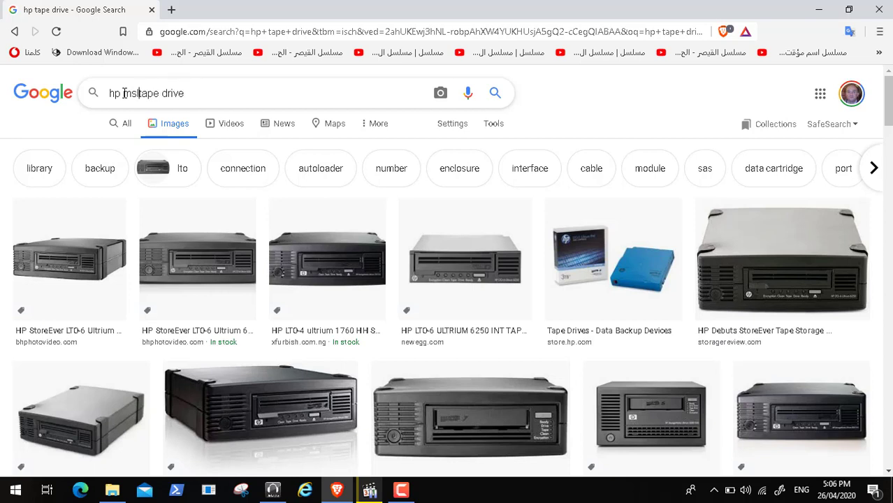
text(8096)
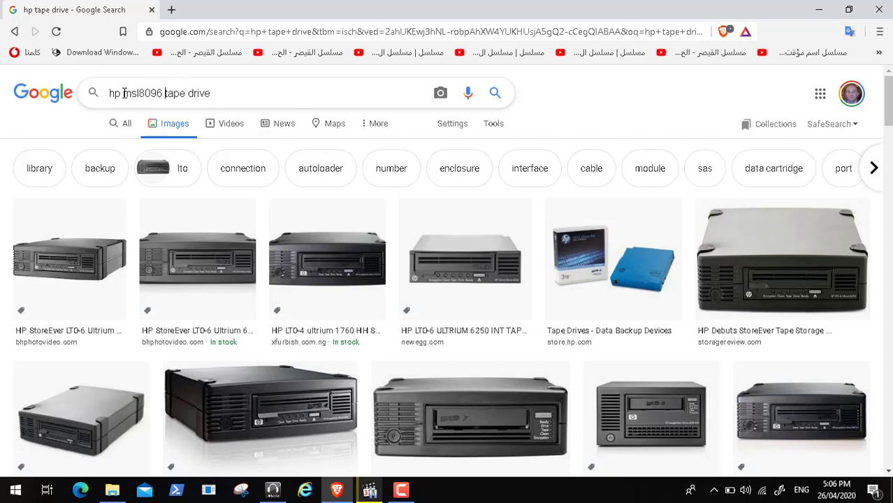
key(Return)
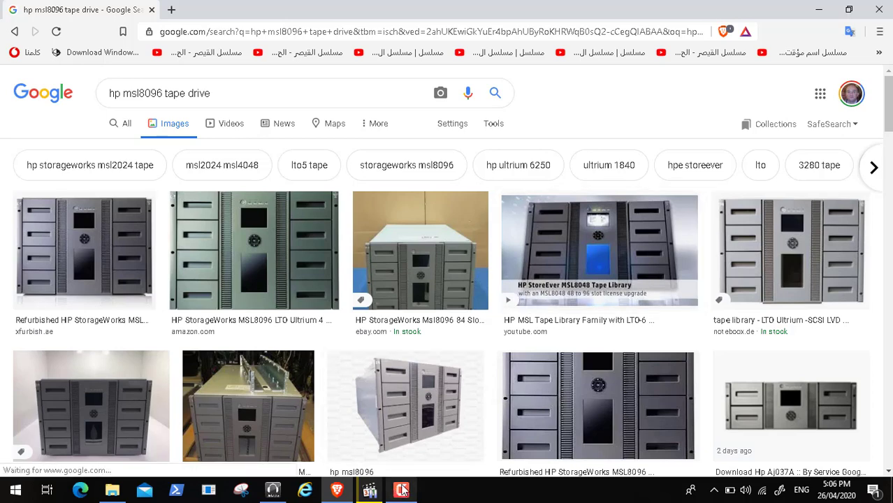
click(370, 489)
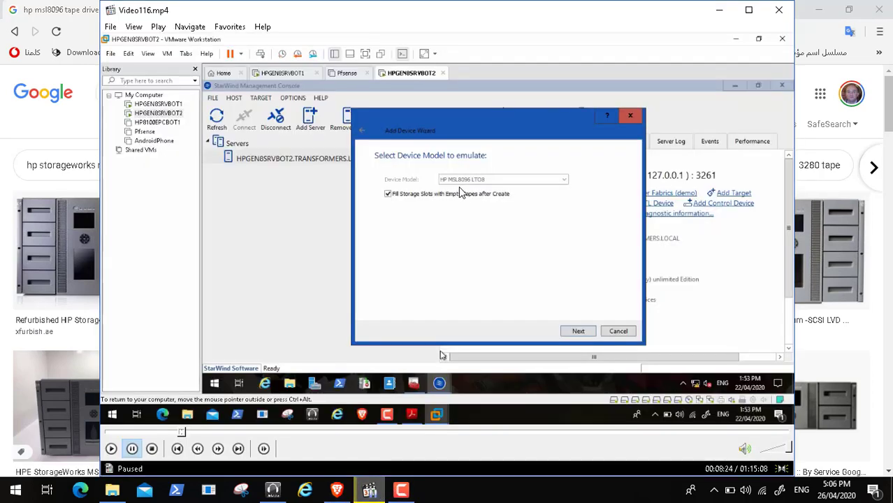
click(719, 10)
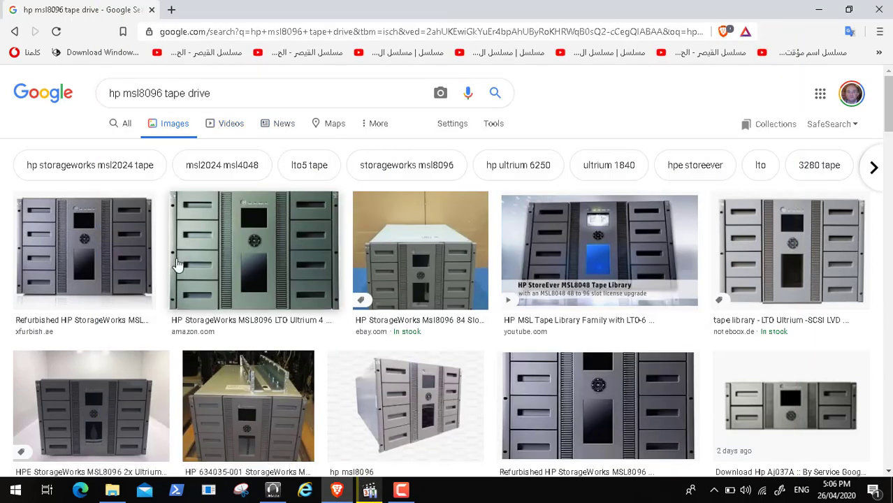
Preview the amazon.com MSL8096 tape library image and go back to the results
click(254, 272)
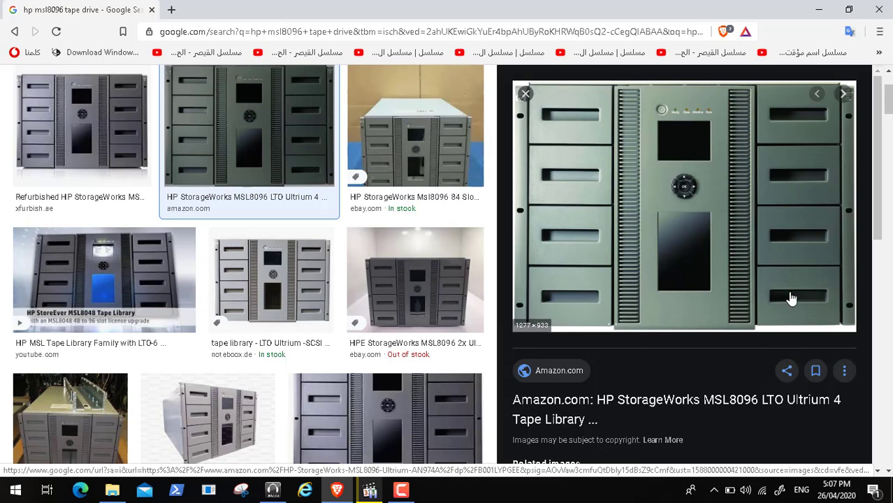
click(14, 33)
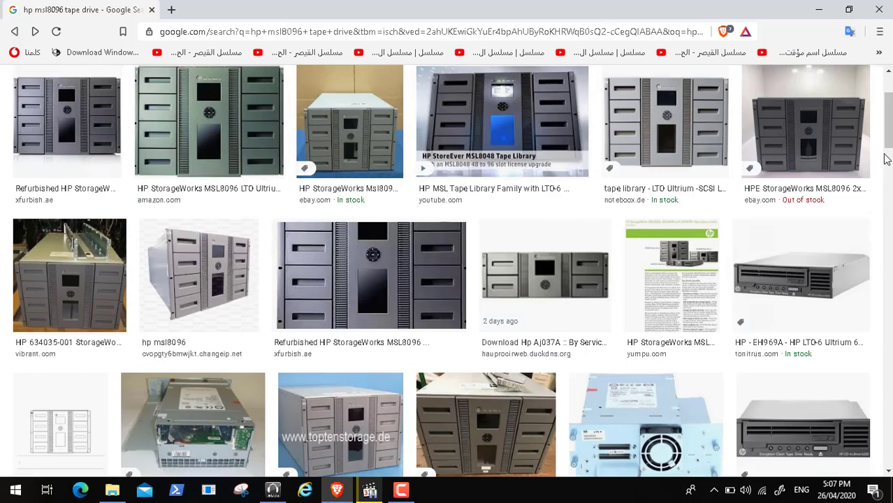
scroll(647, 74, up, 2)
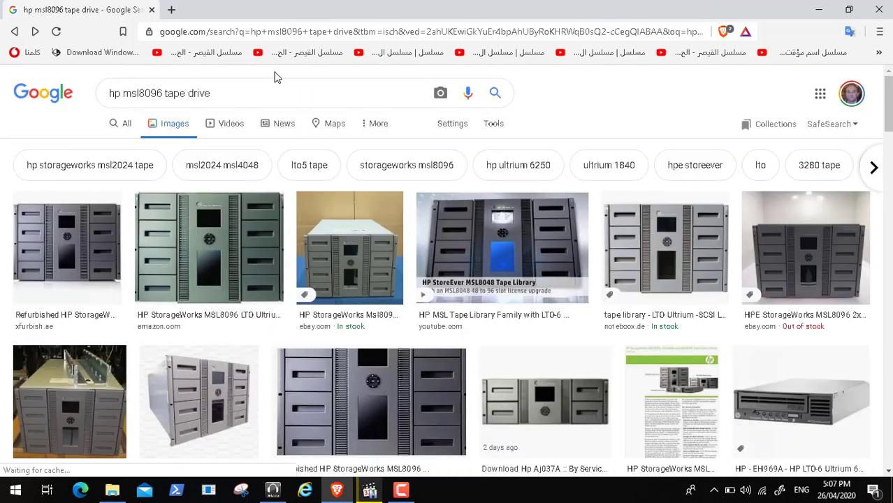
Search 'hp tape drive' again, preview the Tape Drives - Data Backup Devices image, and close the browser
click(255, 93)
key(BackSpace)
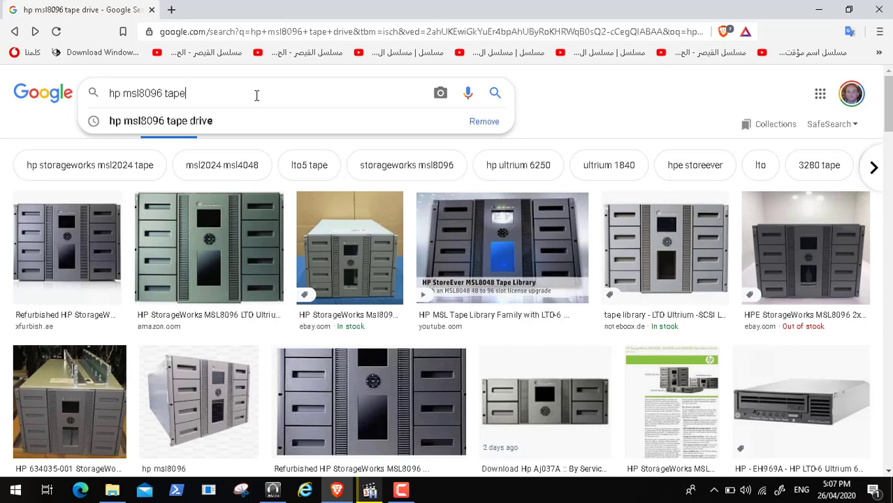
key(BackSpace)
key(BackSpace)
key(BackSpace)
key(BackSpace)
key(BackSpace)
key(BackSpace)
key(BackSpace)
key(BackSpace)
key(BackSpace)
key(BackSpace)
key(BackSpace)
key(BackSpace)
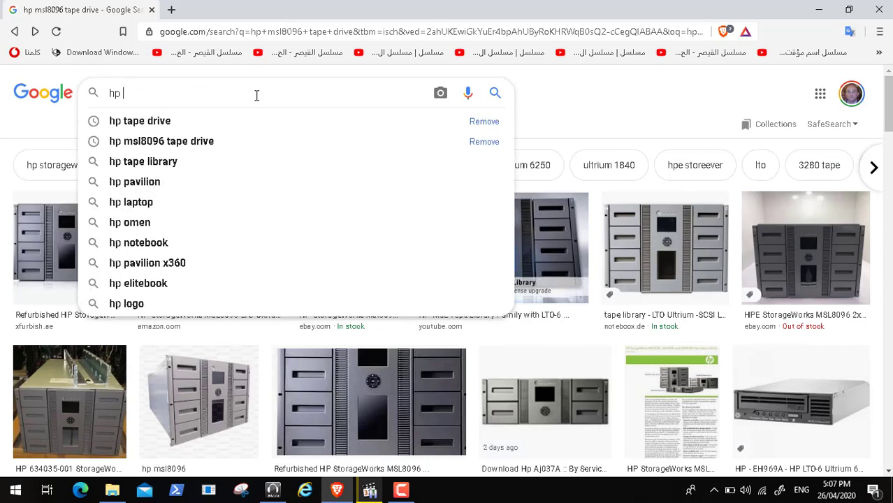
click(220, 121)
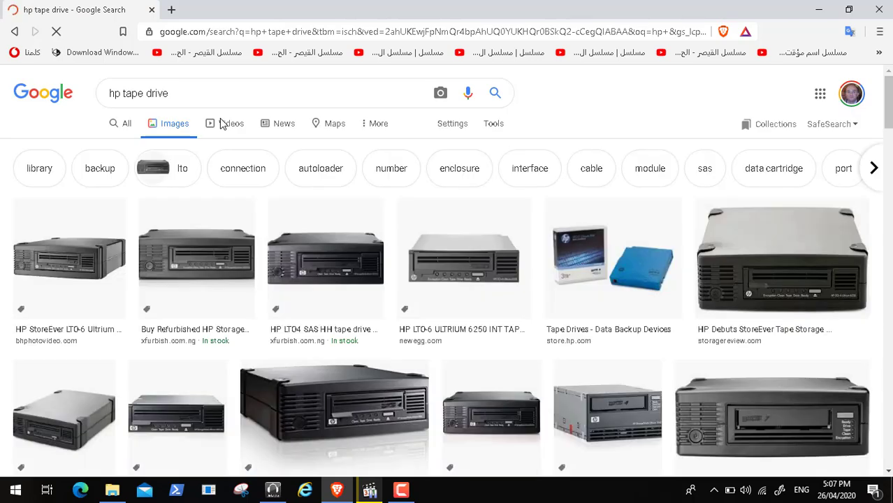
click(631, 288)
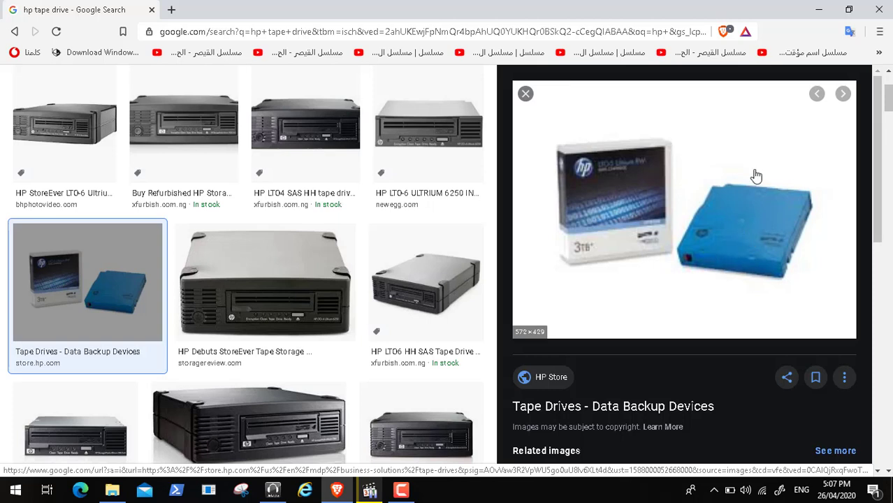
click(879, 14)
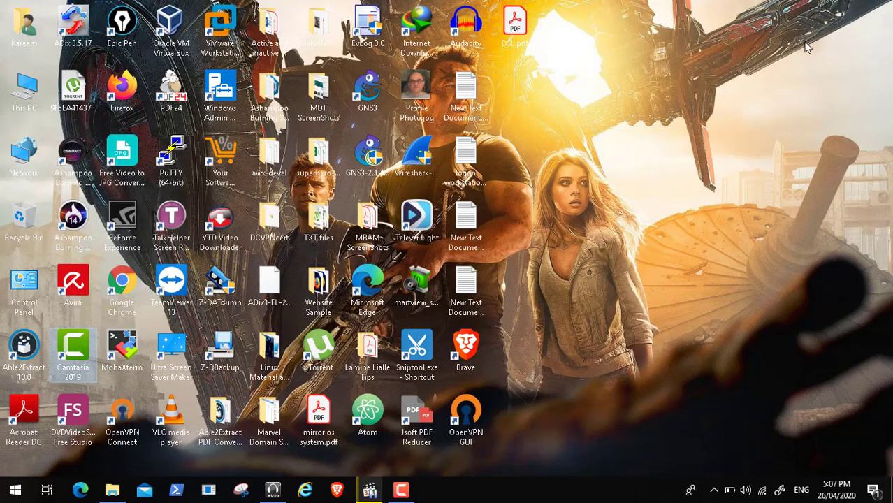
Restore the paused Video116.mp4 player and resume playback at the device-model step
click(369, 490)
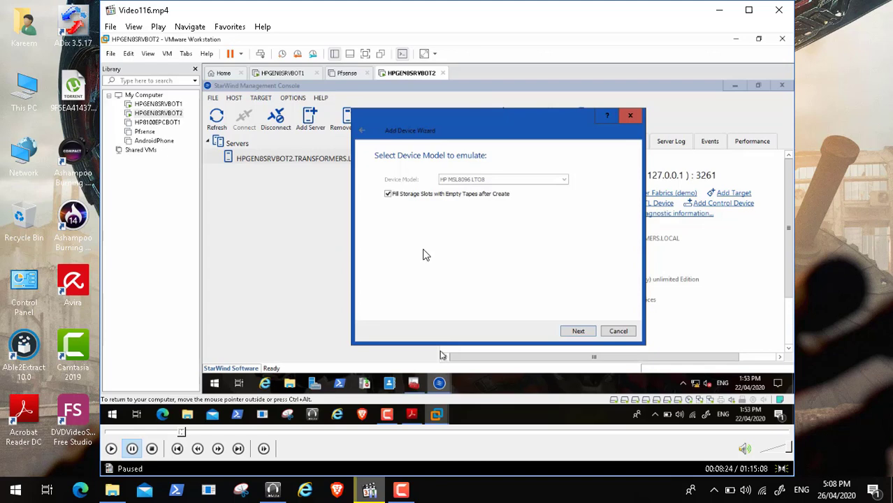
click(111, 449)
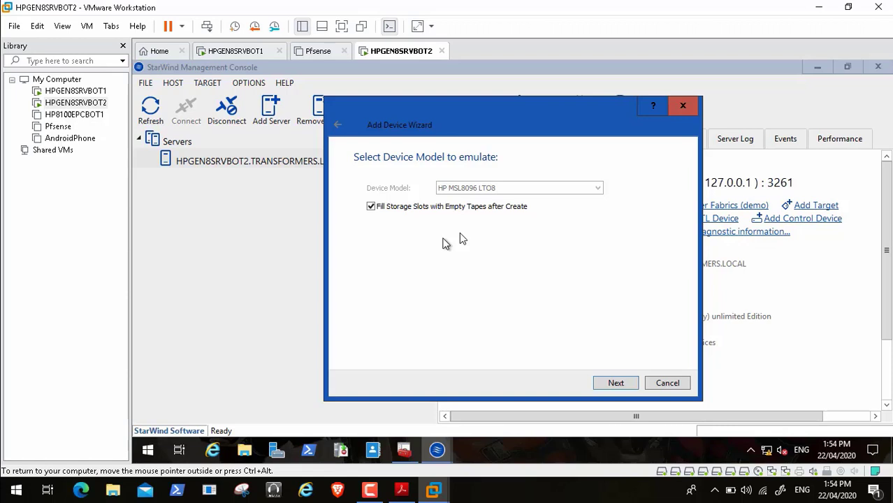
Enable the custom IQN target name for the VTL1 target and advance to the creation page
mouse_move(106, 492)
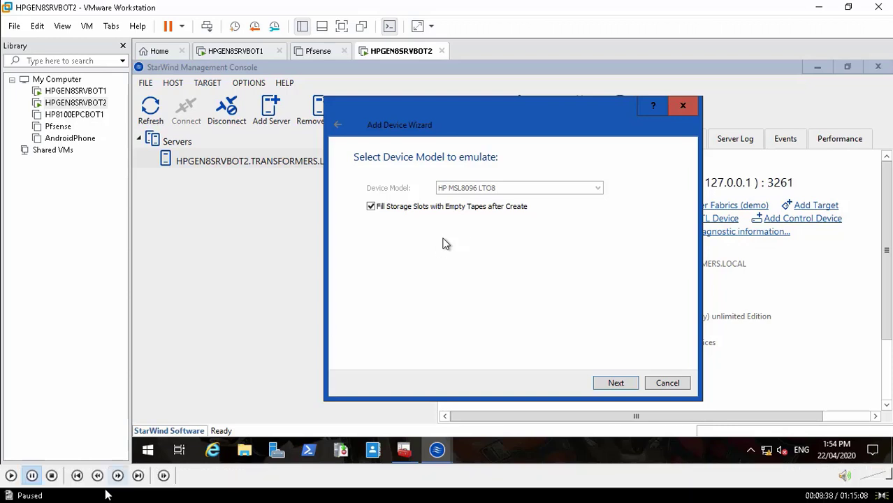
click(11, 478)
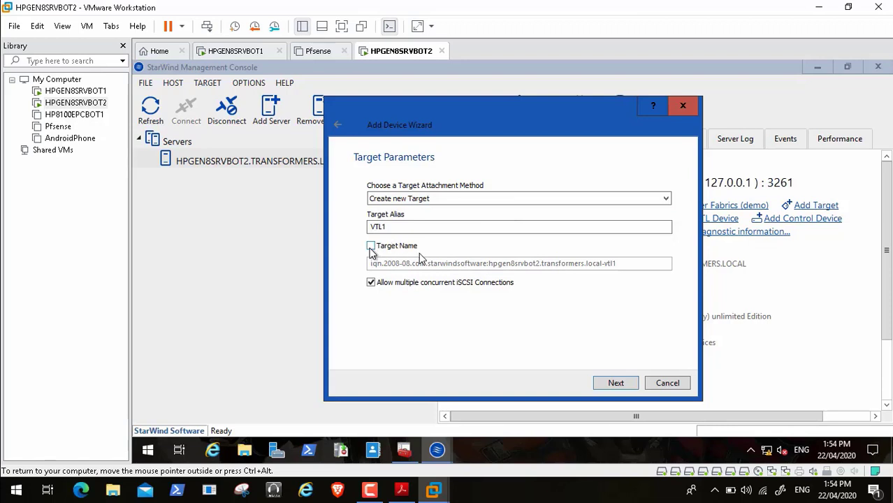
click(371, 247)
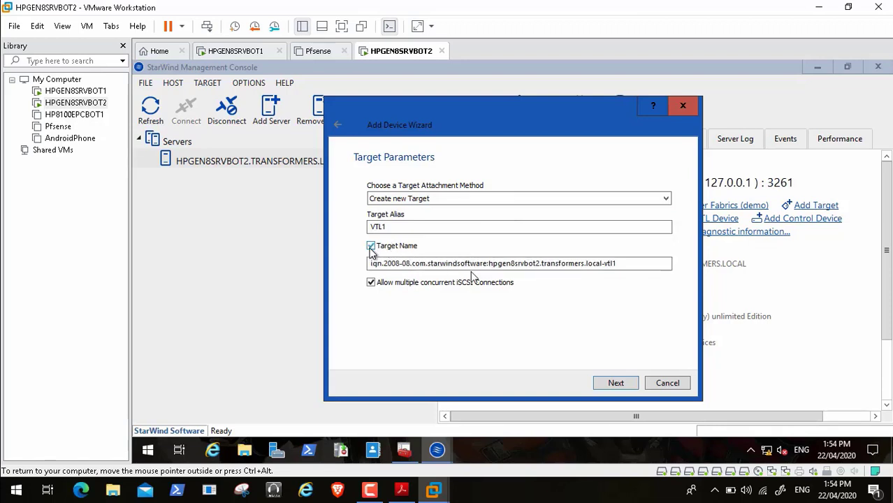
click(371, 246)
click(371, 247)
drag(619, 265, 318, 279)
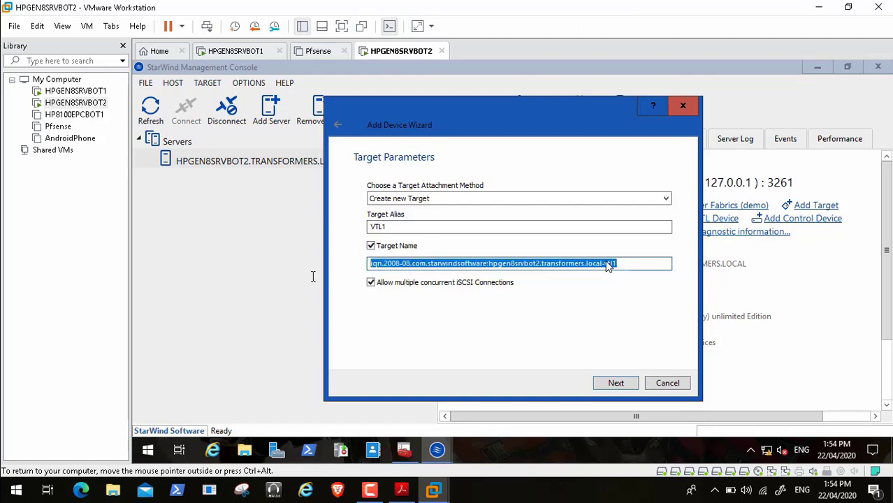
click(615, 383)
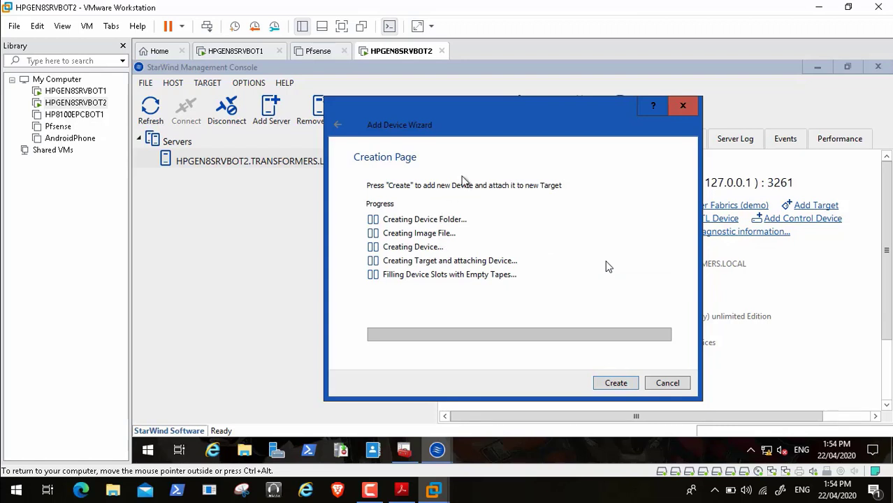
Create the VTL1 virtual tape library and its target, then bring up the guide PDF
click(616, 383)
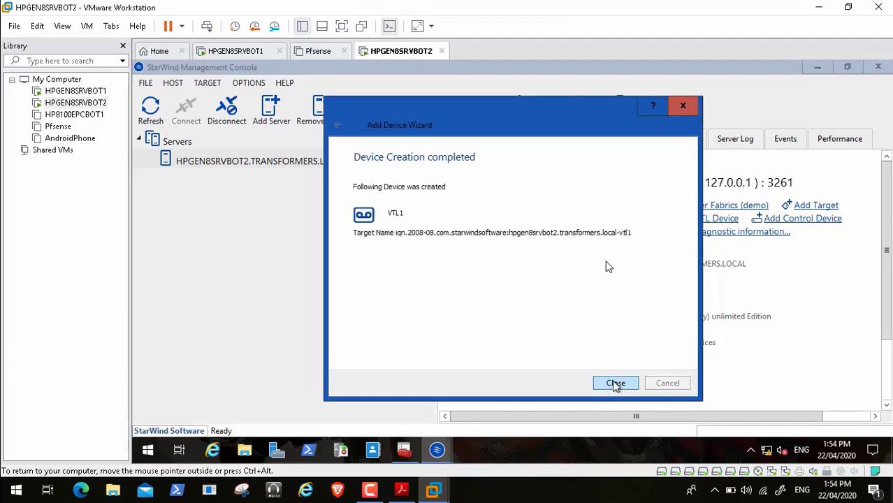
click(615, 383)
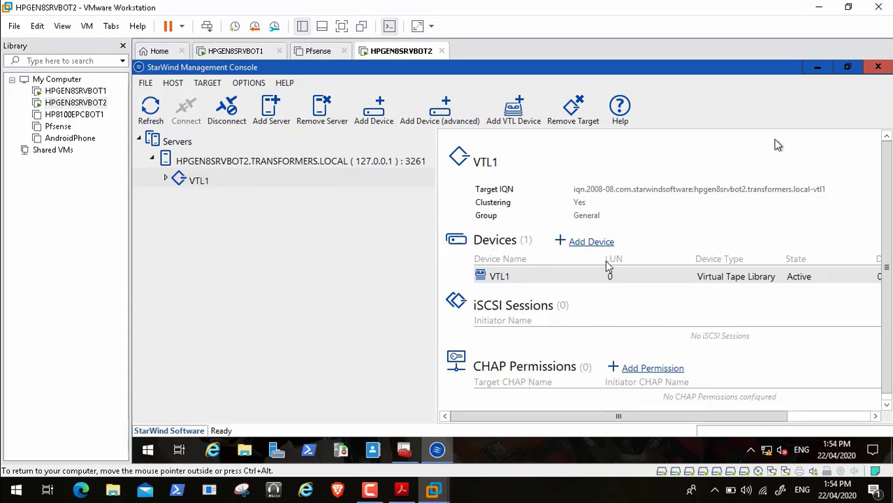
click(401, 491)
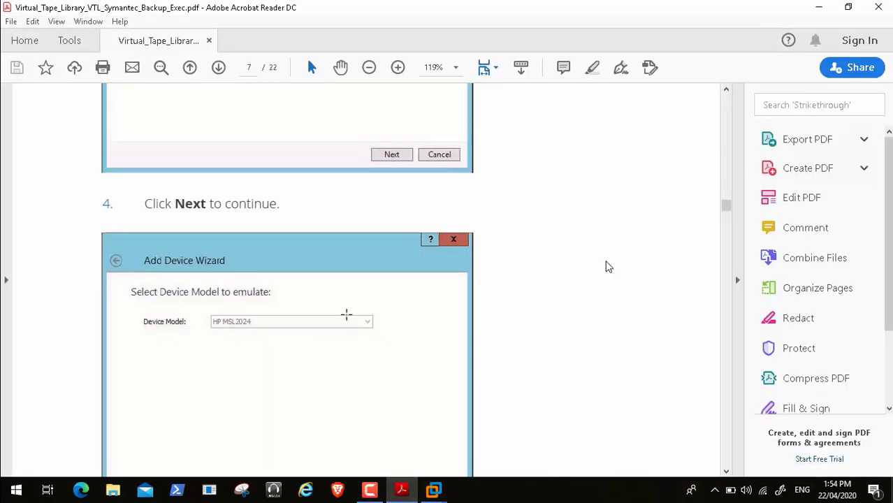
Read through the VTL guide's steps 4–11 on creating the device and tapes
scroll(606, 267, down, 1)
scroll(606, 267, down, 10)
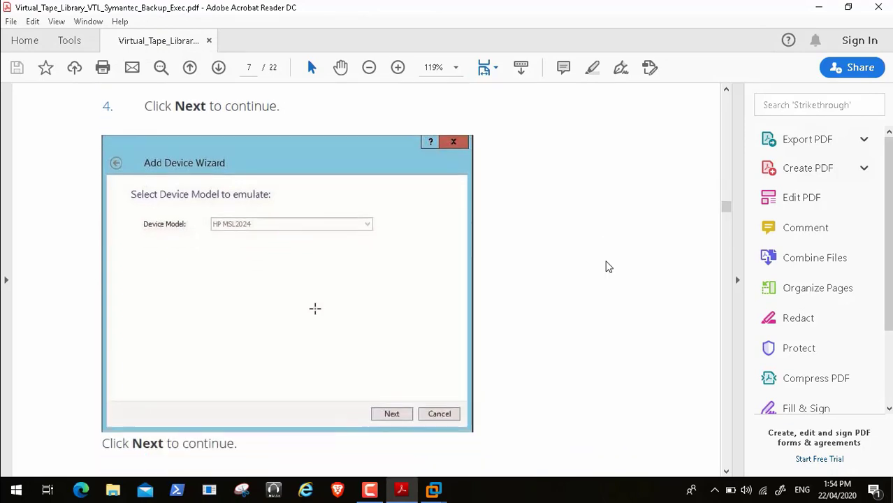
scroll(606, 266, down, 3)
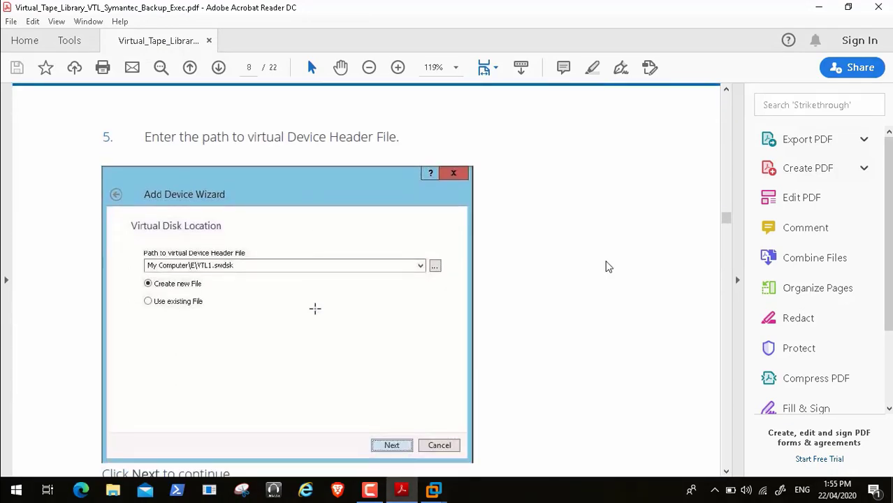
scroll(607, 267, down, 5)
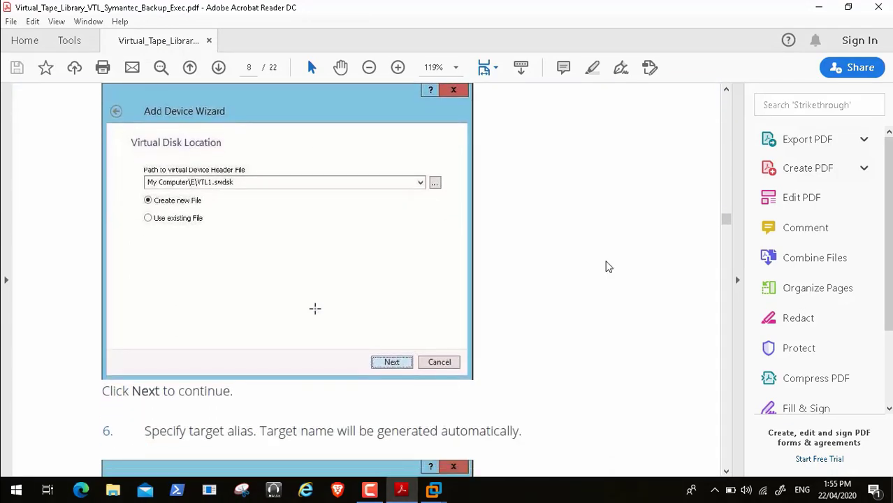
scroll(607, 266, down, 3)
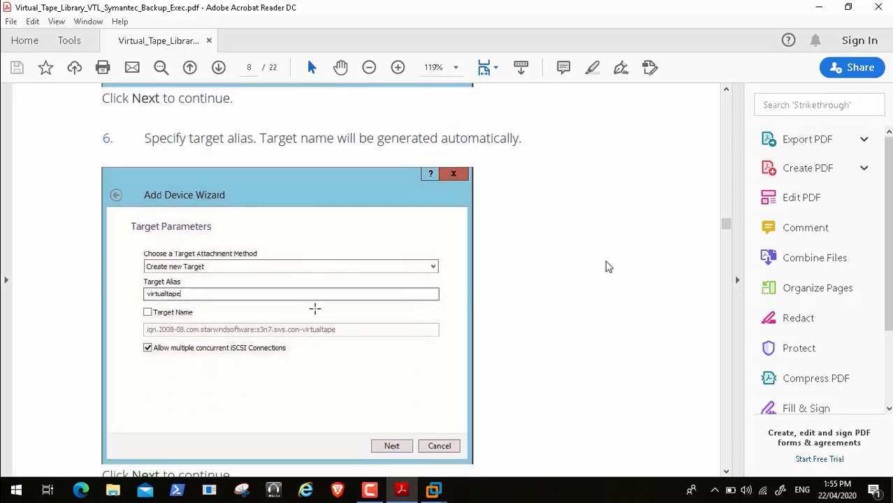
scroll(607, 267, down, 10)
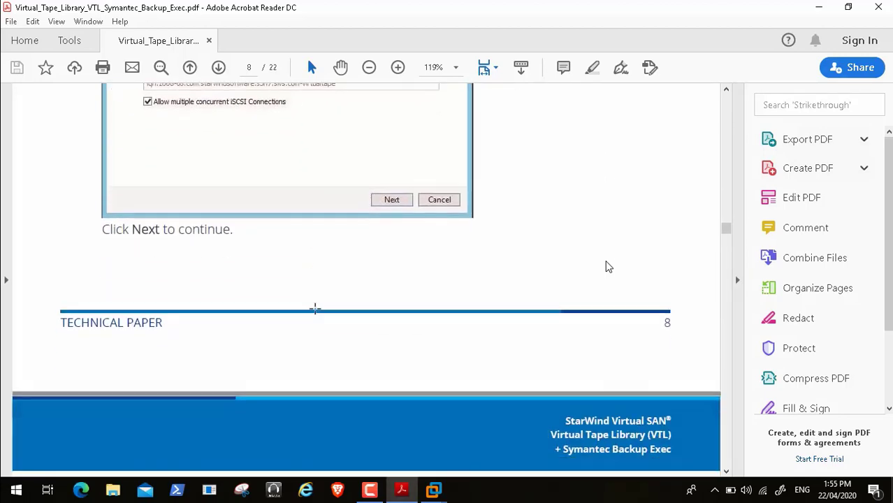
scroll(607, 266, down, 12)
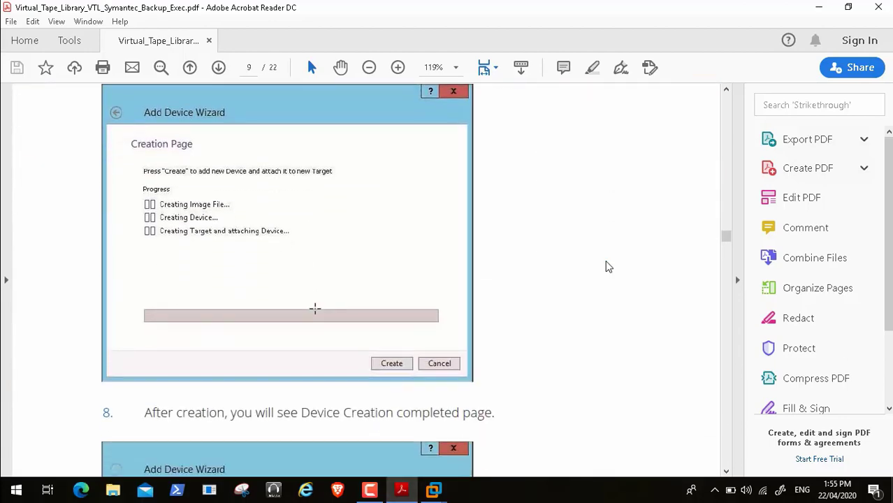
scroll(606, 266, down, 12)
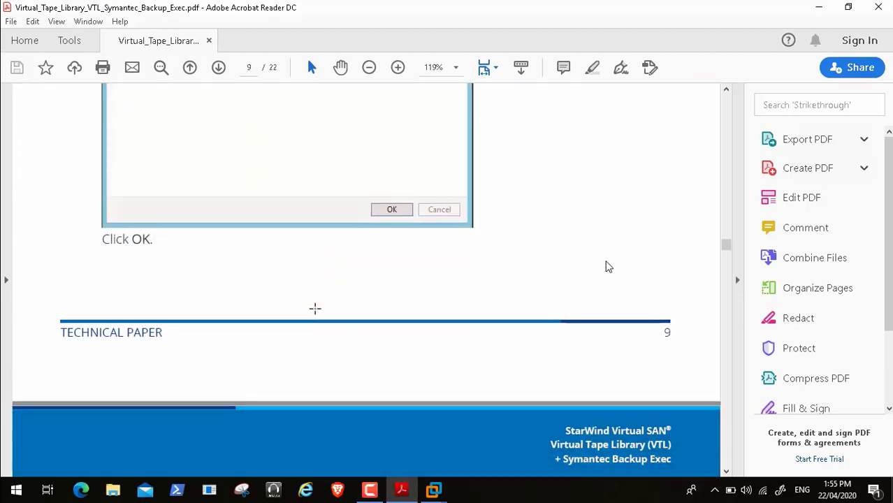
scroll(607, 266, down, 1)
scroll(607, 266, down, 1)
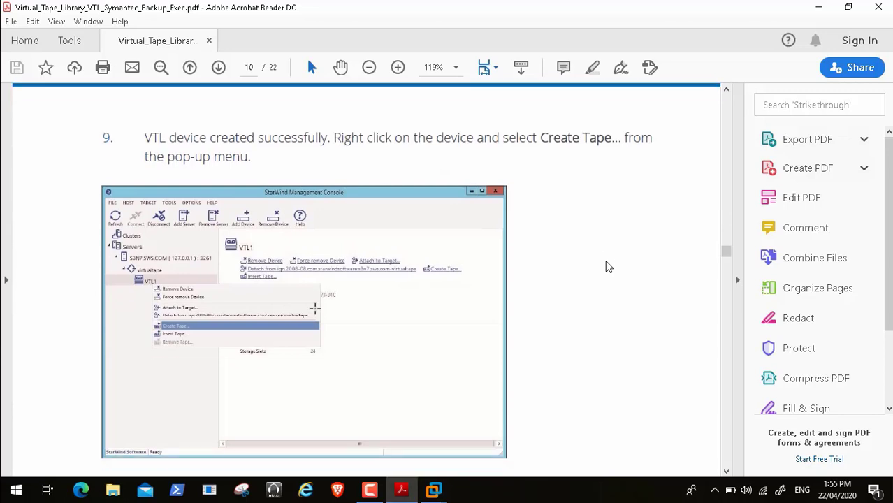
scroll(606, 265, down, 2)
scroll(525, 271, down, 1)
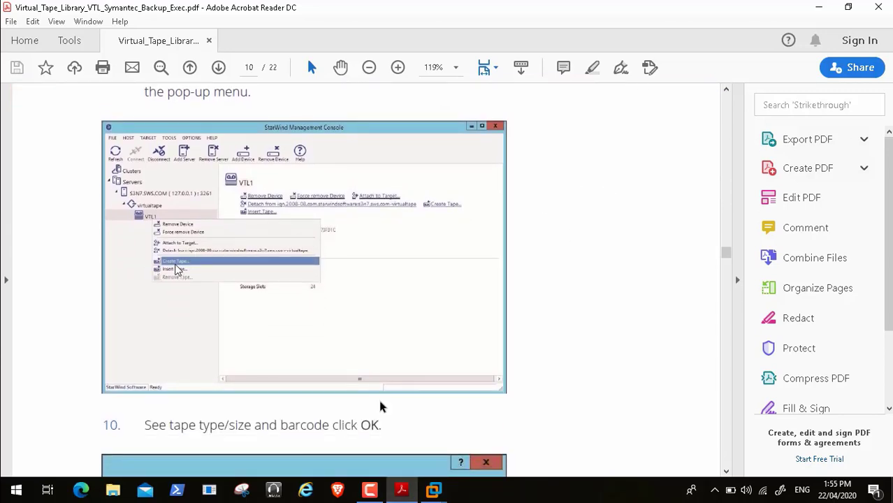
scroll(381, 407, down, 10)
scroll(380, 407, down, 1)
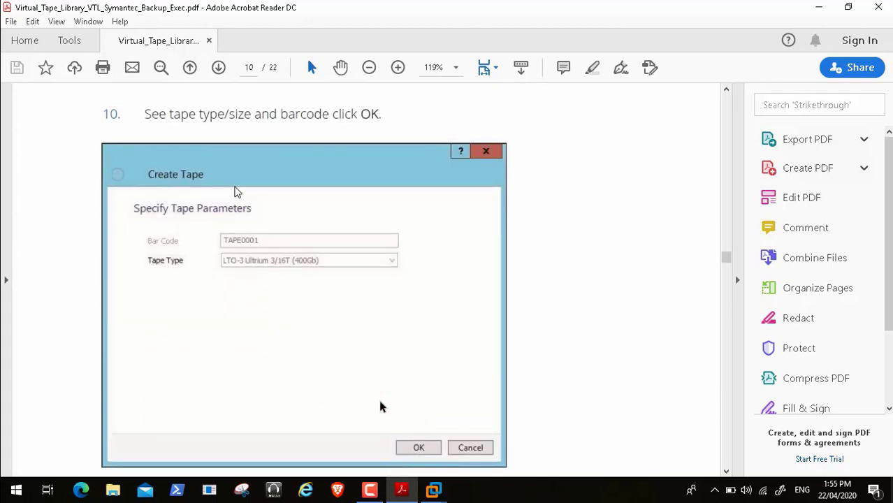
Return to the HPGEN8SRVBOT2 VM and expand the VTL1 target to show its device
mouse_move(439, 493)
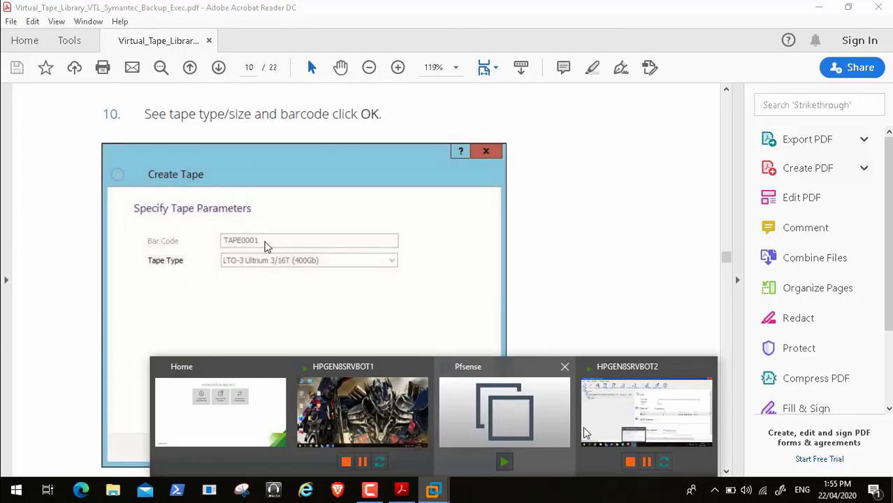
click(621, 416)
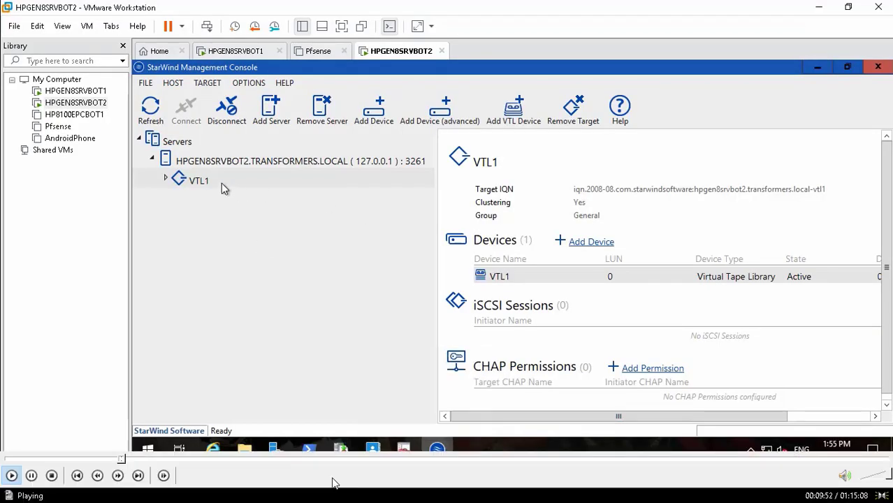
click(167, 179)
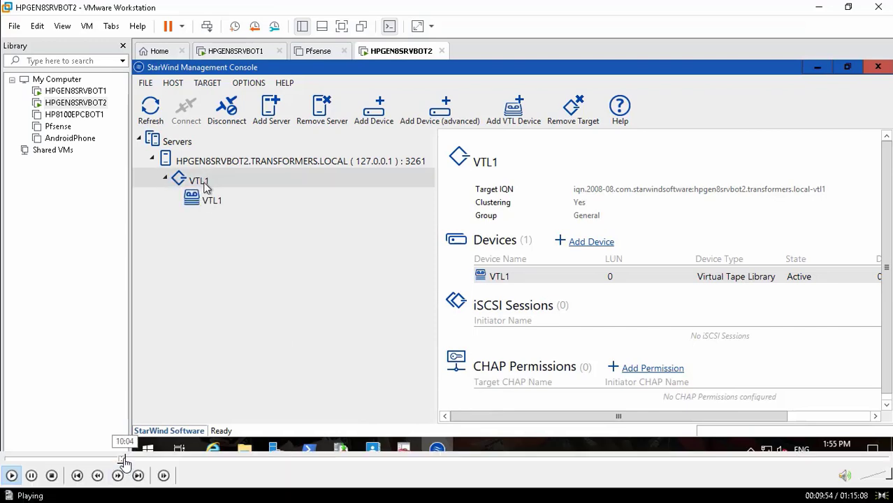
Skip the video ahead past the tape steps to the Disk Management console
click(127, 461)
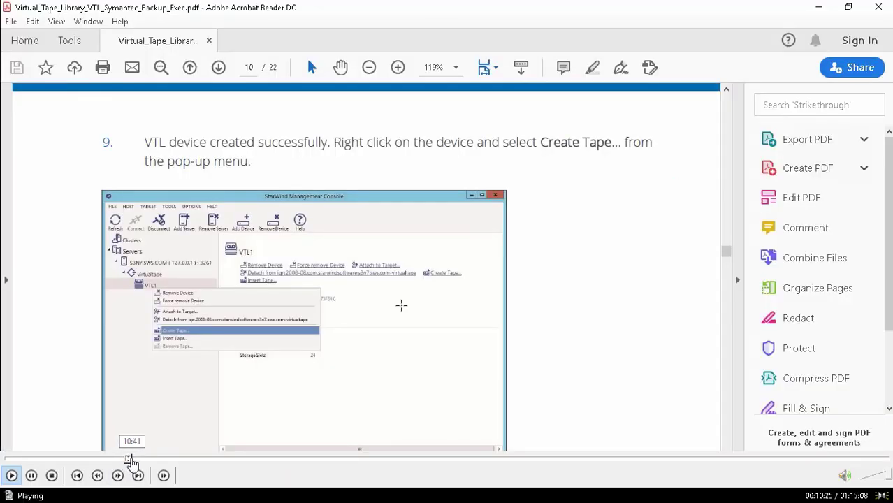
click(132, 461)
click(139, 461)
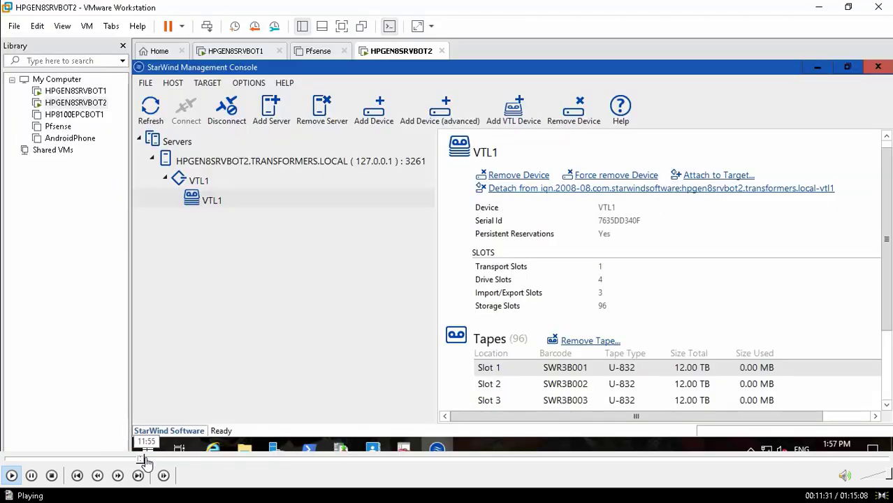
click(143, 461)
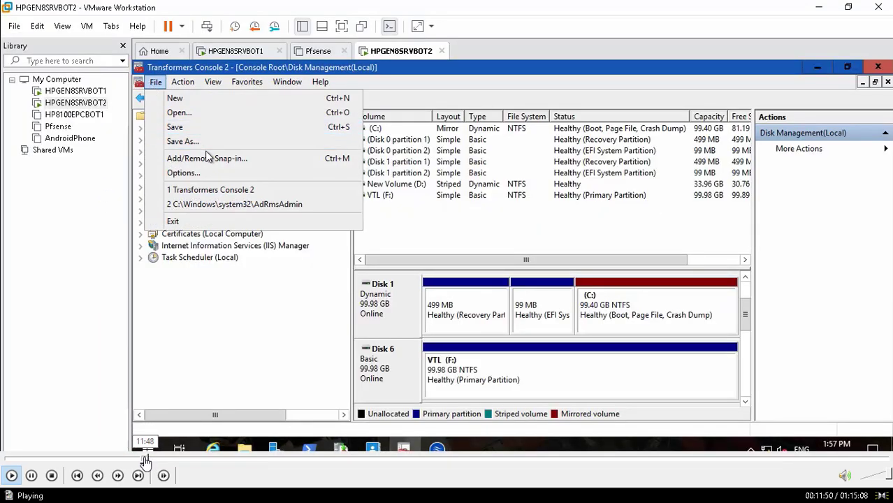
Replay the last moment of the video and collapse the Group Policy Management branch
click(144, 461)
click(142, 462)
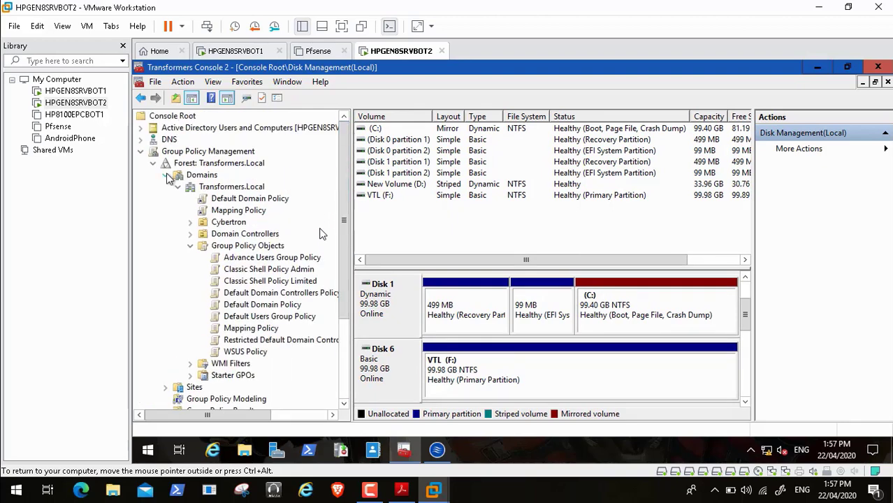
click(141, 152)
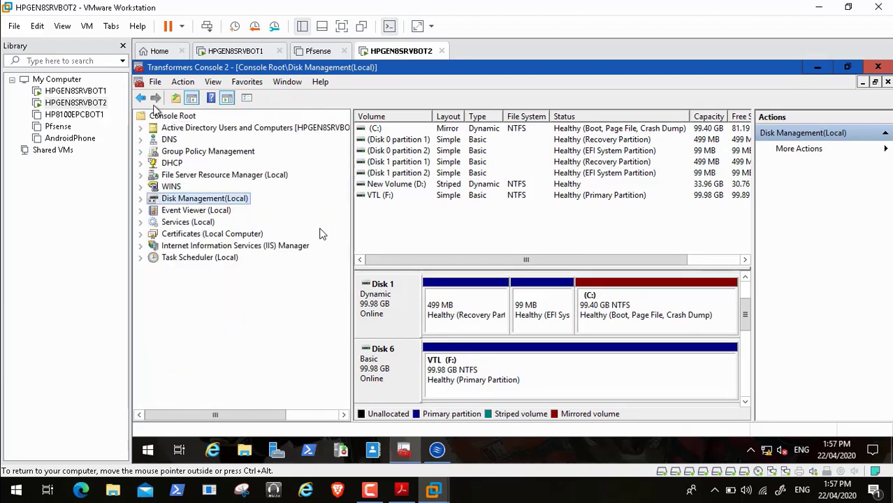
click(155, 82)
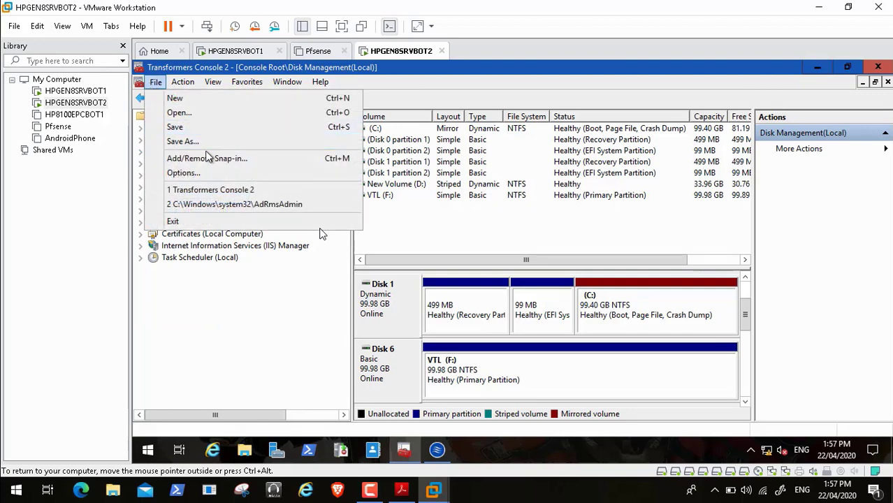
key(Escape)
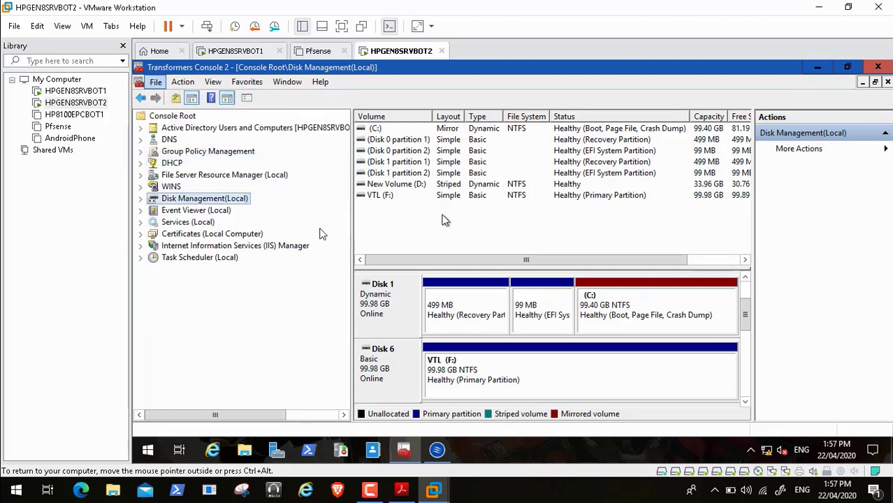
Bring up Add or Remove Snap-ins with Ctrl+M, then exit full-screen video playback
key(ctrl+m)
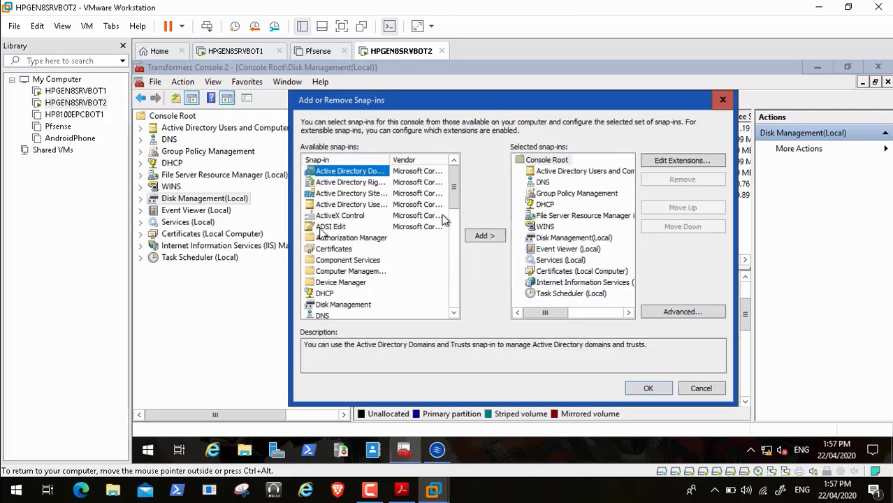
click(453, 315)
click(453, 315)
click(453, 315)
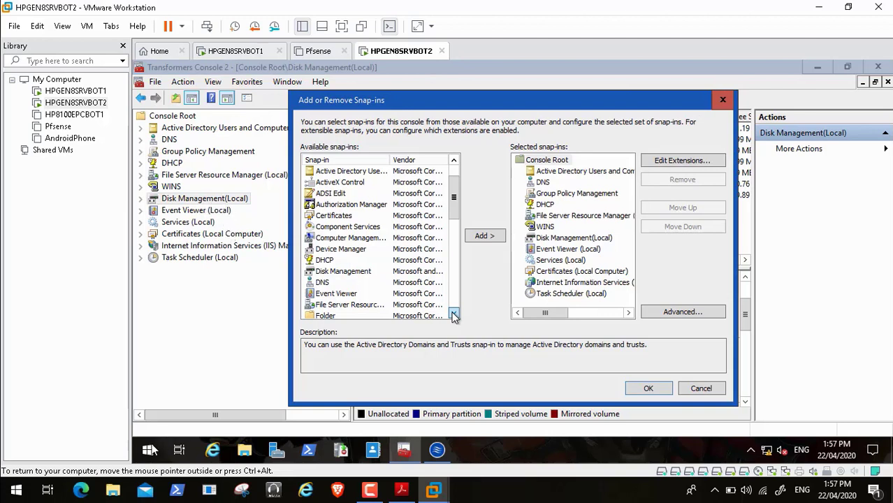
double_click(107, 357)
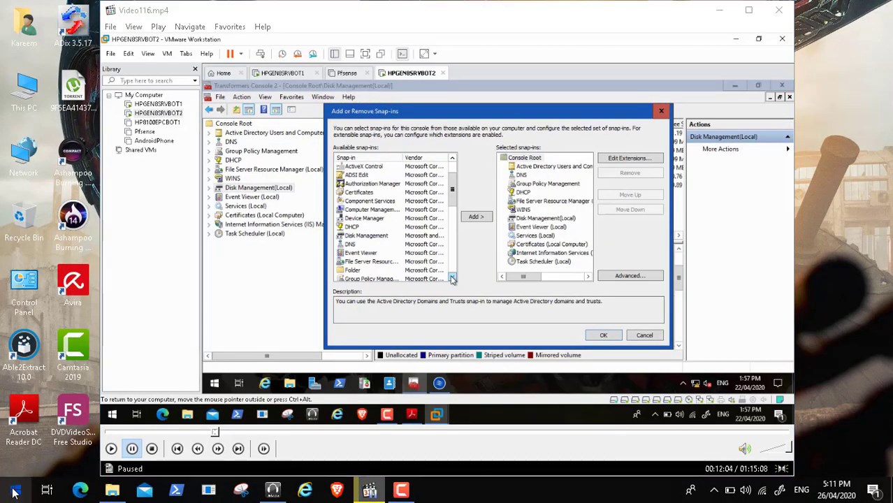
click(14, 491)
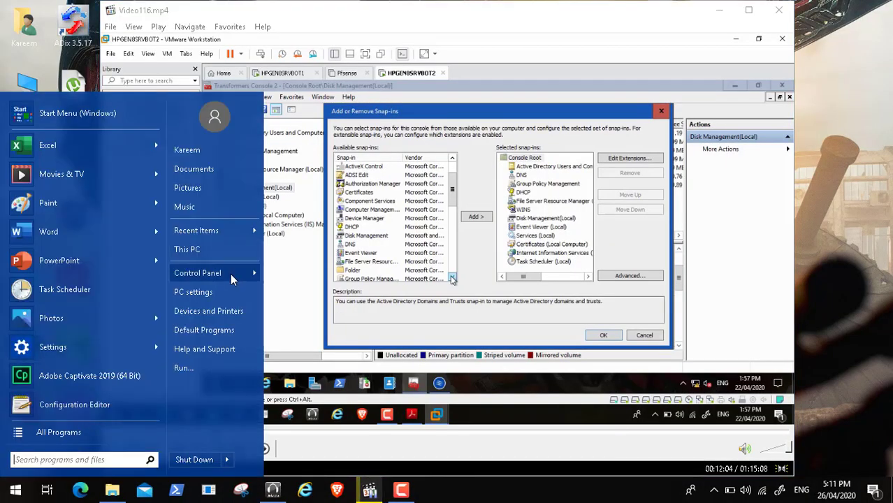
mouse_move(231, 272)
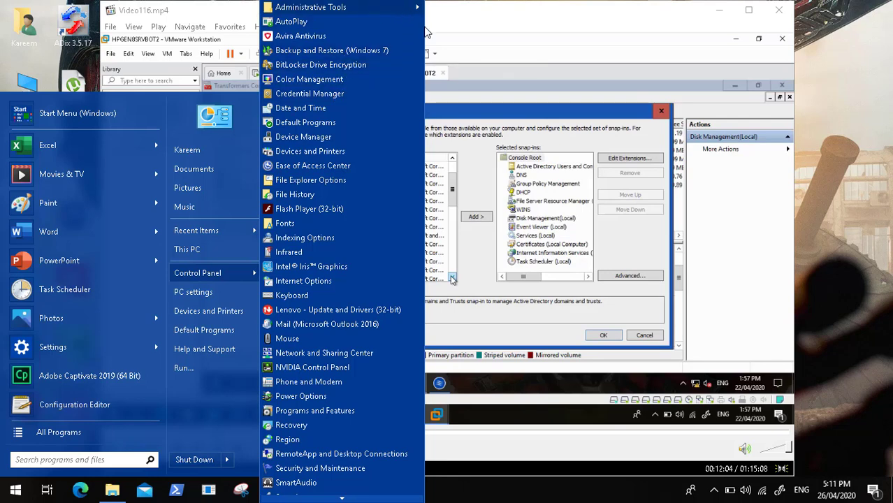
mouse_move(413, 9)
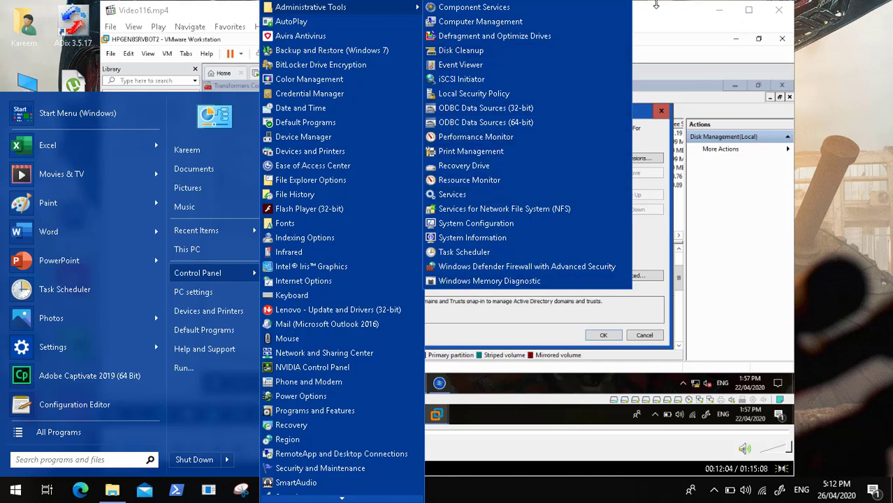
click(657, 5)
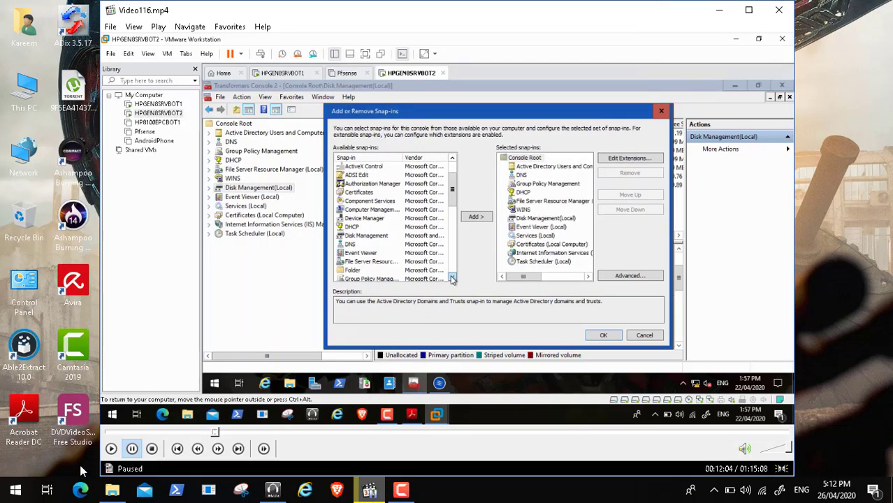
Resume full-screen playback, then pause the video on the Add or Remove Snap-ins dialog
double_click(204, 333)
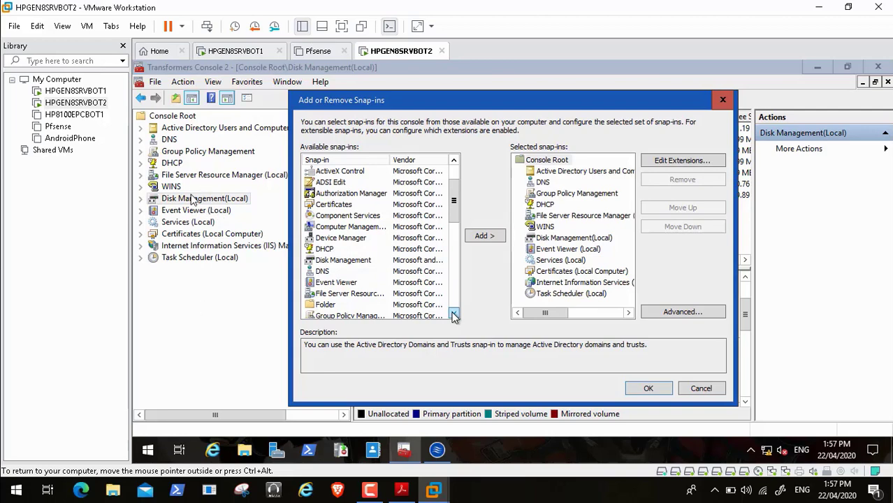
click(10, 478)
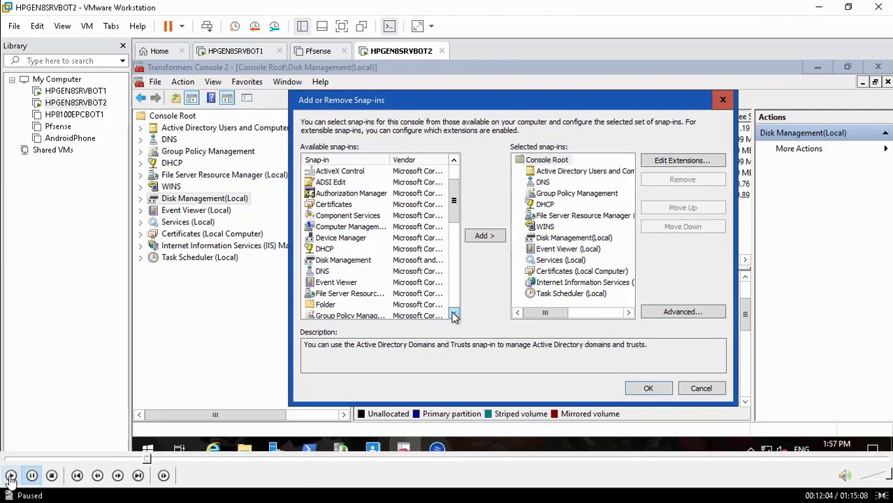
click(11, 476)
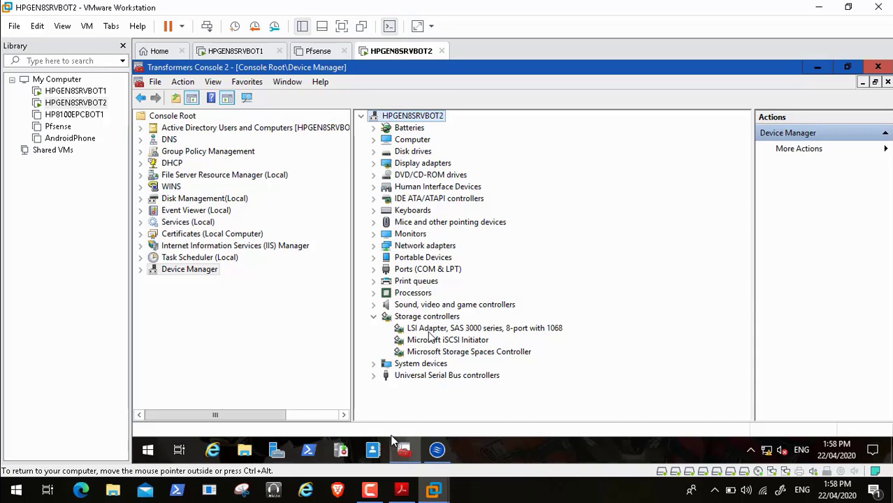
click(401, 490)
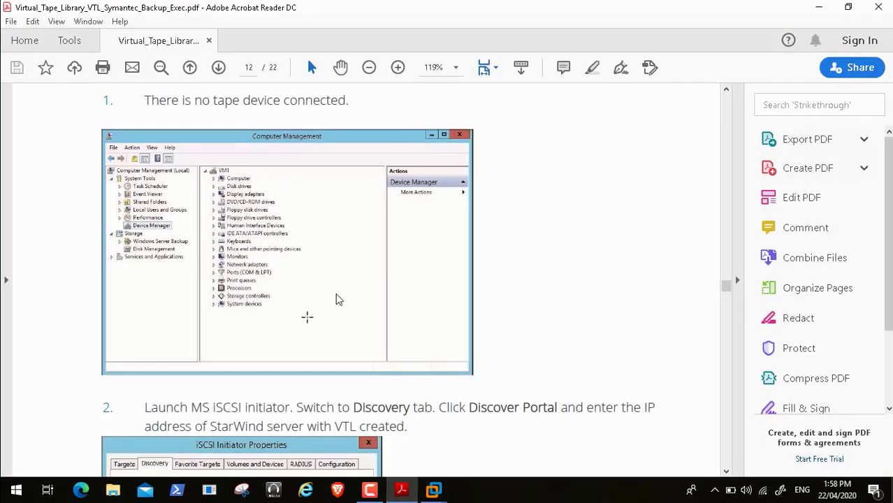
scroll(325, 298, down, 1)
scroll(311, 273, down, 5)
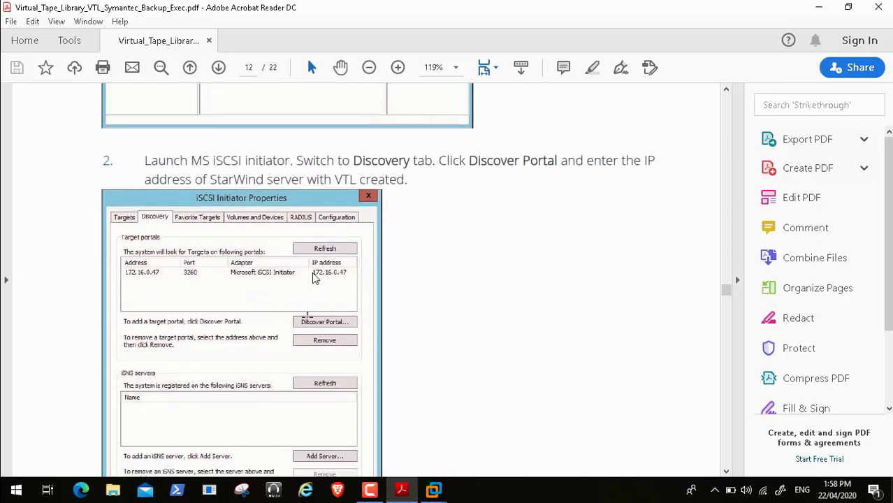
scroll(313, 278, down, 2)
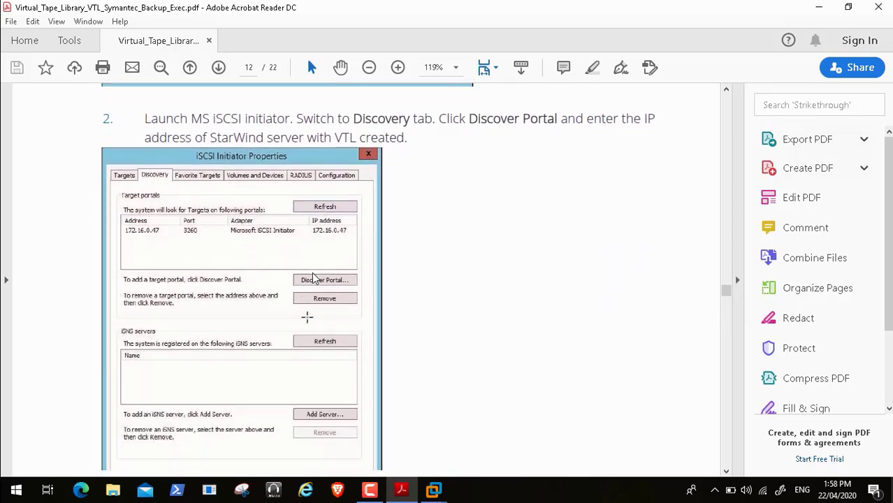
scroll(314, 278, down, 1)
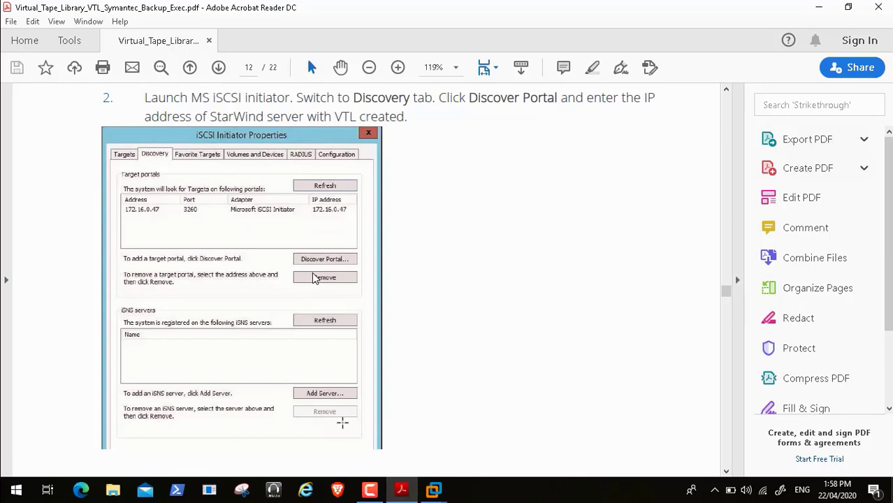
mouse_move(433, 489)
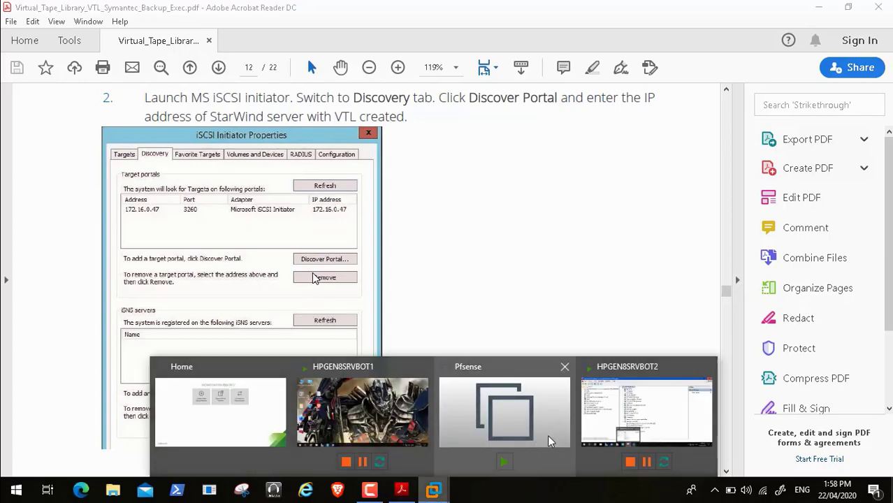
click(617, 401)
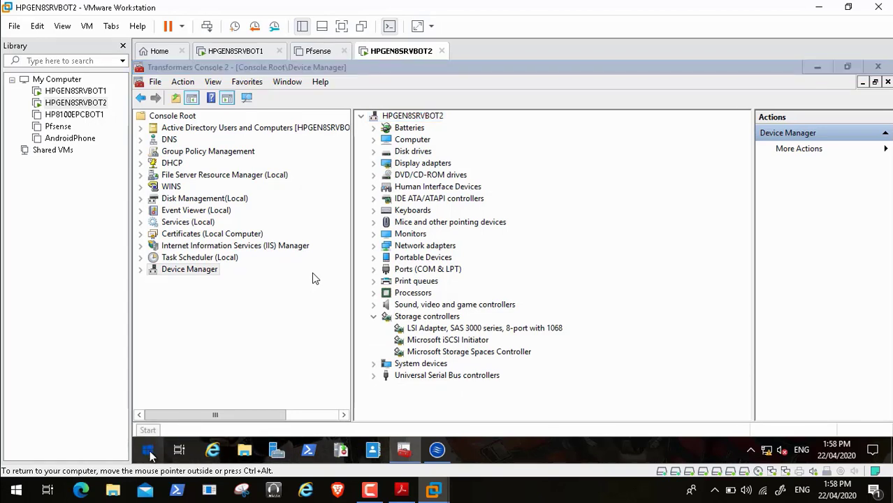
Launch the iSCSI Initiator from the guest's Start menu and show its Discovery tab
click(149, 453)
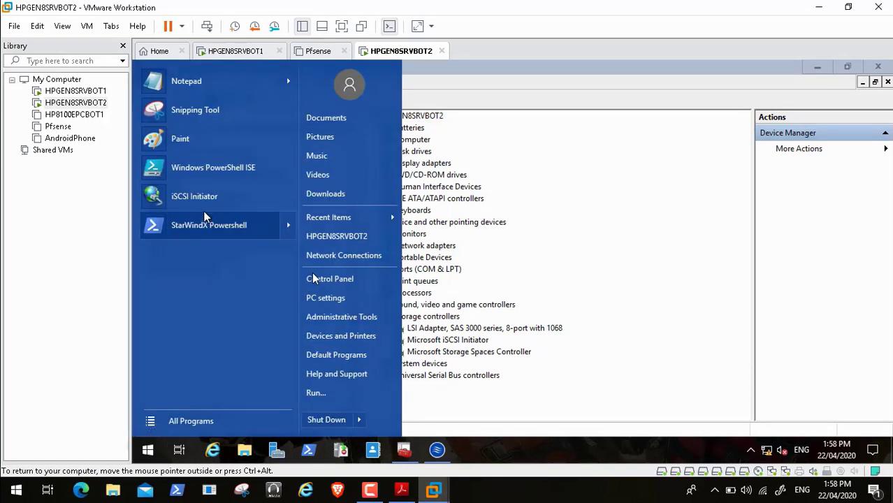
drag(200, 197, 203, 200)
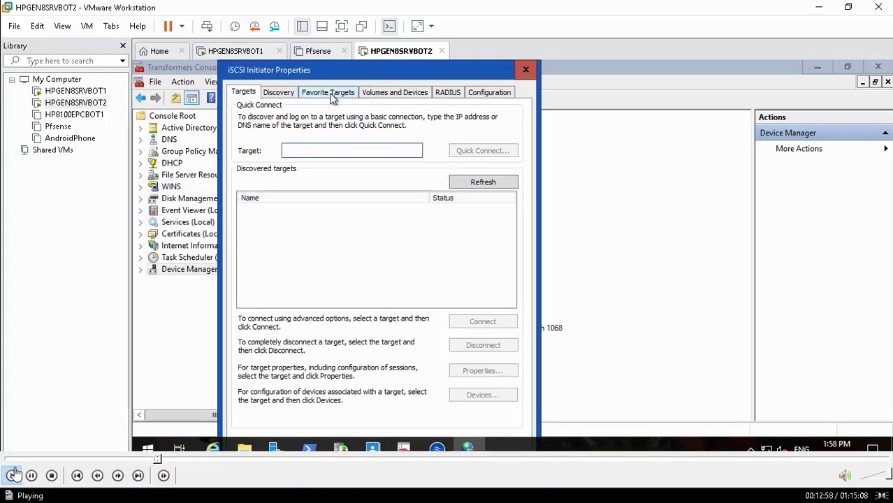
click(290, 93)
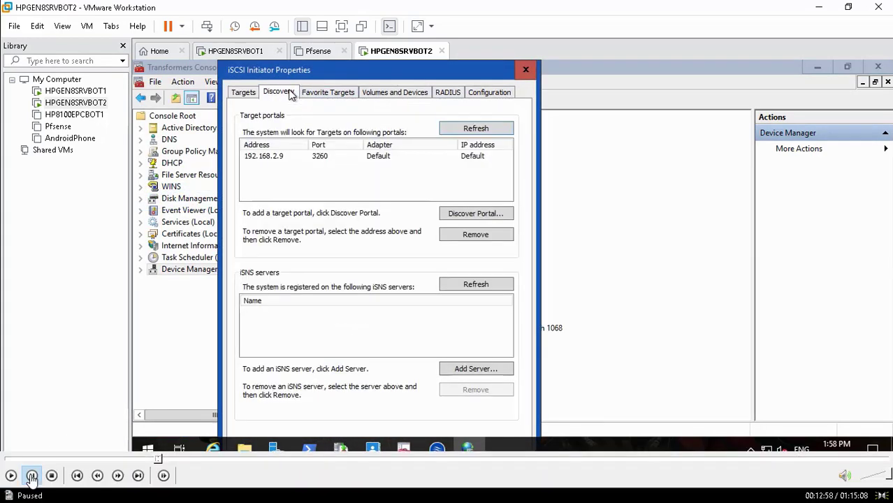
click(153, 459)
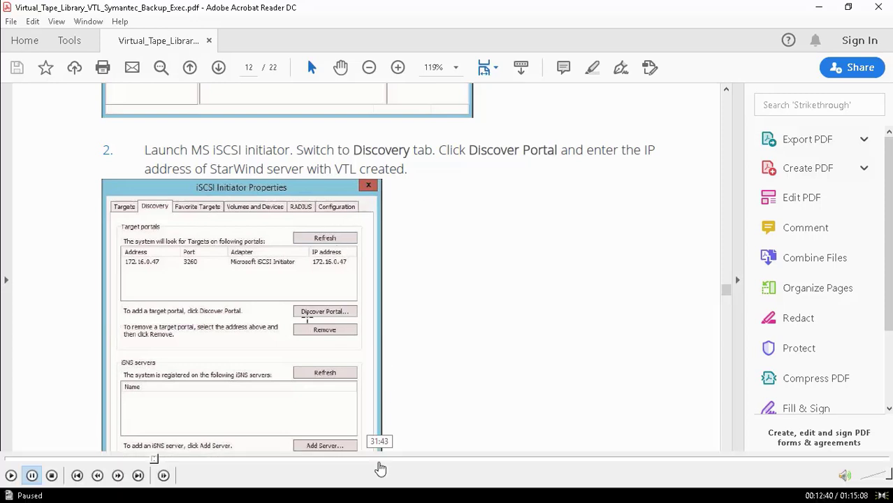
Review the guide's step 2 on target portal discovery, then return to the empty Discovery page
click(10, 478)
click(10, 476)
click(10, 476)
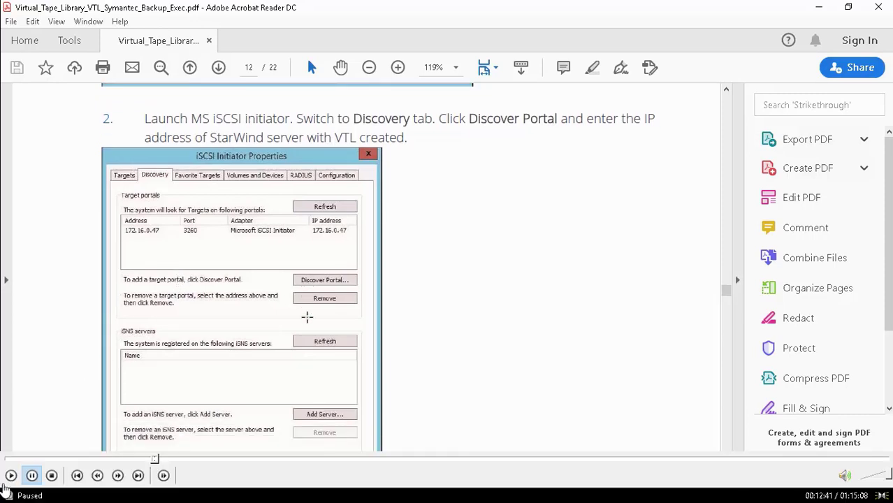
click(9, 476)
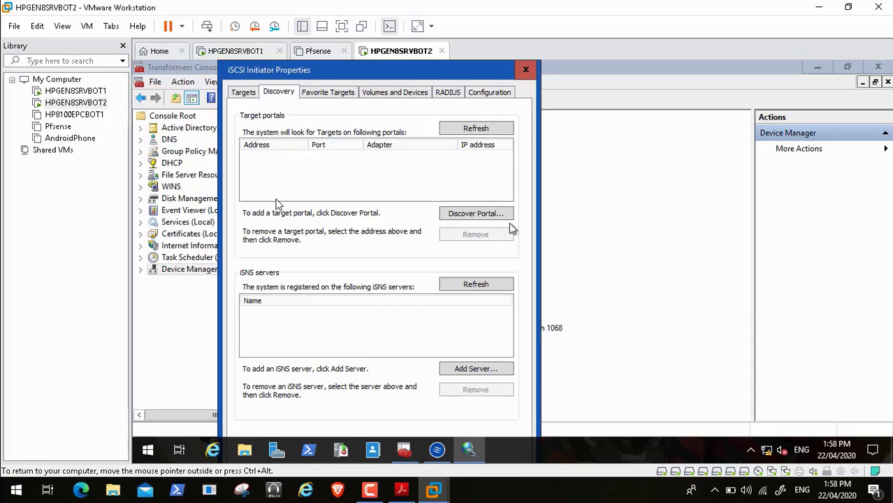
Glance at the setup guide, then return to the HPGEN8SRVBOT2 virtual machine
click(402, 491)
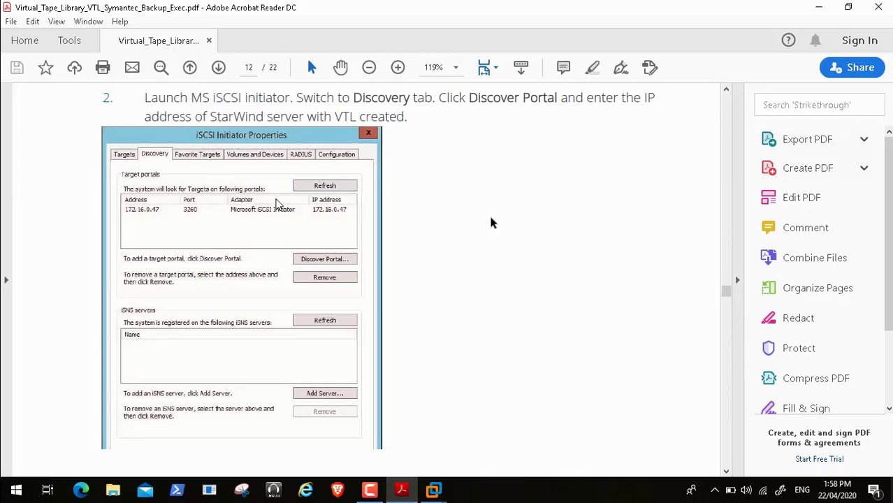
click(433, 492)
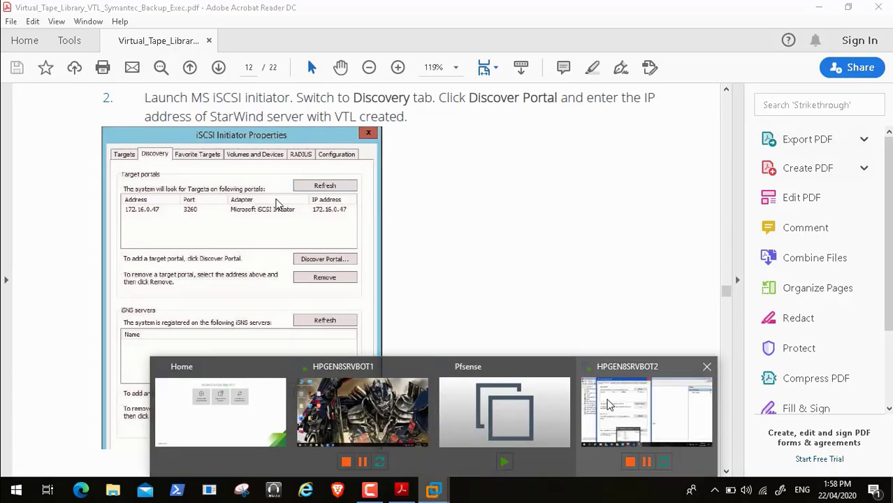
click(633, 405)
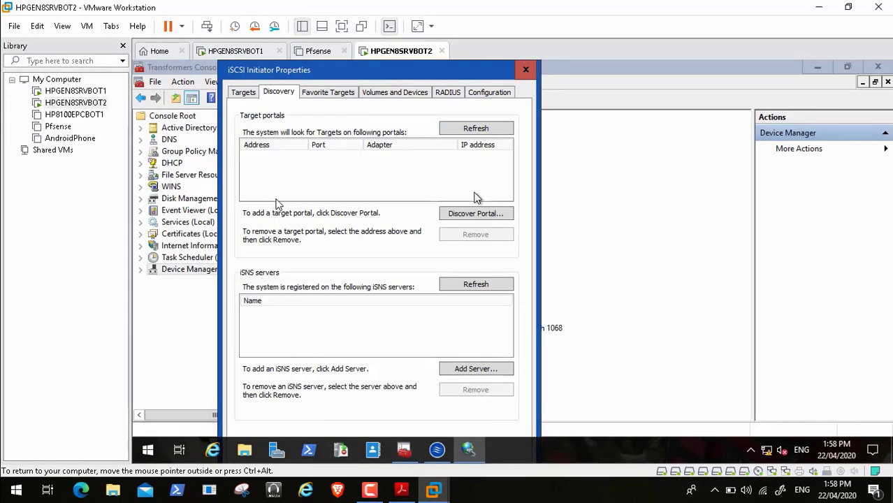
Add 192.168.2.9 on port 3260 as an iSCSI target portal
click(472, 218)
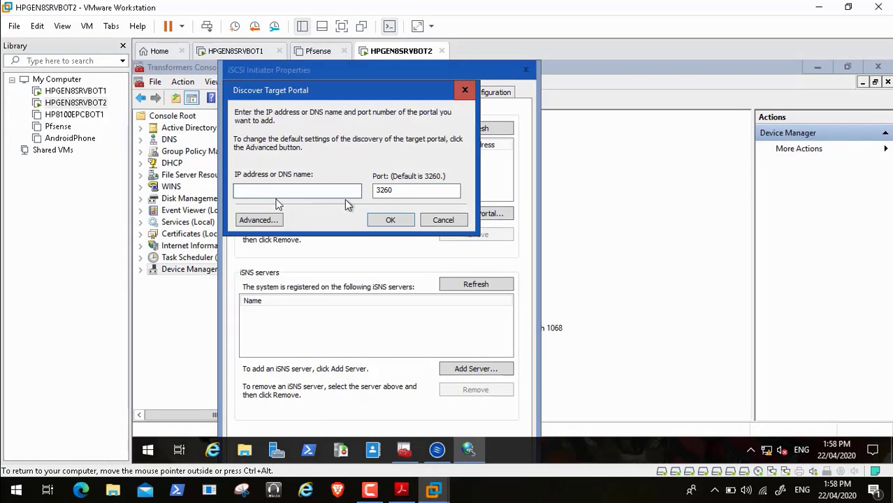
text(192.168.2.9)
click(383, 222)
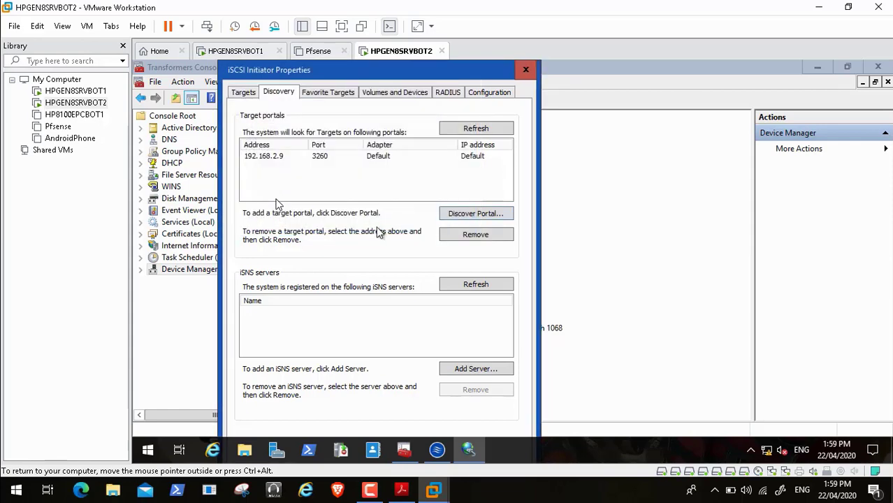
click(402, 491)
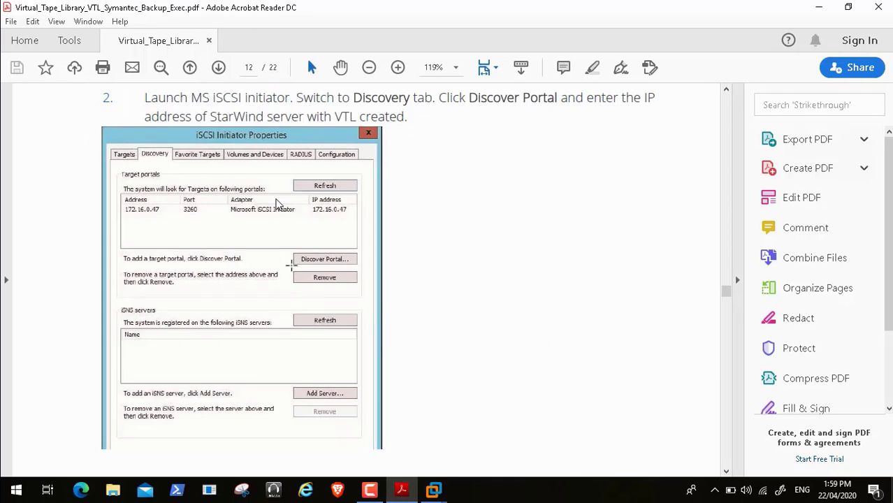
Read page 13's step 3 on connecting the target, then return to HPGEN8SRVBOT2
scroll(278, 203, down, 10)
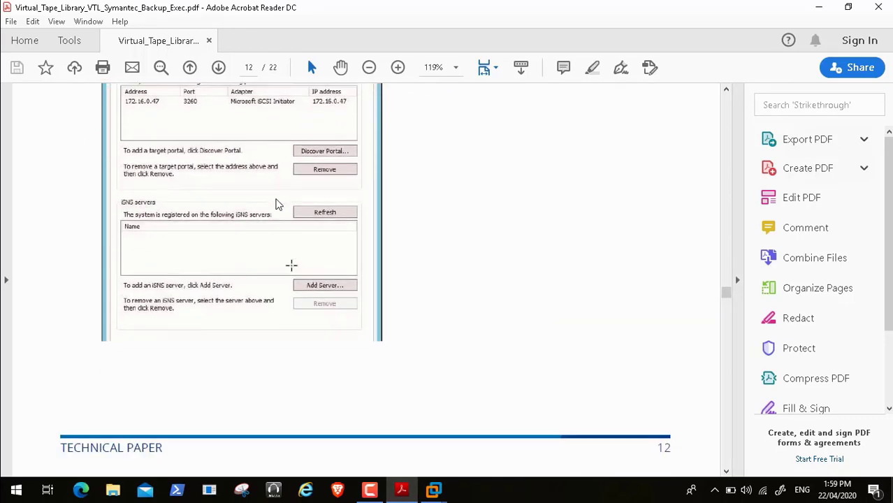
scroll(278, 204, down, 9)
scroll(277, 204, down, 3)
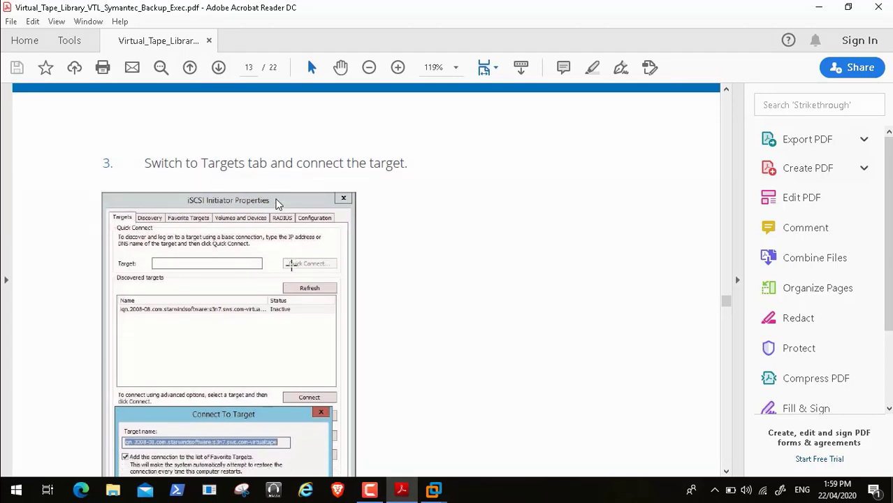
scroll(278, 203, down, 2)
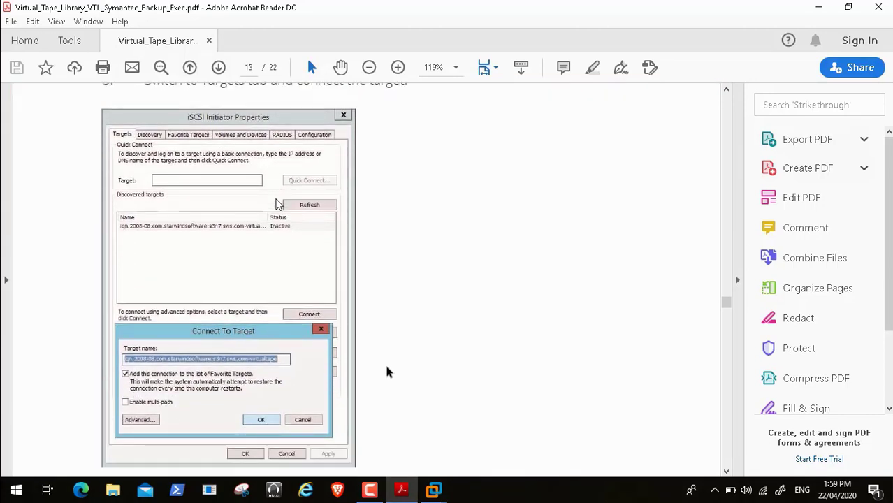
scroll(400, 462, up, 2)
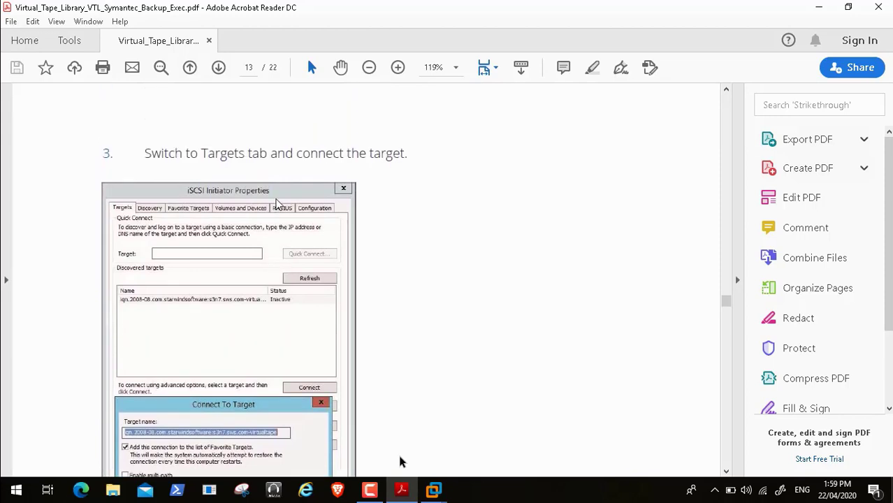
scroll(400, 461, up, 8)
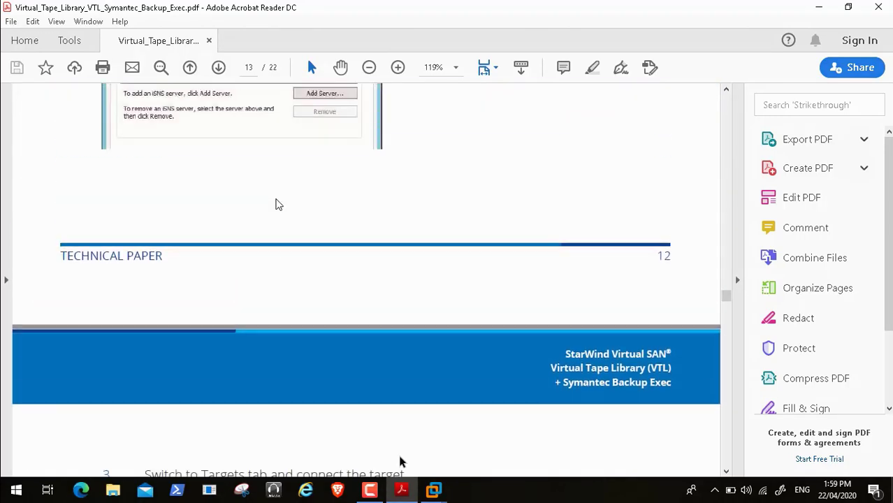
scroll(400, 461, up, 8)
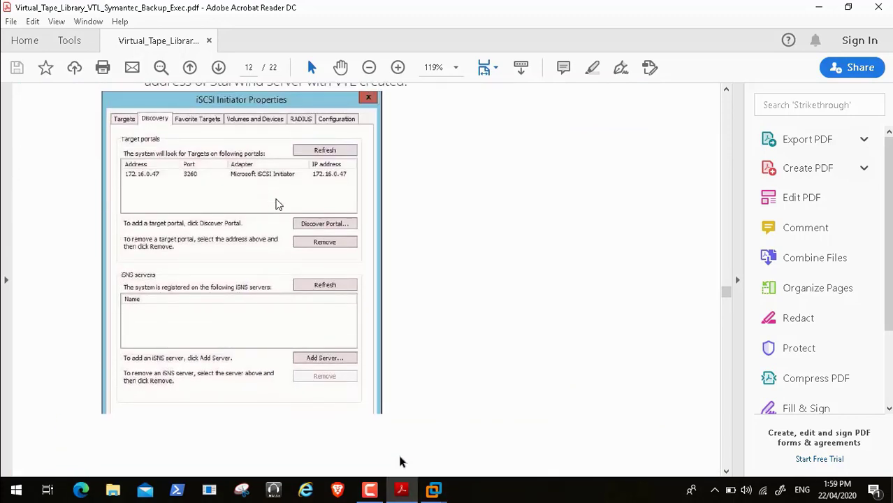
scroll(400, 461, down, 15)
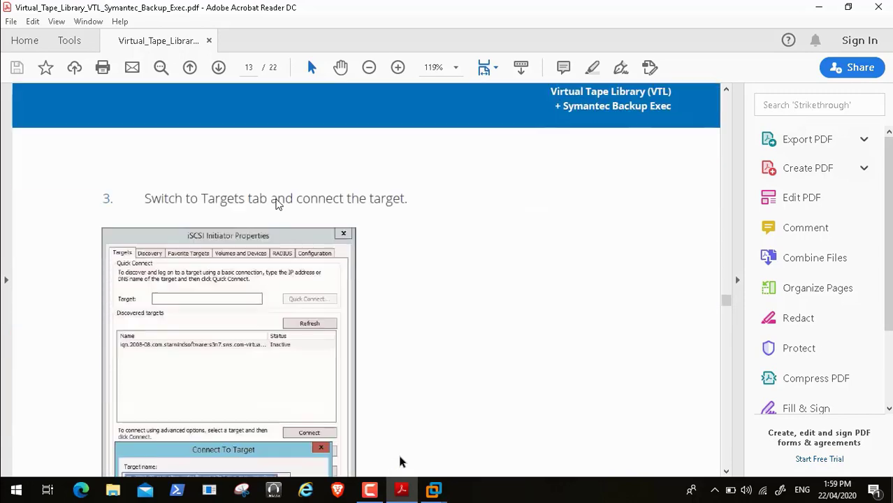
scroll(399, 461, down, 1)
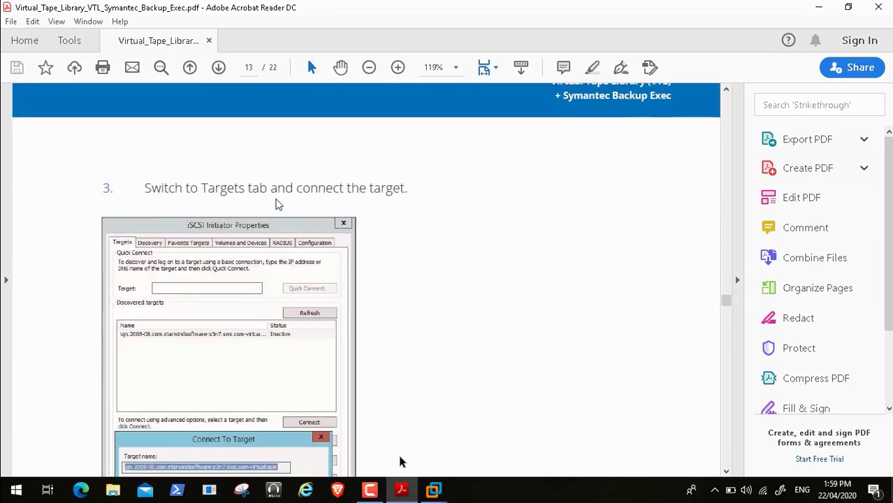
click(433, 489)
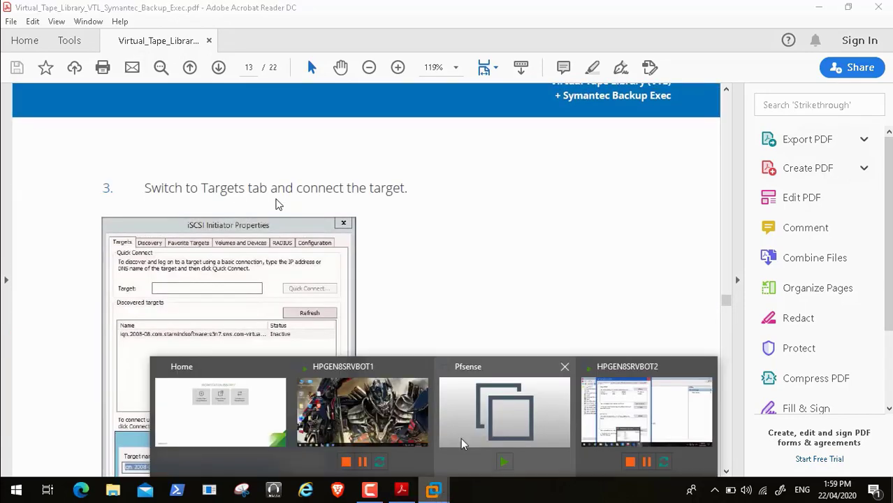
click(611, 402)
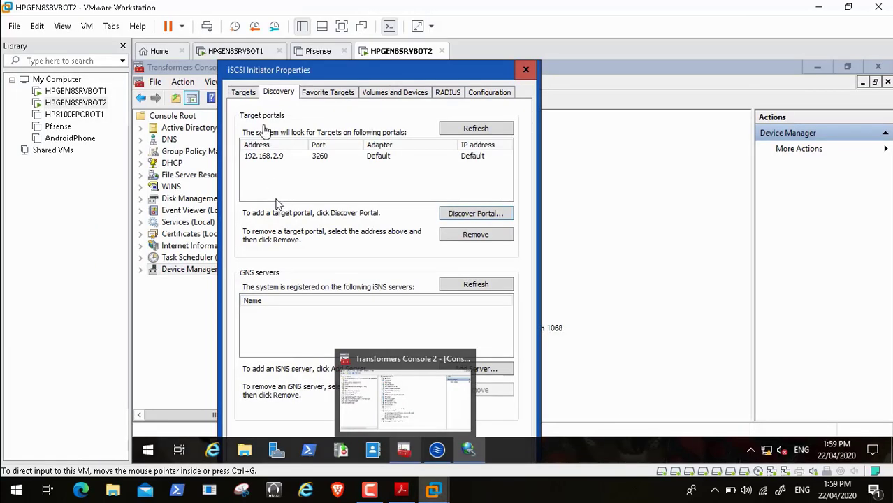
Select the discovered StarWind VTL target on the Targets tab and connect to it
click(244, 93)
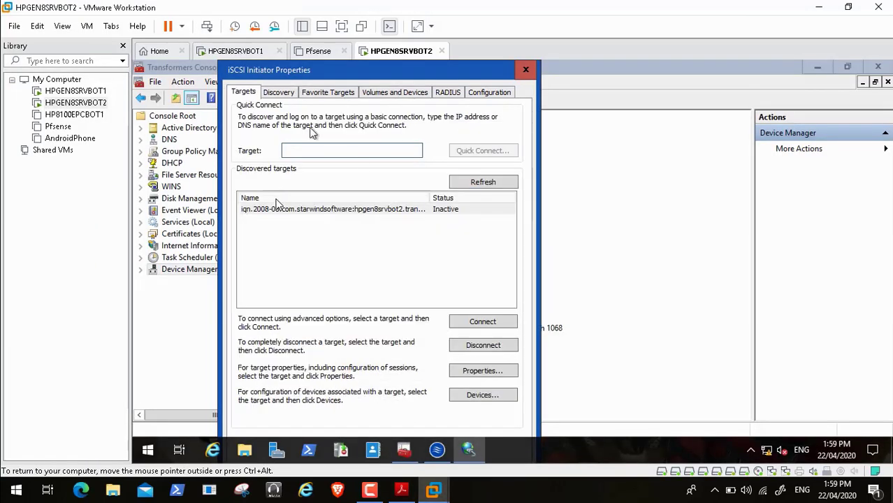
click(344, 210)
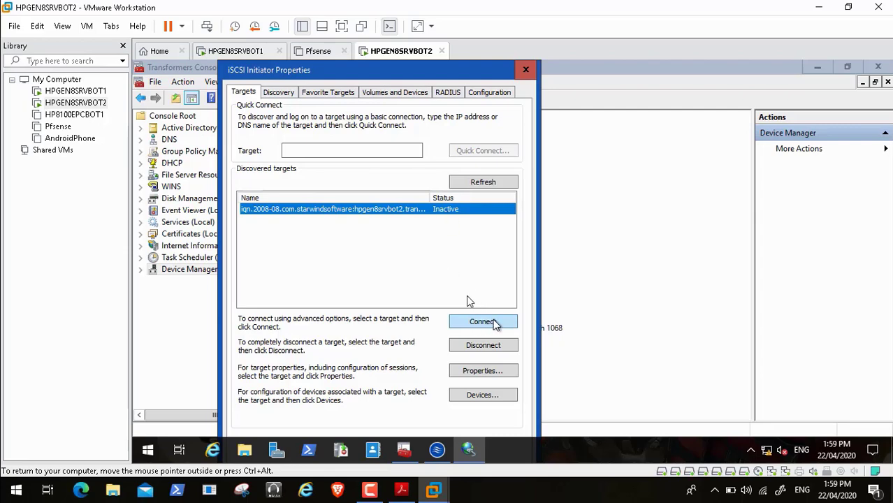
click(483, 323)
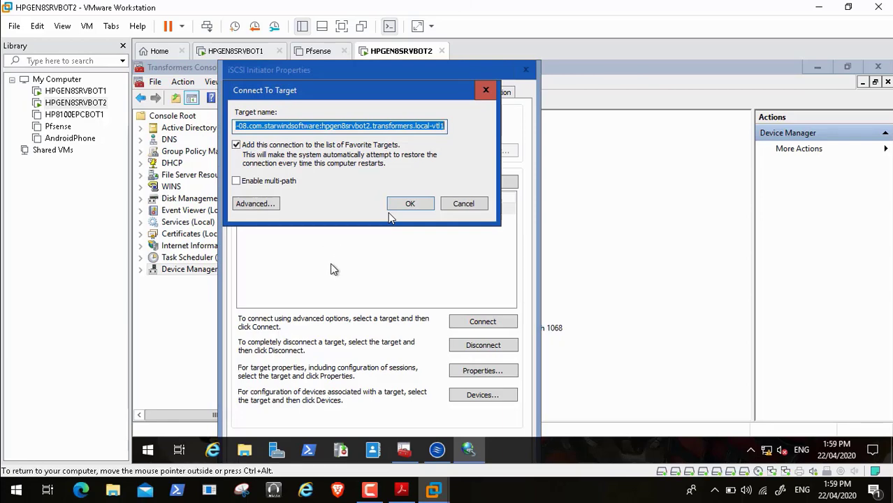
click(411, 205)
Scroll the guide past the Connect To Target screenshot to step 4, then return to the server VM
click(401, 490)
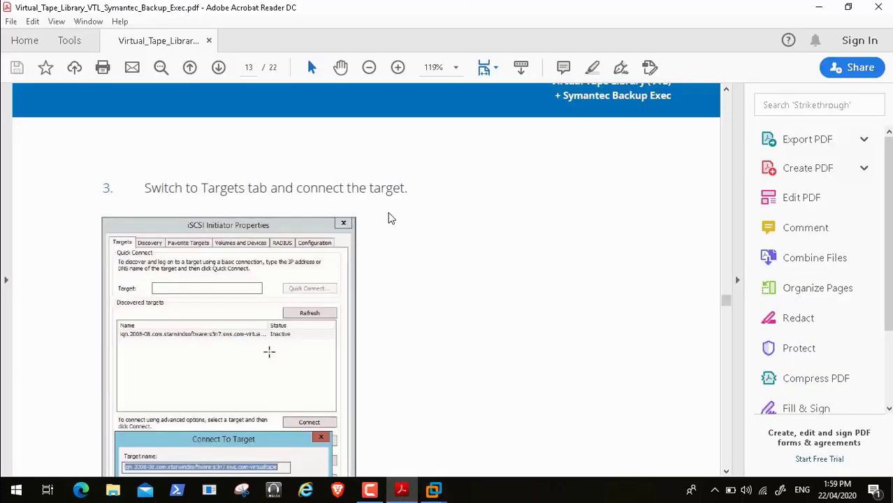
click(282, 361)
scroll(282, 361, down, 2)
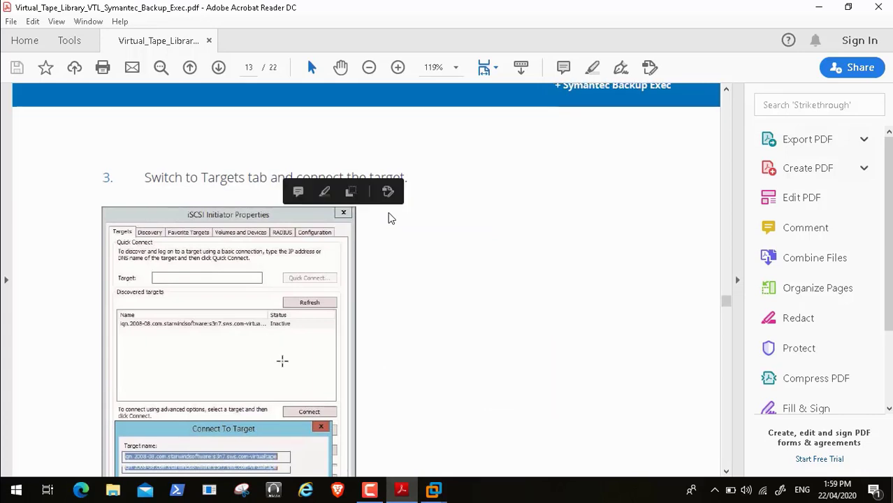
scroll(390, 218, down, 4)
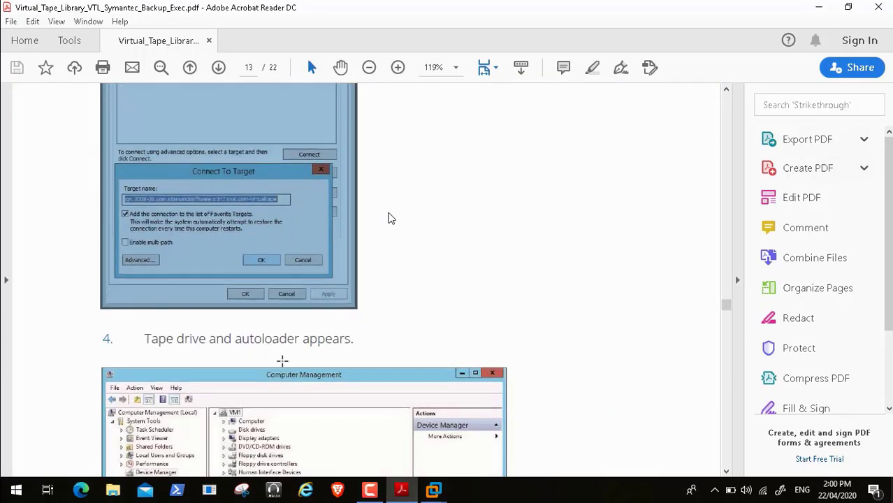
scroll(390, 218, up, 1)
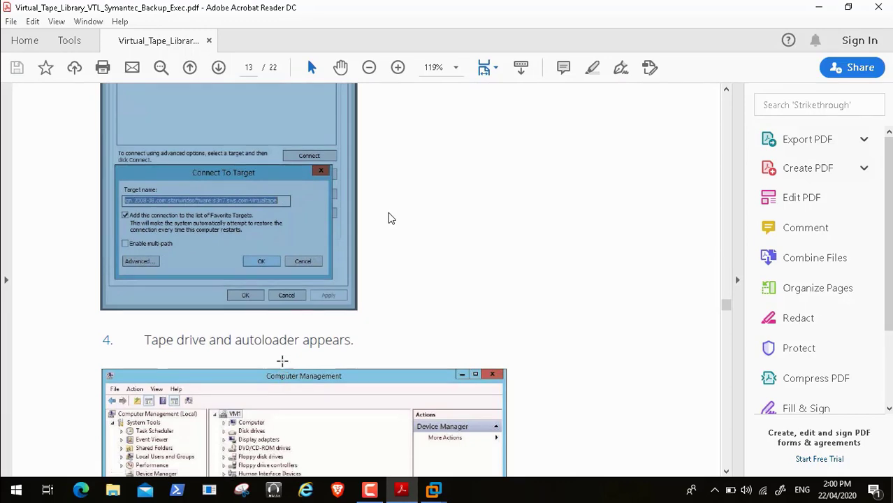
scroll(390, 219, down, 2)
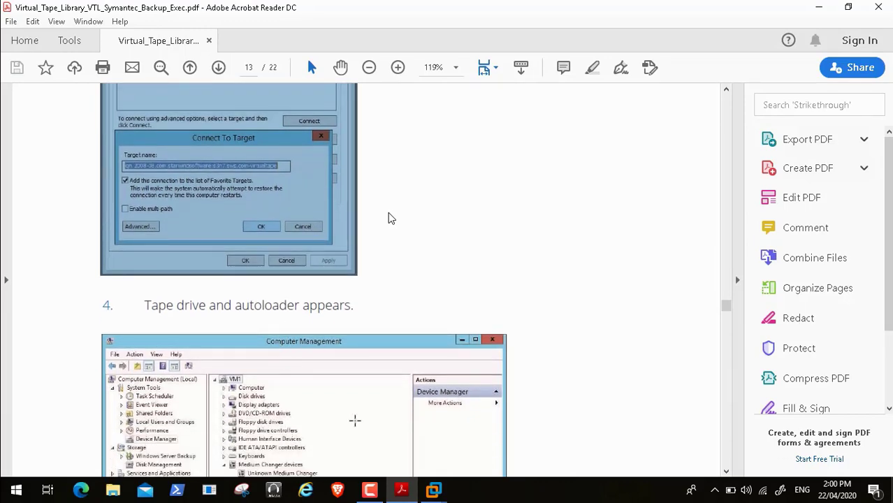
mouse_move(434, 489)
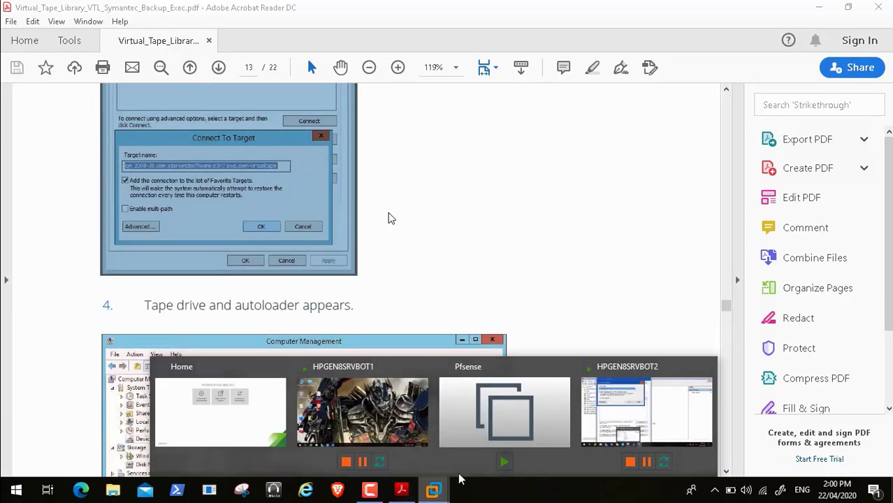
click(644, 405)
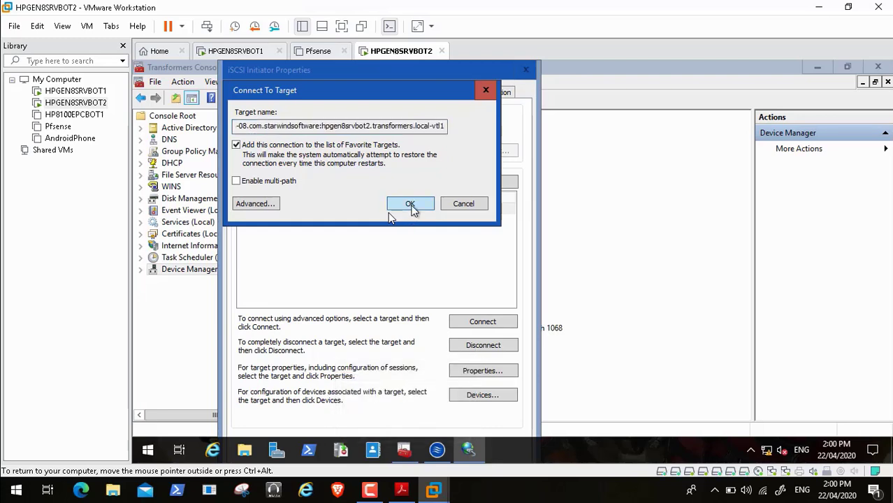
Confirm the VTL target connection and close iSCSI Initiator Properties
click(411, 207)
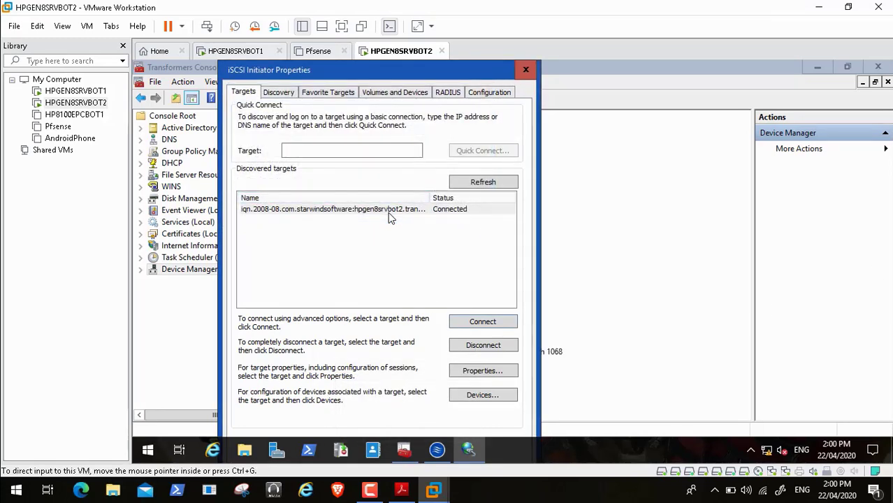
click(341, 26)
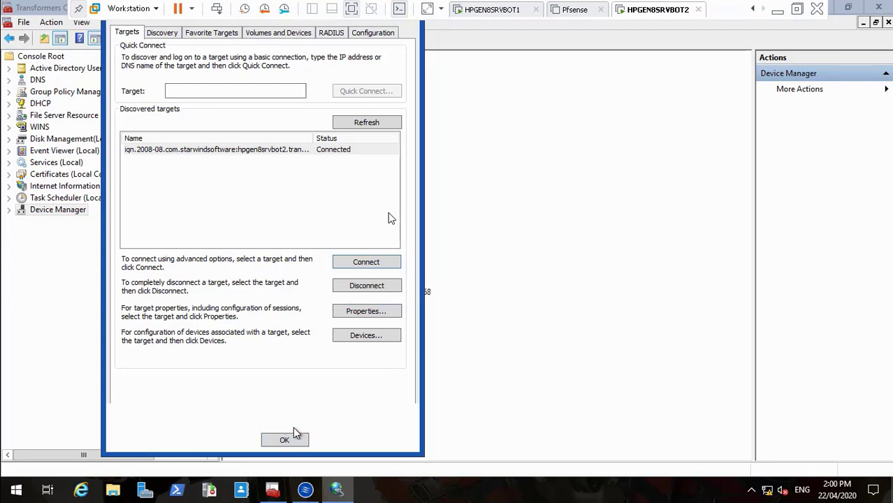
click(288, 441)
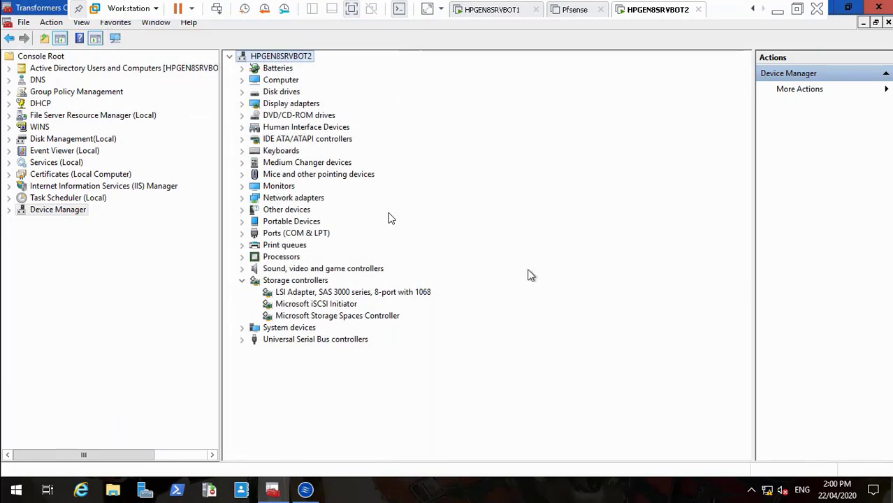
Scan Device Manager for hardware changes, collapse Storage controllers, and leave full screen
right_click(32, 212)
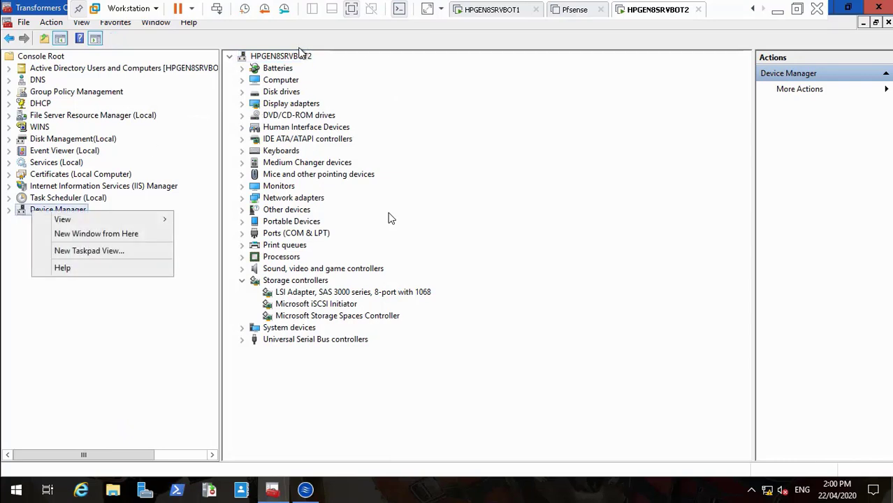
click(295, 60)
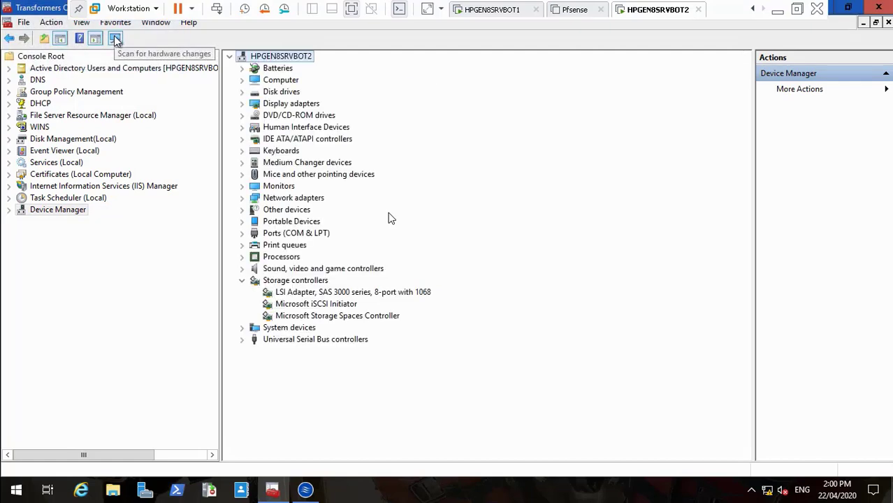
click(115, 40)
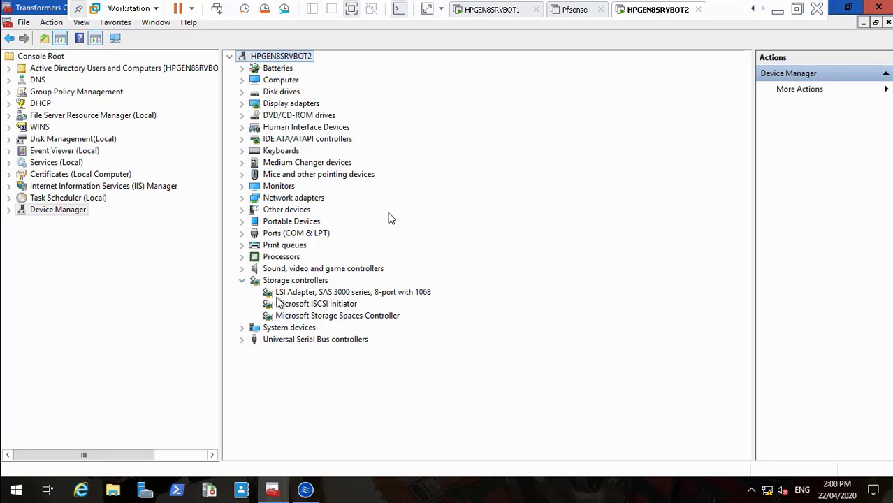
click(243, 281)
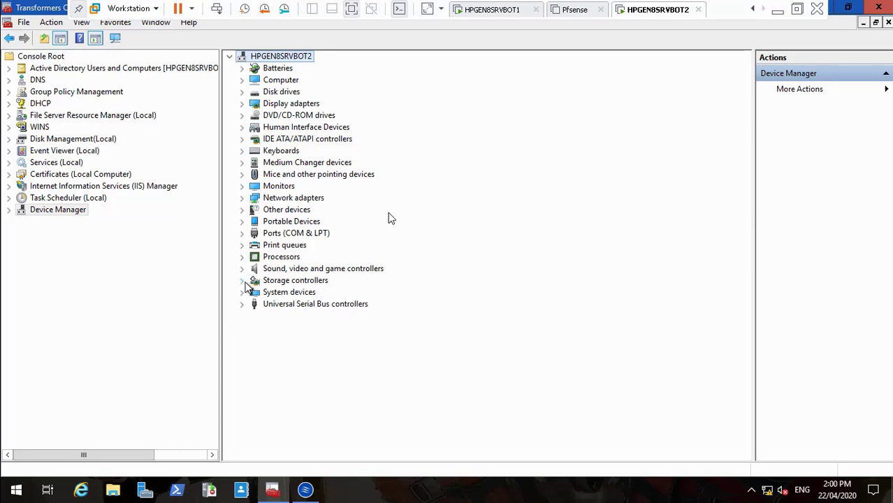
click(354, 9)
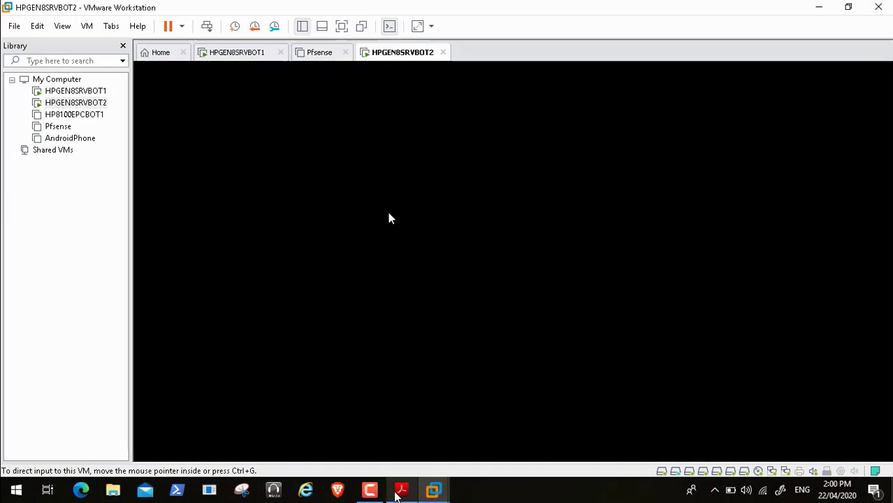
Check the guide's step 4 screenshot of the expected medium changer and tape drive, then go back to HPGEN8SRVBOT2
click(401, 490)
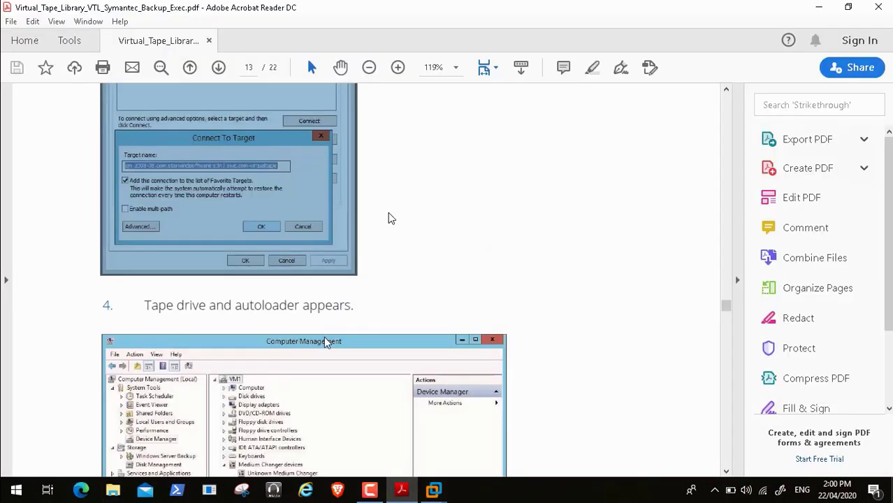
click(408, 376)
scroll(409, 376, down, 3)
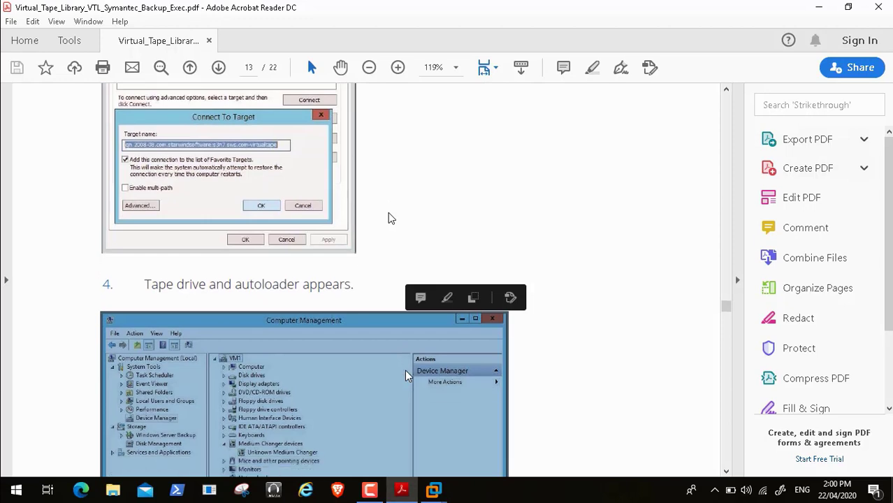
scroll(408, 376, down, 2)
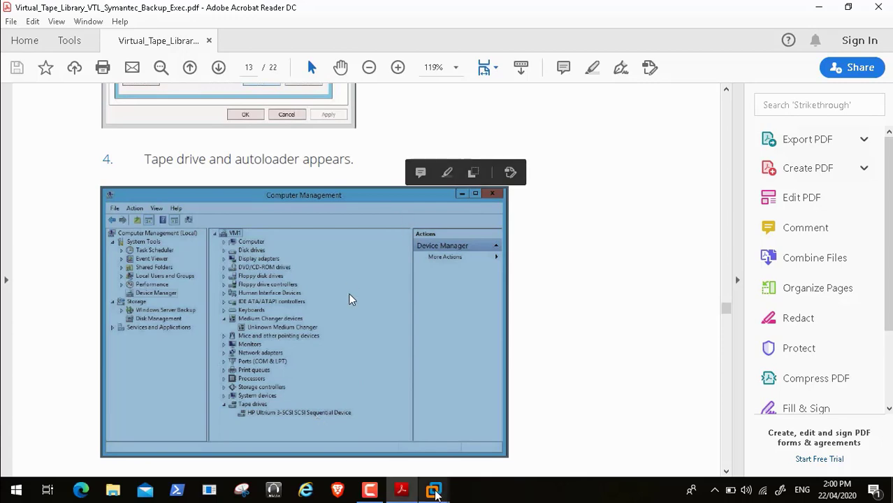
click(433, 489)
click(624, 406)
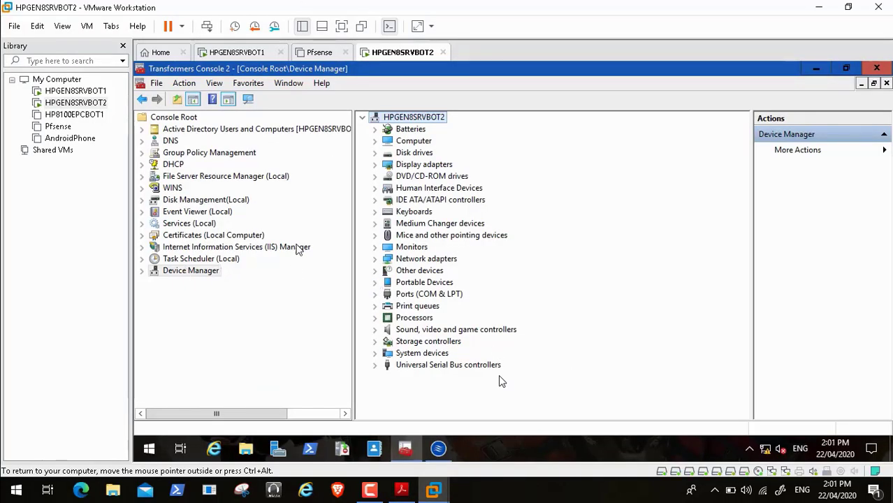
Rescan HPGEN8SRVBOT2 for hardware changes from Device Manager's root node
click(148, 273)
right_click(180, 272)
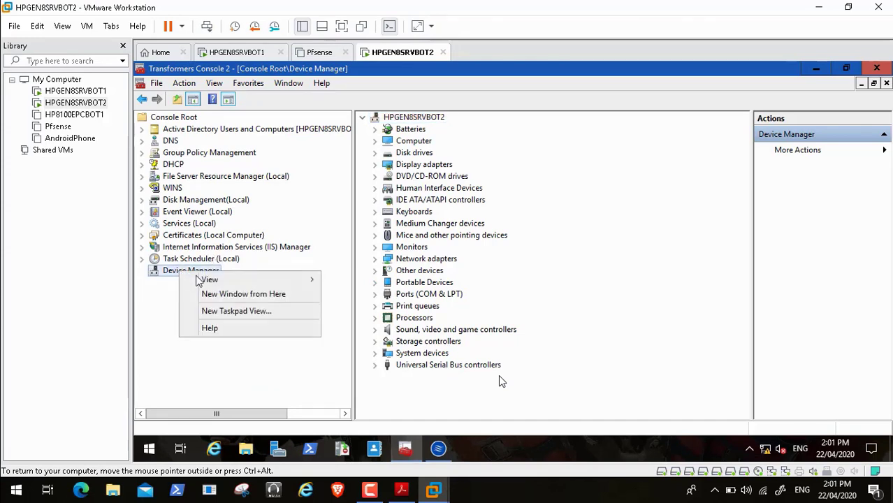
click(167, 296)
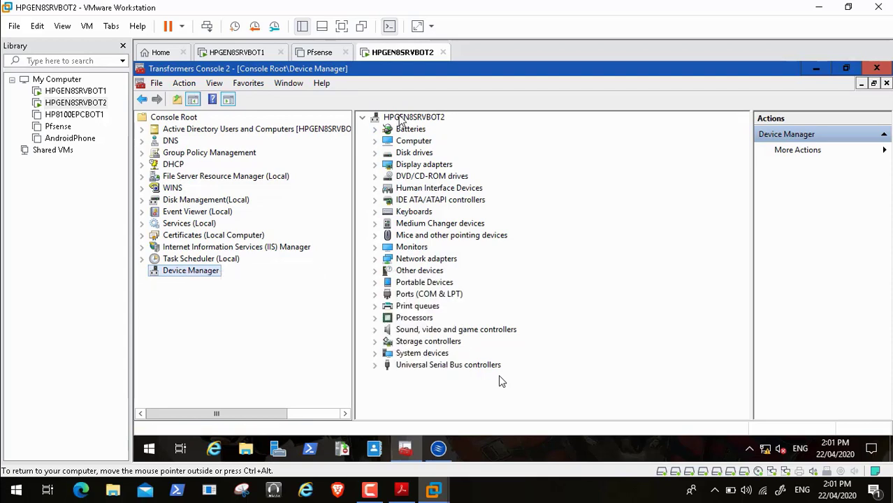
right_click(402, 118)
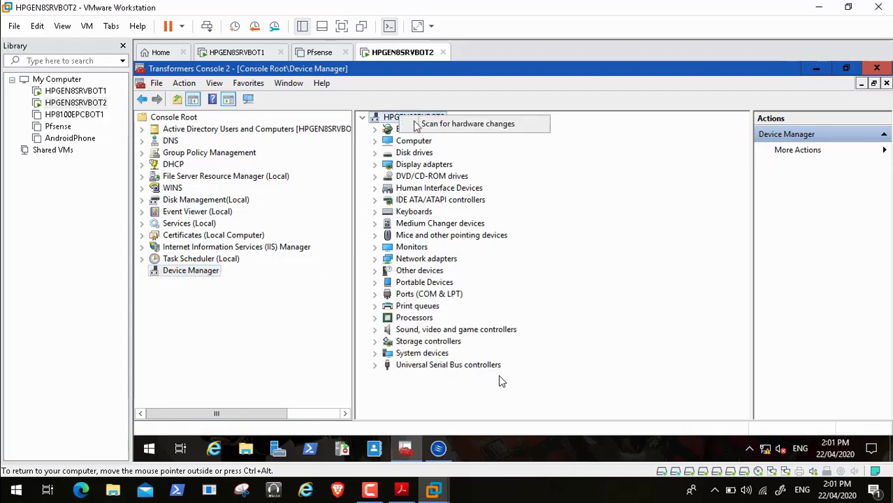
click(428, 126)
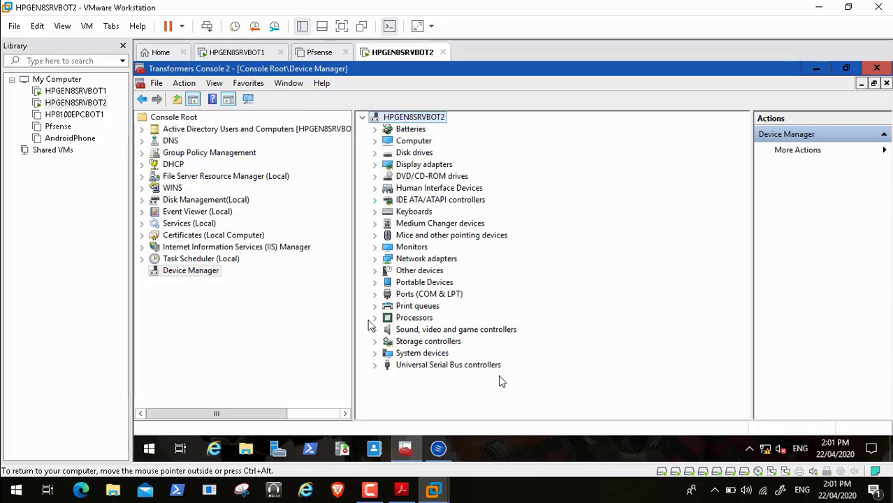
In the iSCSI Initiator, confirm portal 192.168.2.9 is discovered and the StarWind target is Connected
click(438, 448)
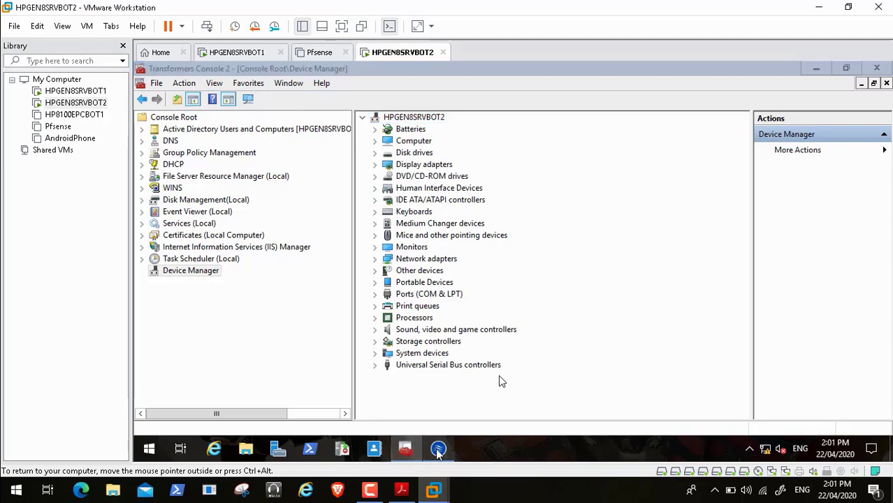
click(816, 69)
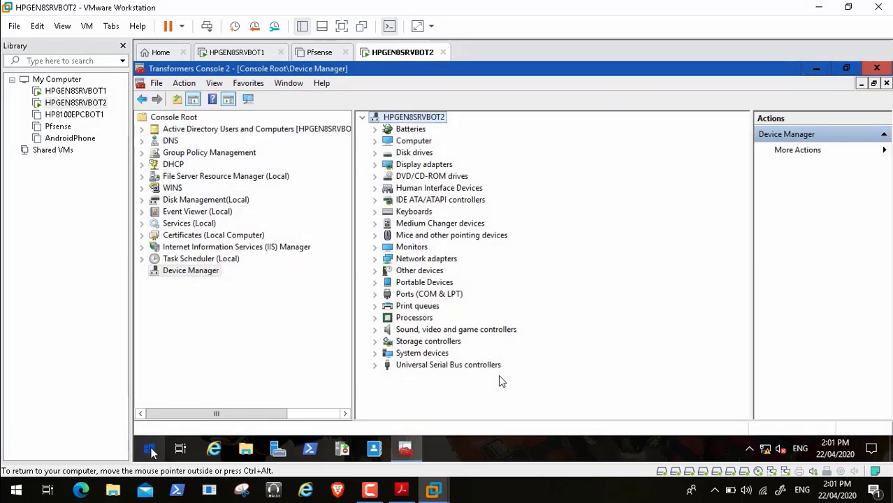
click(151, 448)
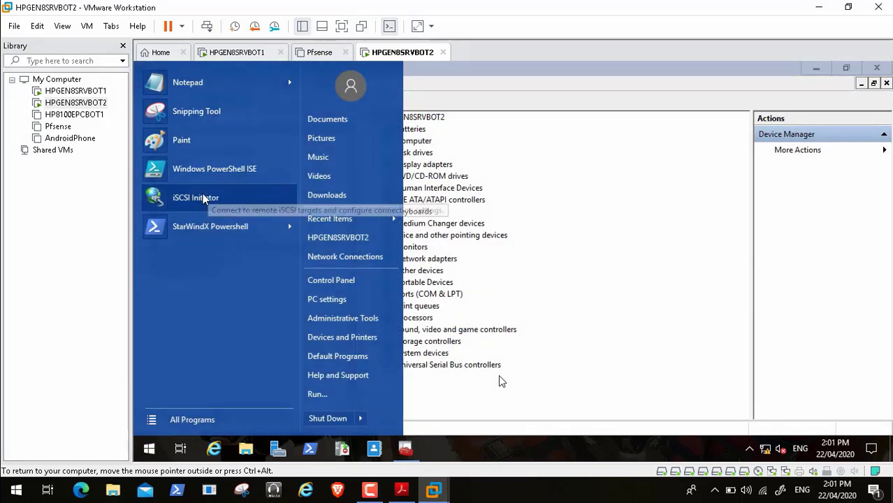
click(204, 198)
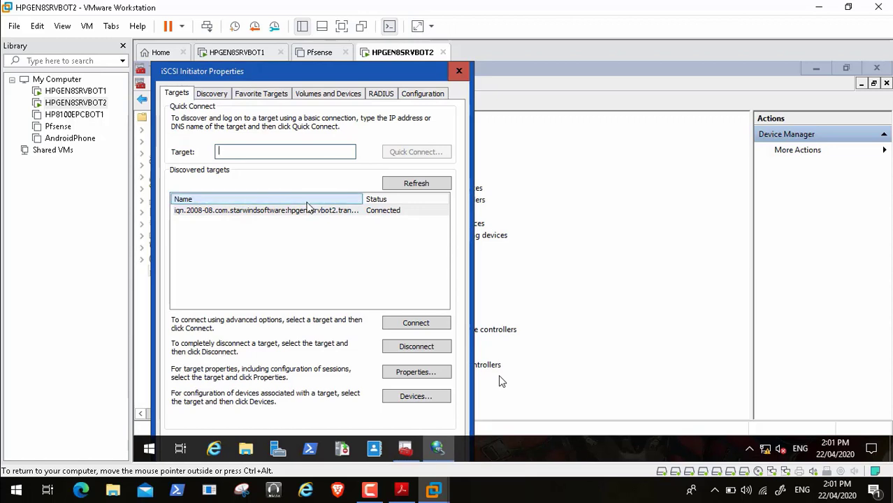
click(287, 212)
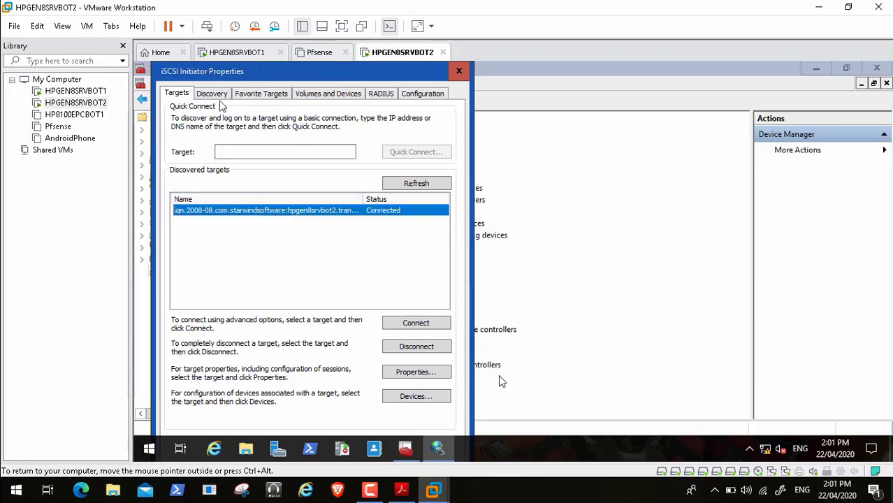
click(212, 93)
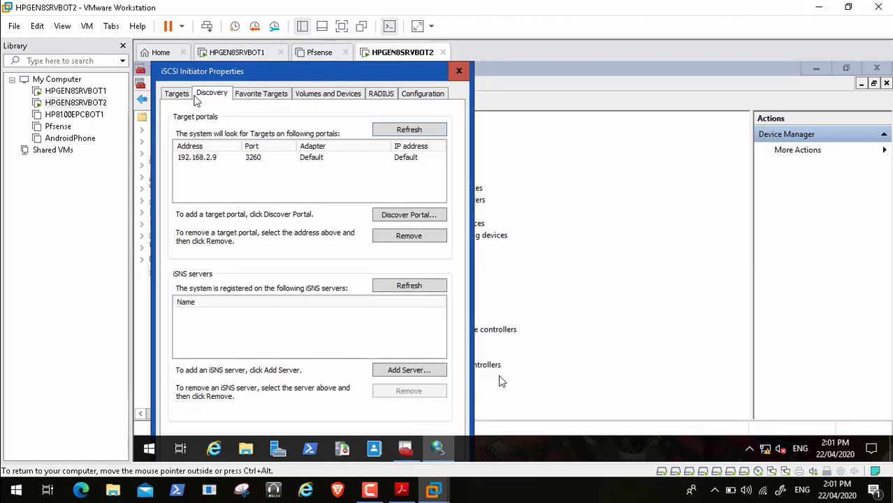
click(177, 94)
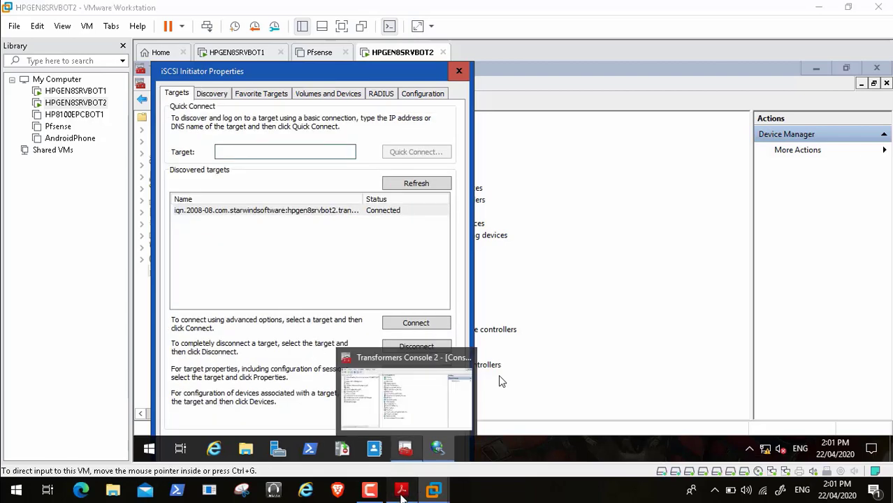
Review PDF pages 13–14 on the tape drive and HP StoreEver driver install, then return to HPGEN8SRVBOT2
click(399, 489)
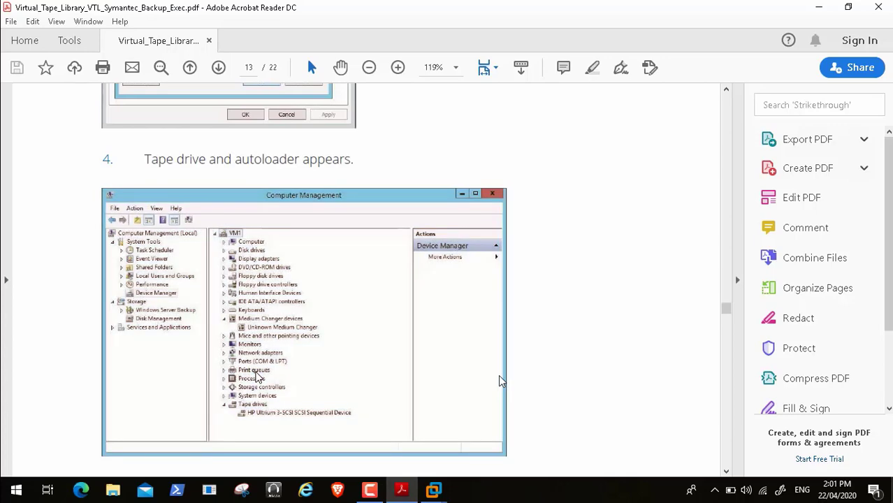
scroll(499, 378, down, 1)
scroll(500, 381, down, 10)
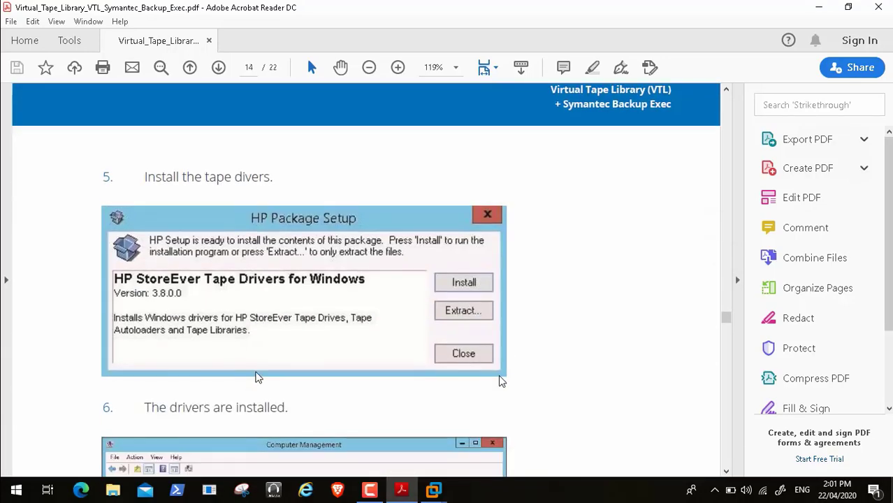
scroll(500, 380, up, 10)
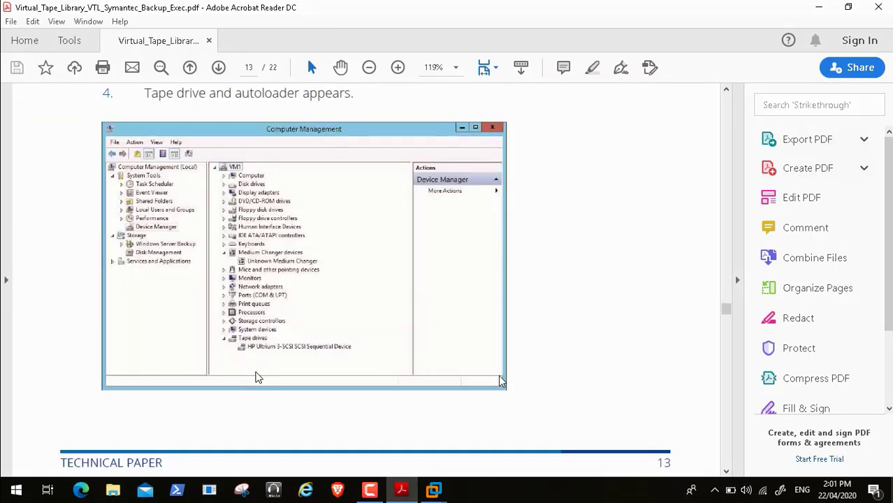
scroll(499, 381, up, 2)
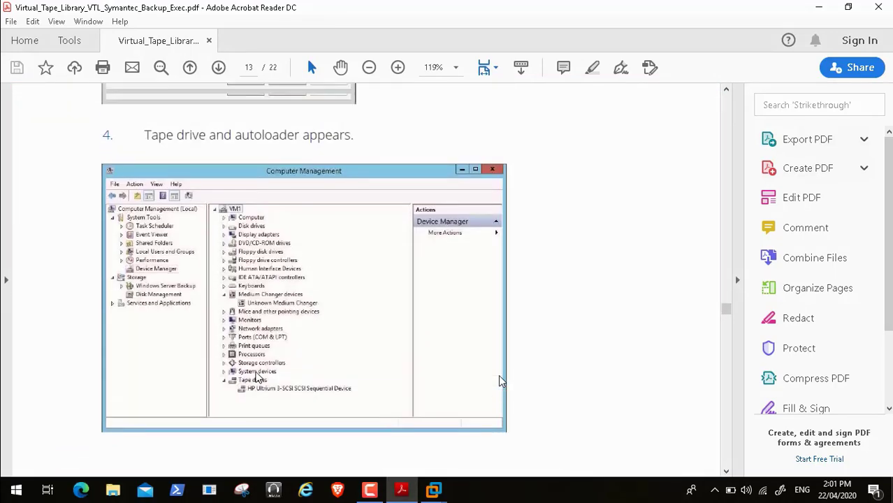
scroll(500, 381, up, 1)
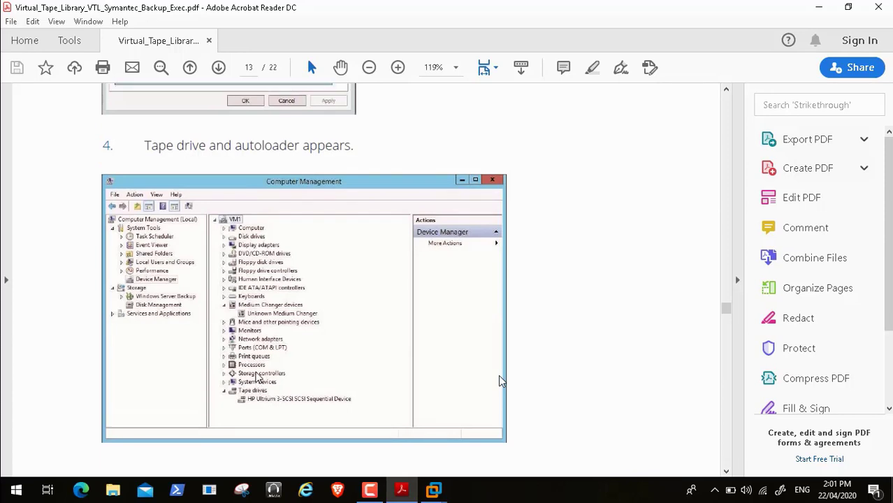
scroll(501, 380, down, 10)
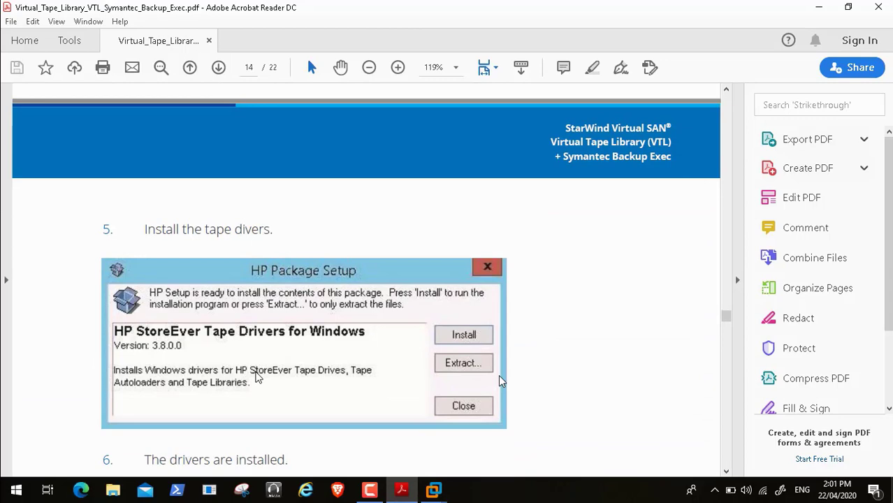
scroll(500, 381, up, 1)
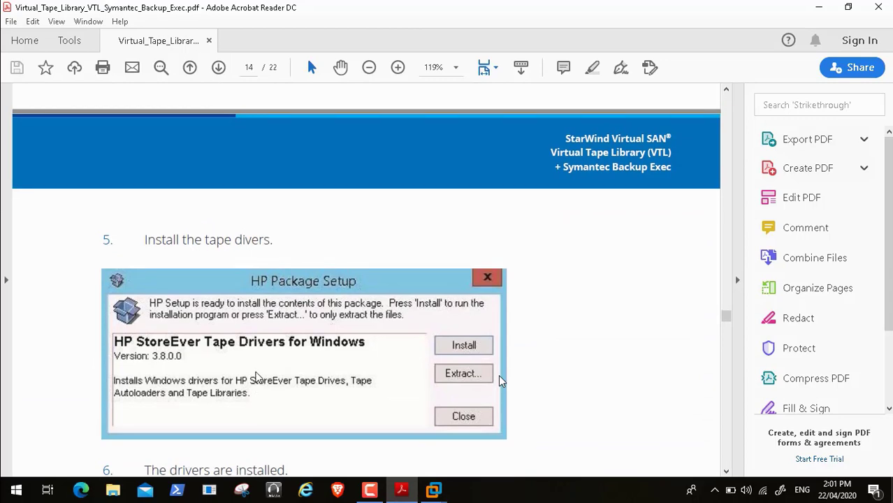
scroll(501, 381, up, 8)
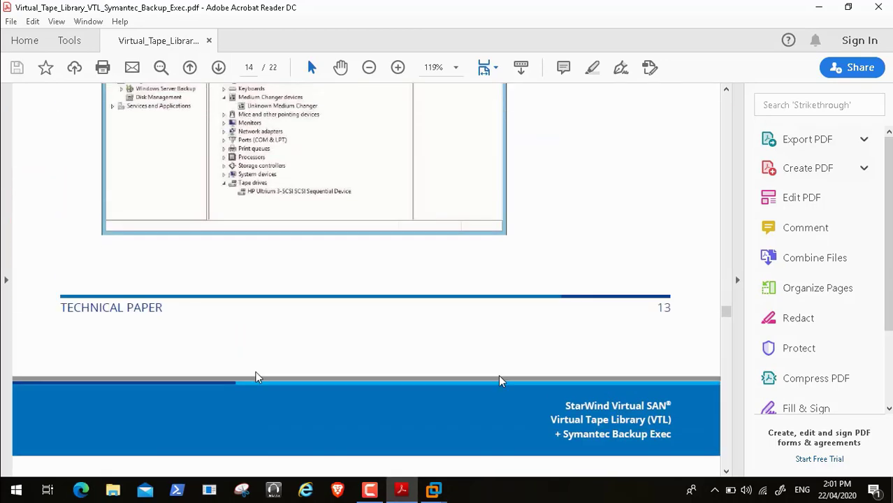
scroll(501, 381, up, 3)
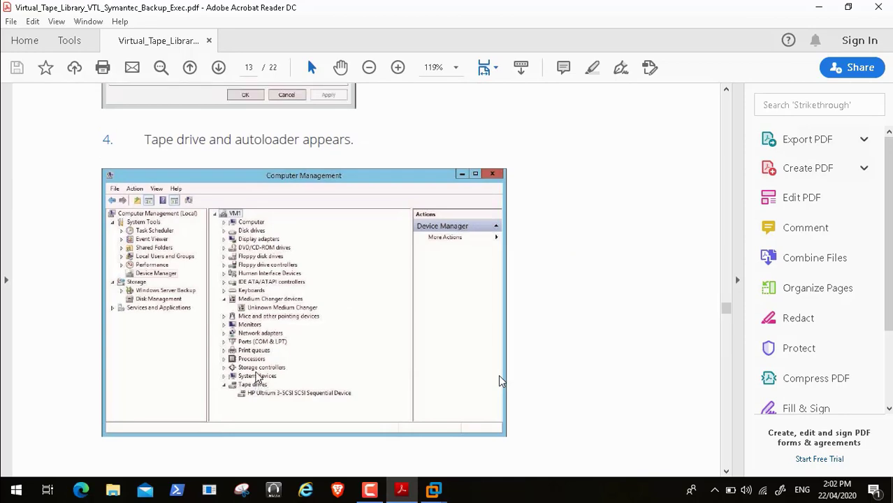
click(432, 488)
click(646, 412)
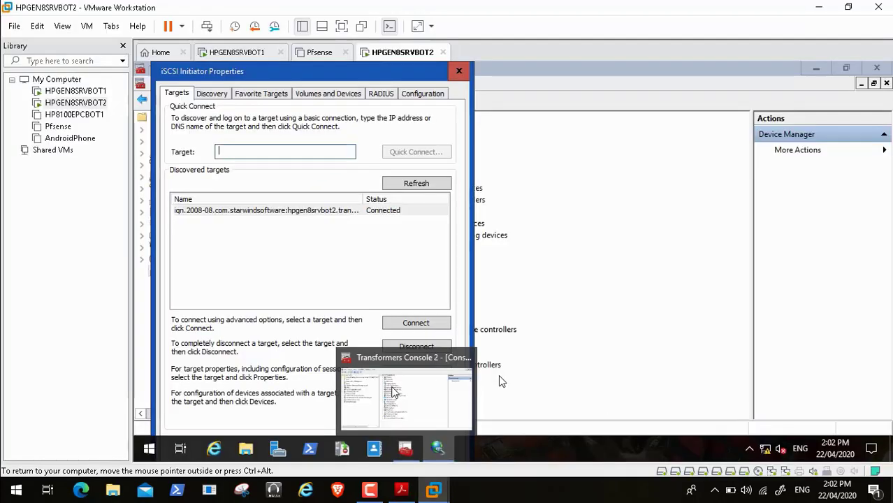
Close iSCSI Initiator Properties, then close the Device Manager console window
click(299, 211)
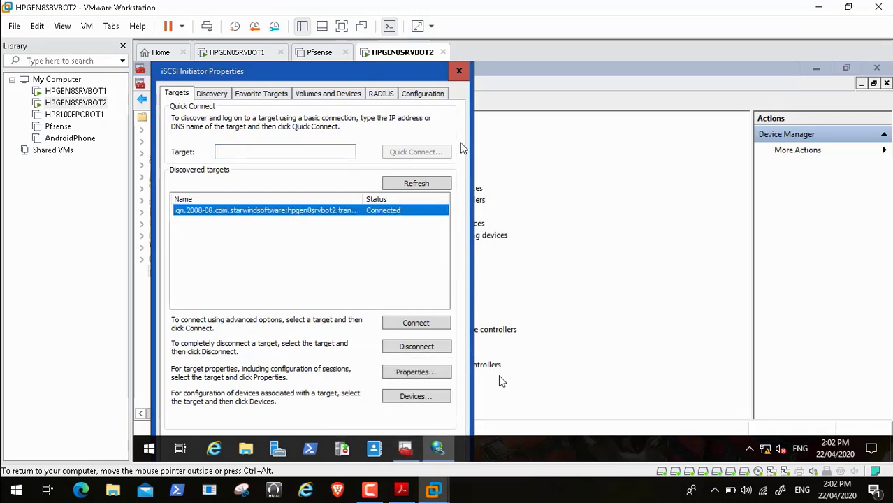
click(459, 72)
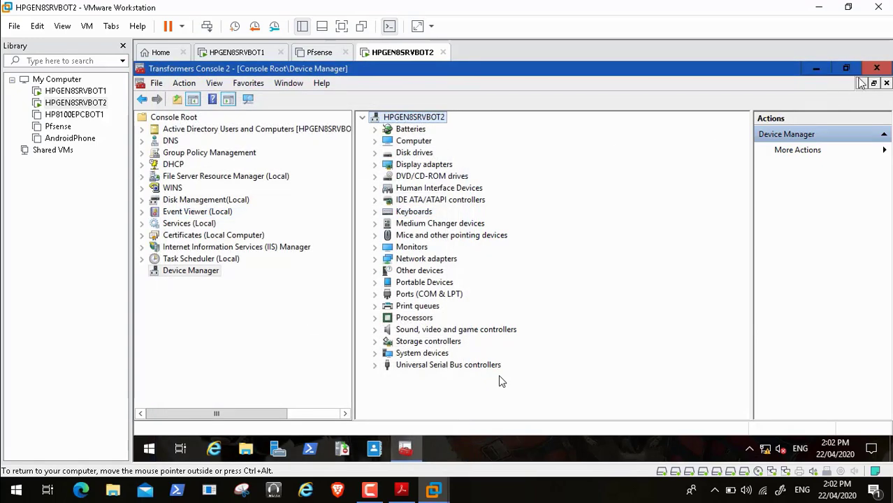
click(877, 68)
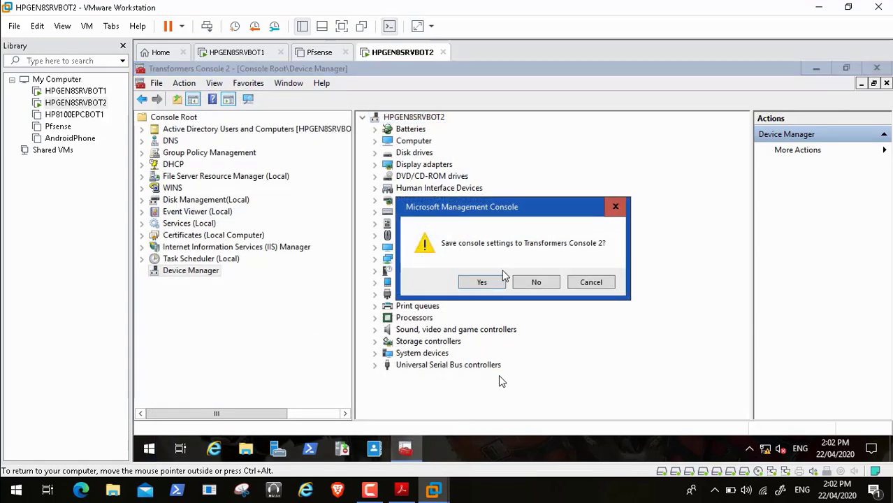
Save Transformers Console 2 settings, browse the Administrative Tools folder, then close it
click(481, 282)
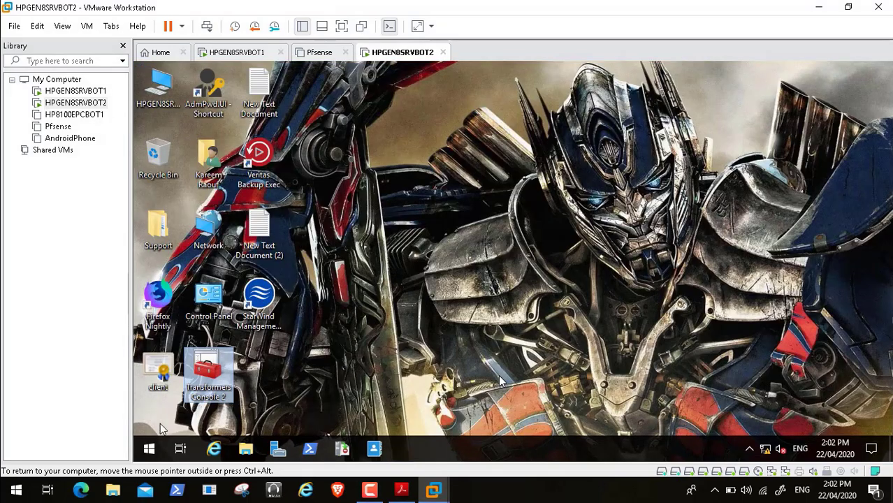
click(152, 447)
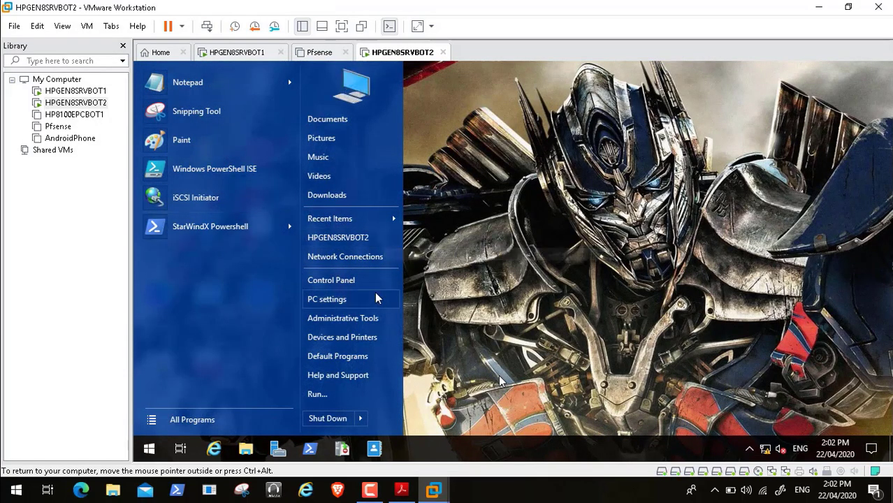
click(368, 323)
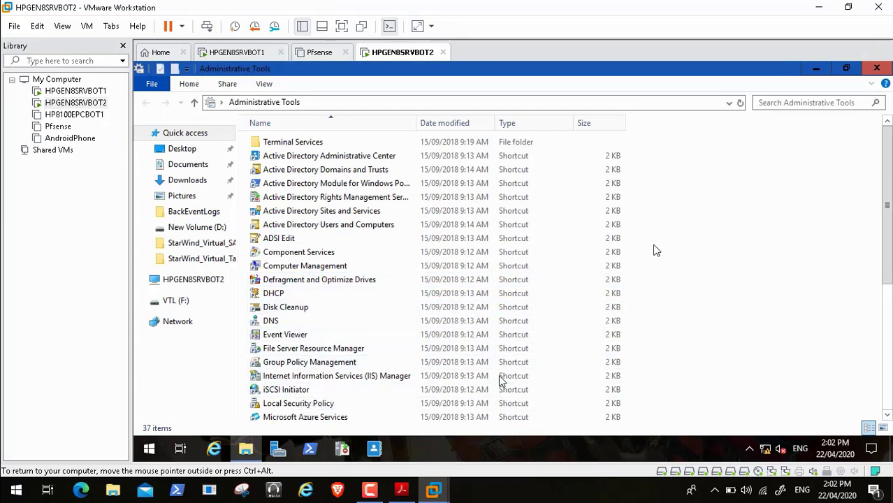
scroll(888, 177, down, 5)
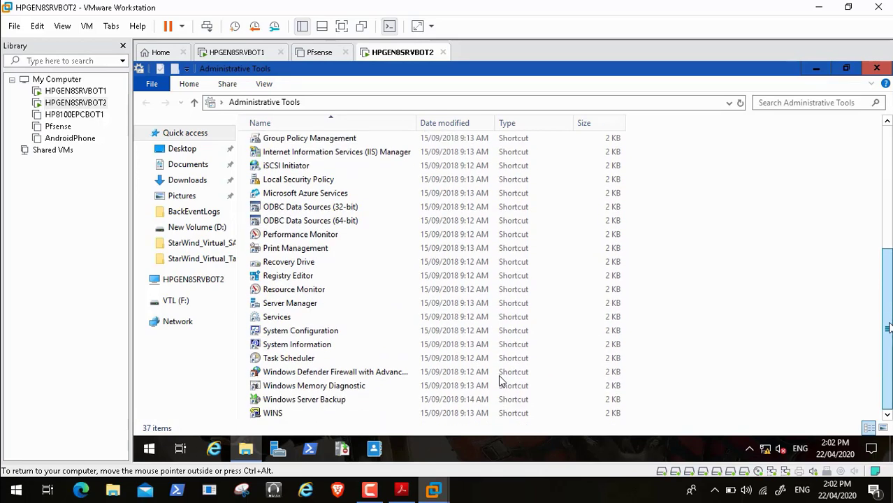
drag(889, 311, 889, 213)
scroll(500, 380, up, 2)
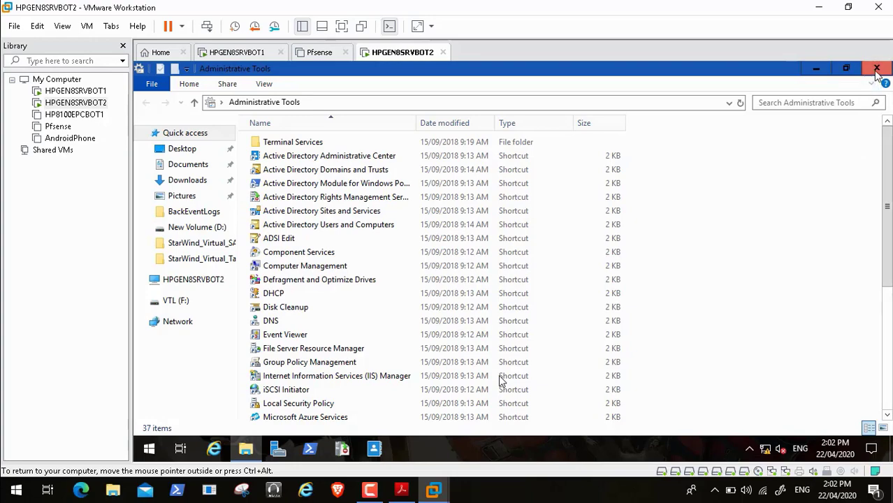
click(876, 68)
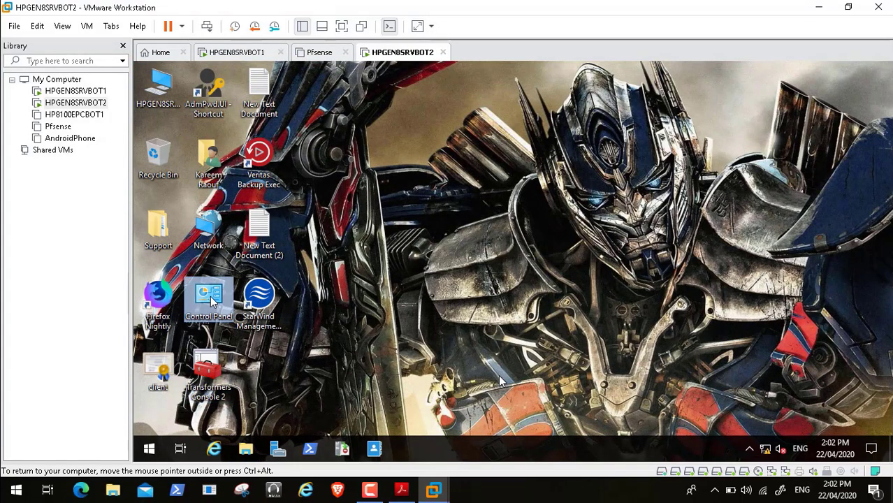
double_click(209, 299)
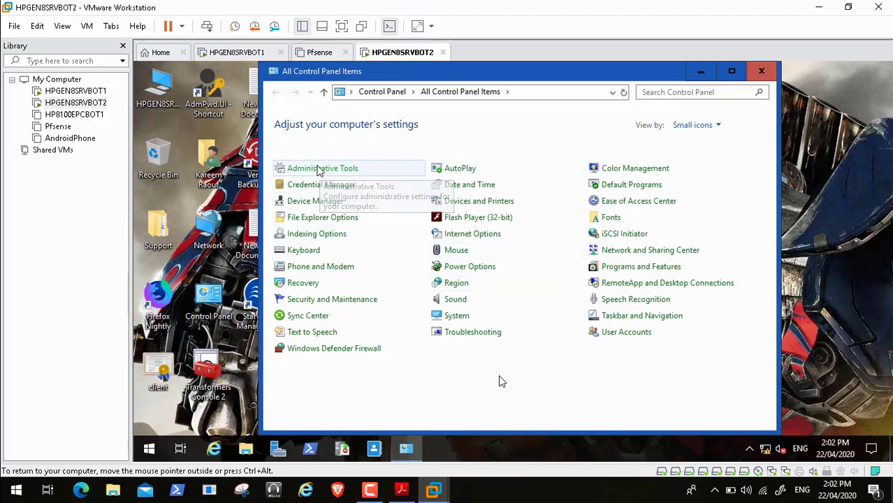
click(318, 170)
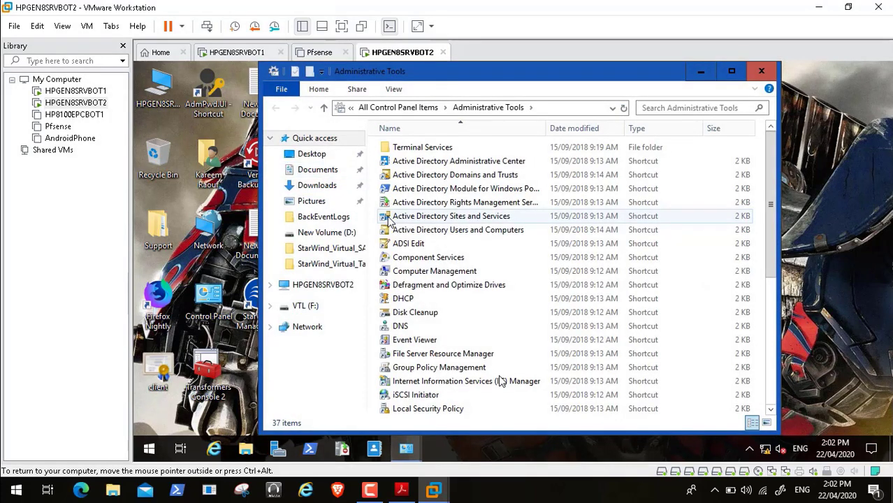
click(427, 396)
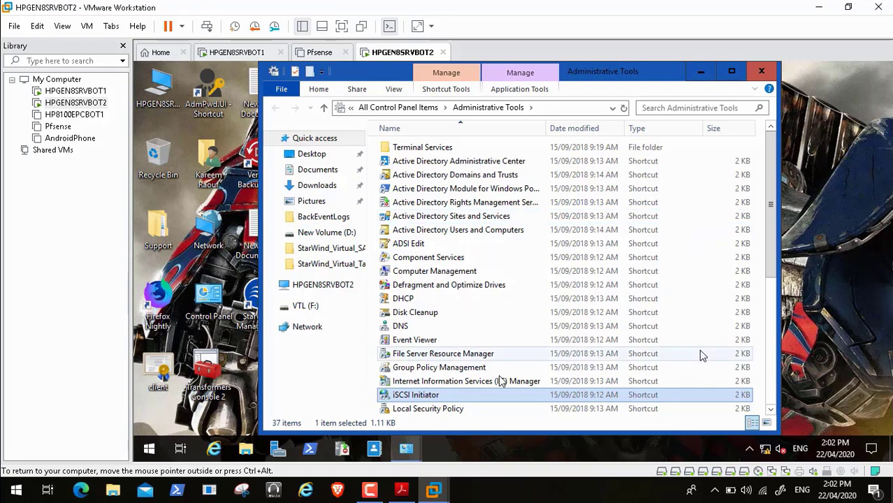
click(771, 392)
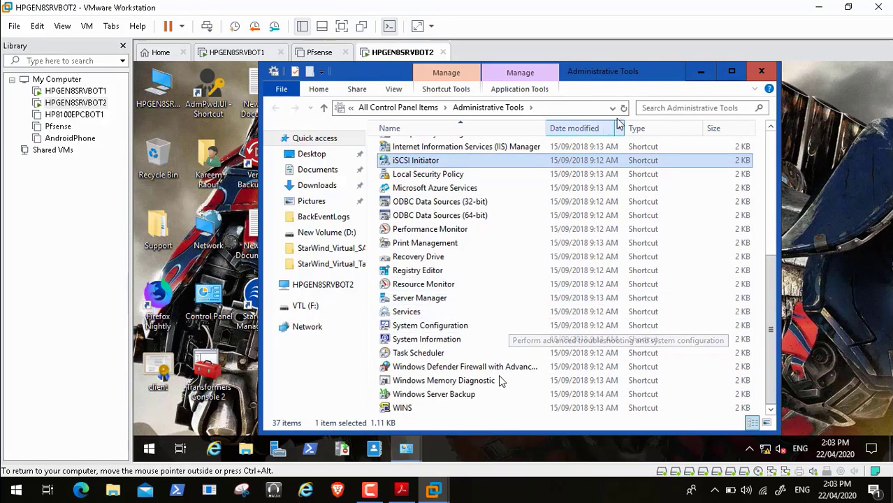
click(761, 71)
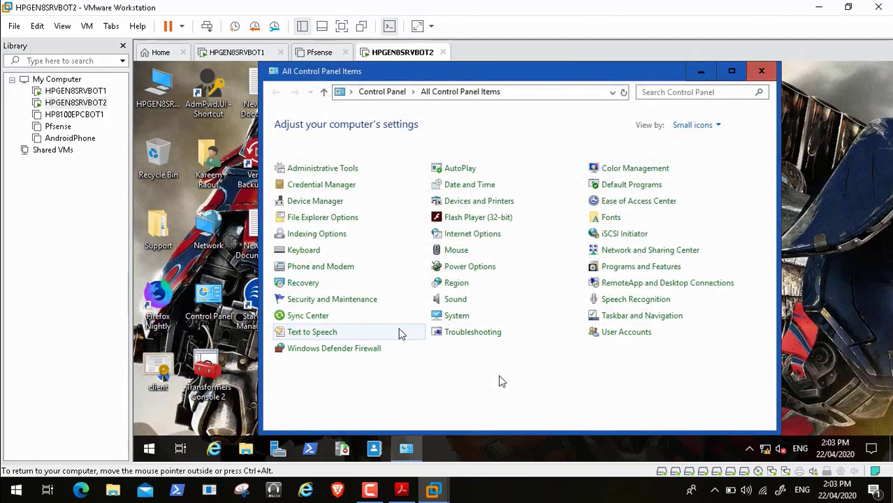
click(762, 71)
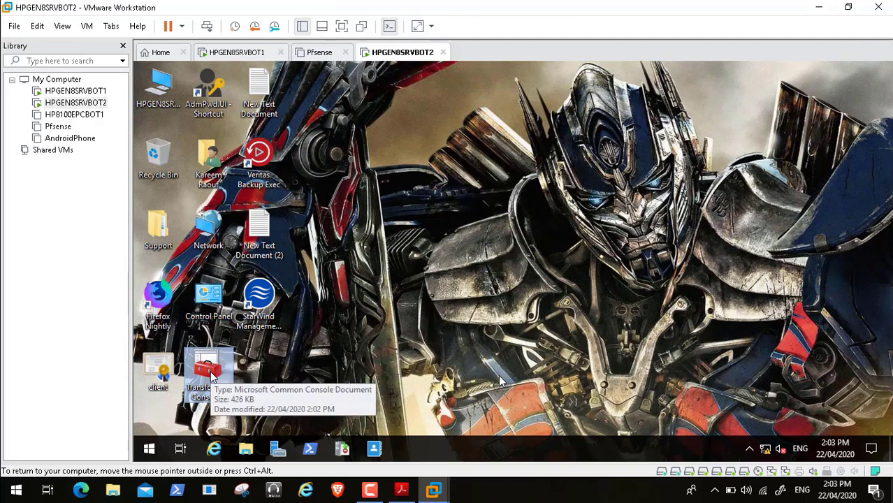
Reopen Transformers Console 2 at Device Manager and expand Storage controllers
double_click(208, 372)
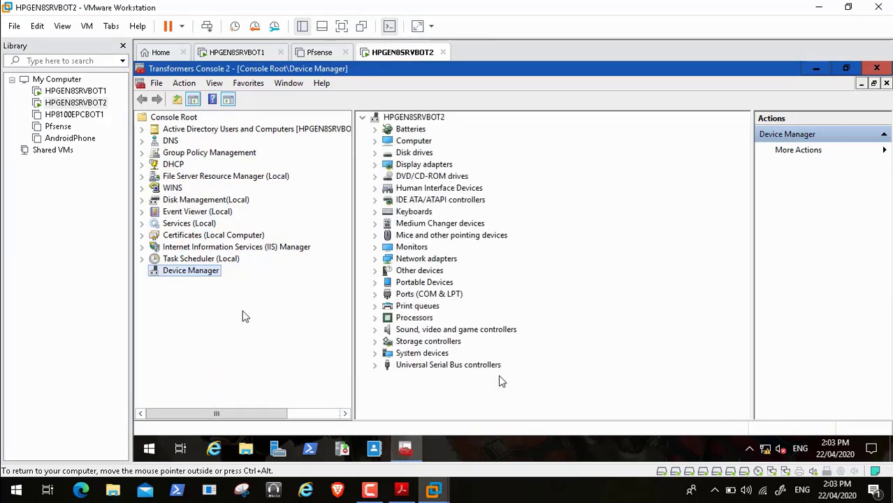
click(374, 366)
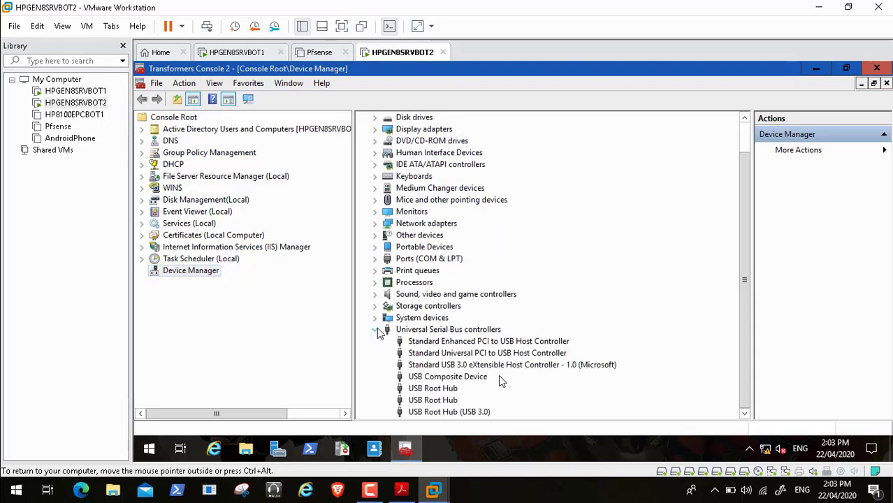
click(376, 329)
click(375, 341)
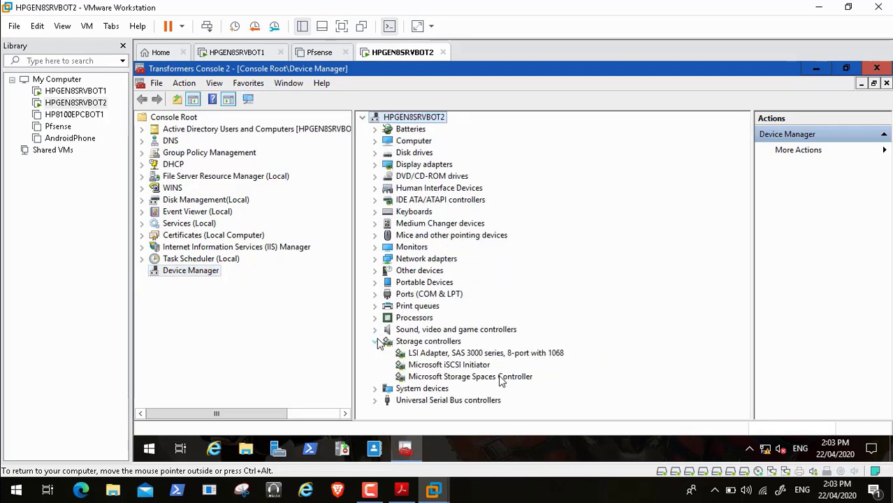
Scan HPGEN8SRVBOT2 for hardware changes, then collapse Storage controllers
right_click(197, 276)
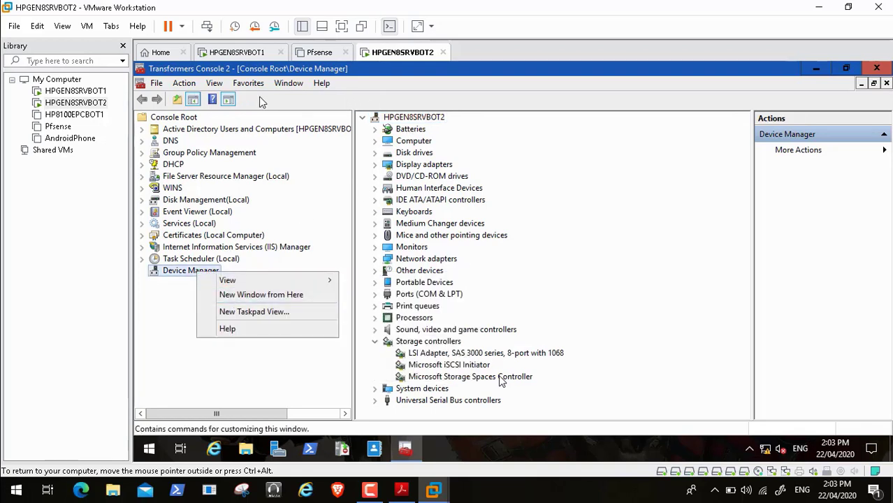
click(407, 120)
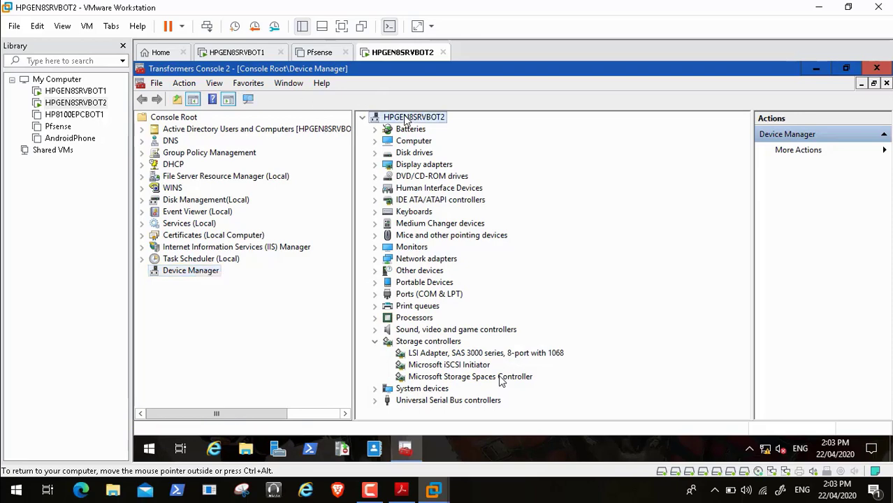
right_click(407, 120)
click(428, 125)
click(375, 343)
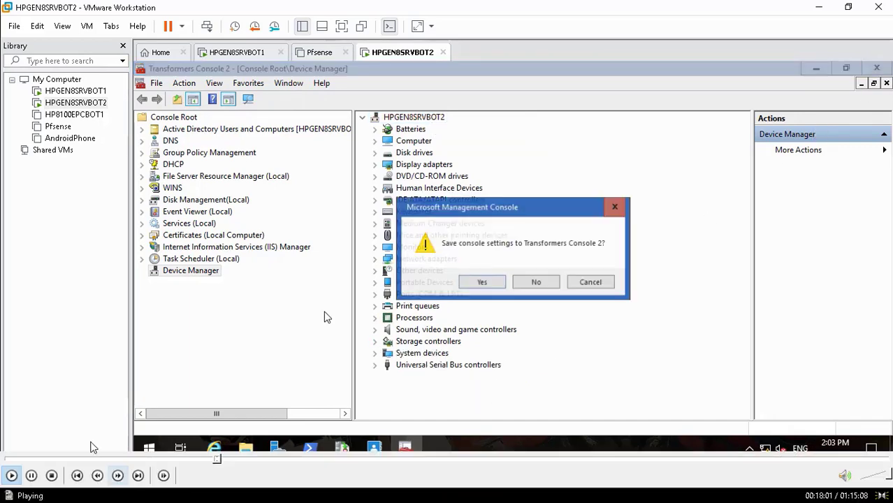
mouse_move(306, 461)
click(216, 459)
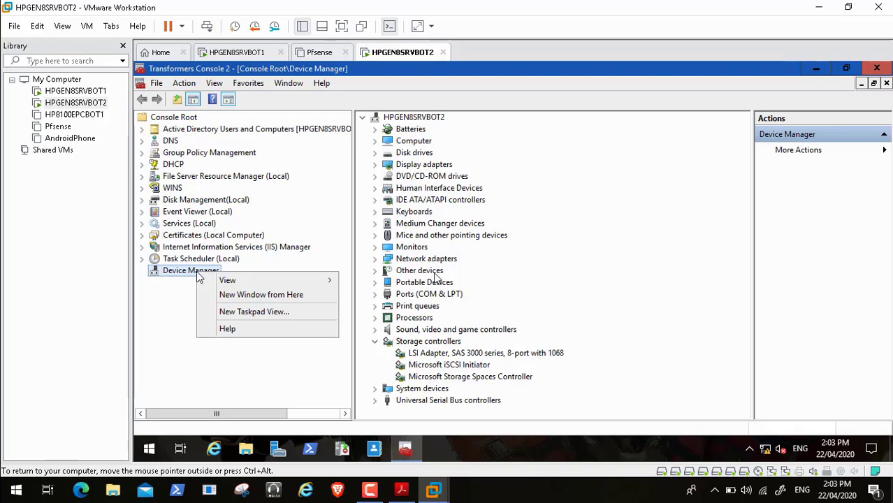
mouse_move(10, 480)
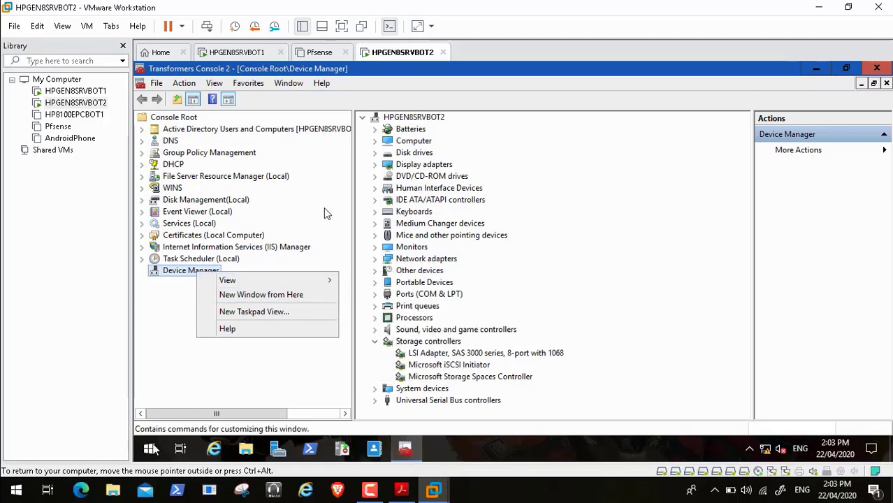
Seek forward along the playback bar until HPGEN8SRVBOT2's Shutting down screen appears
mouse_move(133, 475)
click(219, 460)
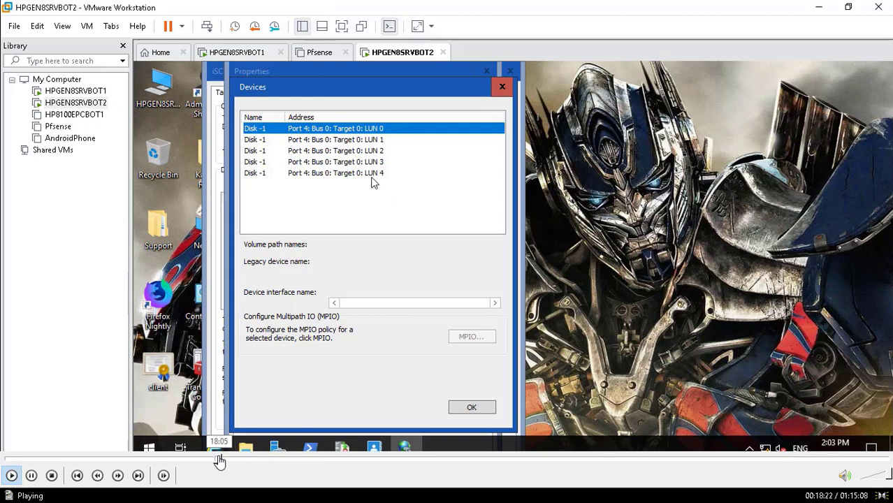
click(221, 460)
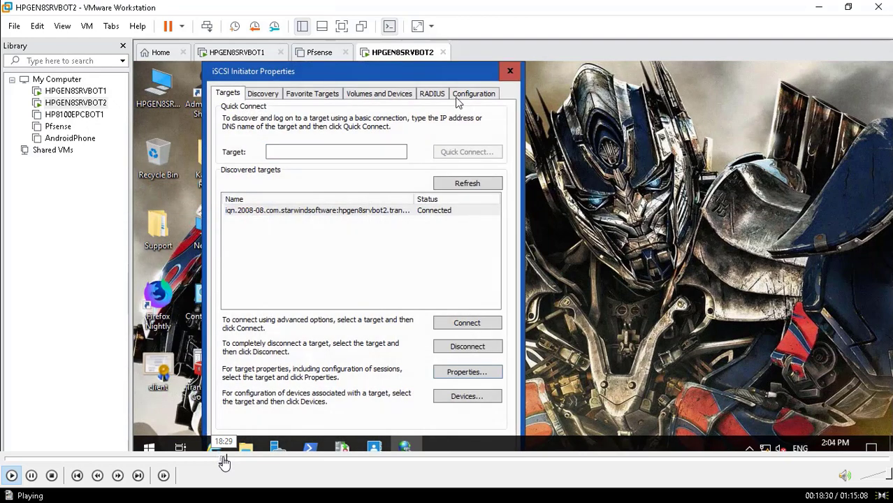
click(227, 461)
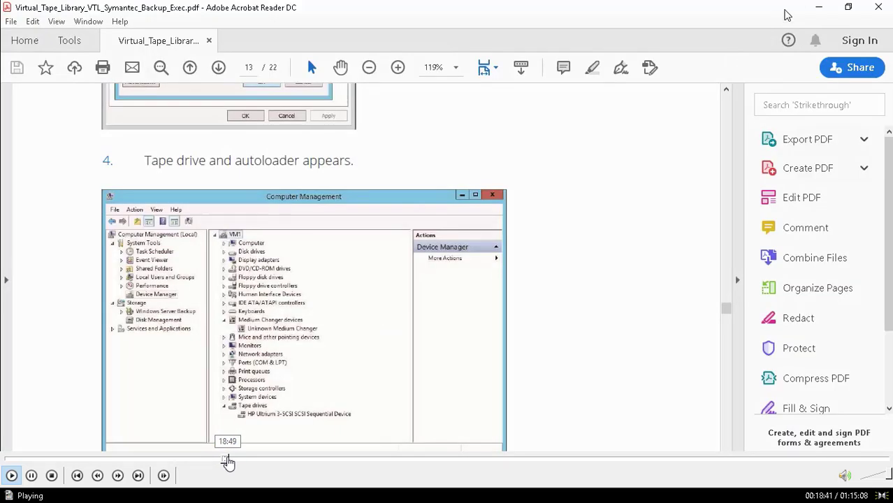
click(228, 461)
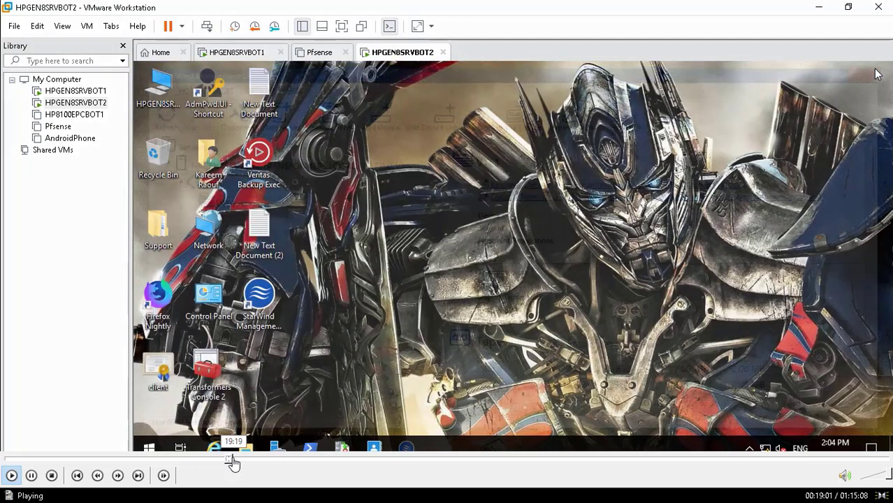
click(234, 462)
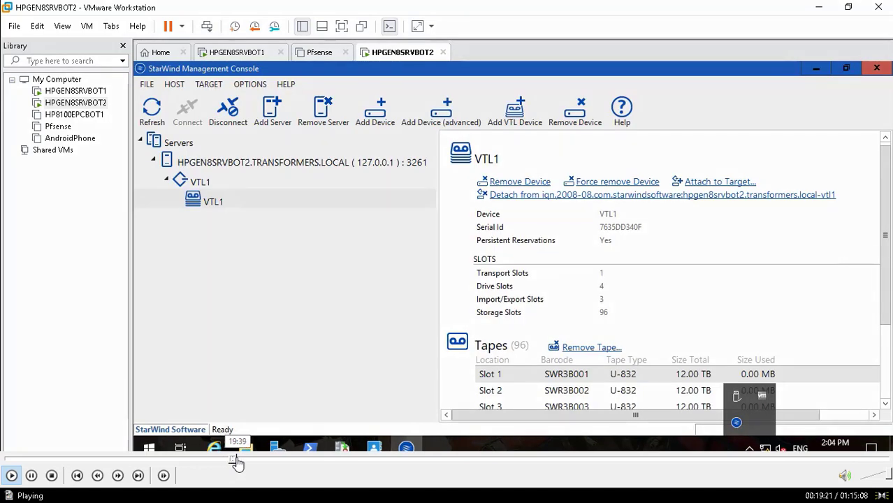
click(237, 461)
click(244, 462)
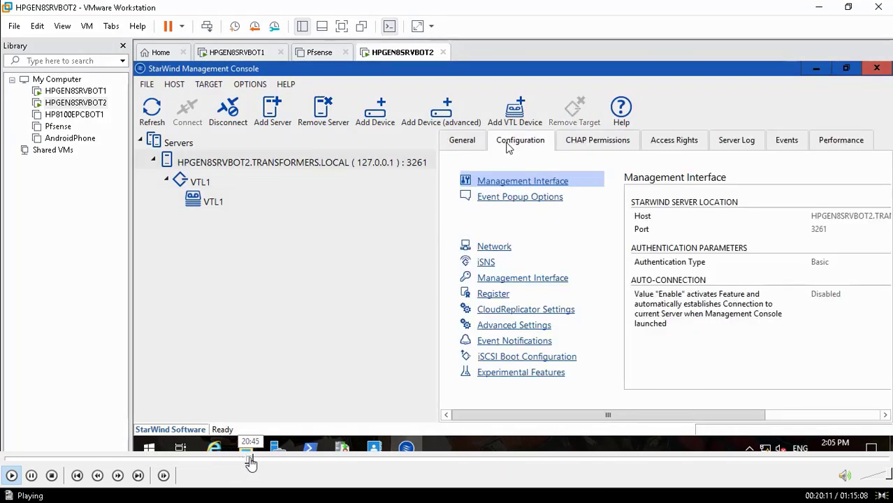
click(250, 461)
click(258, 462)
click(266, 462)
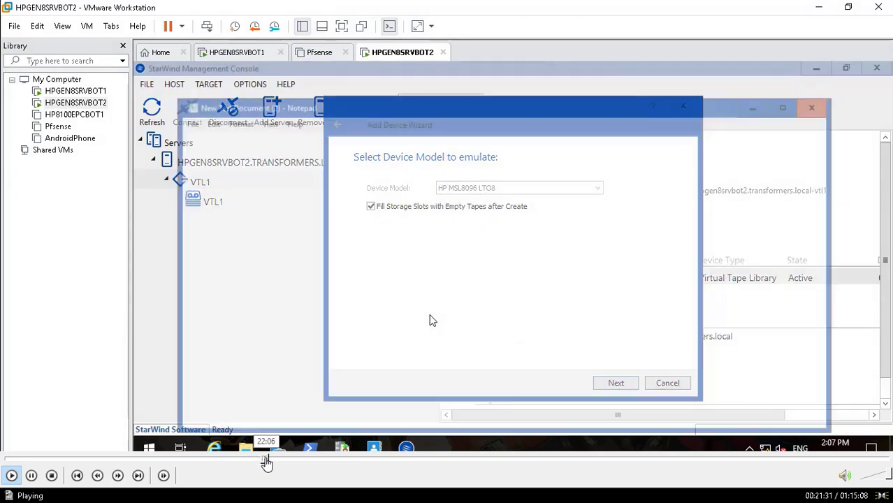
click(268, 461)
click(271, 461)
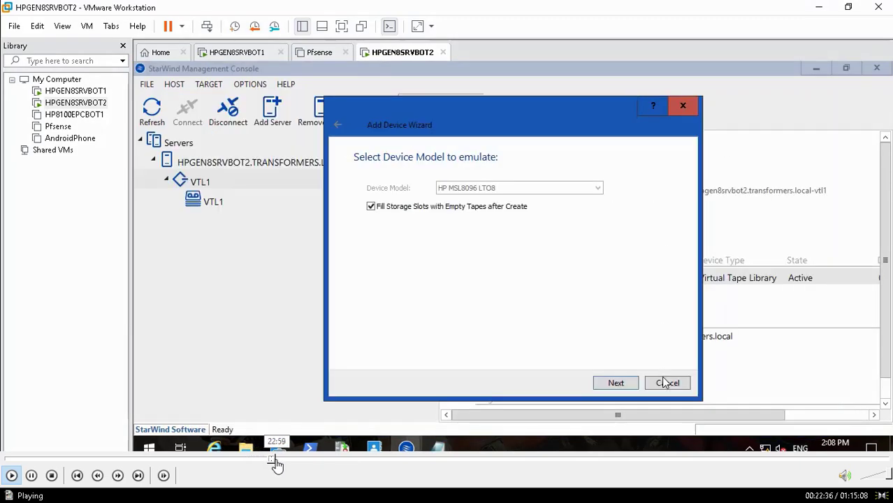
click(277, 462)
click(280, 461)
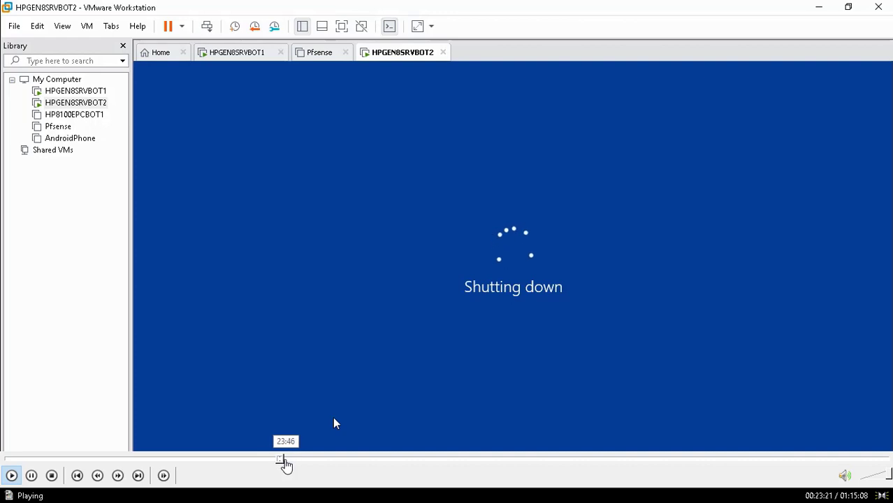
Dismiss the Removable Devices notice once the VM powers off, then launch Brave
click(285, 461)
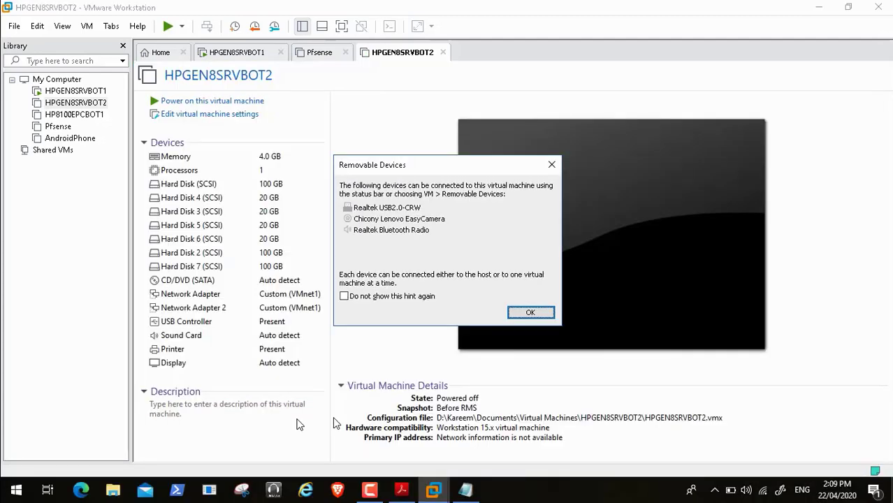
click(530, 313)
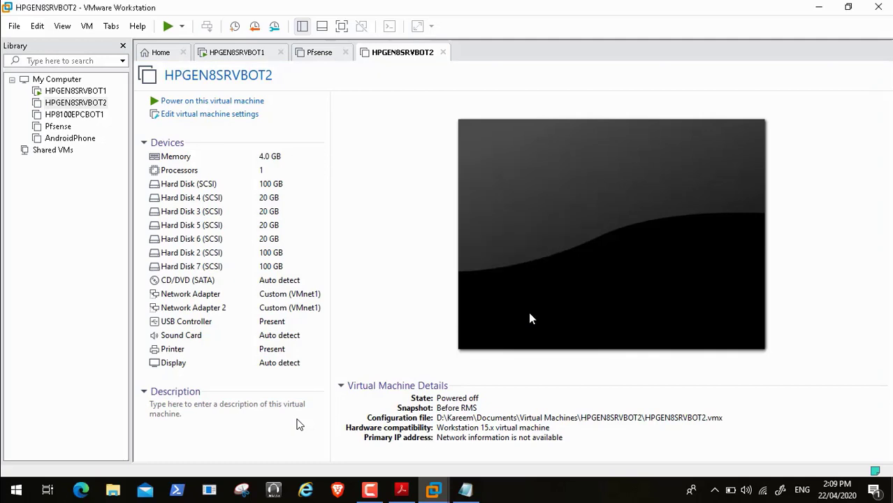
click(337, 491)
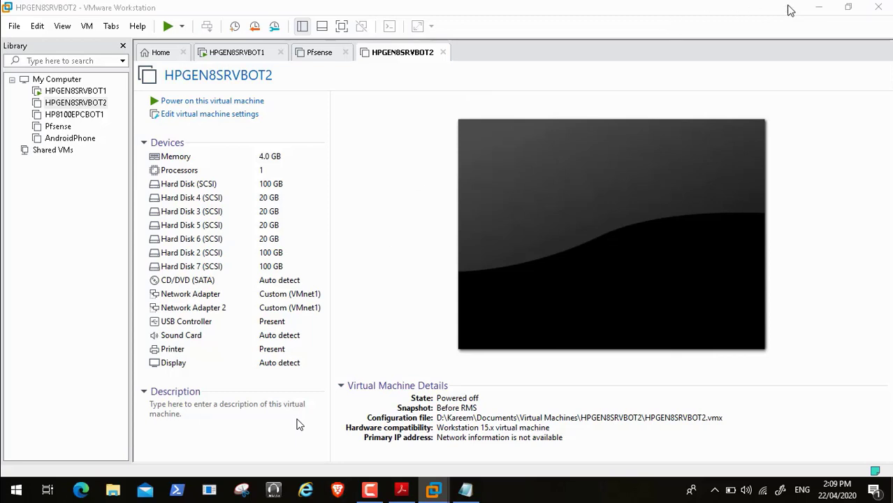
Copy the 'HP MSL8096 LT08' line from the Notepad notes, then minimize Notepad
click(819, 8)
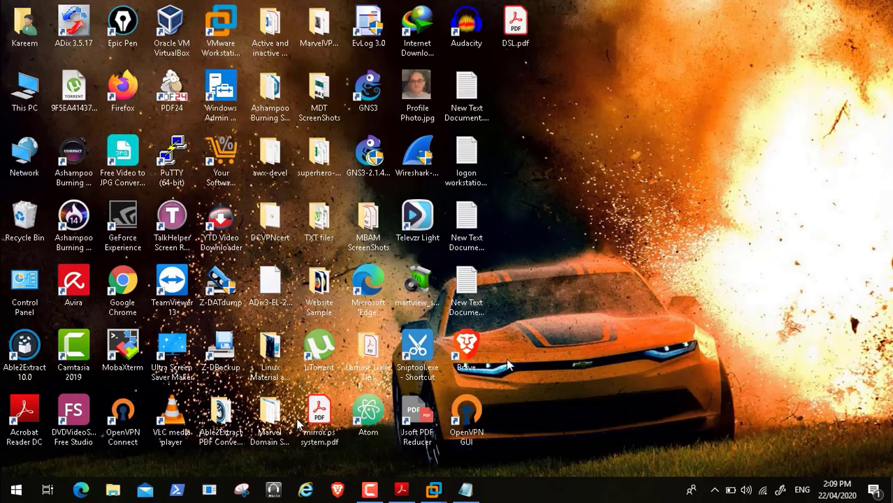
click(465, 490)
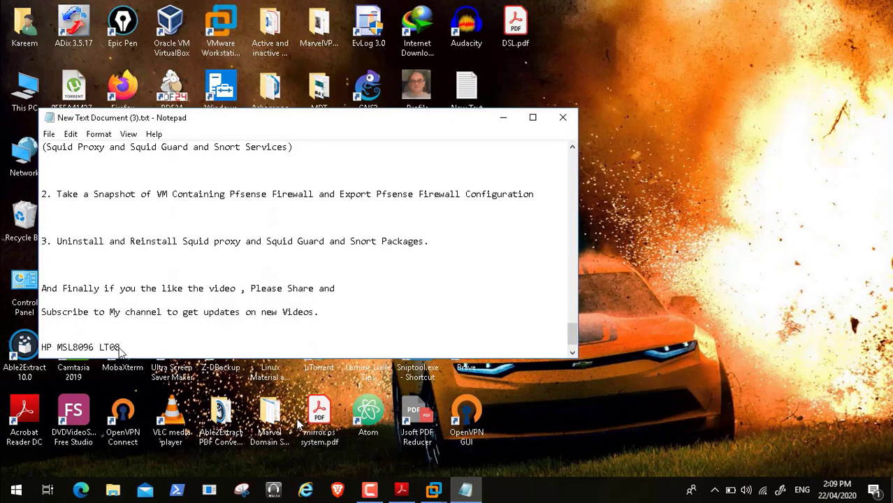
drag(120, 347, 31, 349)
key(ctrl+c)
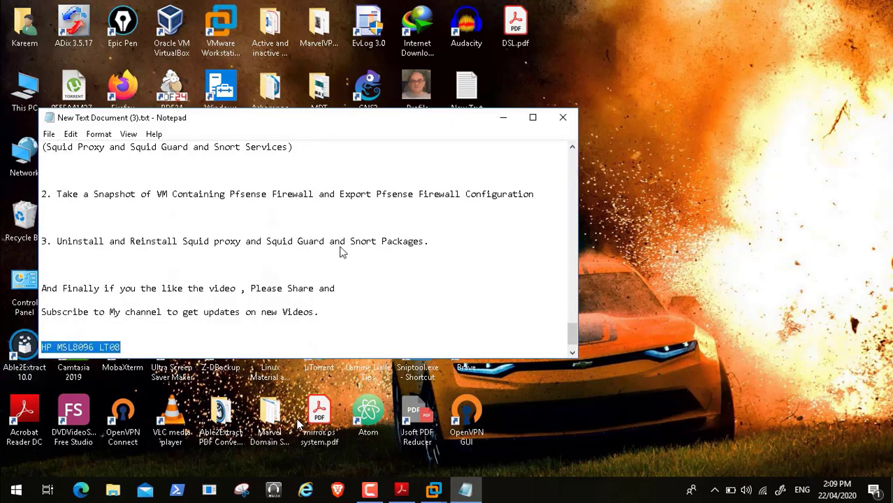
click(504, 118)
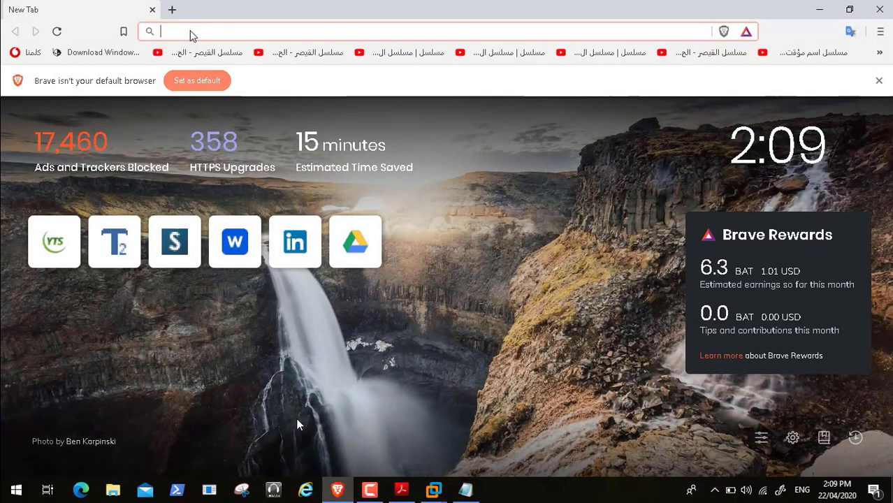
Search for 'HP MSL8096 LTO8 Drivers', correcting the pasted LT08 typo
key(ctrl+v)
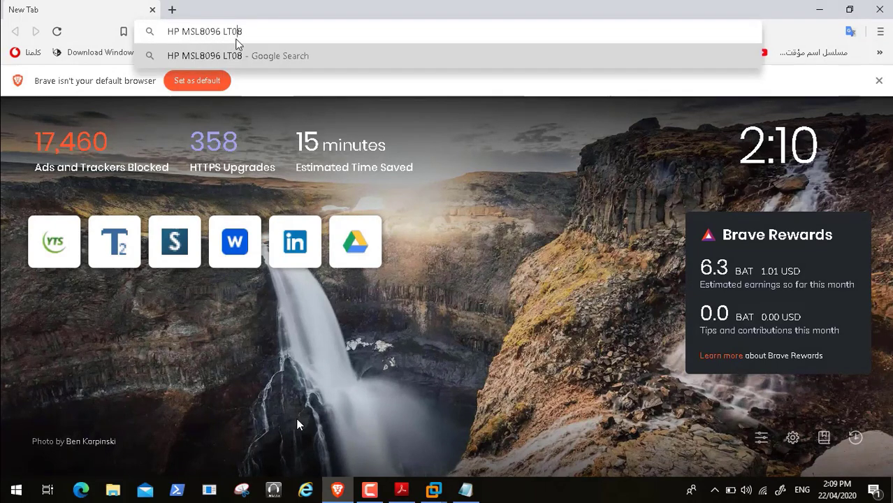
key(Left)
key(BackSpace)
text(O8)
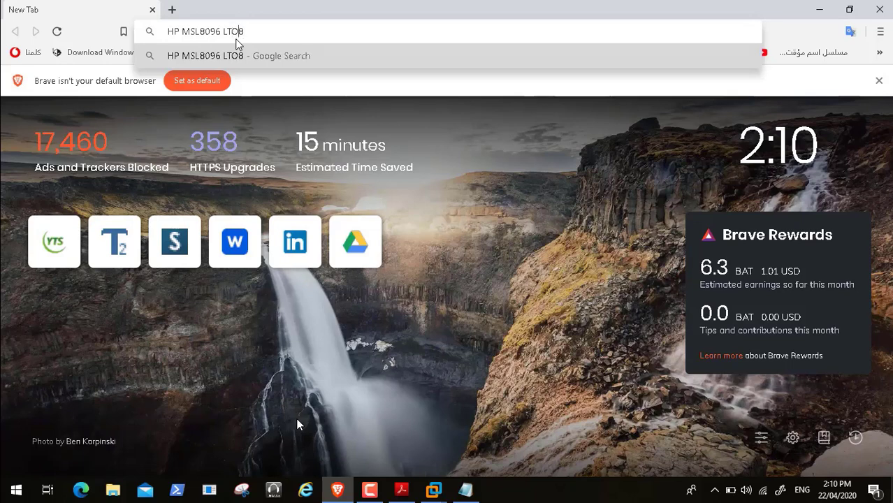
text( Drivers)
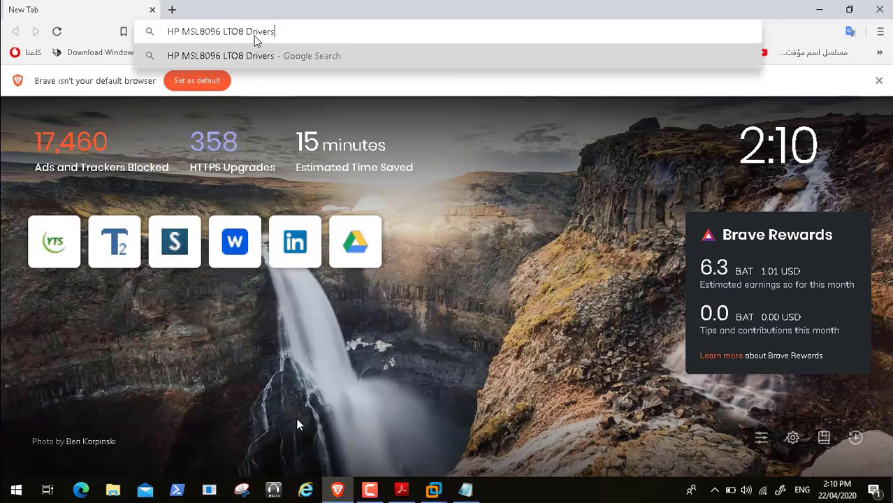
key(Return)
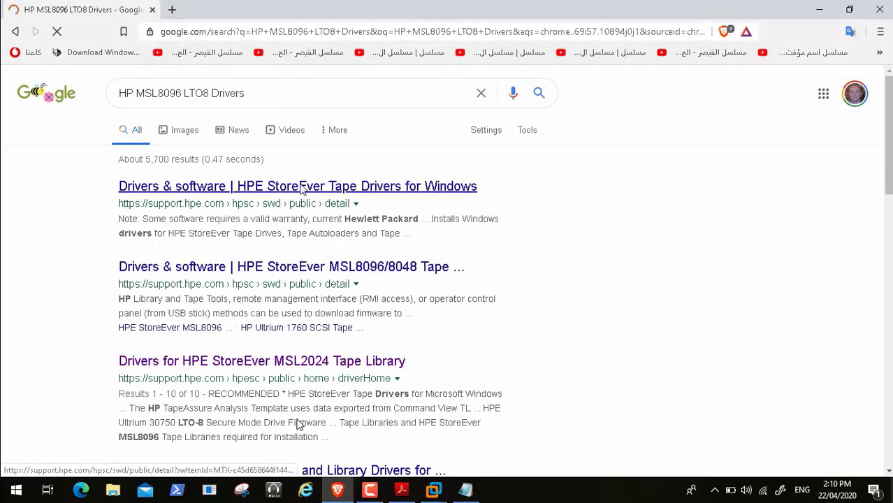
Check the StoreEver Tape Drivers result, then open HPE's MSL8096/8048 Tape Library Firmware page
click(301, 187)
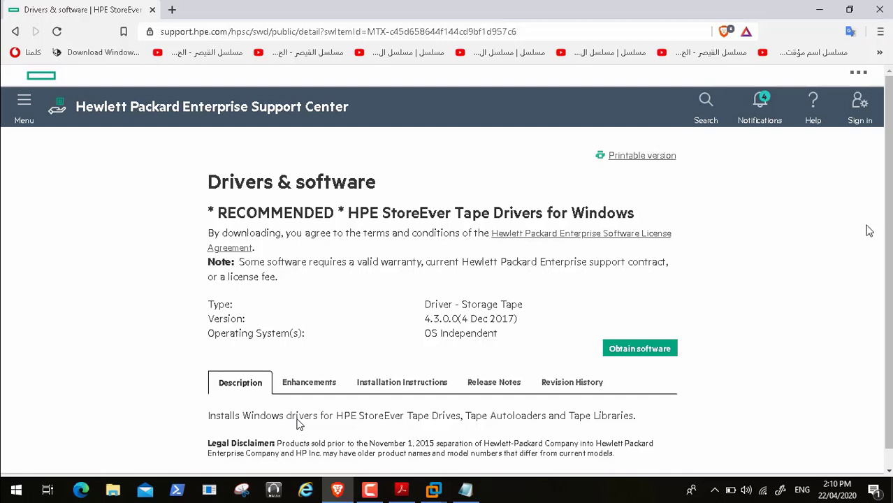
click(15, 32)
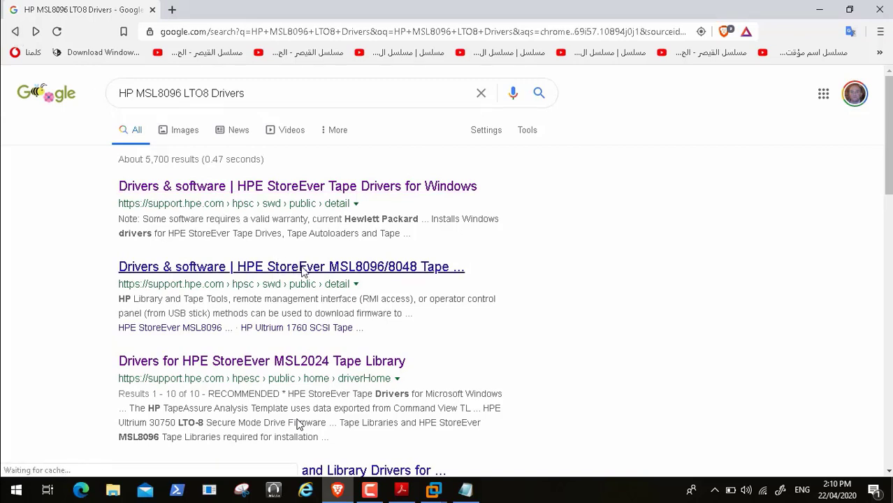
click(331, 269)
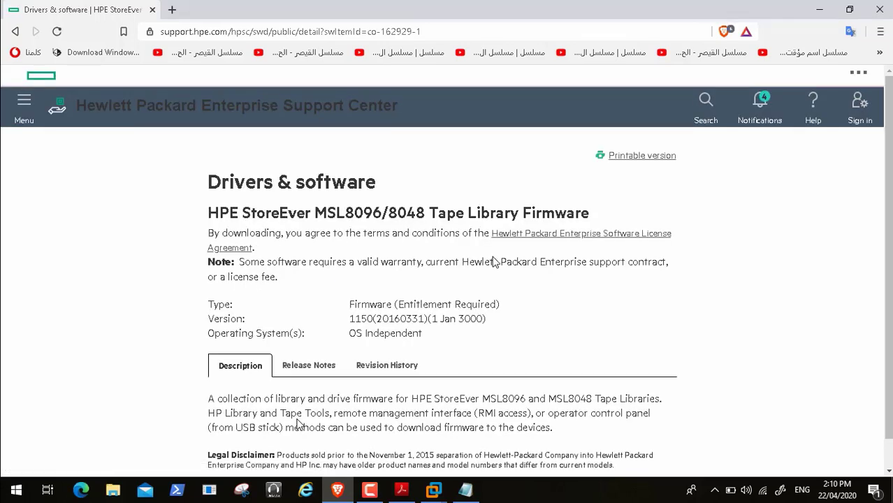
scroll(297, 423, down, 1)
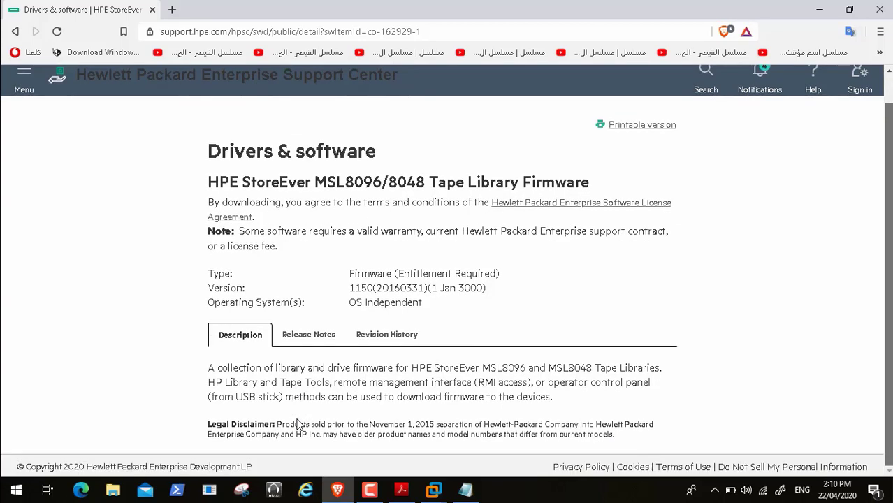
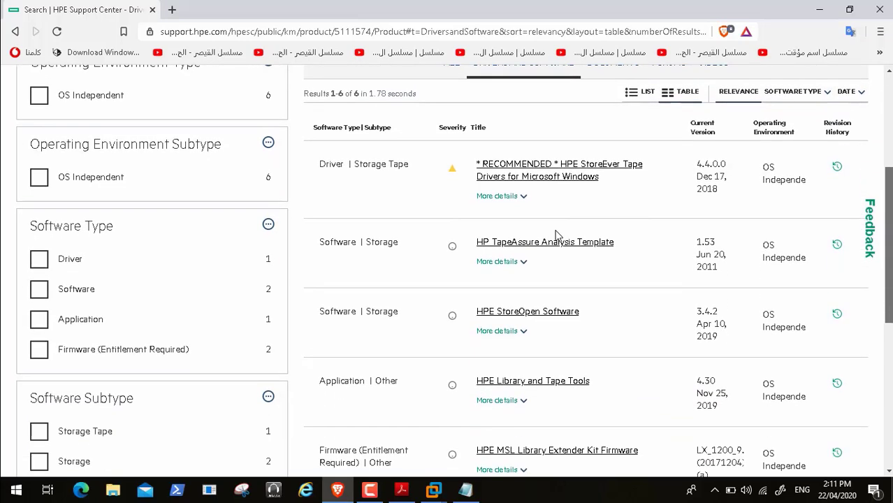
Open the '* RECOMMENDED * HPE StoreEver Tape Drivers for Microsoft Windows' details page from the MSL8096 results
scroll(557, 234, down, 4)
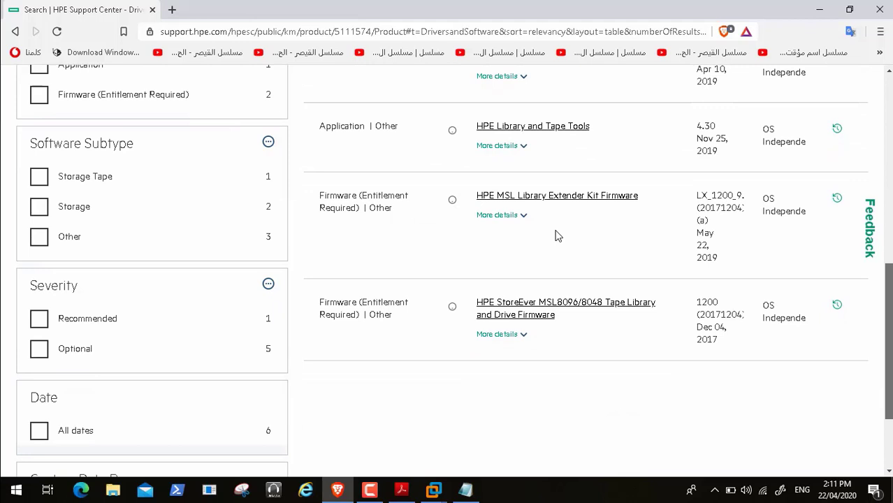
scroll(557, 235, up, 6)
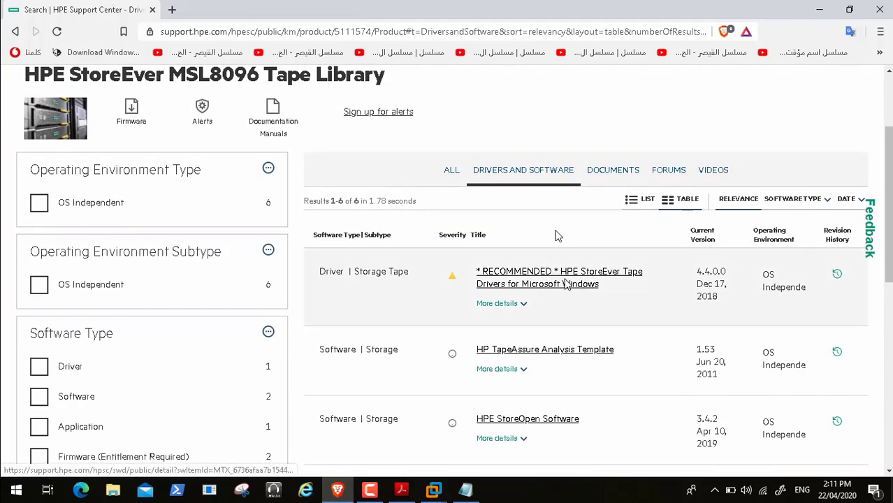
click(566, 284)
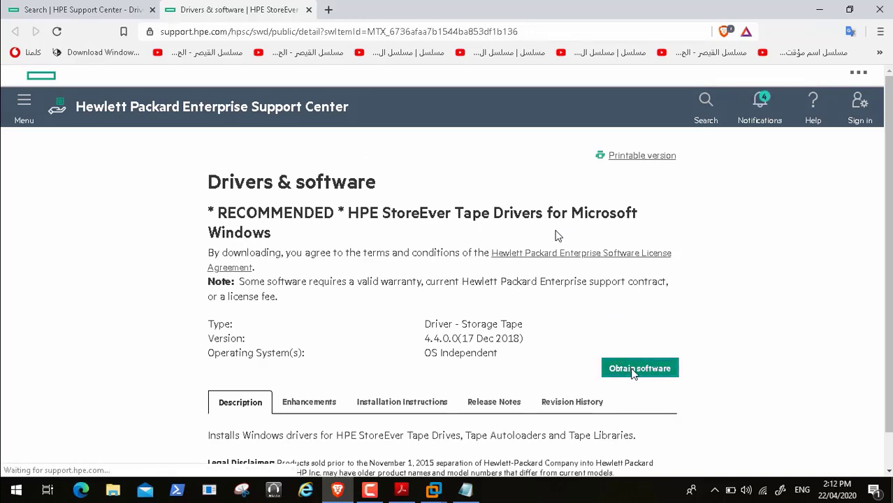
Download the driver installer cp038070 (1).exe via Obtain software, then close the Drivers & software tab
click(633, 370)
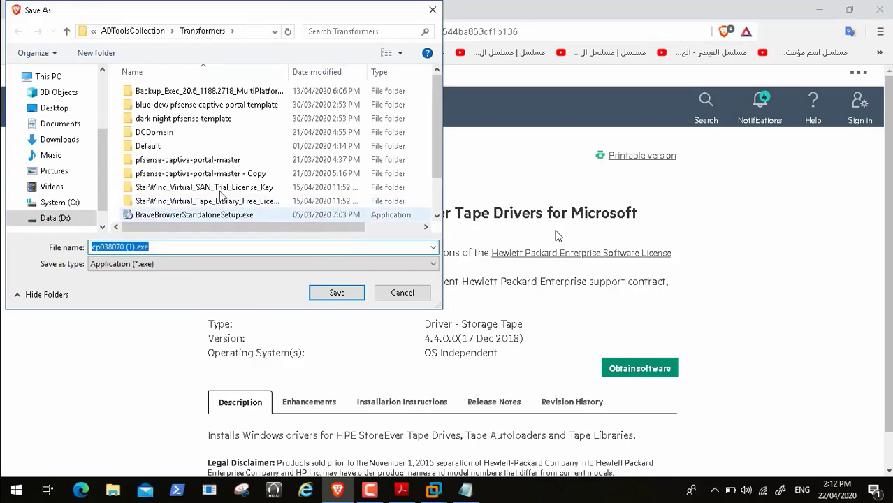
drag(432, 133, 441, 188)
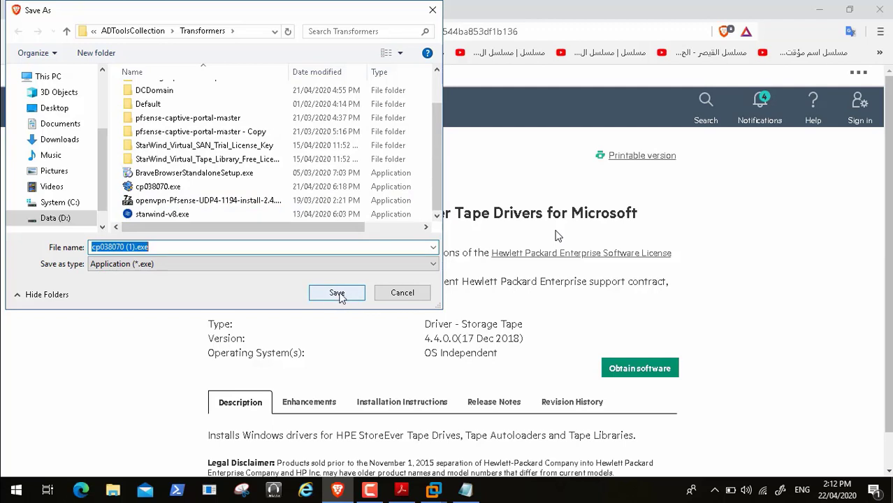
click(337, 292)
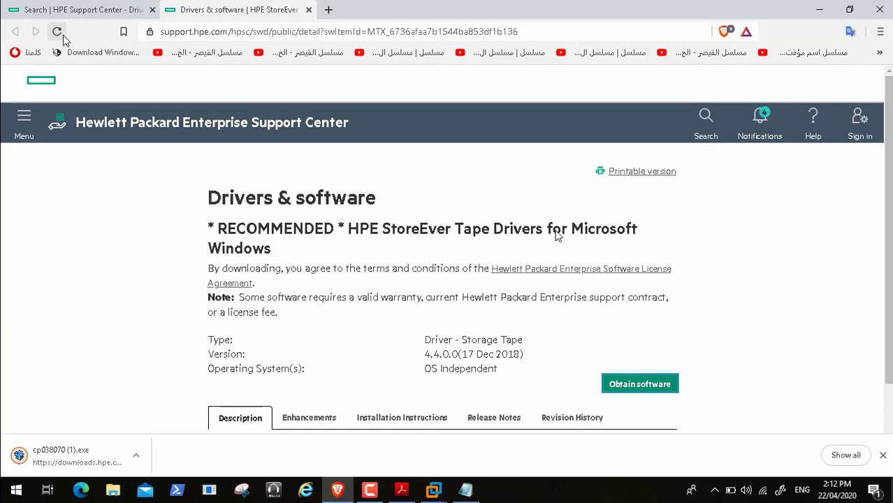
click(309, 10)
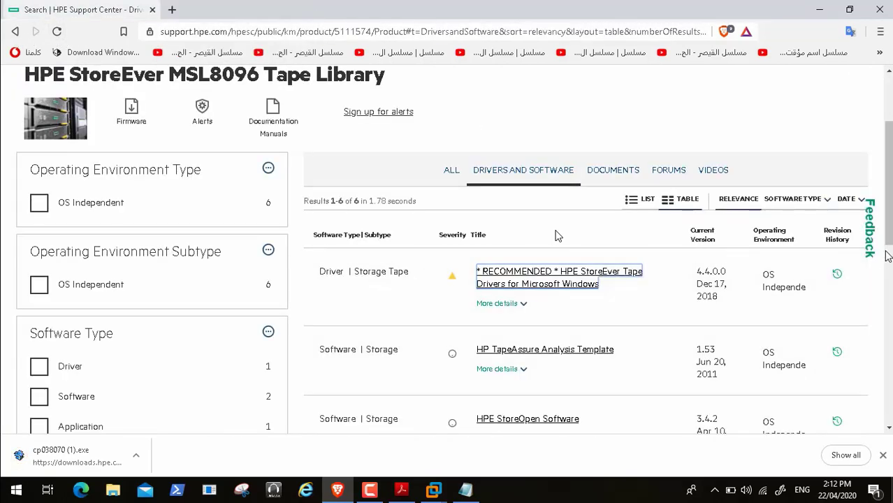
Check the MSL8096/8048 Tape Library and Drive Firmware page, then close the browser
scroll(557, 236, down, 3)
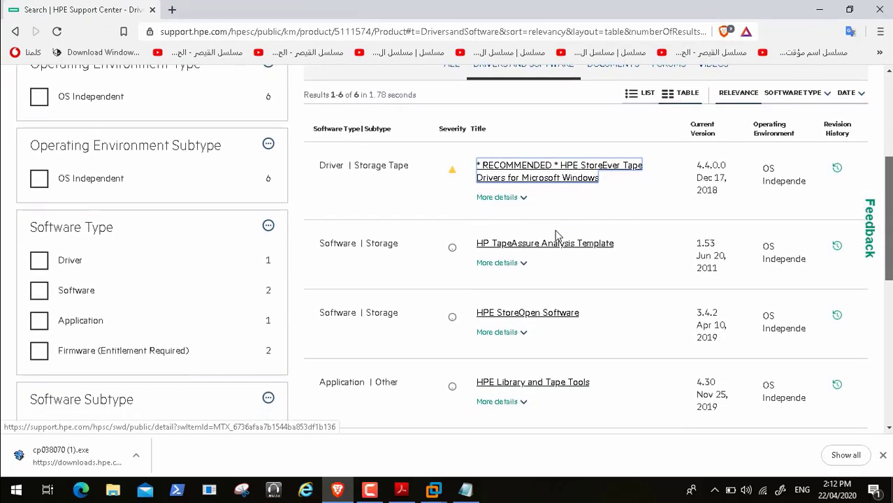
scroll(557, 235, down, 3)
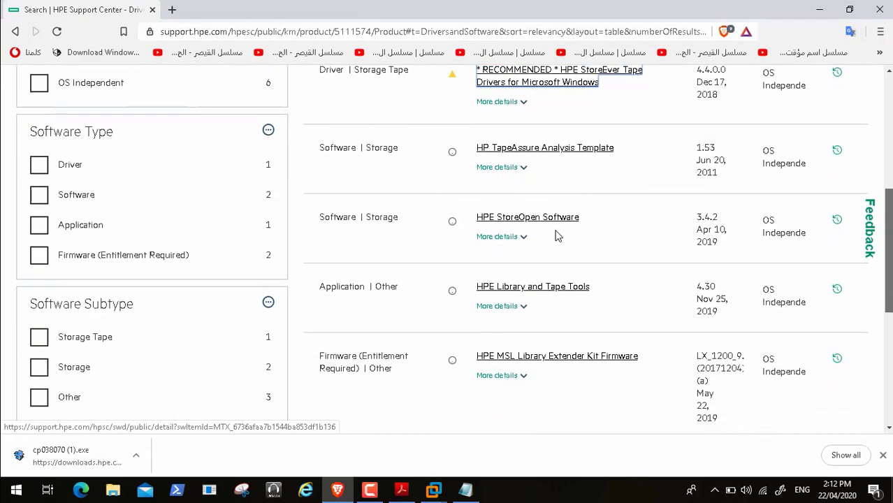
scroll(557, 235, down, 3)
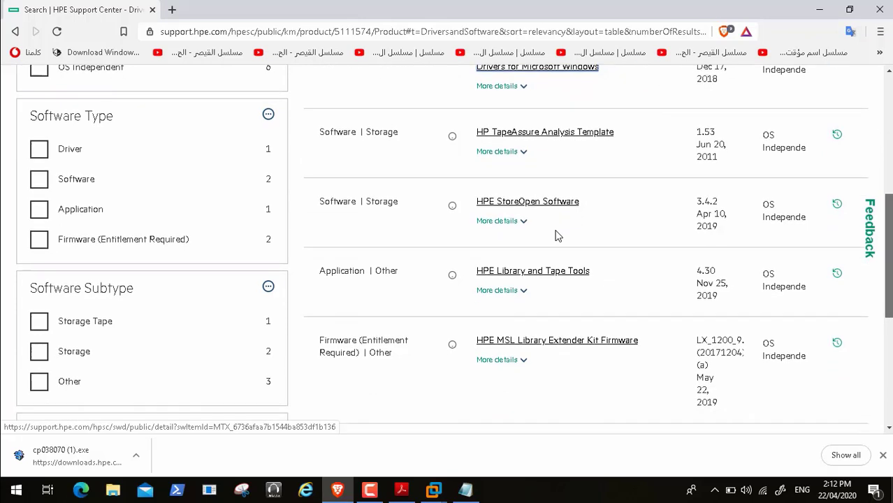
scroll(557, 235, down, 2)
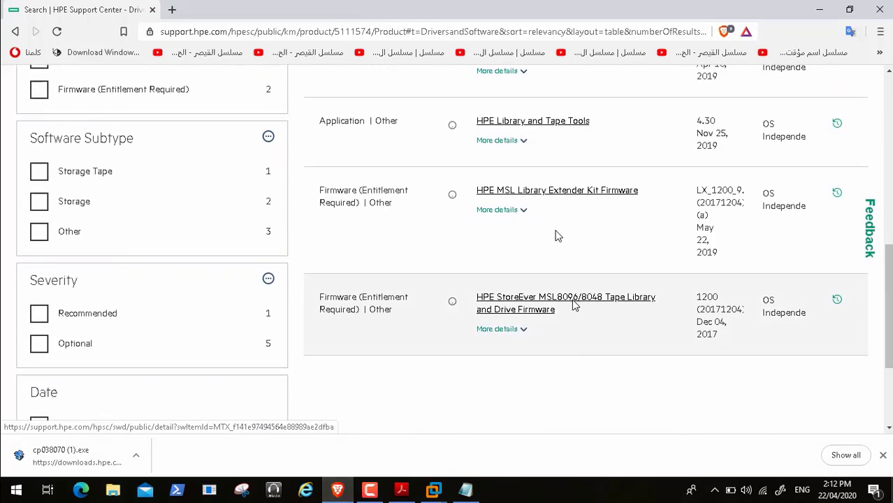
click(572, 306)
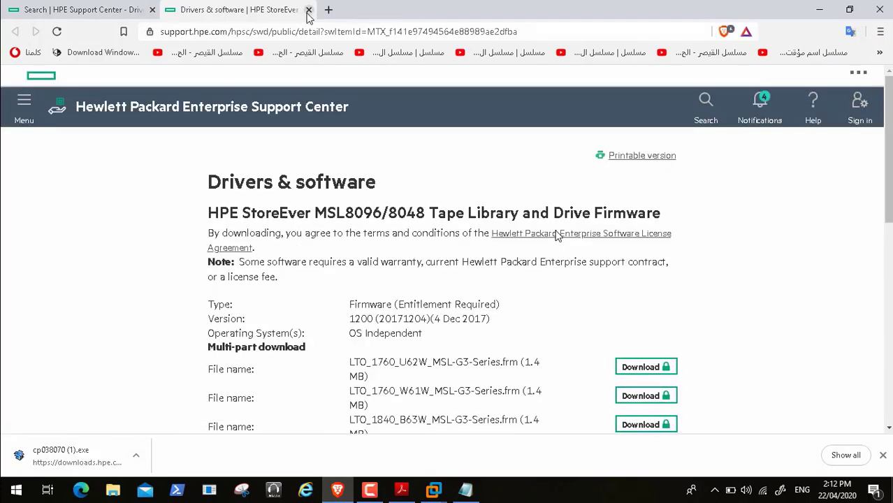
click(308, 10)
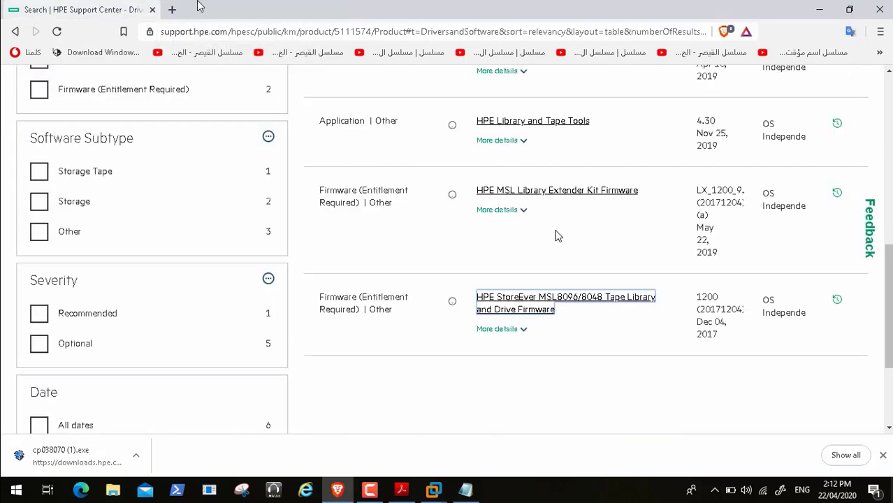
click(153, 8)
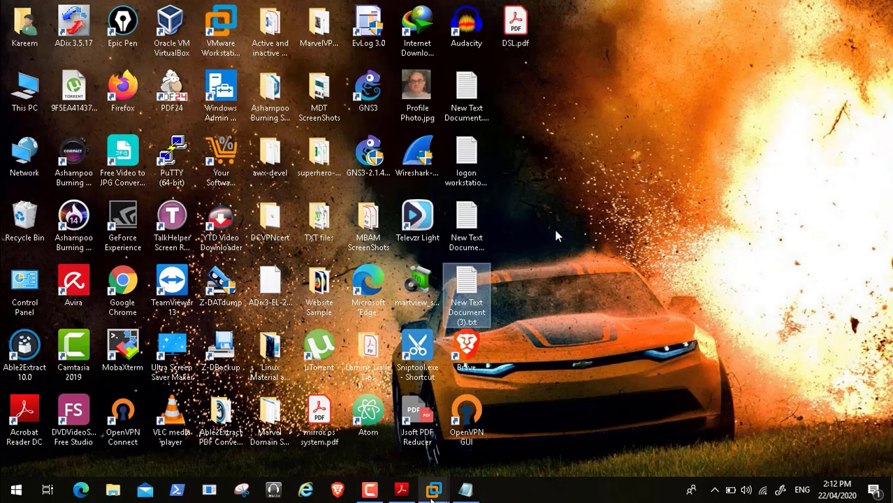
Switch to the HPGEN8SRVBOT2 virtual machine and power it on
click(431, 490)
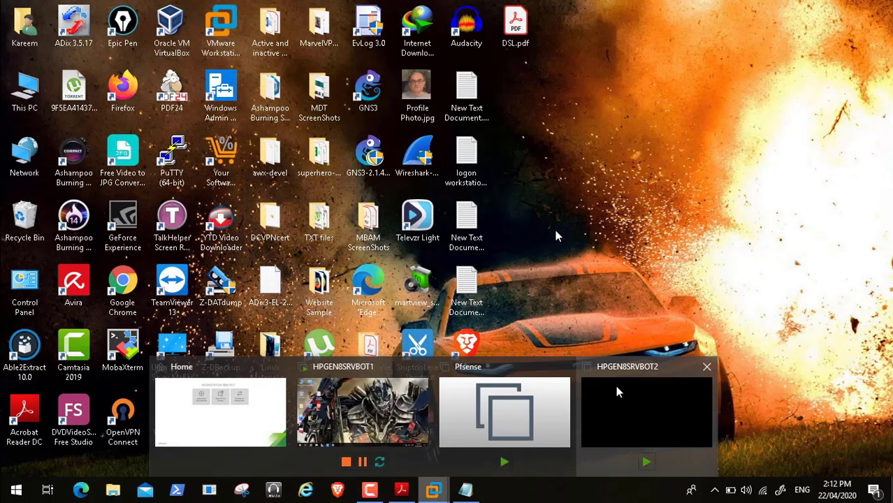
click(619, 390)
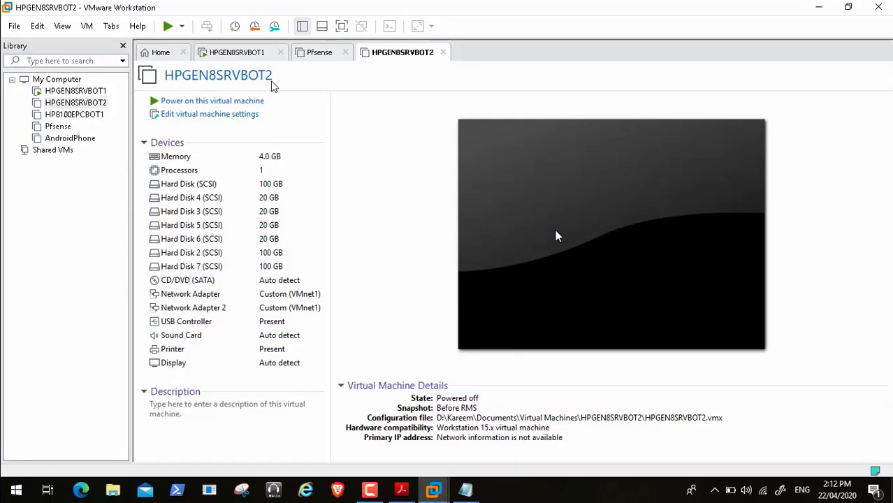
click(246, 102)
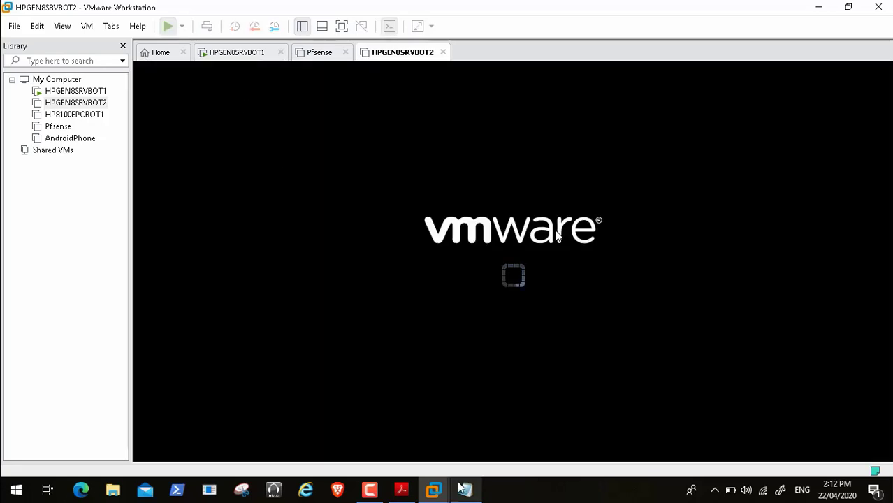
mouse_move(459, 485)
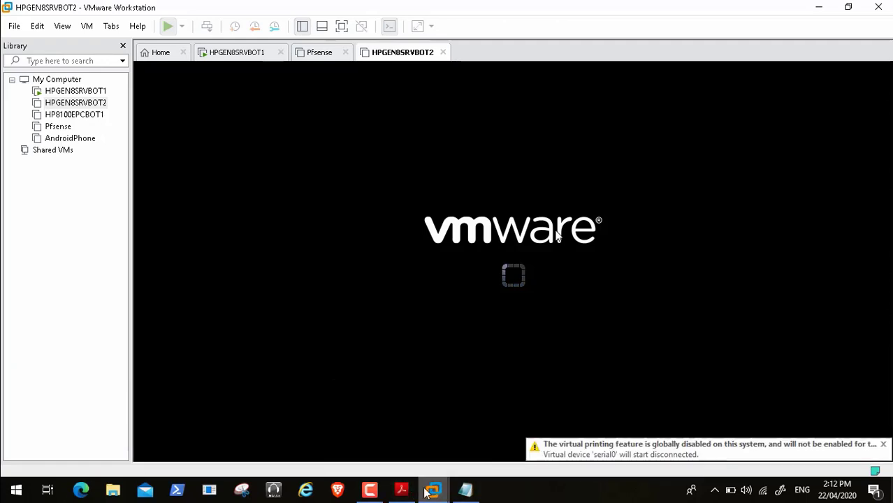
click(370, 490)
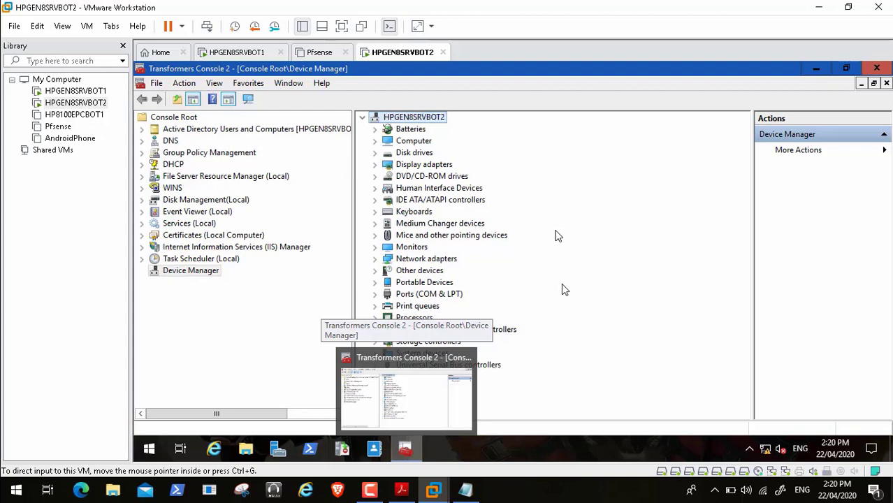
Expand Other devices in Device Manager to show the four HPE Ultrium 8-SCSI tape devices
click(376, 272)
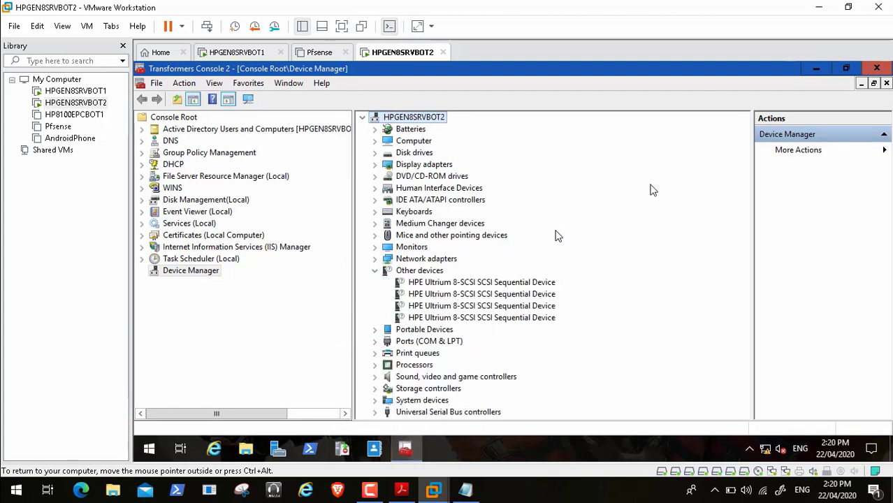
click(816, 70)
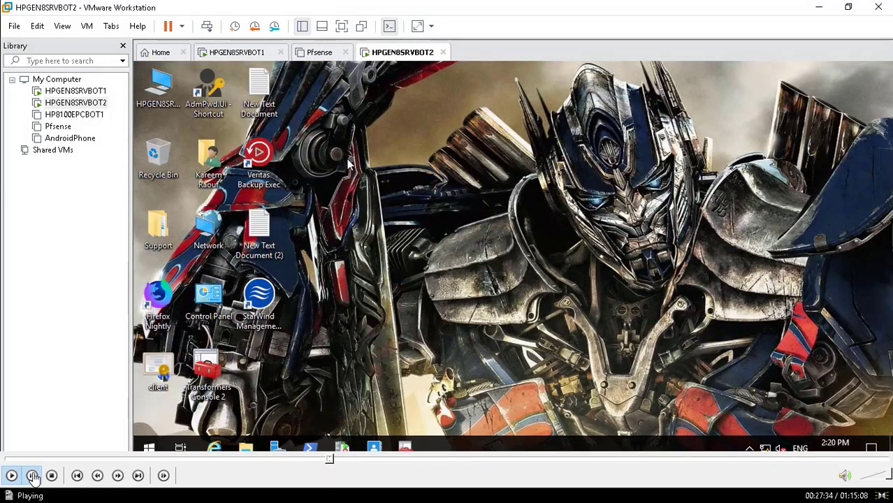
click(31, 475)
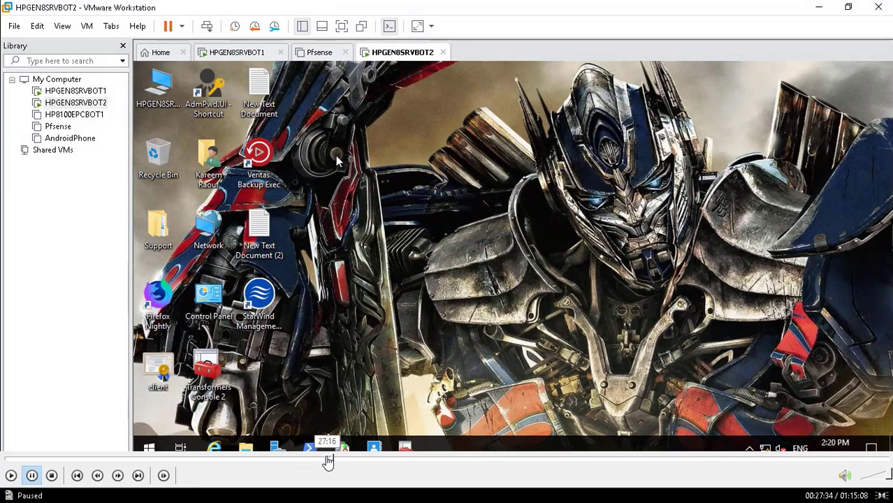
click(327, 459)
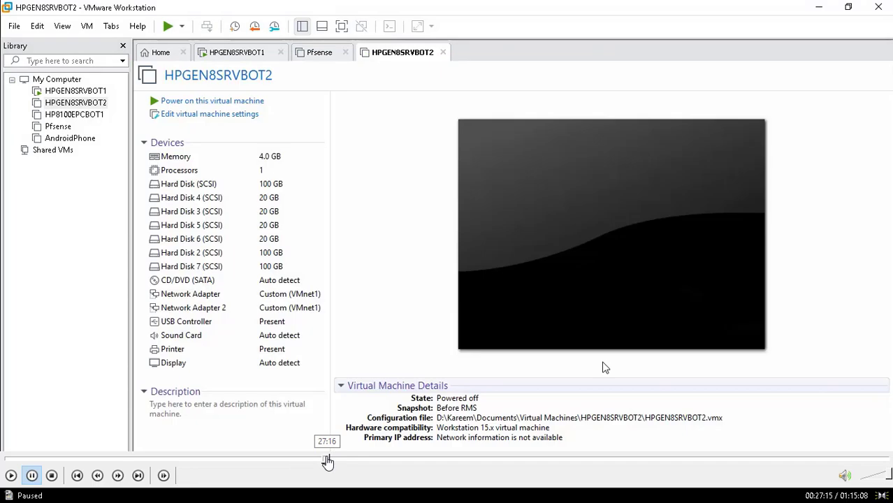
click(10, 475)
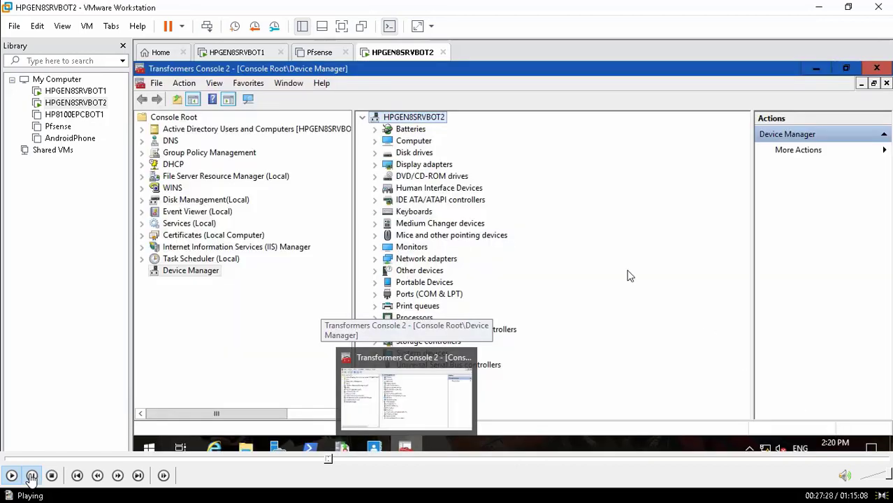
click(31, 476)
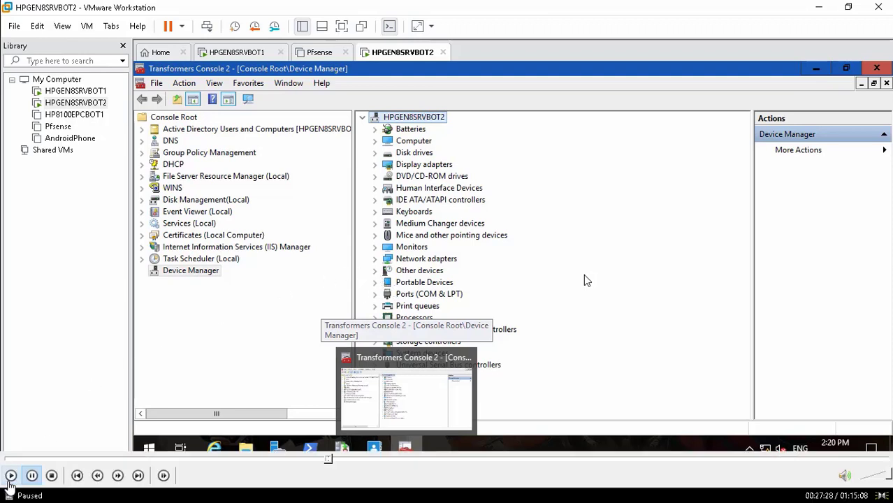
click(11, 475)
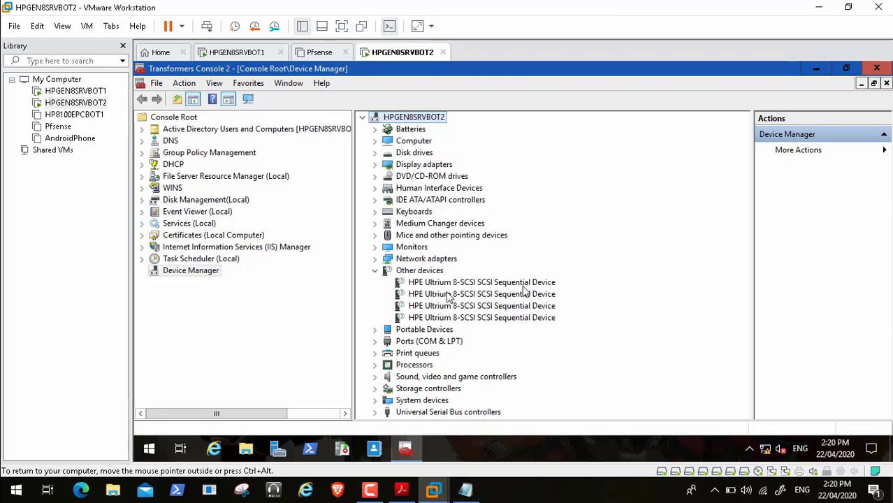
Dismiss the Smart Component execution error and bring up the Virtual_Tape_Library PDF guide
click(11, 475)
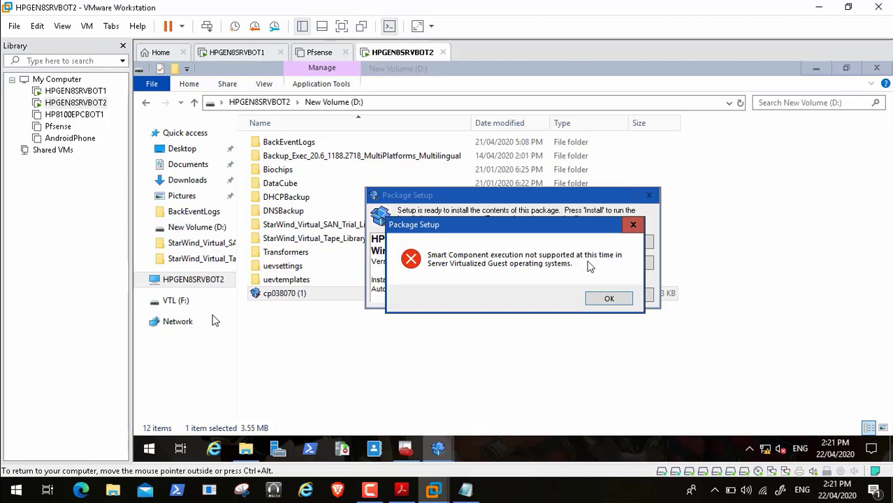
click(599, 299)
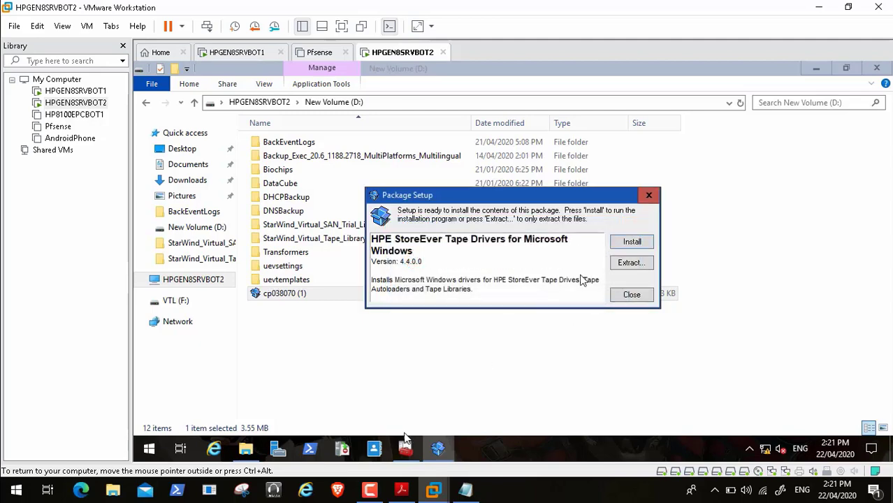
click(401, 489)
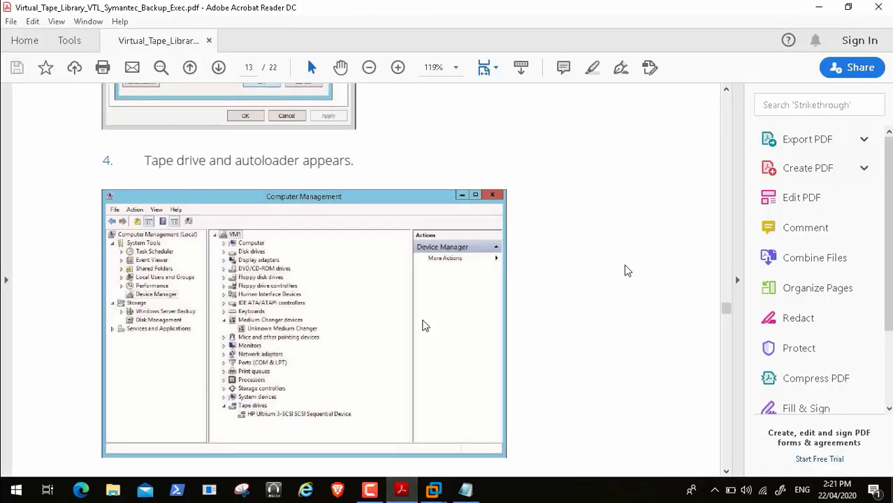
Read the guide's pages 13–15 up to step 5 'Install the tape drivers', then return to HPGEN8SRVBOT2
click(362, 320)
scroll(362, 320, down, 1)
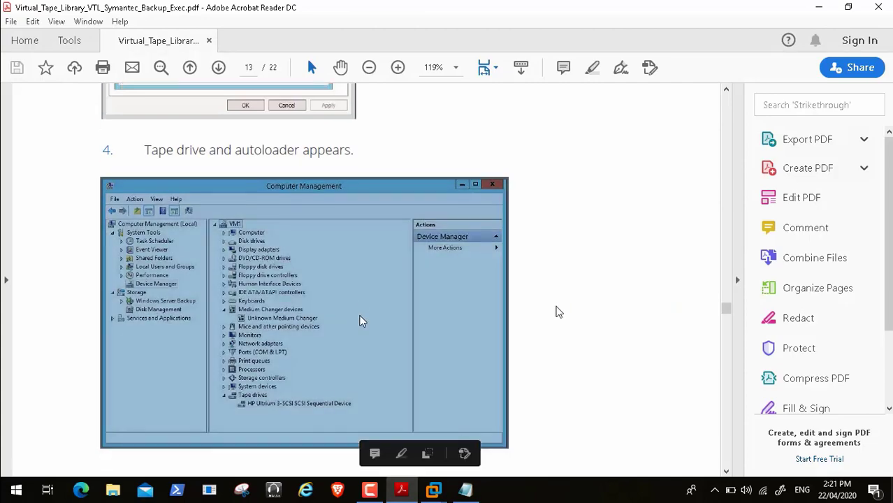
scroll(362, 320, down, 15)
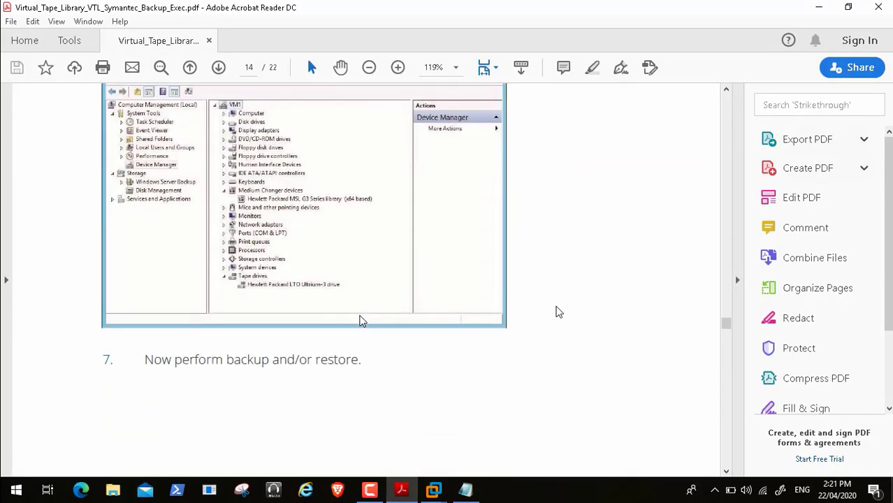
scroll(362, 320, down, 5)
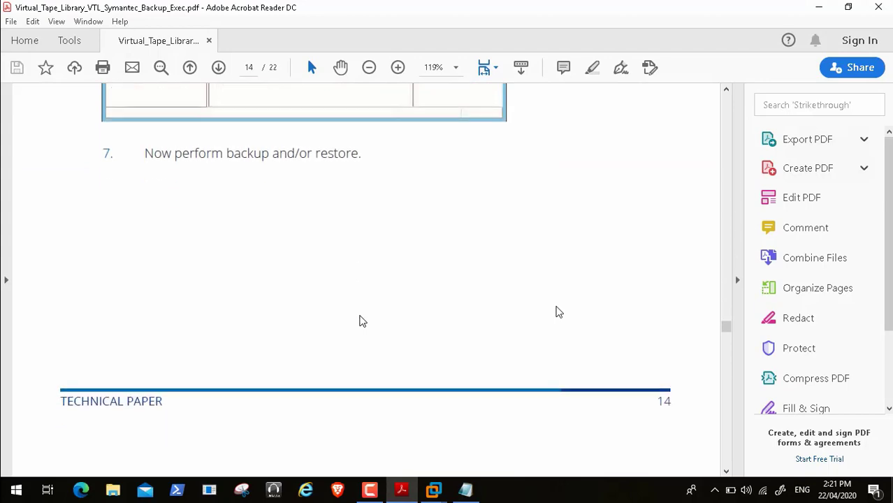
scroll(362, 320, down, 1)
scroll(362, 320, down, 10)
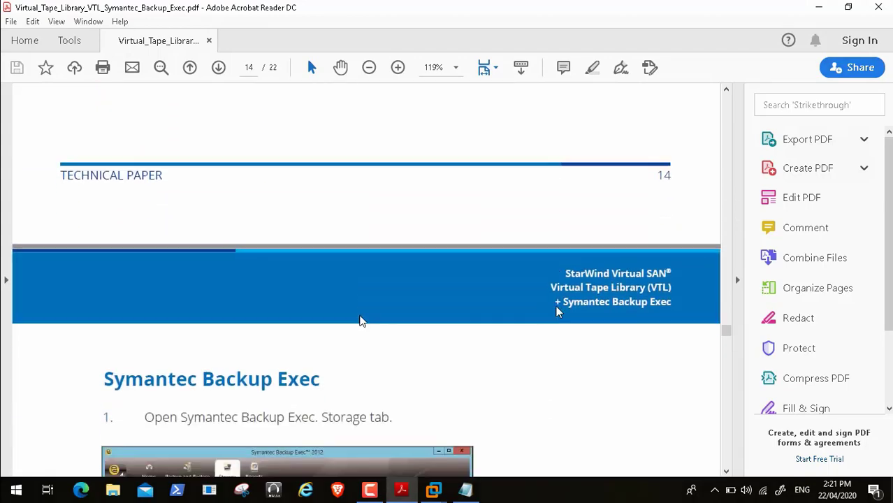
scroll(362, 320, up, 10)
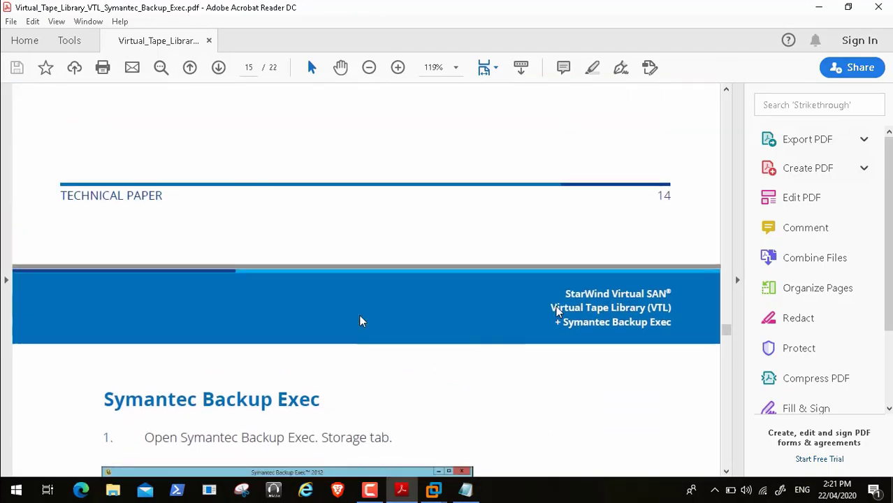
scroll(362, 320, up, 8)
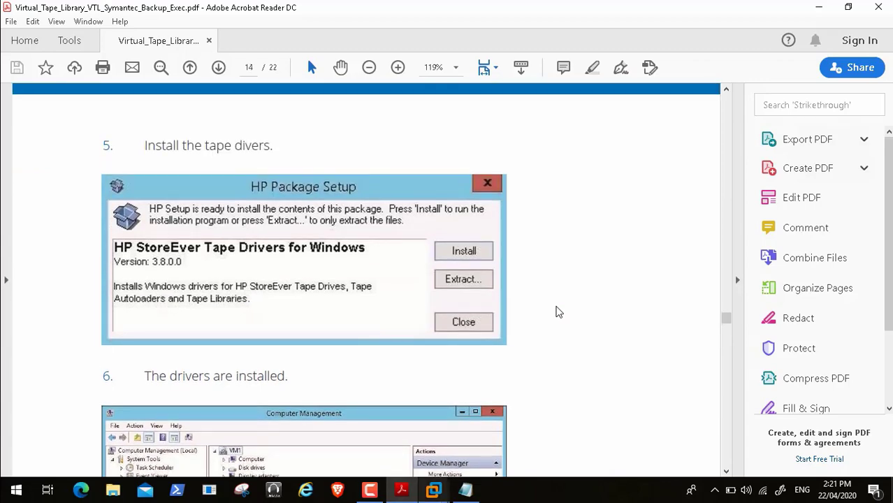
mouse_move(453, 495)
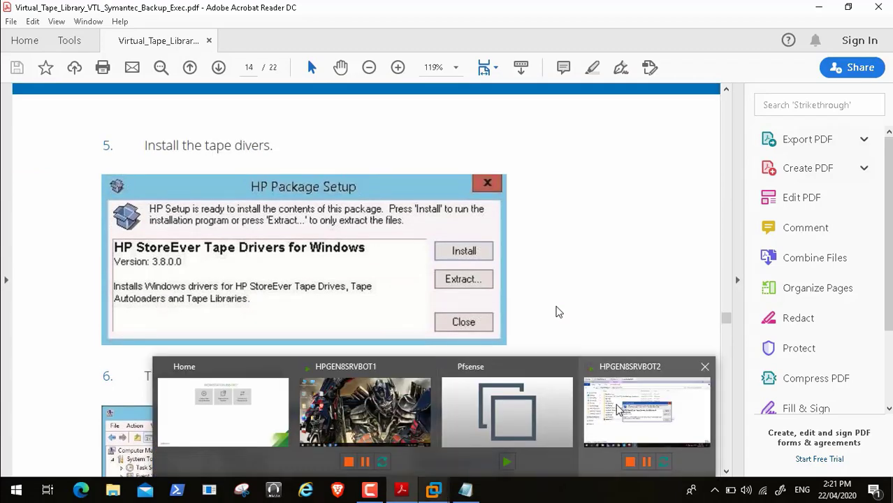
click(619, 408)
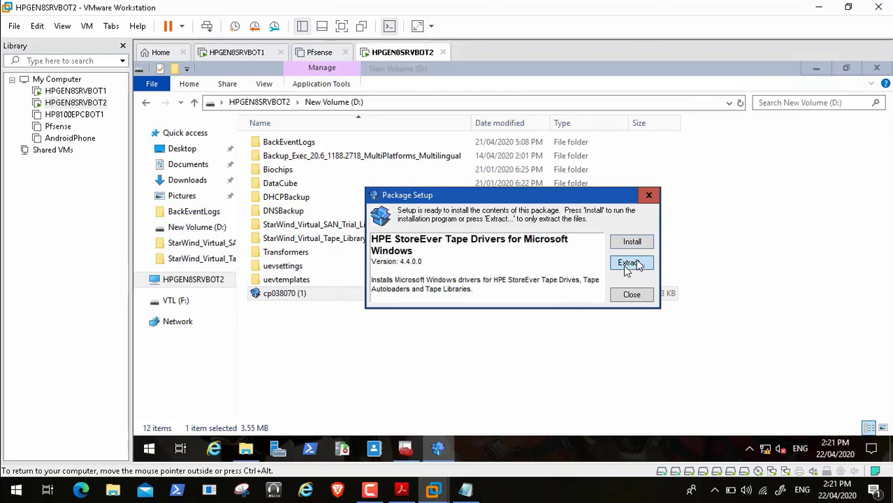
Choose to only extract the package and create a new folder named Drivers on New Volume (D:)
click(626, 267)
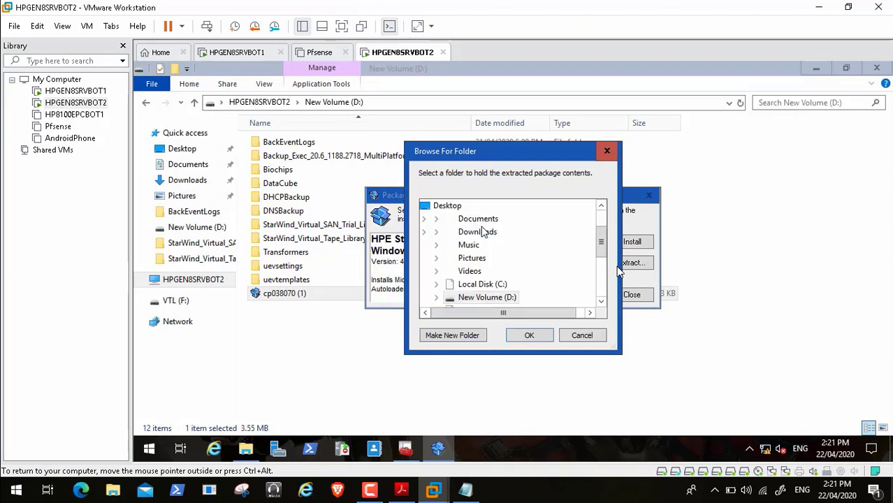
click(299, 337)
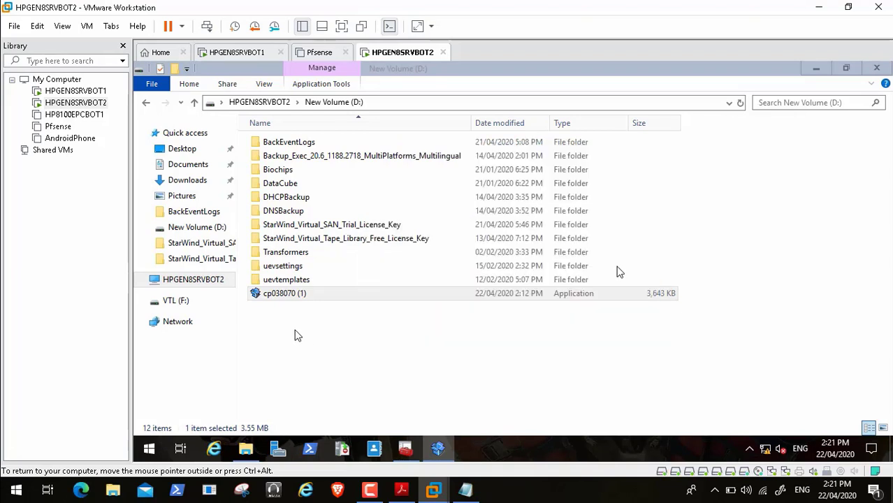
right_click(295, 331)
mouse_move(350, 306)
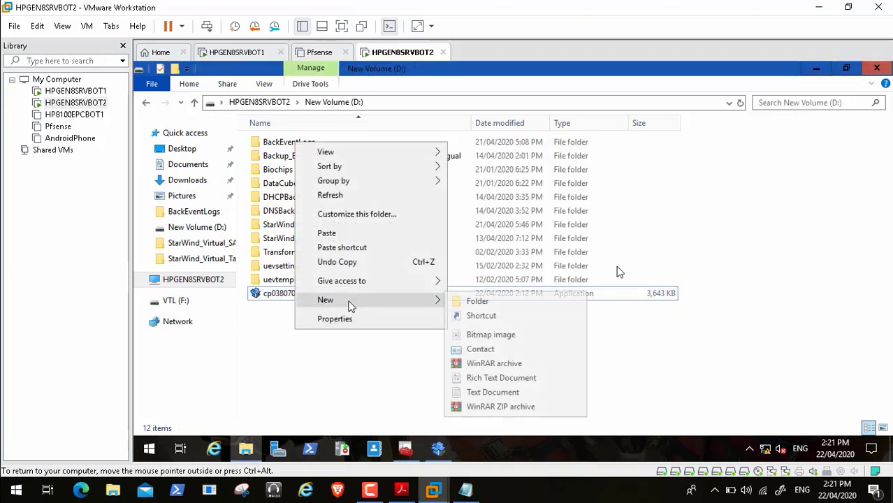
click(464, 302)
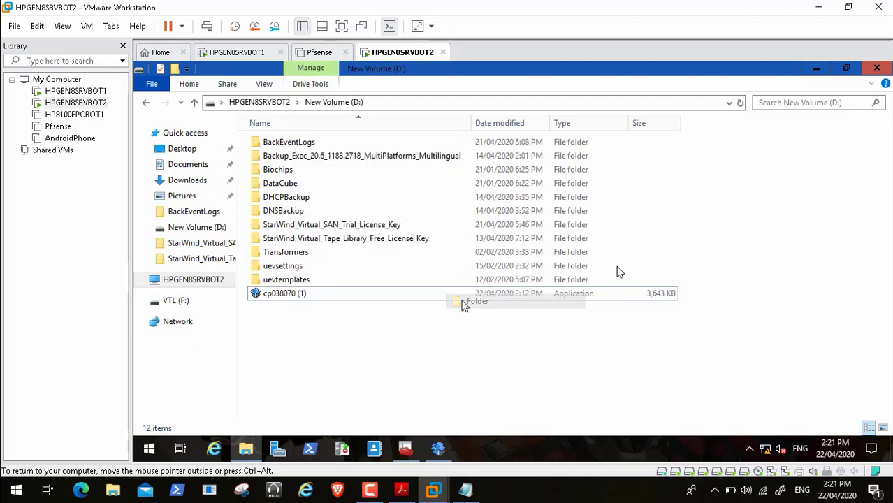
text(Dri)
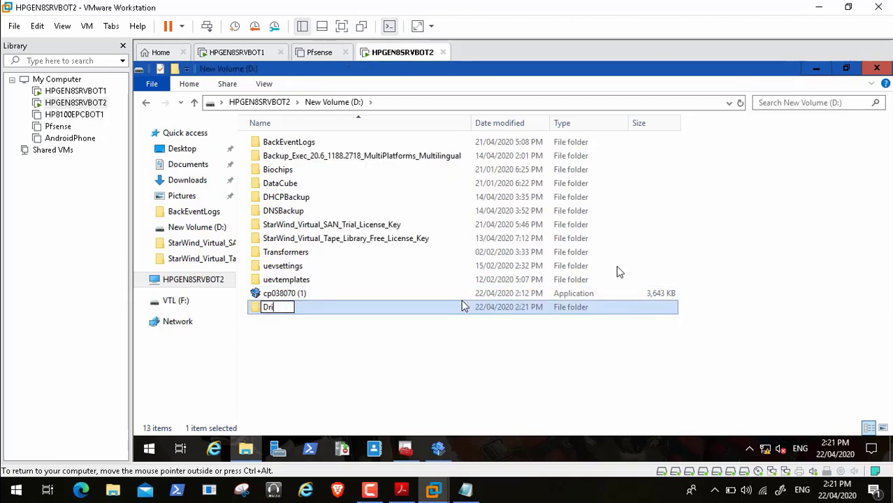
text(vers)
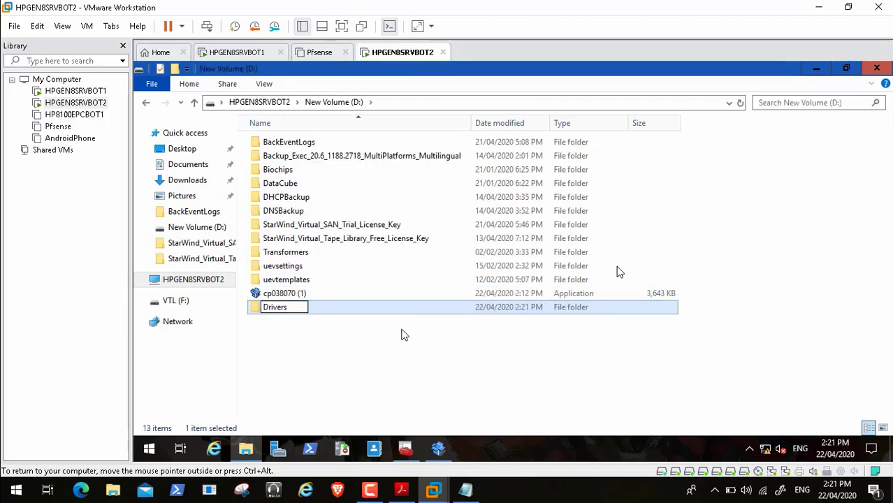
click(349, 391)
Extract the driver package into D:\Drivers and close Package Setup
click(439, 448)
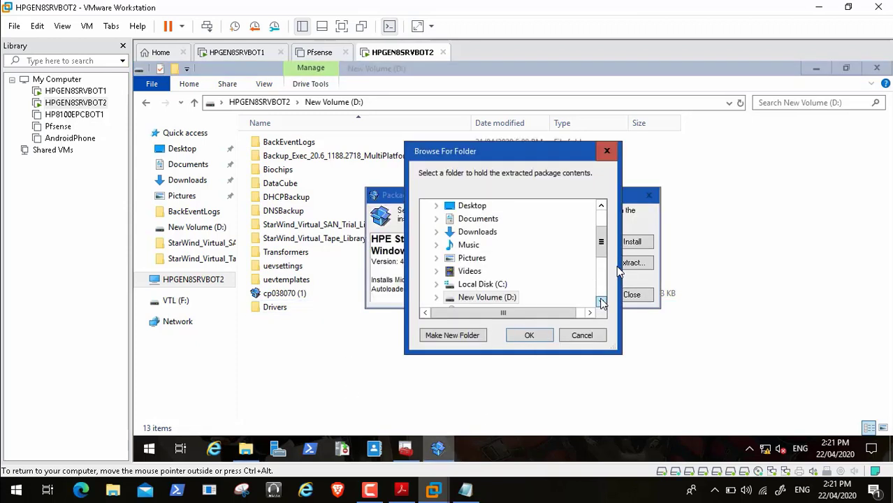
scroll(601, 301, down, 2)
click(437, 246)
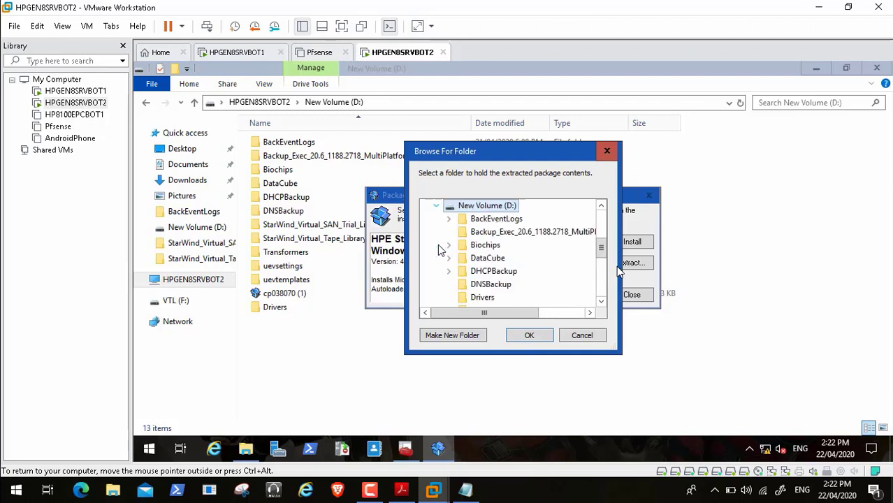
click(601, 303)
click(601, 304)
click(601, 303)
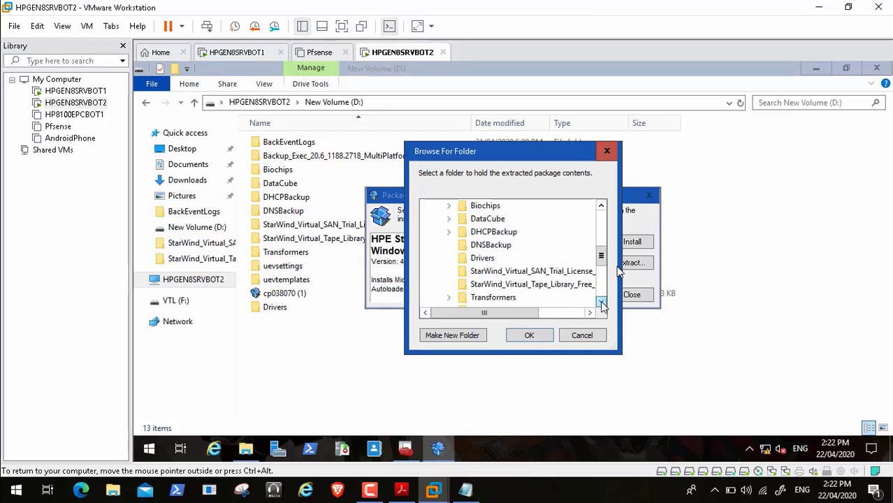
click(601, 304)
click(601, 303)
click(601, 303)
click(601, 303)
click(601, 303)
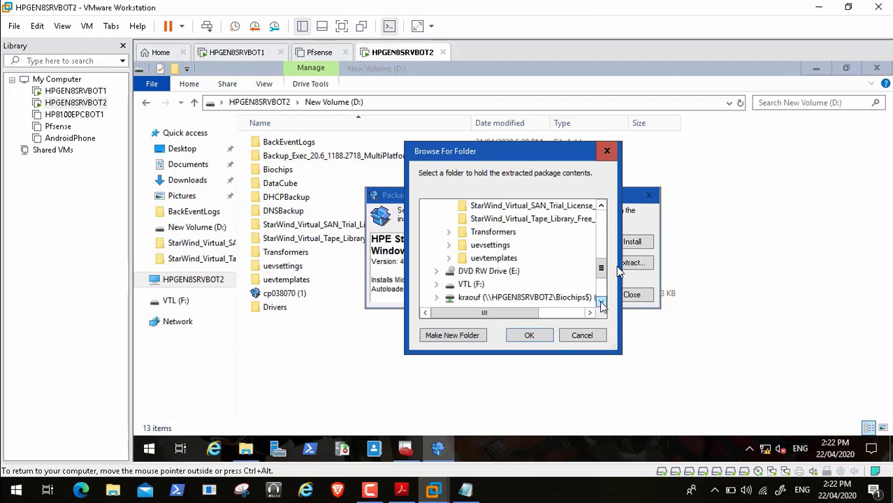
click(600, 207)
click(601, 207)
click(601, 207)
click(601, 207)
click(601, 206)
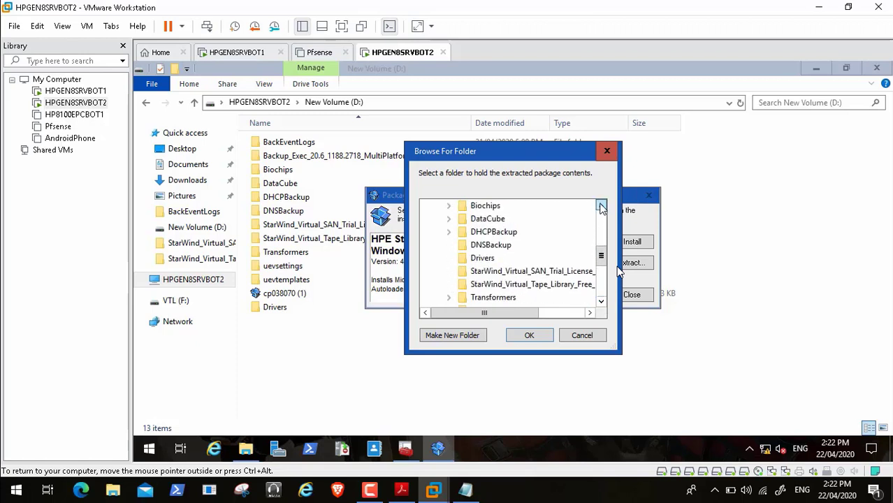
click(481, 258)
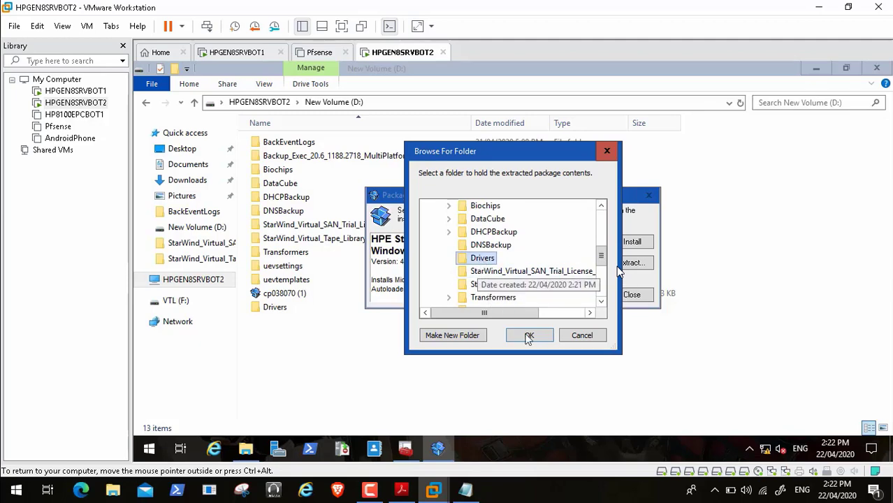
click(529, 336)
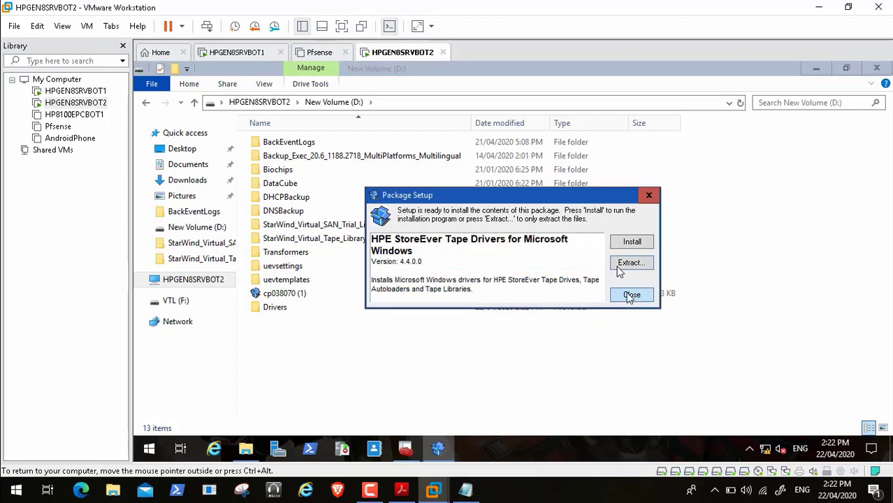
click(631, 296)
Start a driver update for the first HPE Ultrium device, browsing this computer for driver files
click(406, 452)
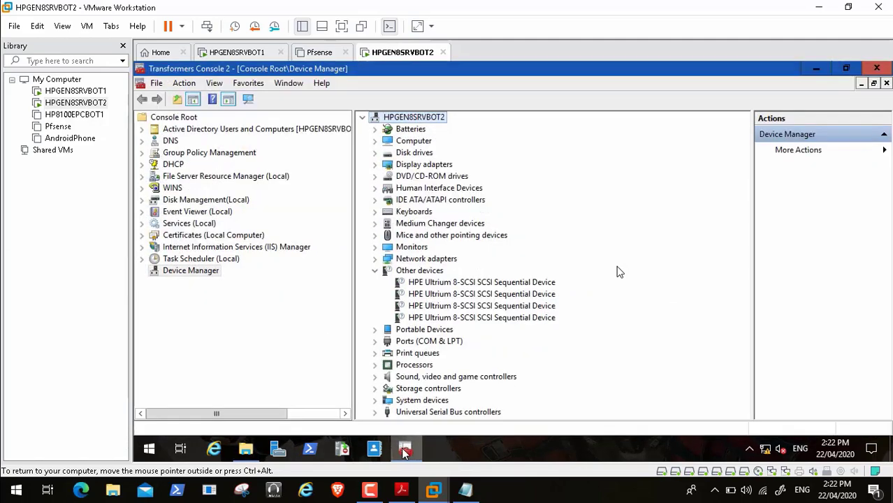
click(451, 284)
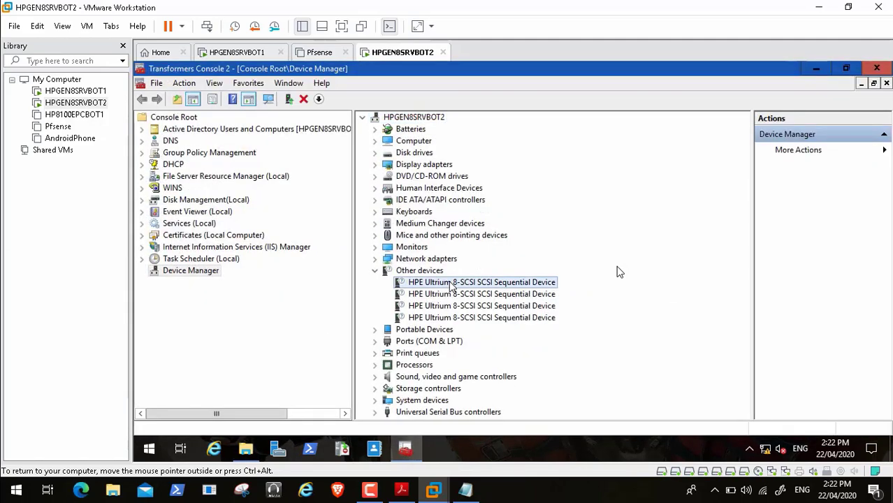
right_click(451, 284)
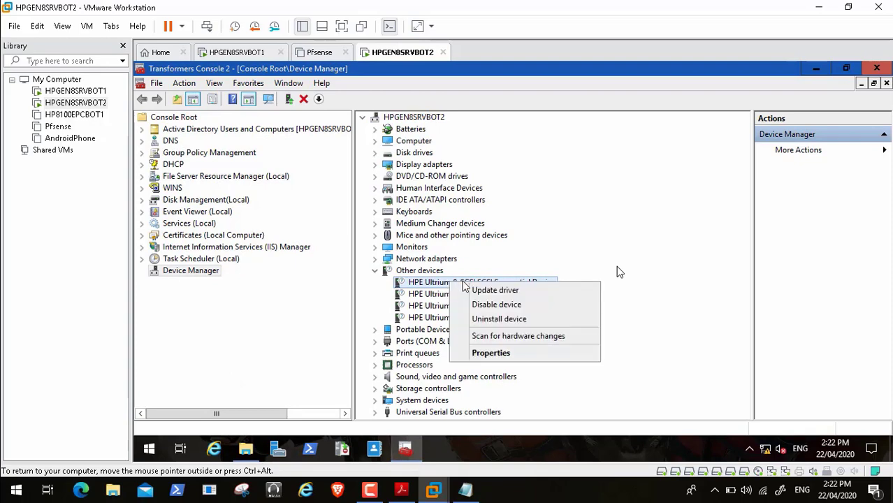
click(481, 291)
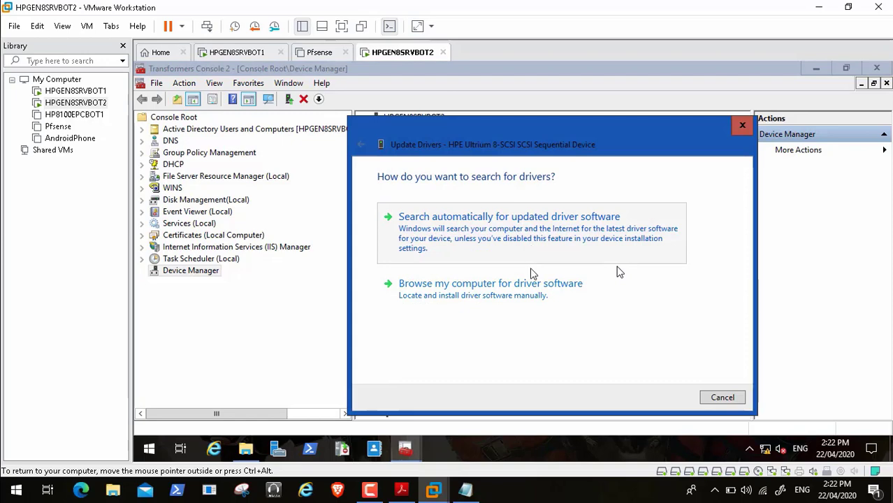
click(531, 287)
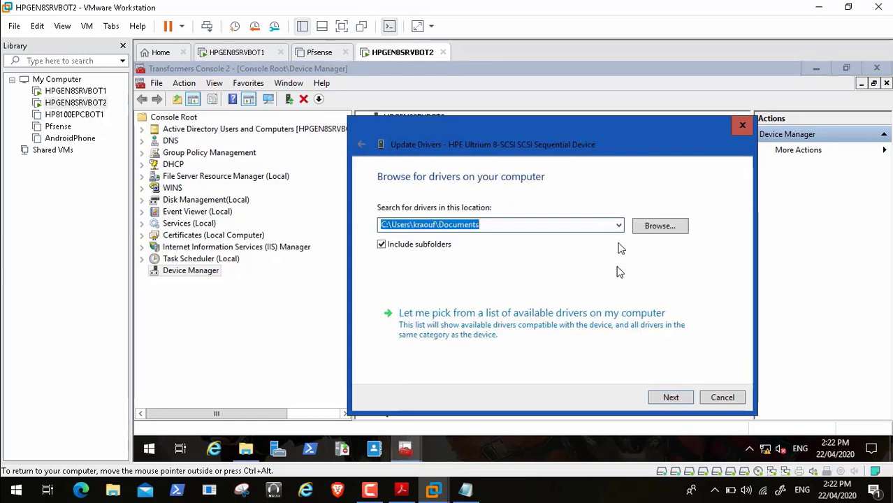
Point the update at D:\Drivers and install the LTO Ultrium-8 tape driver
click(657, 227)
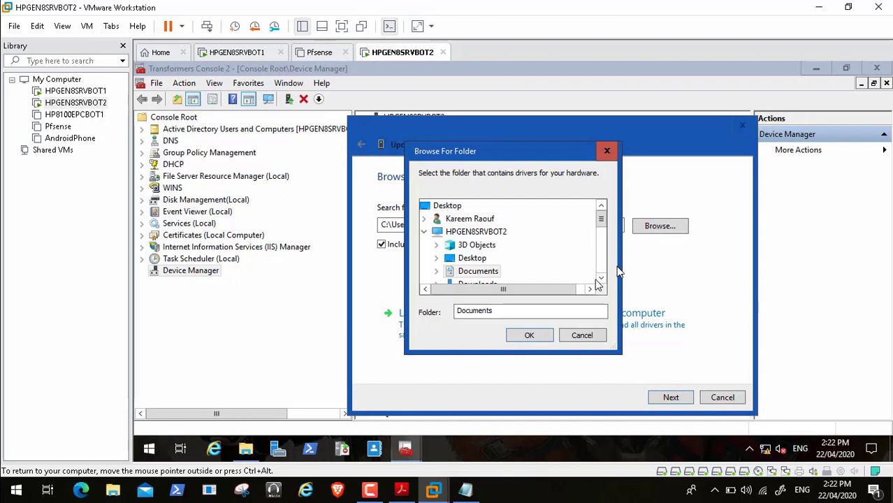
click(600, 278)
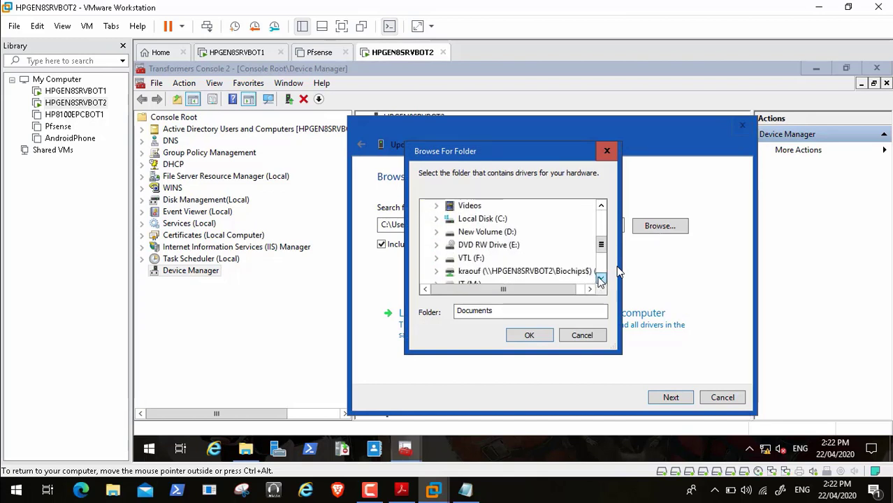
click(600, 279)
click(437, 219)
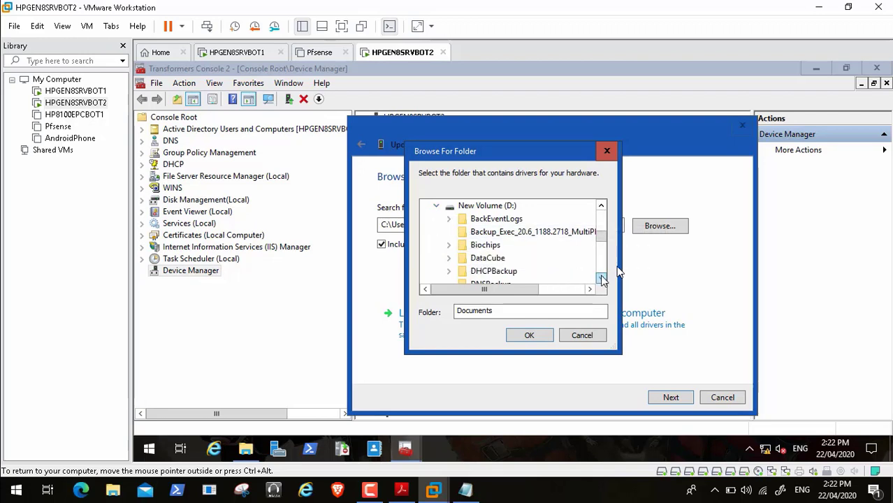
click(601, 278)
click(601, 279)
click(601, 278)
click(601, 279)
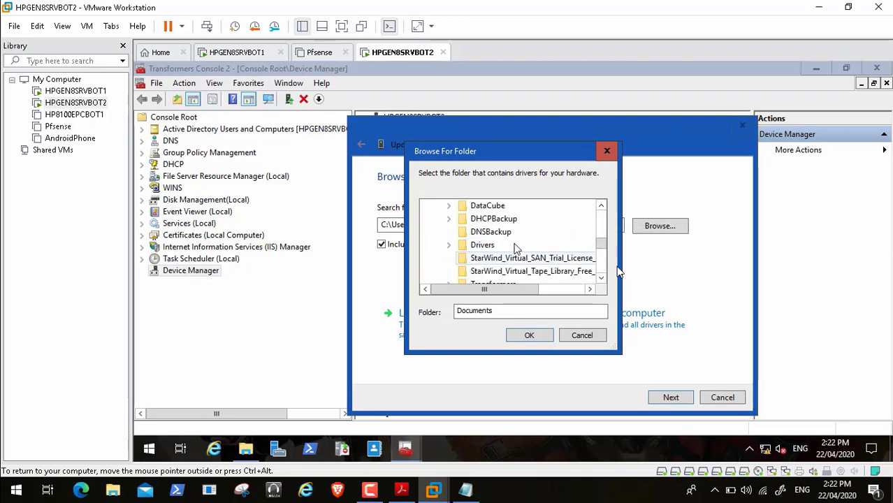
double_click(482, 246)
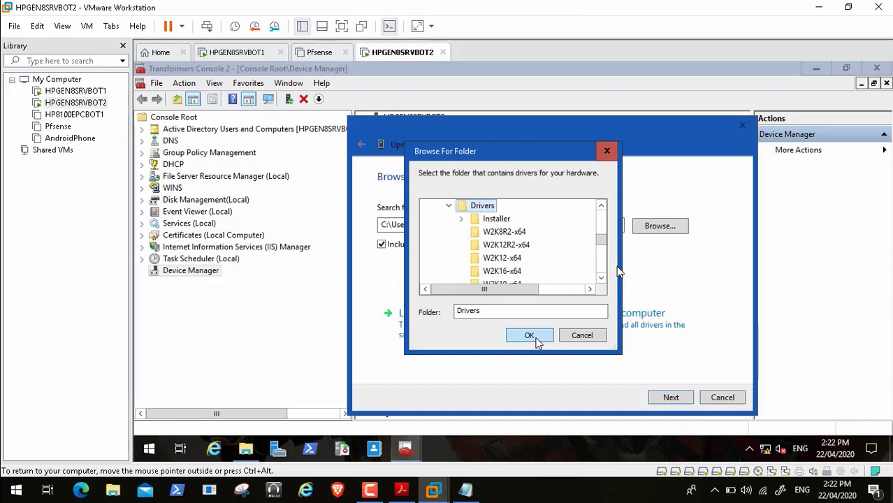
click(535, 340)
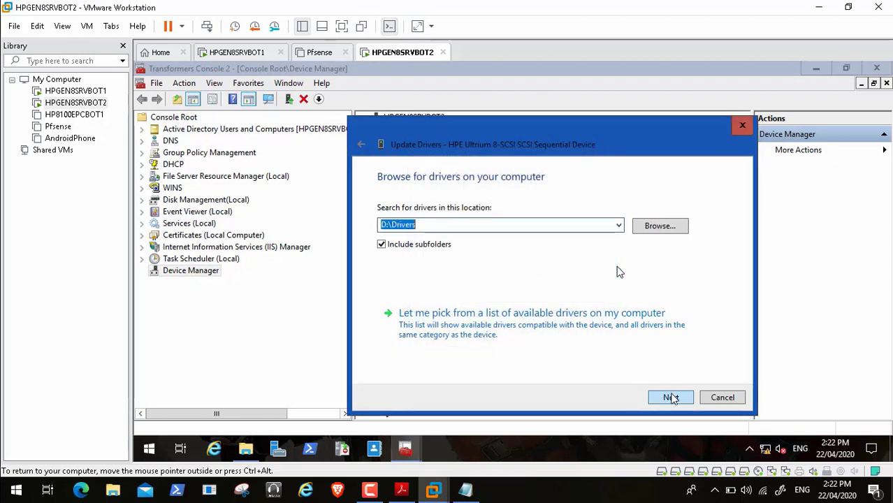
click(671, 397)
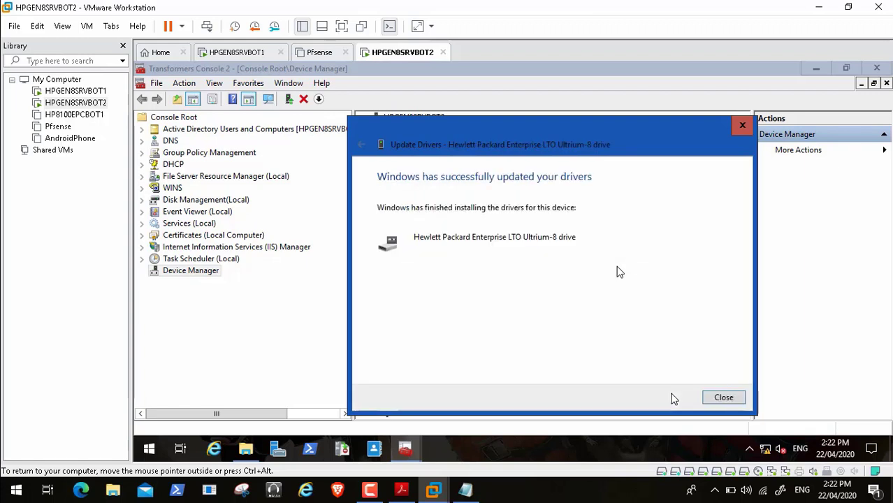
click(724, 397)
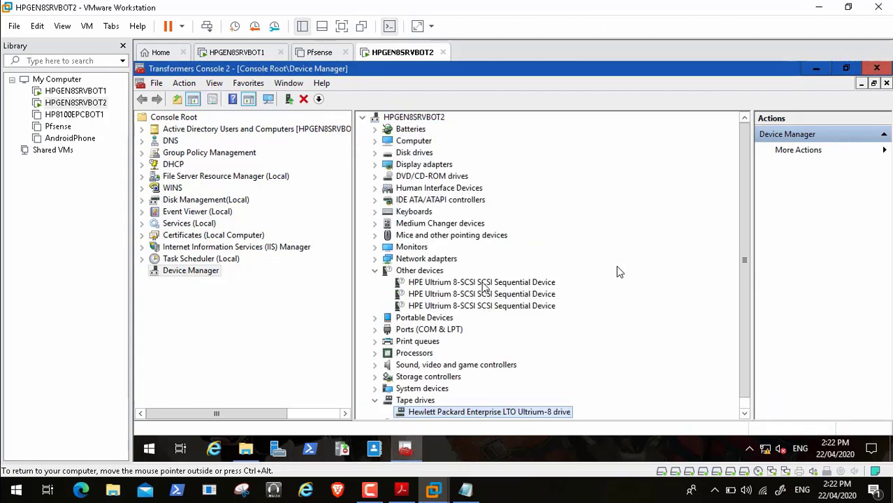
Install the D:\Drivers tape driver on the three remaining HPE Ultrium devices
right_click(485, 283)
click(517, 291)
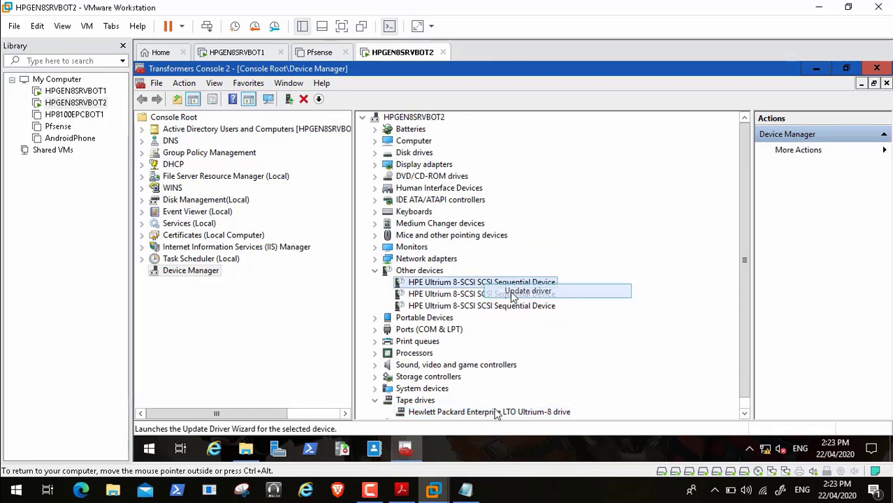
click(492, 298)
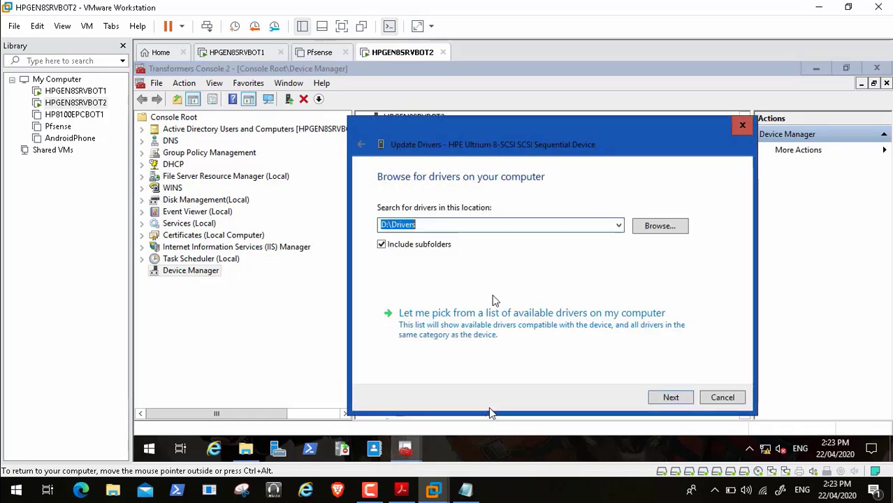
click(671, 398)
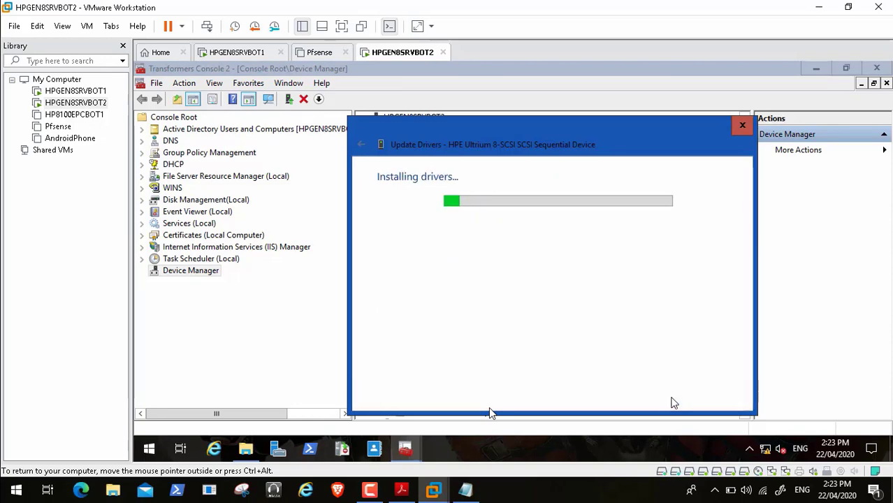
click(721, 397)
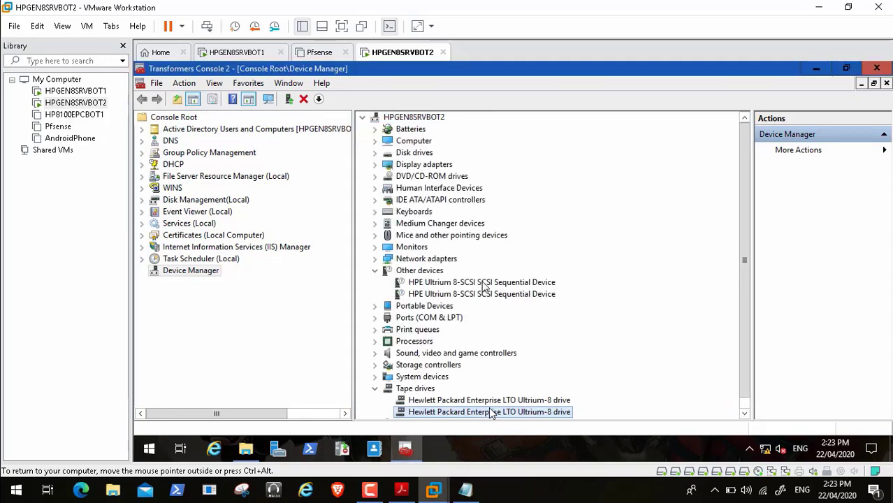
right_click(483, 283)
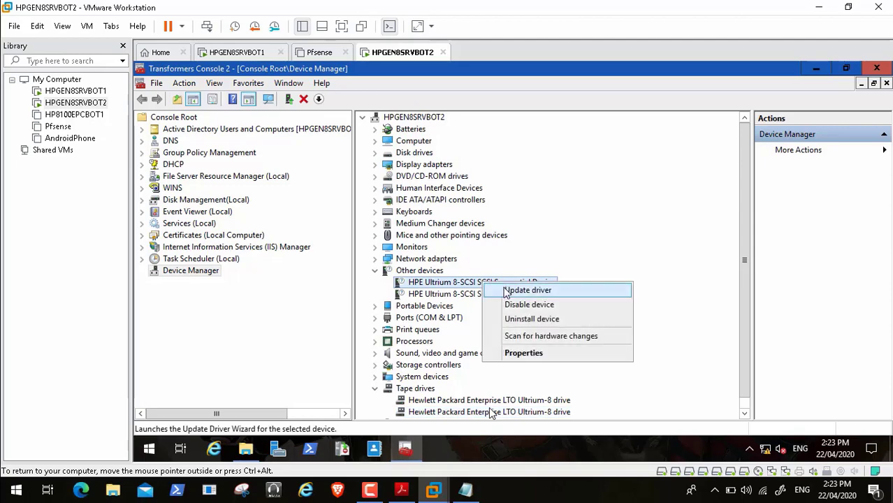
click(527, 290)
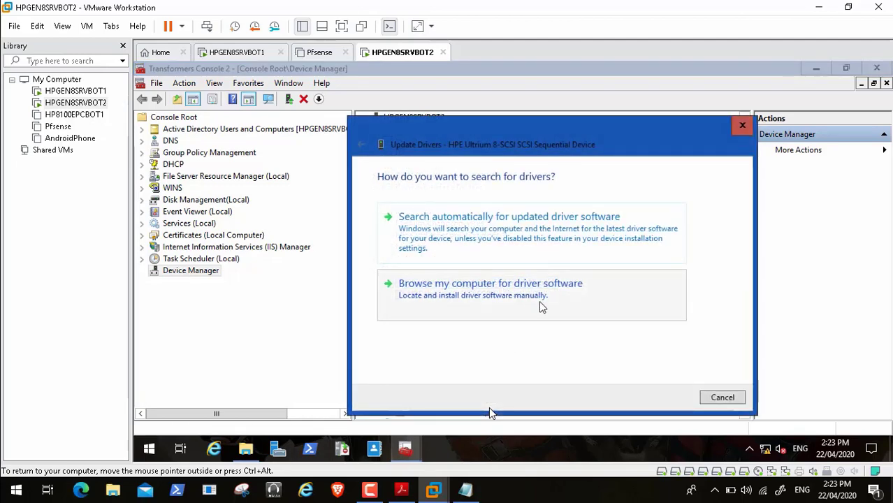
click(542, 307)
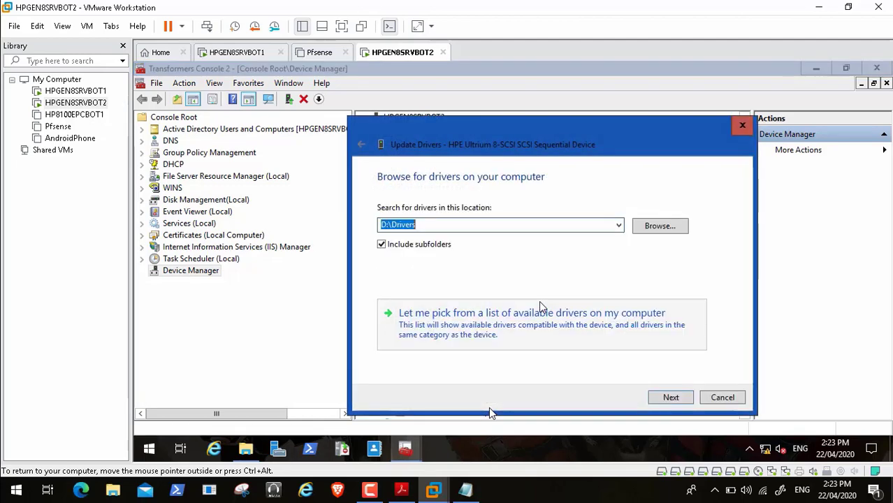
click(668, 398)
click(723, 396)
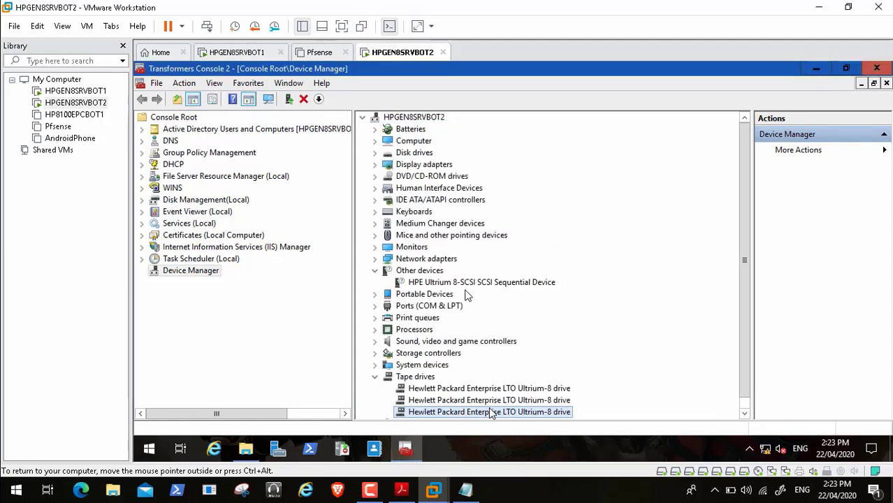
right_click(473, 282)
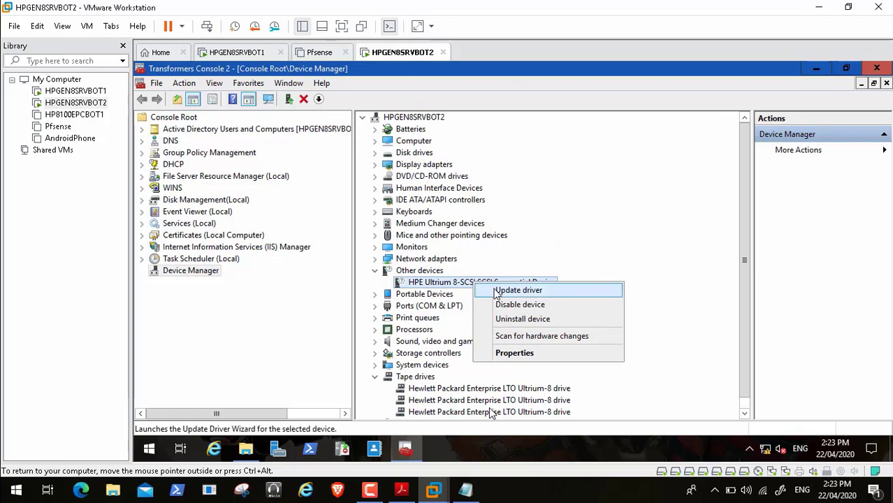
click(496, 291)
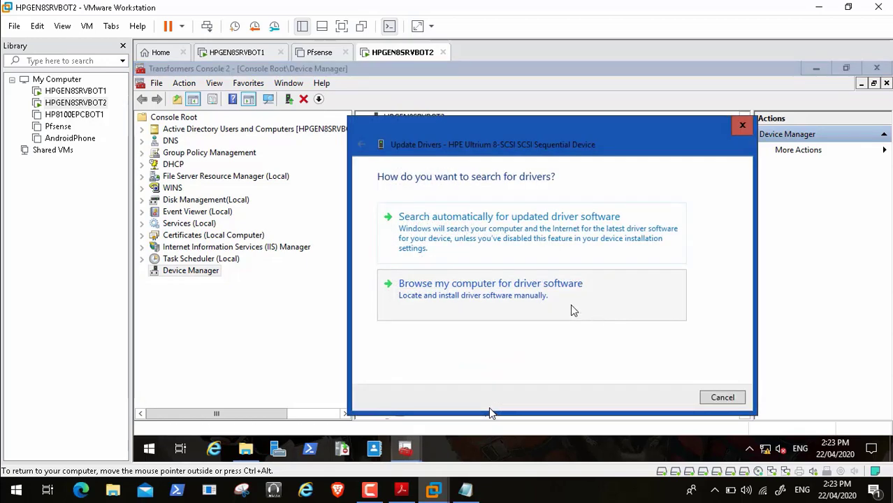
click(570, 309)
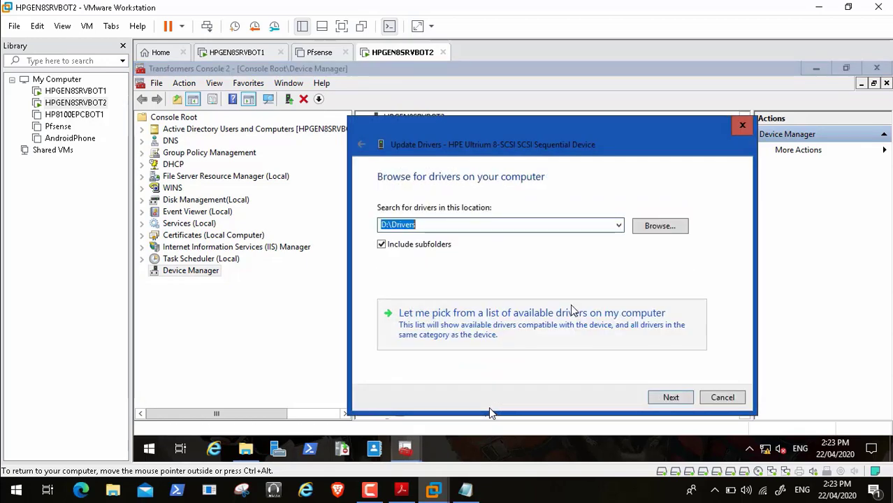
click(672, 397)
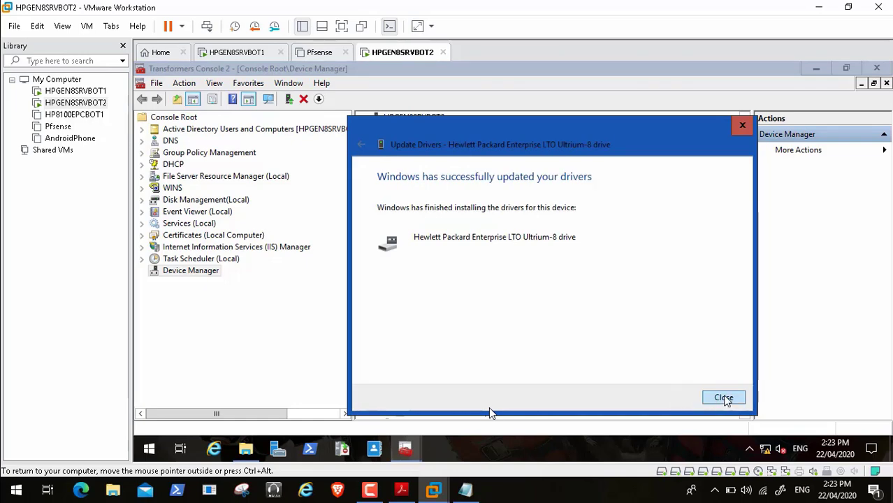
click(722, 398)
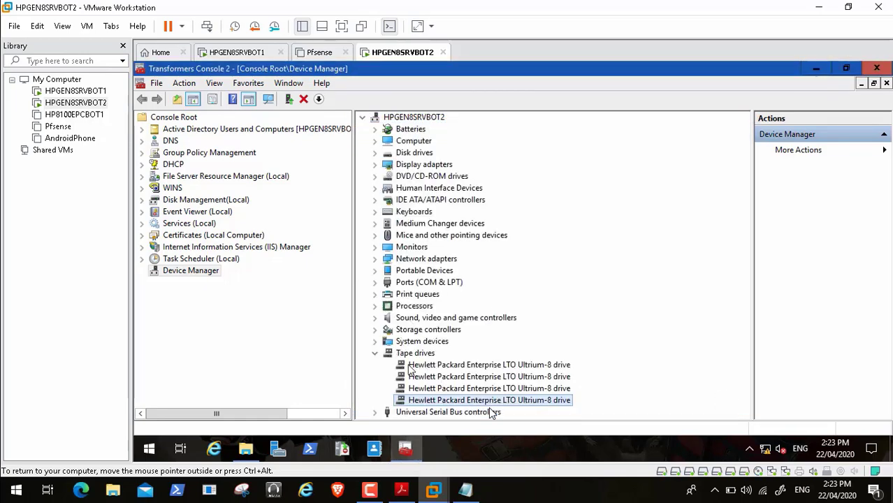
Collapse Tape drives, minimize the Services and New Volume (D:) windows, and reopen the PDF guide
click(377, 354)
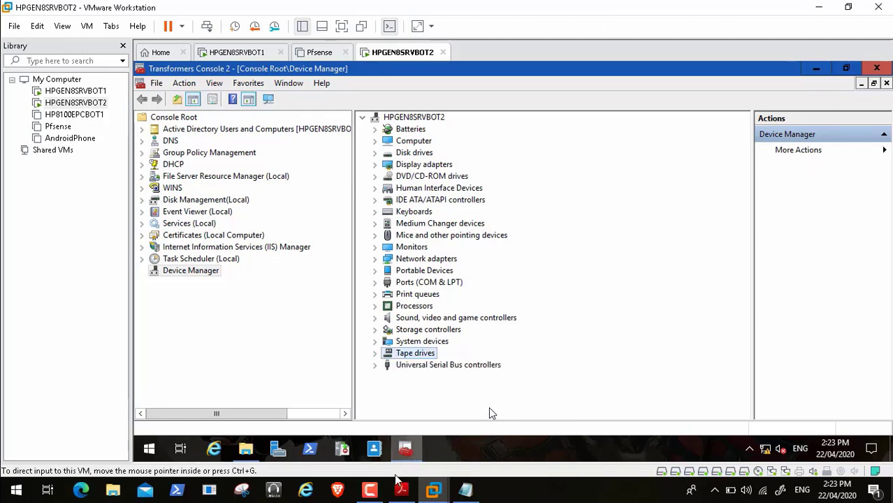
click(373, 491)
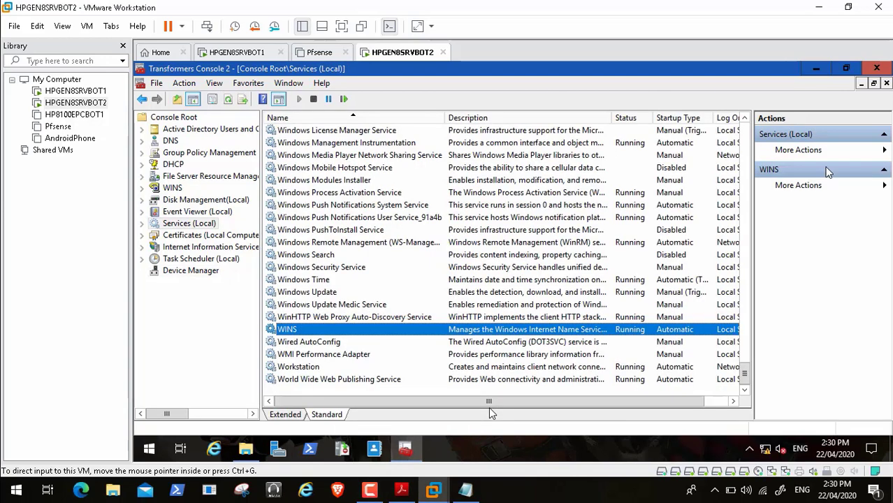
click(816, 70)
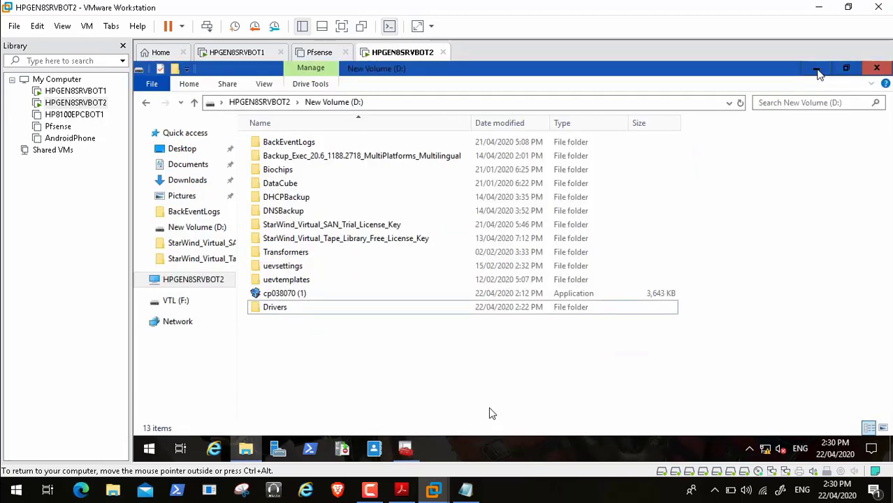
click(818, 70)
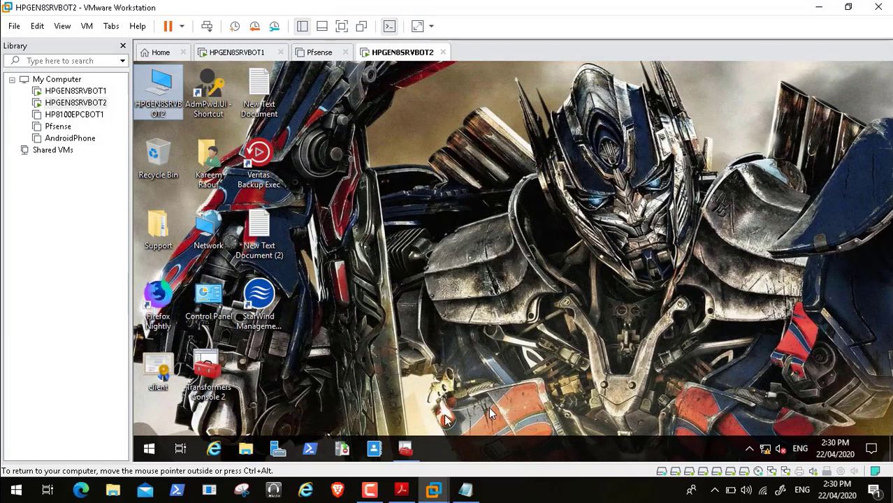
click(401, 490)
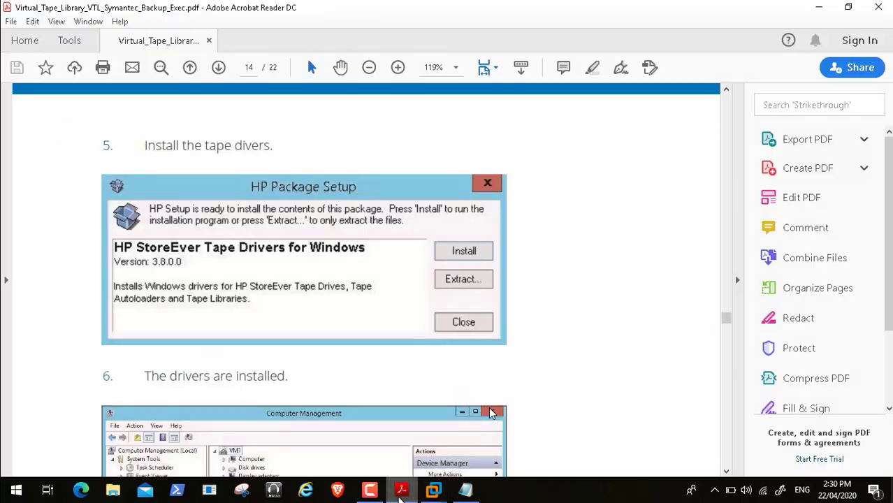
Scroll the PDF guide down to page 15's Symantec Backup Exec section
click(277, 320)
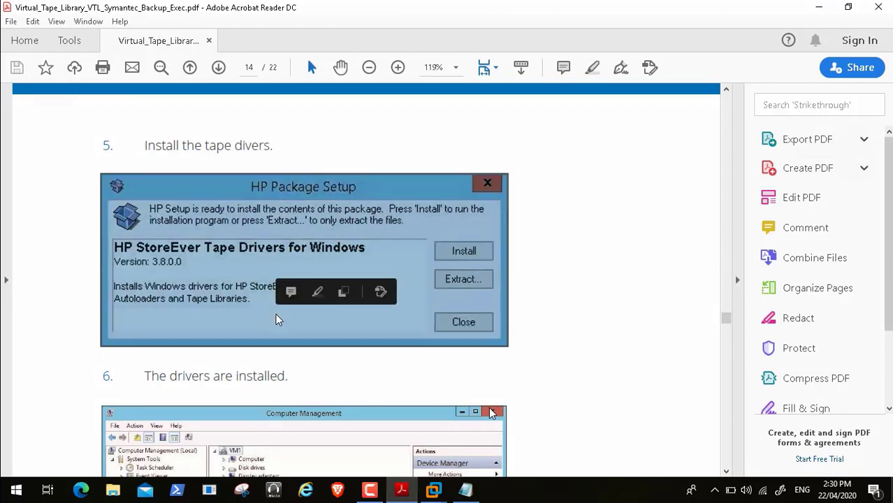
scroll(278, 319, down, 5)
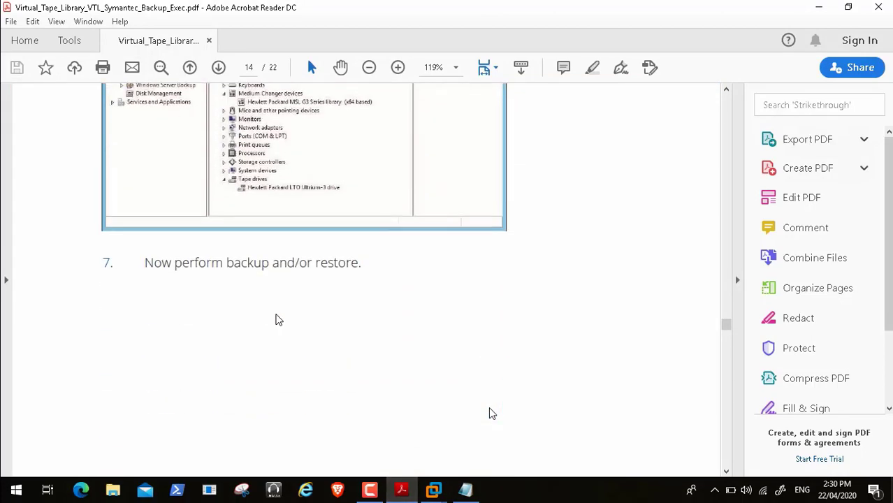
scroll(277, 319, down, 10)
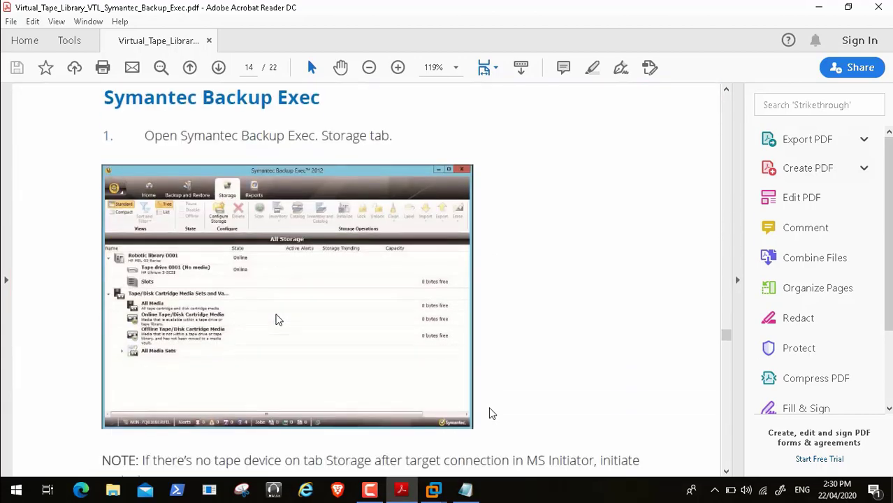
scroll(277, 319, down, 3)
scroll(277, 319, down, 1)
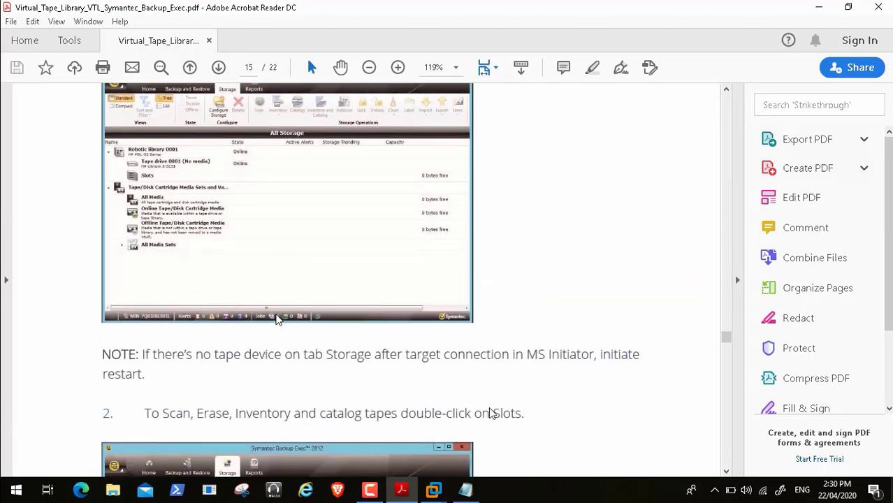
scroll(278, 320, down, 1)
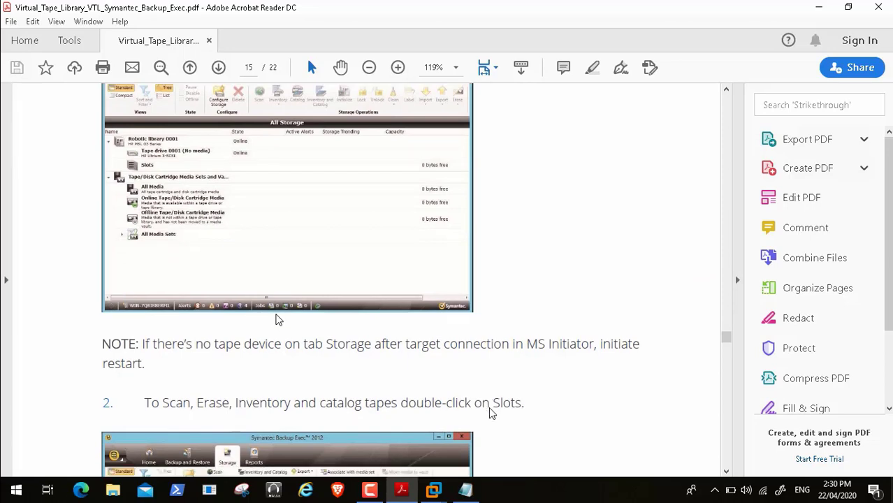
Read Backup Exec steps 1–3, then scroll back to step 1 about the Storage tab
scroll(277, 319, up, 2)
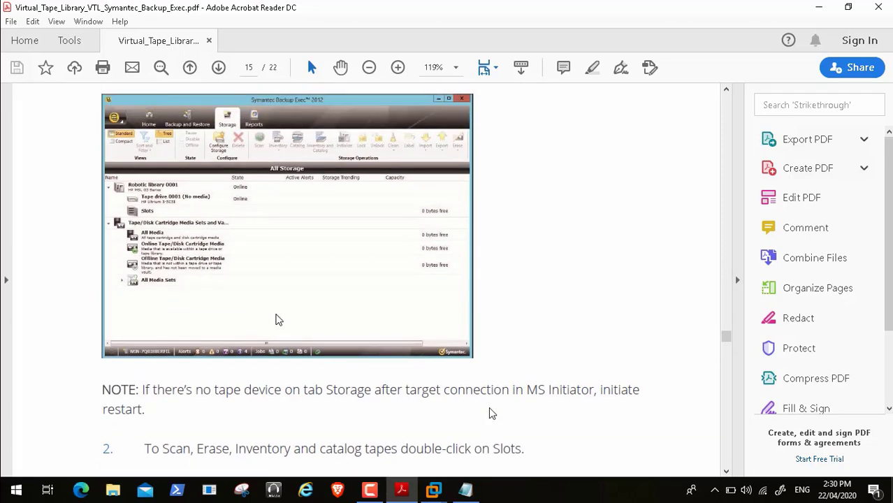
scroll(278, 319, down, 10)
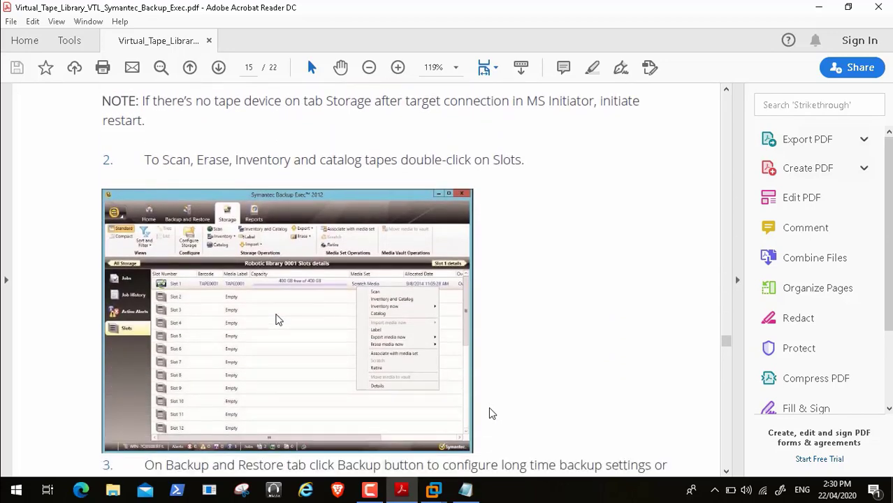
scroll(278, 319, up, 2)
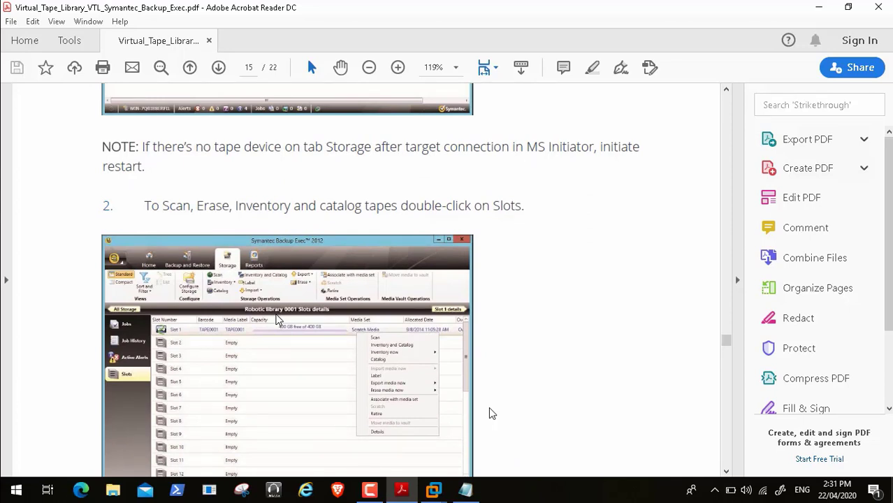
scroll(278, 320, down, 6)
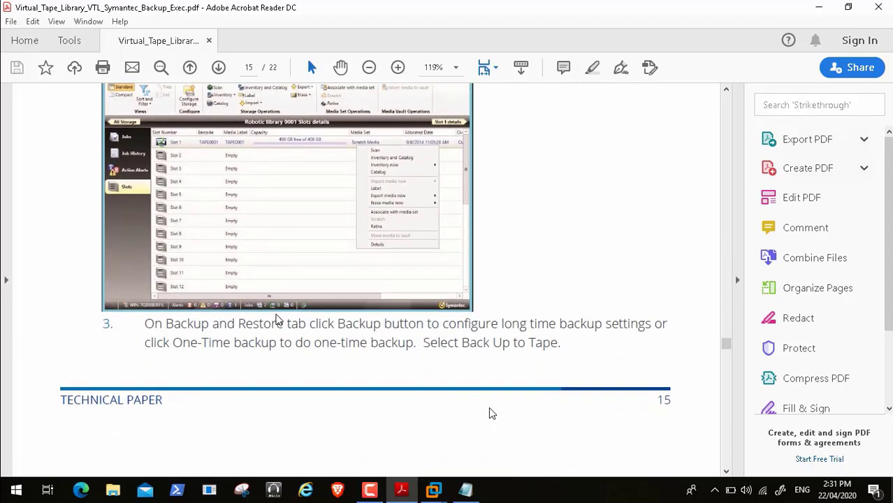
scroll(278, 319, down, 1)
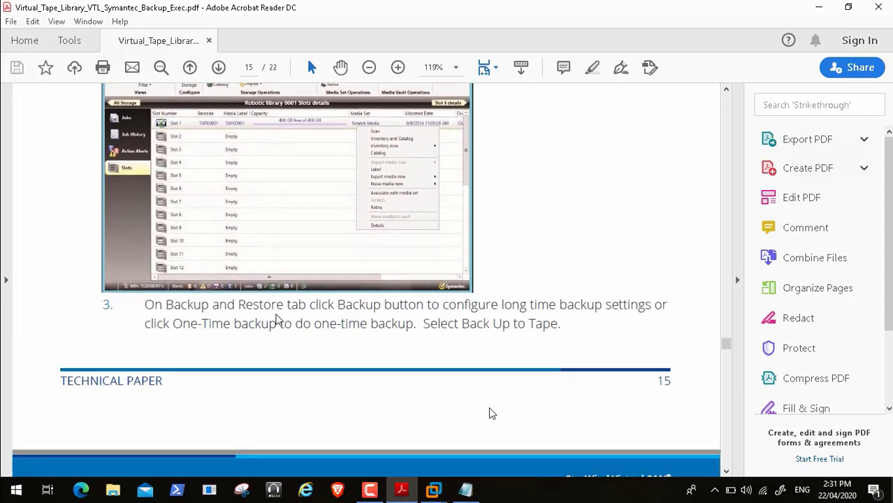
scroll(278, 319, down, 12)
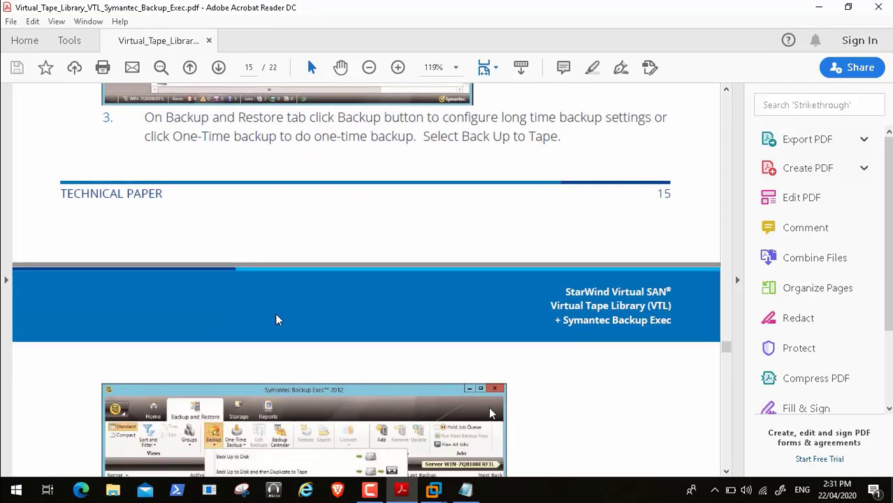
scroll(490, 413, up, 20)
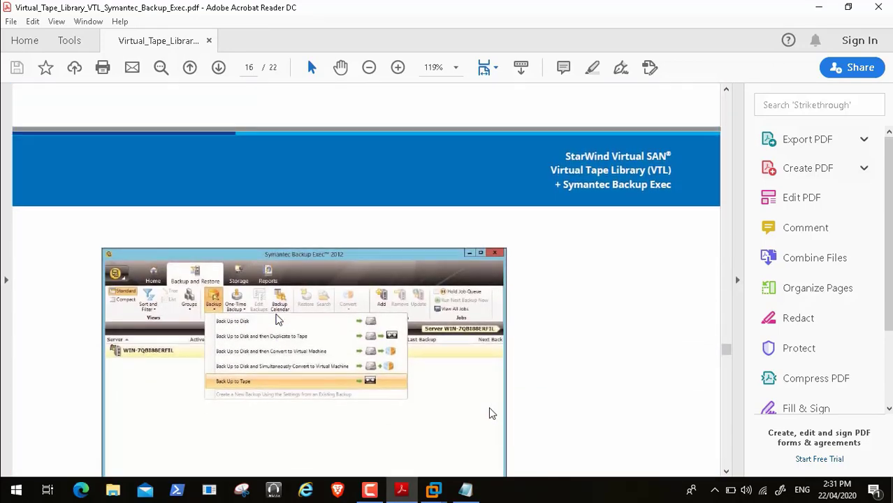
scroll(490, 413, up, 8)
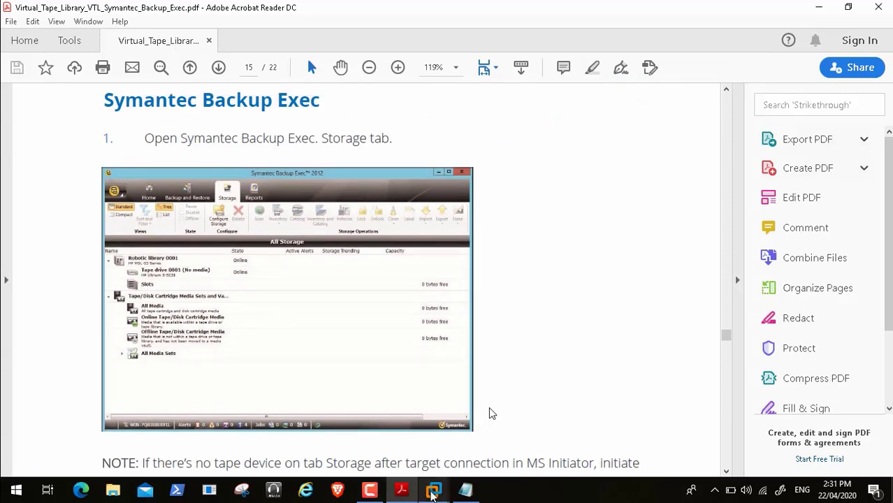
click(433, 489)
Return to the HPGEN8SRVBOT2 VM and launch its Veritas Backup Exec shortcut
click(662, 418)
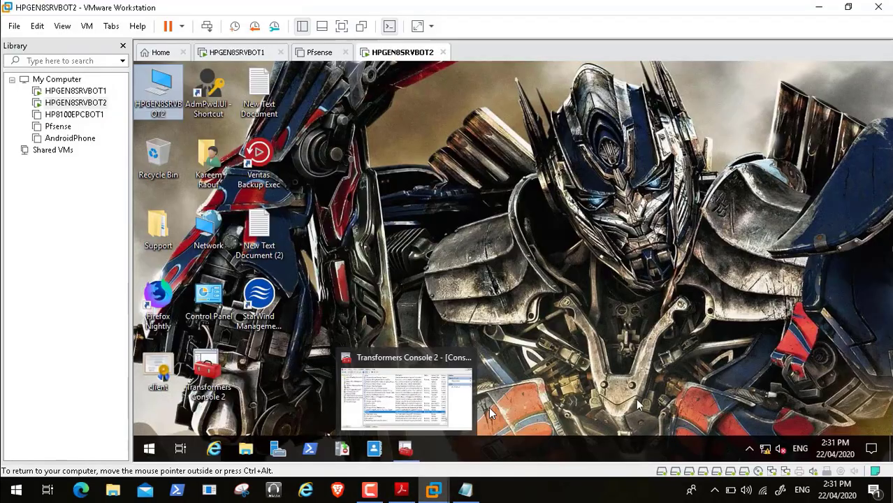
click(260, 165)
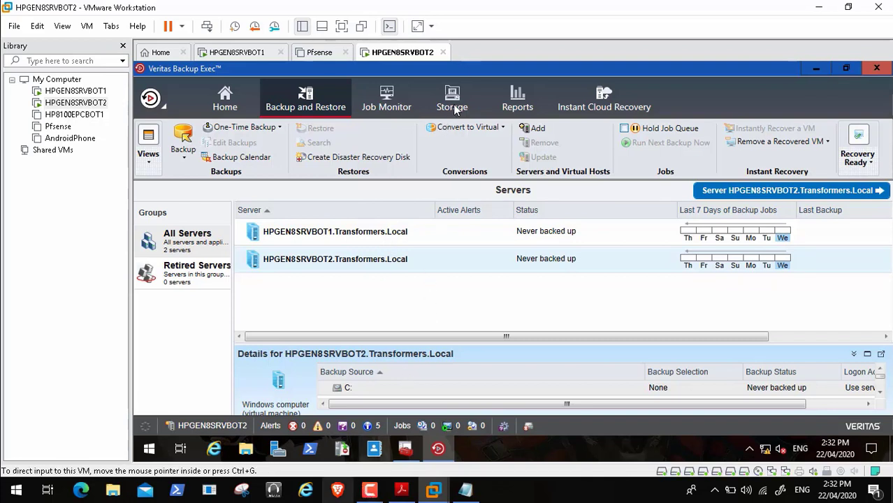
Close What's New with 'Don't show again' ticked and show the Storage overview
click(433, 489)
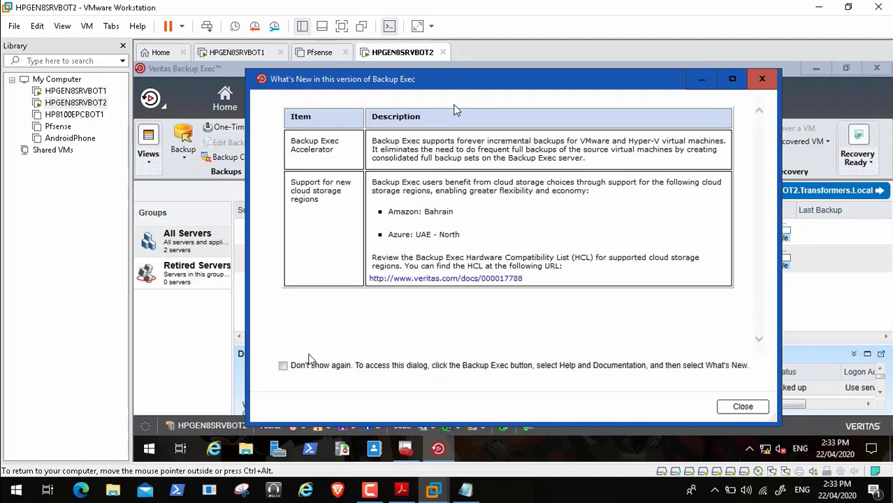
click(284, 366)
click(734, 407)
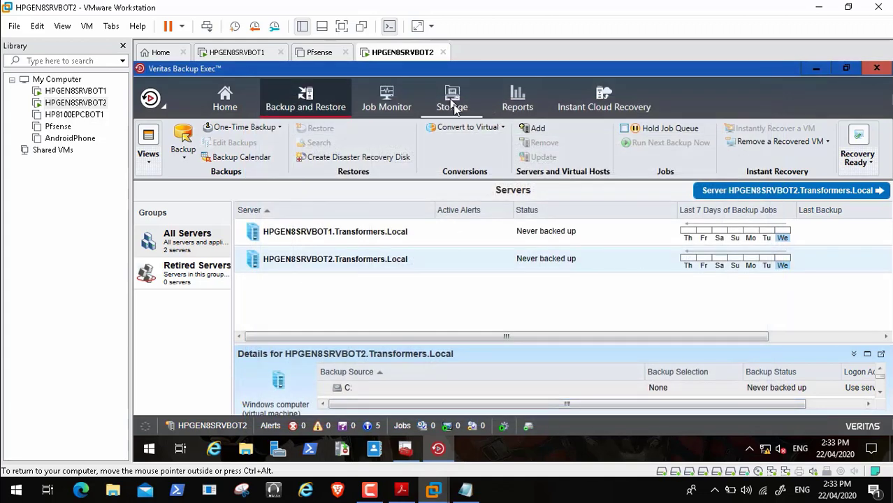
click(452, 104)
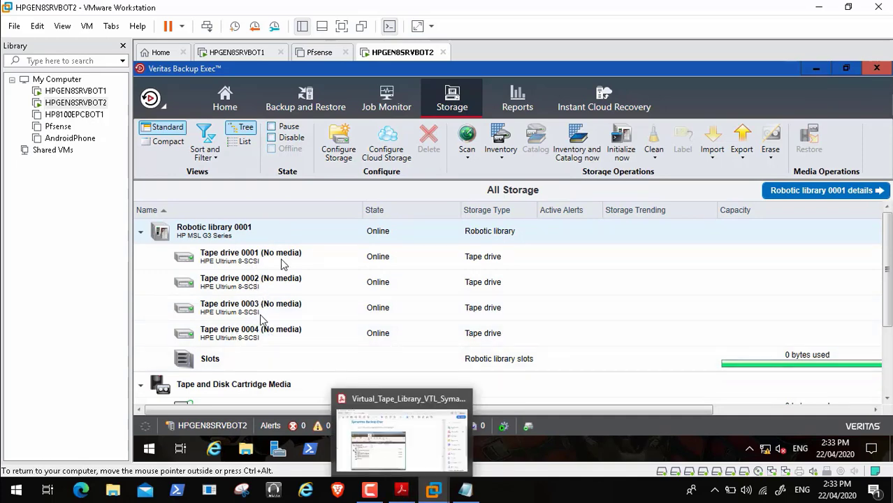
click(405, 493)
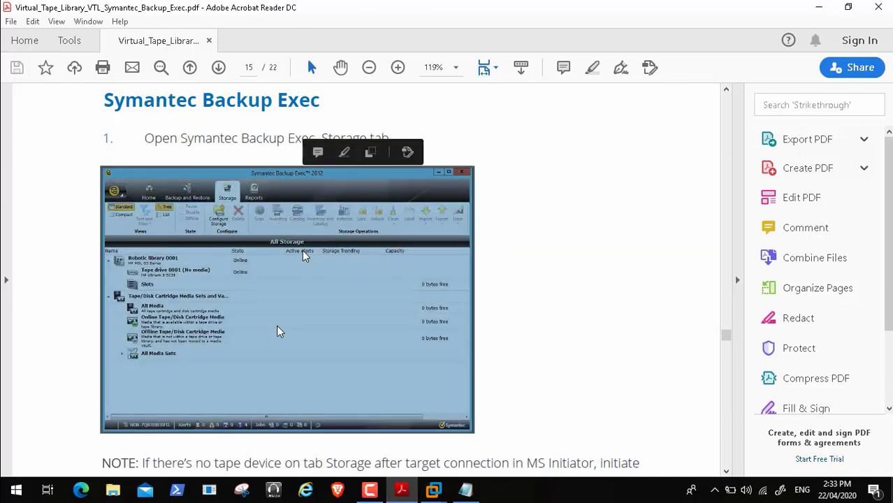
scroll(303, 252, down, 8)
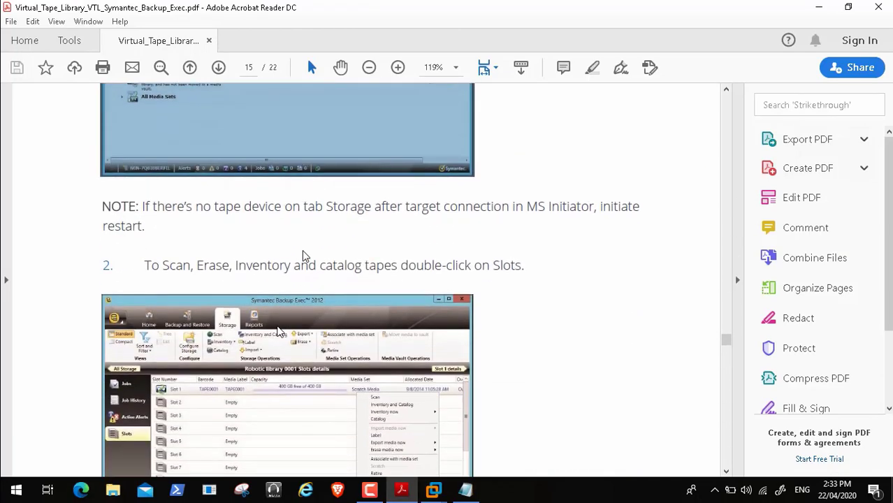
scroll(304, 256, down, 2)
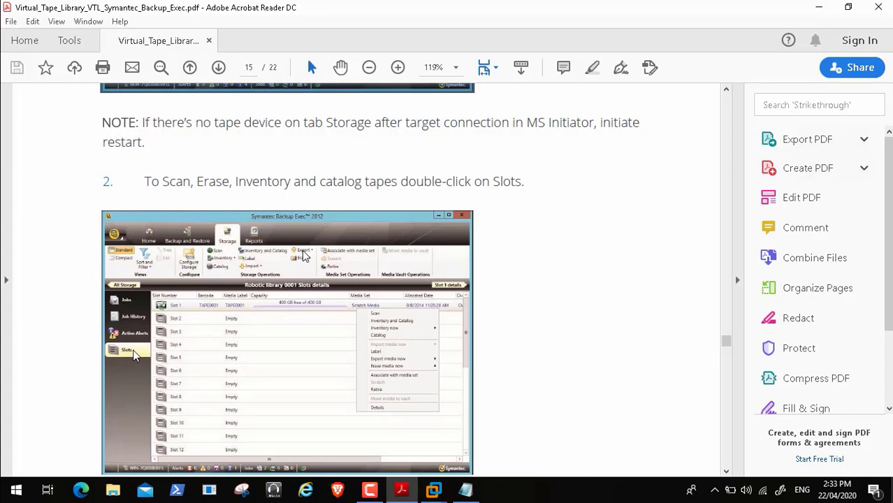
scroll(136, 355, down, 5)
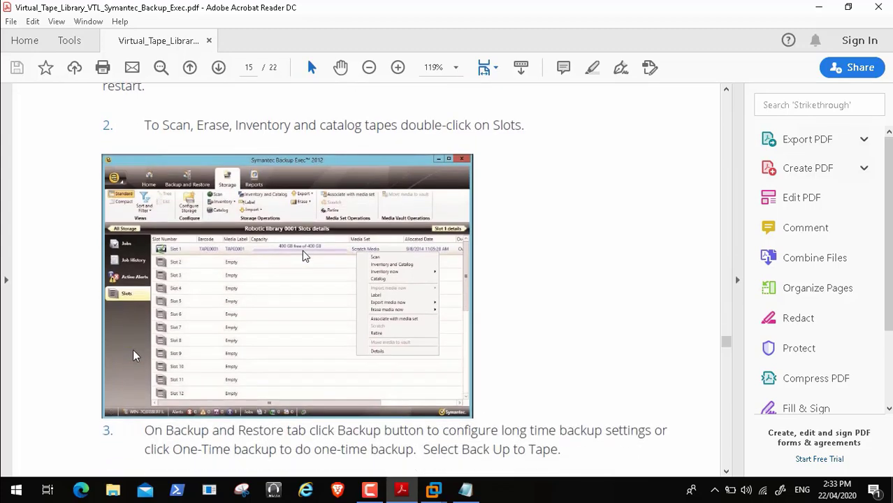
scroll(136, 355, up, 1)
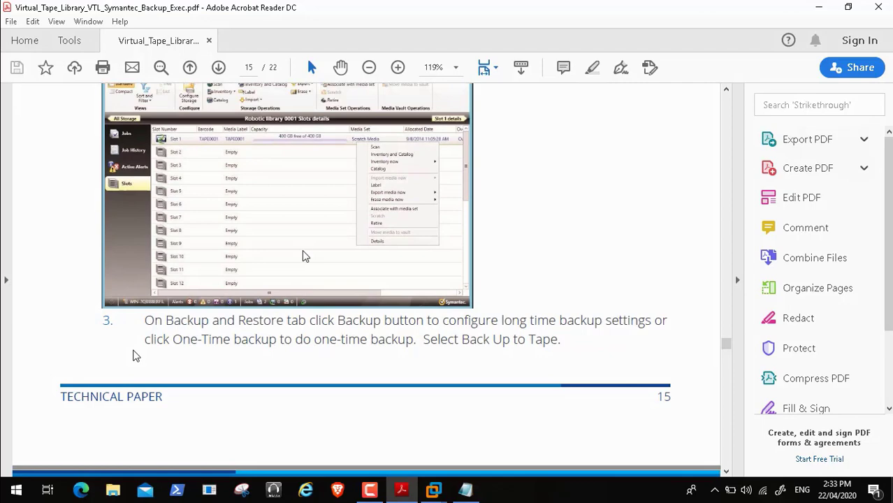
mouse_move(431, 487)
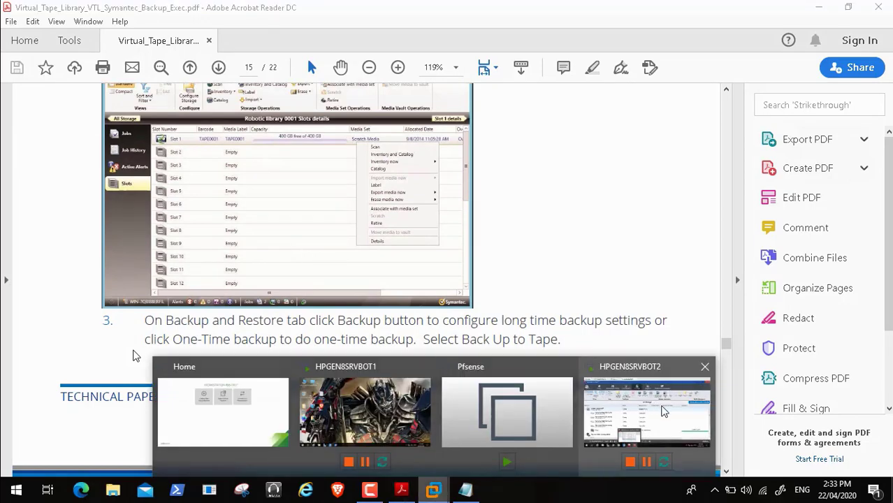
click(664, 410)
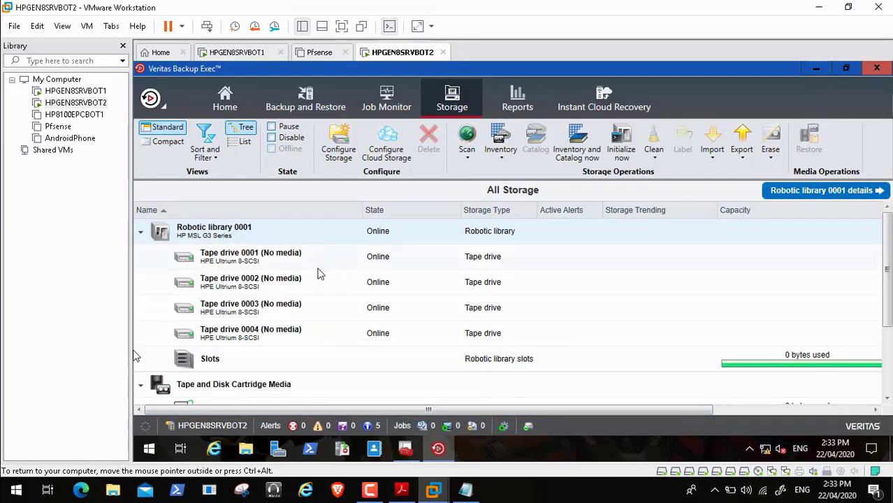
Open the robotic library's Slots details, check Slot 1's actions, and view the empty Jobs list
click(206, 360)
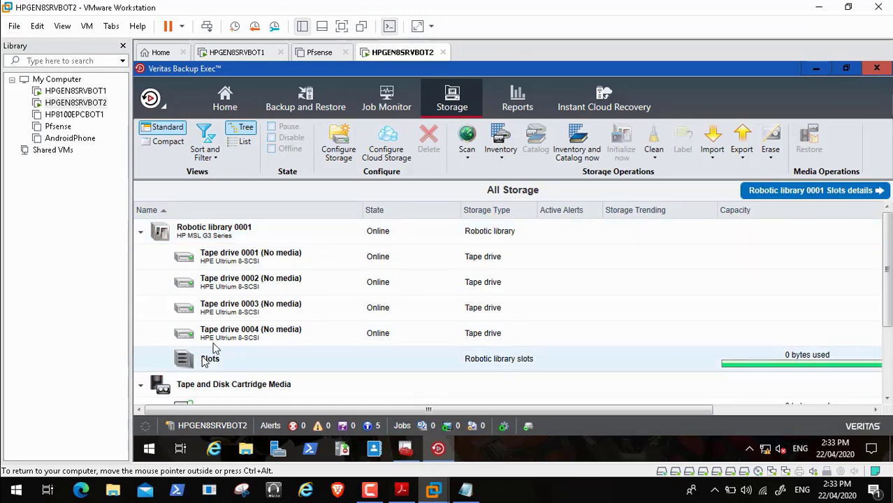
double_click(230, 353)
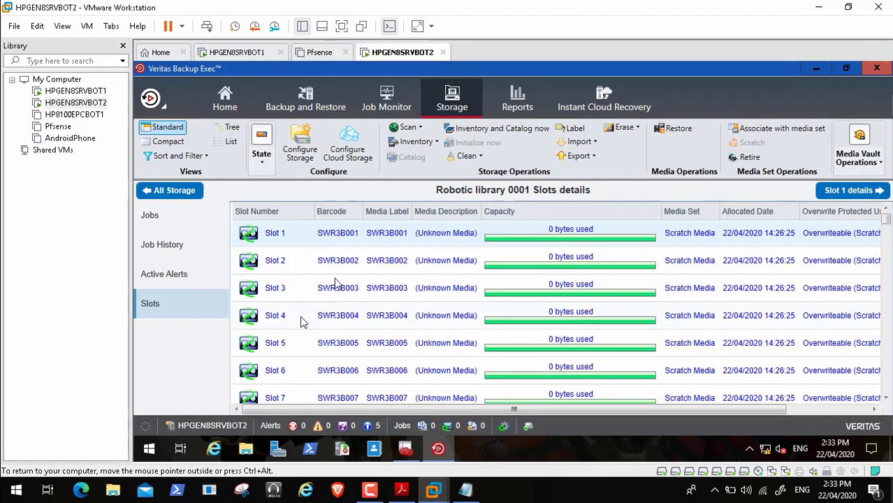
right_click(273, 236)
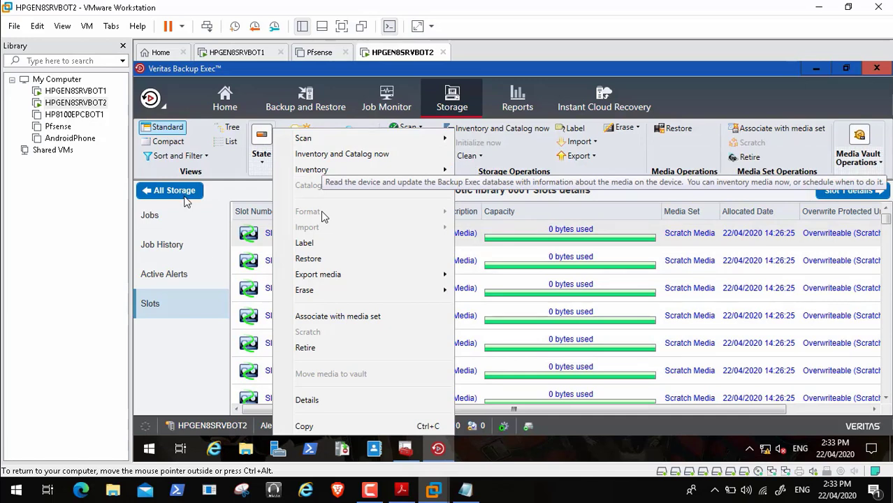
click(204, 222)
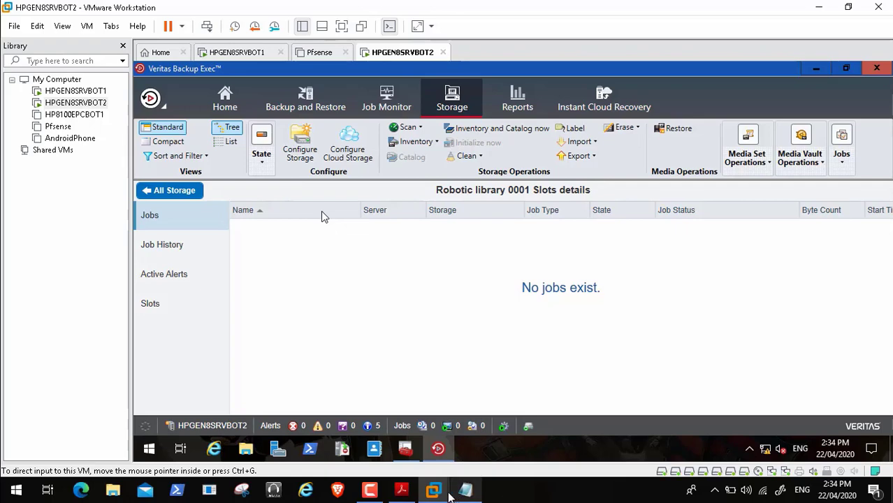
Return to the HPGEN8SRVBOT2 console and look at Backup and Restore's backup destinations
click(401, 491)
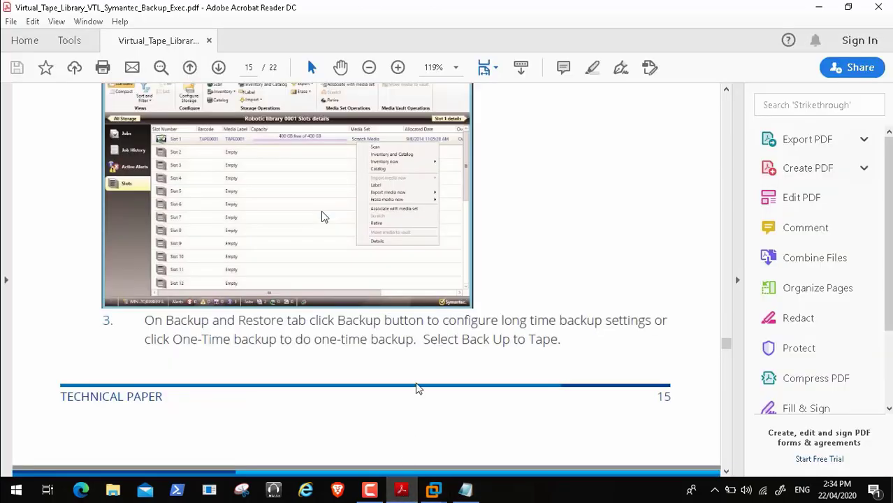
click(432, 492)
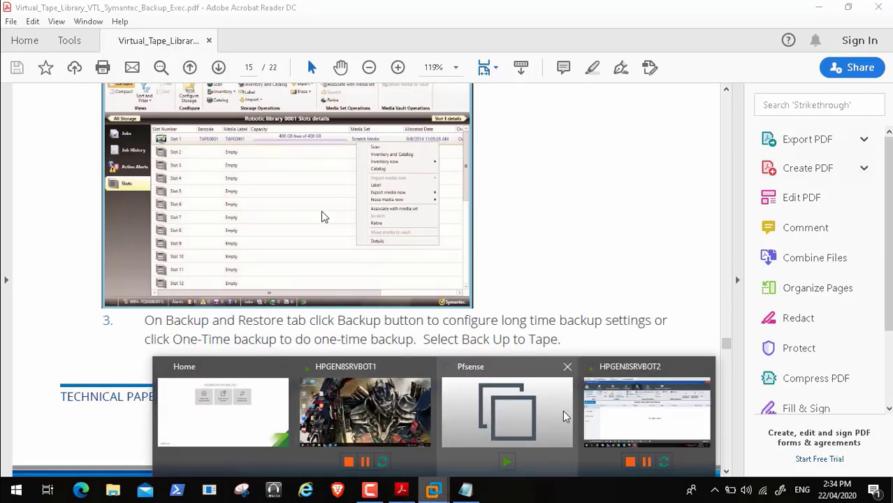
click(610, 411)
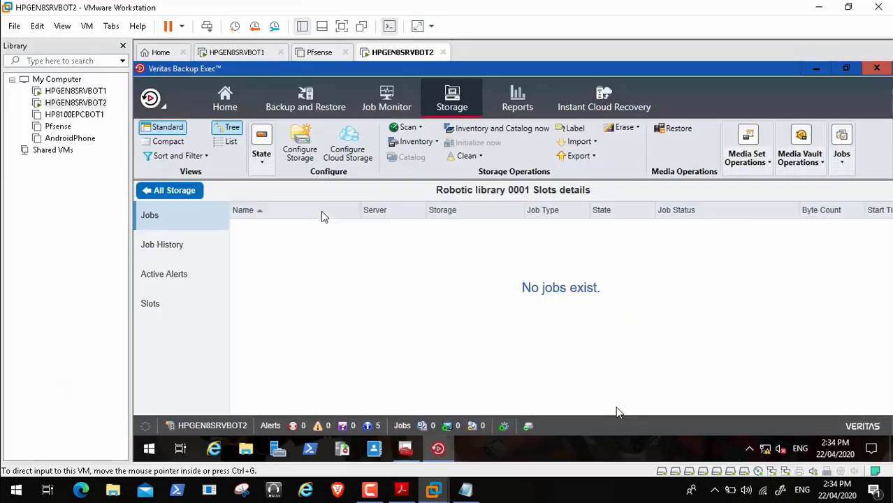
click(308, 100)
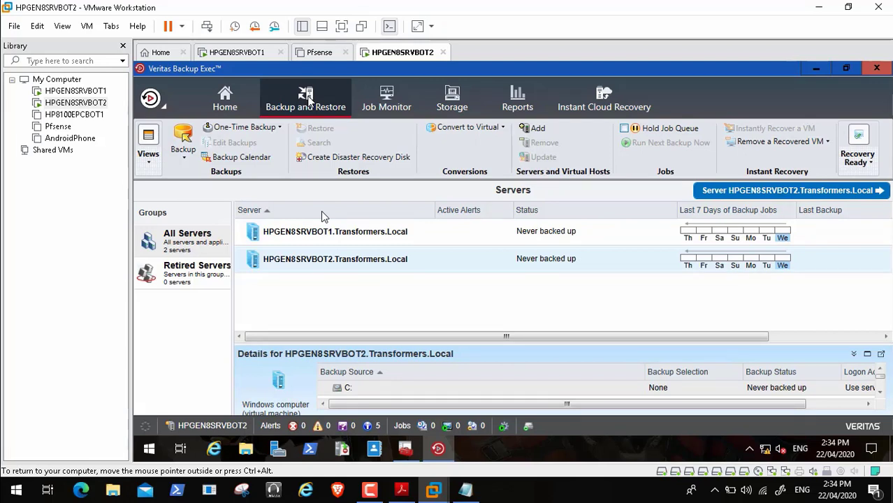
click(186, 159)
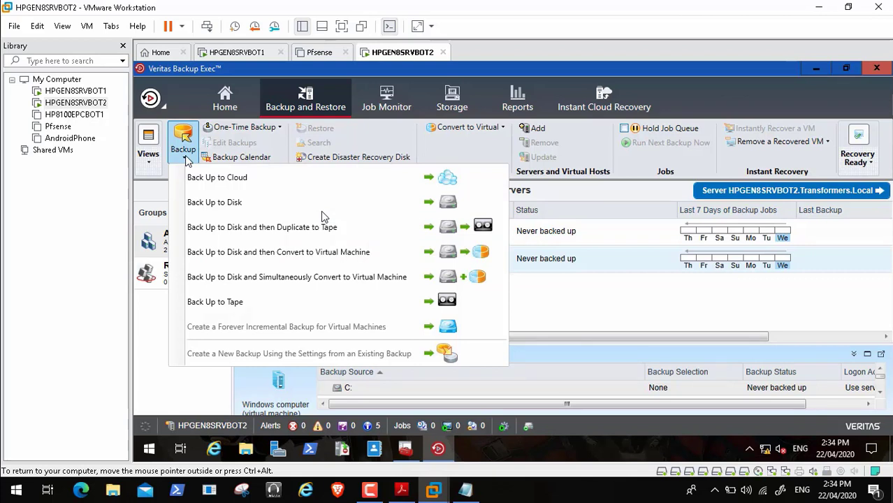
click(652, 299)
Select server HPGEN8SRVBOT1 and start a Back Up to Tape job
click(374, 235)
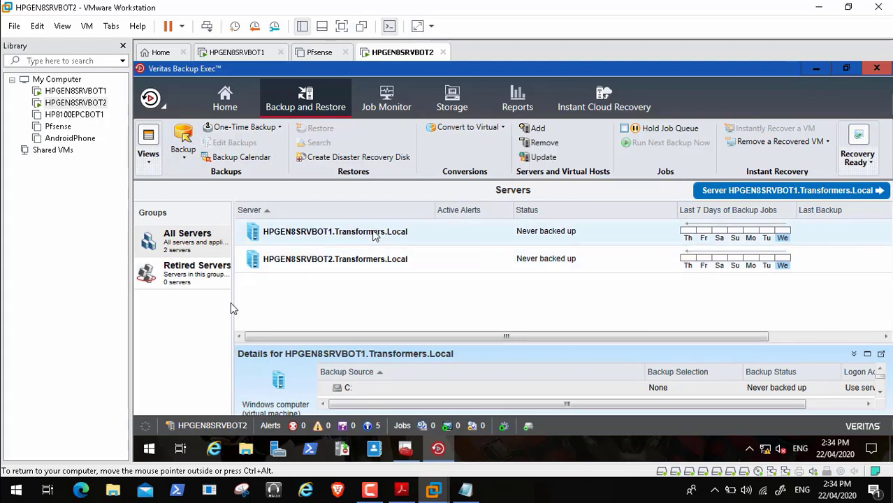
click(185, 158)
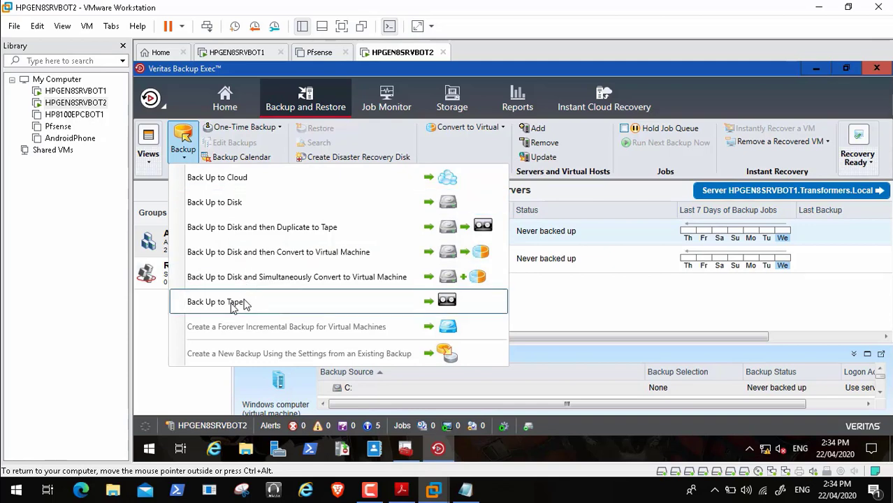
click(259, 304)
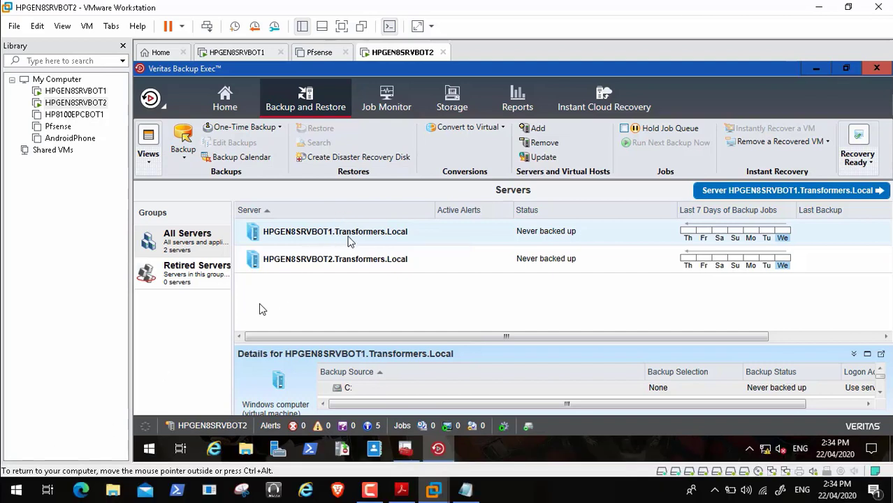
key(space)
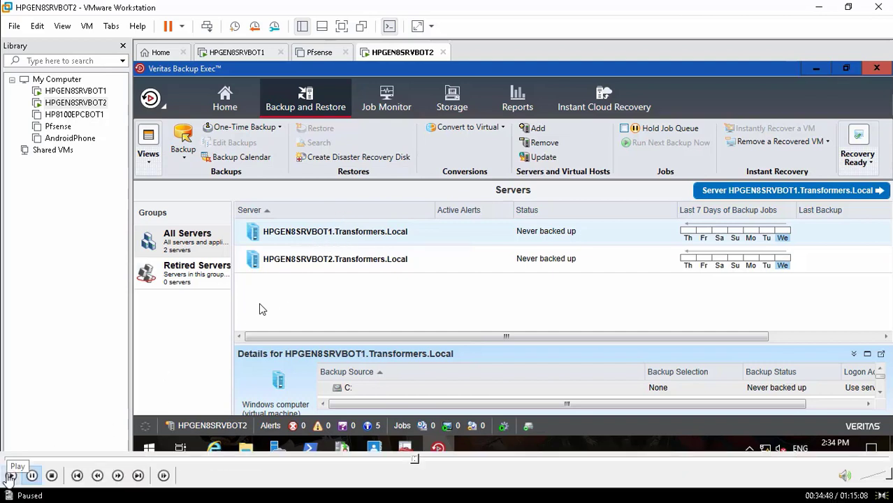
key(space)
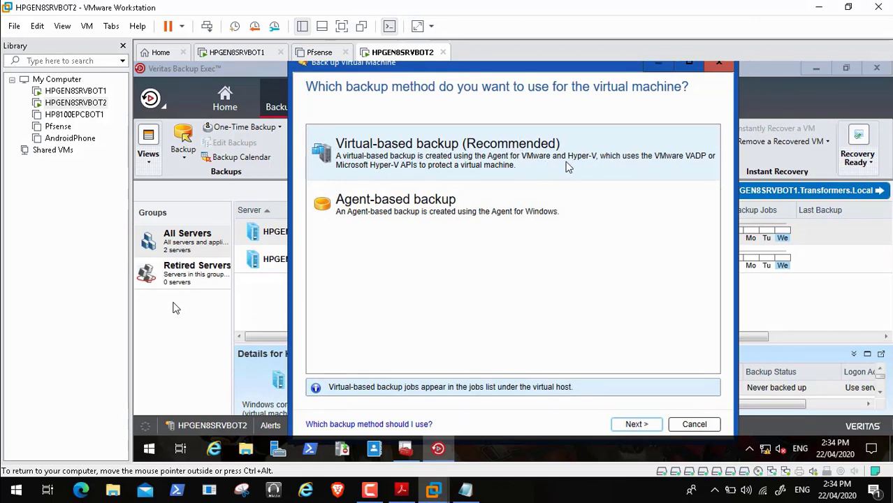
Choose Agent-based backup in full-screen view and continue to Backup Definition Properties
click(494, 205)
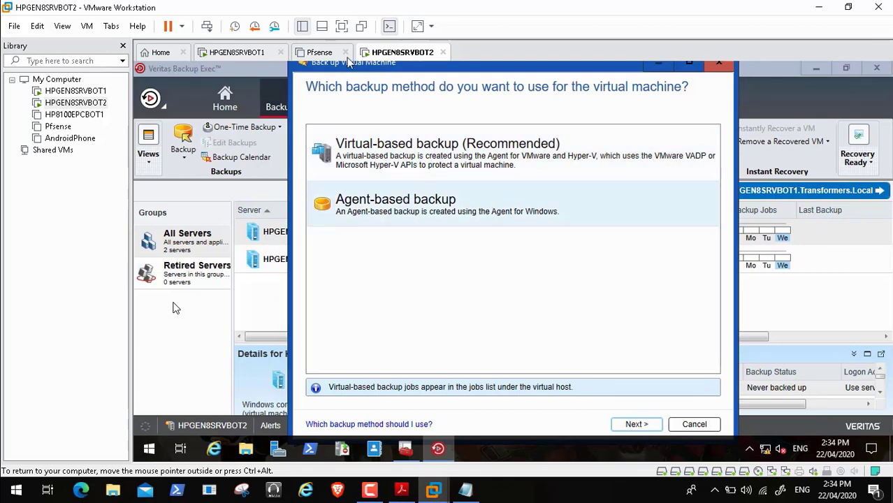
click(341, 27)
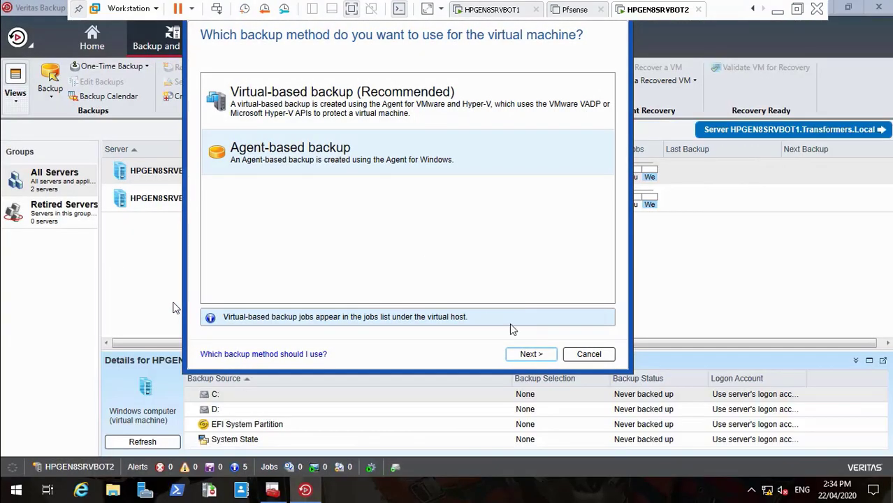
click(531, 354)
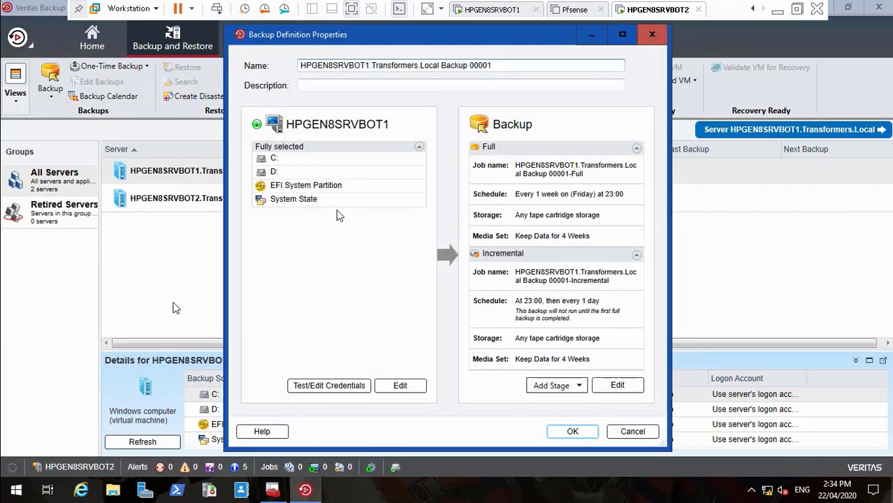
mouse_move(39, 495)
click(31, 475)
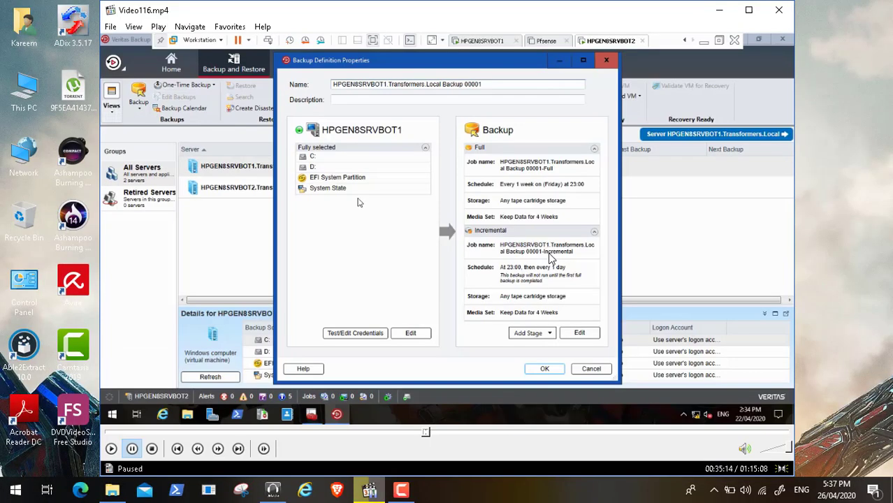
Launch Event Viewer from the Start menu's Administrative Tools
key(super)
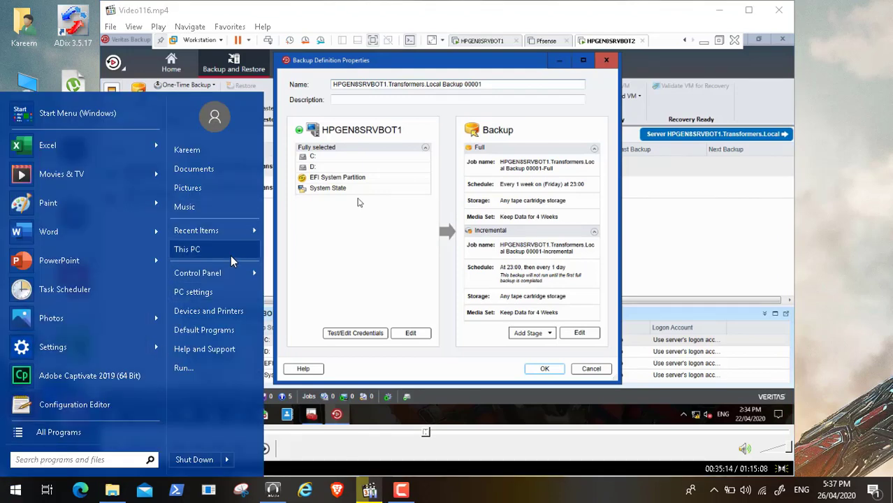
mouse_move(231, 279)
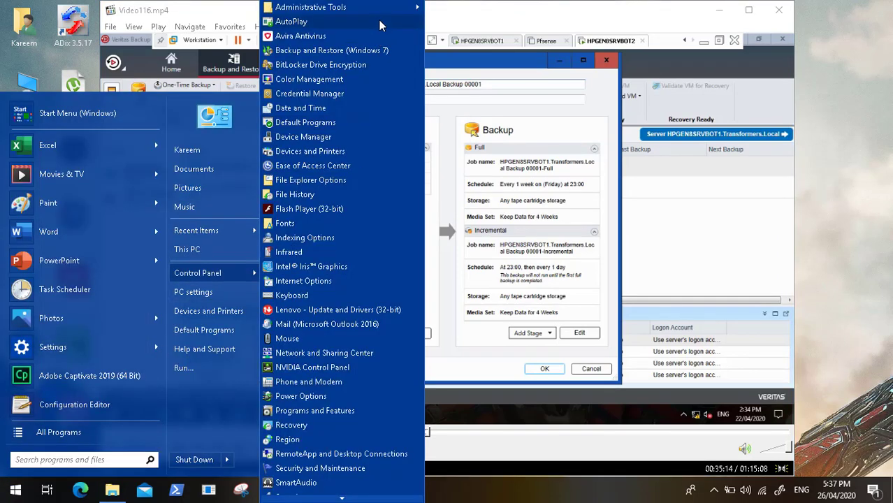
mouse_move(388, 8)
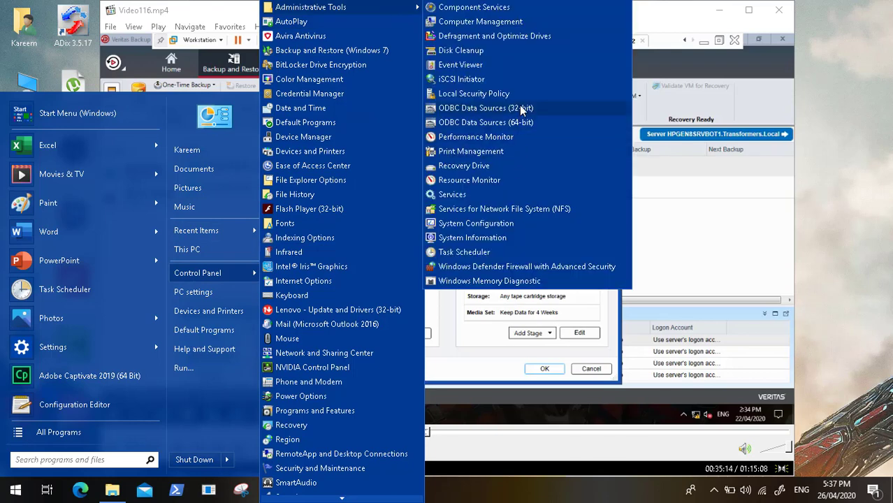
click(518, 73)
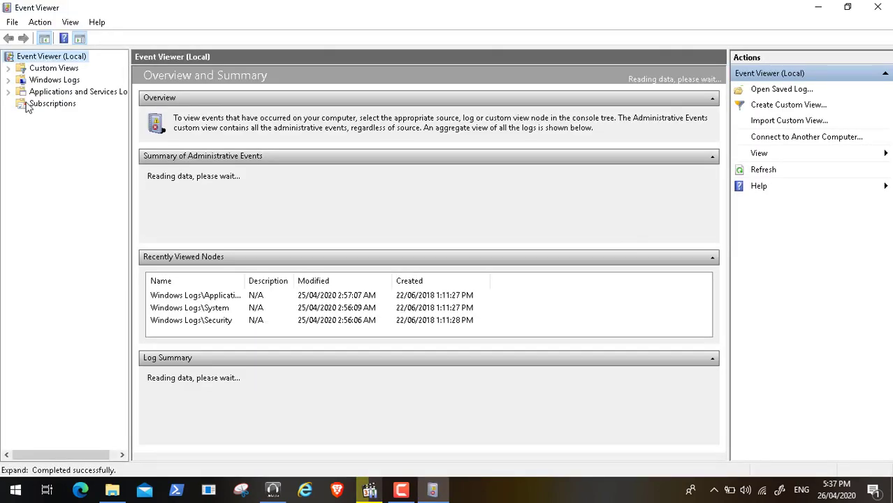
Open the Properties of the Application log under Windows Logs
click(8, 79)
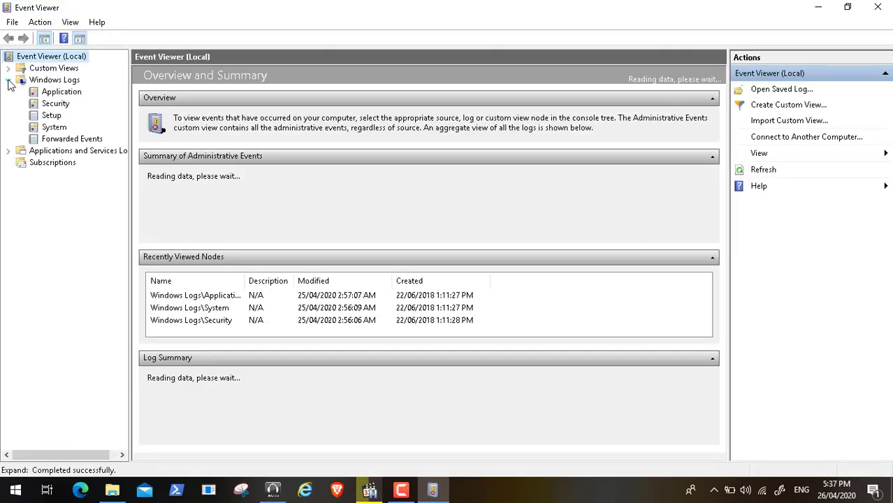
click(58, 95)
right_click(59, 95)
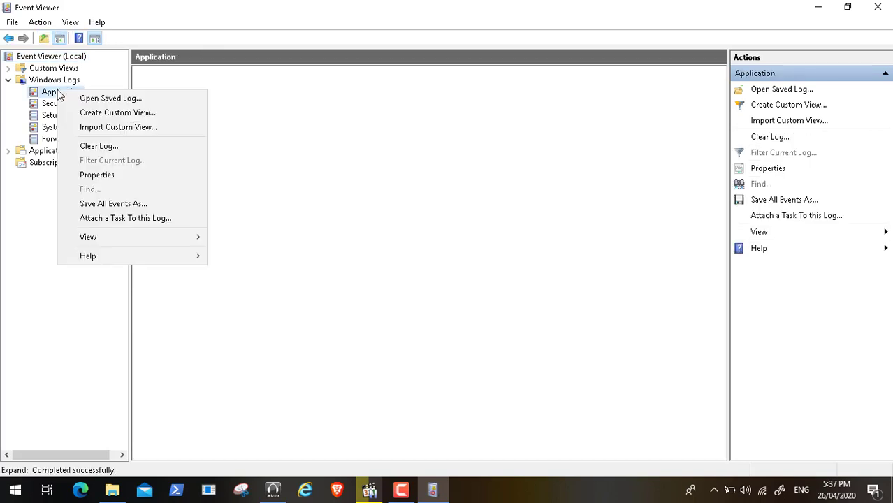
click(126, 175)
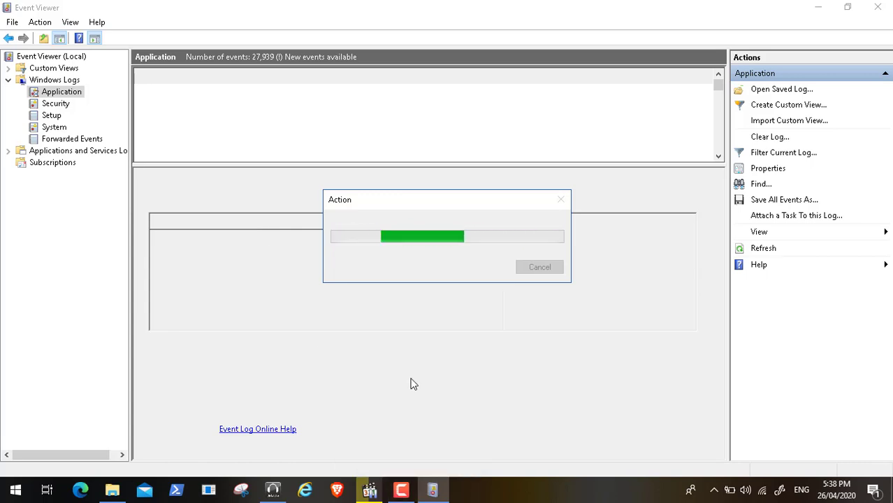
click(402, 492)
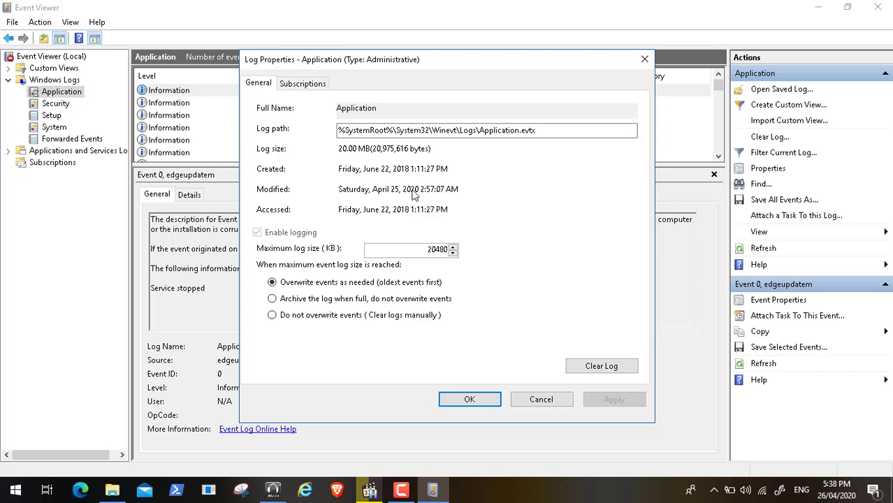
Highlight the 20480 KB maximum log size, then cancel the Log Properties dialog
double_click(438, 253)
click(524, 403)
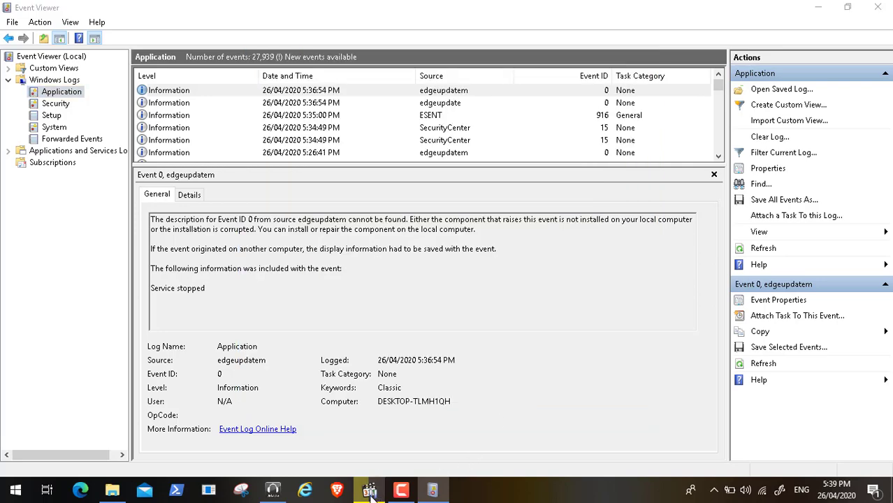
Bring the tutorial video back to the front and show it full screen
click(369, 490)
double_click(515, 273)
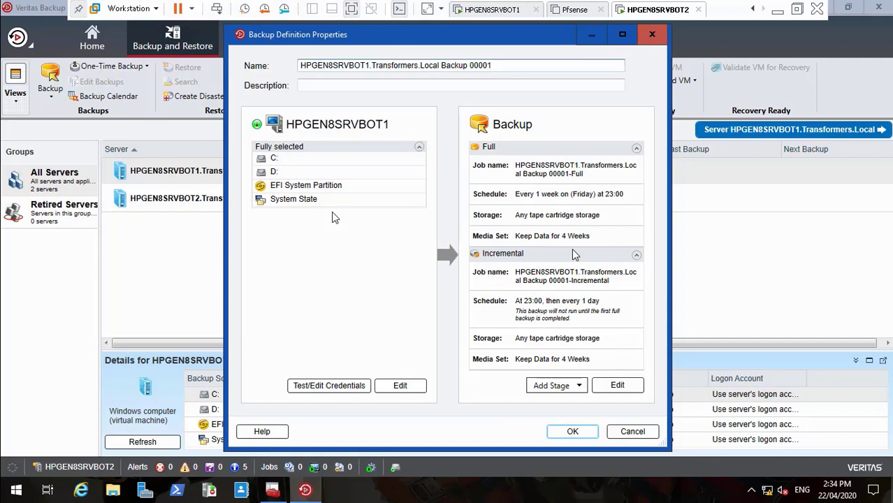
Open Backup Selections to edit the HPGEN8SRVBOT1 drives and System State
mouse_move(52, 475)
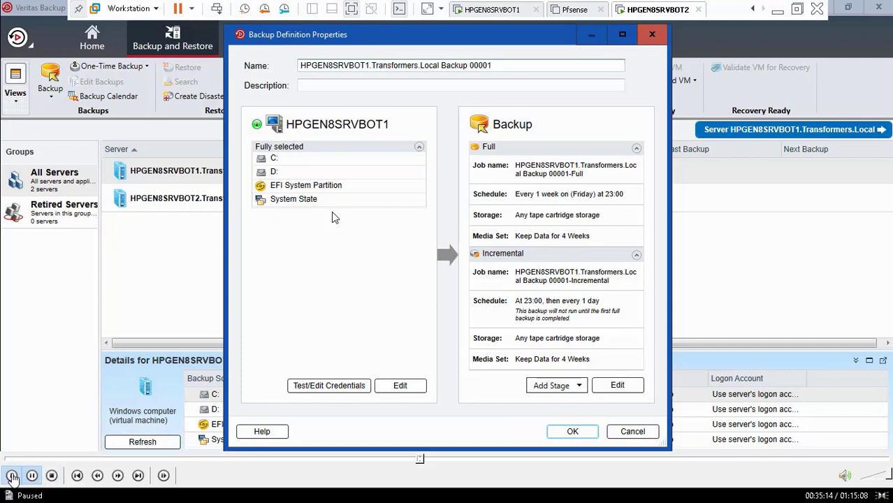
click(12, 476)
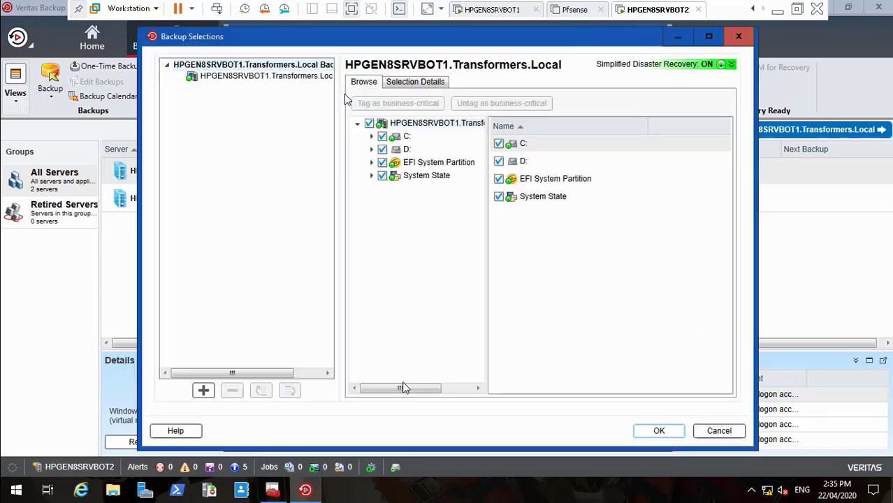
Exclude the C: drive, include System State, and expand the D: drive
click(382, 137)
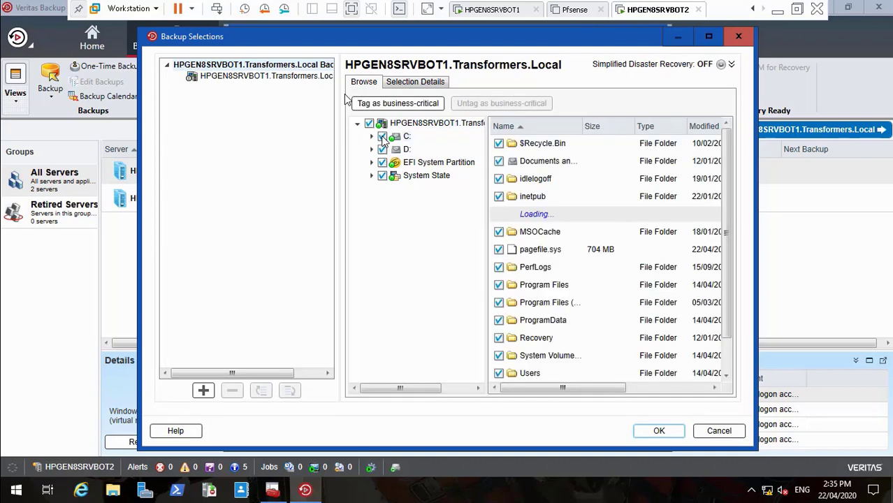
click(382, 137)
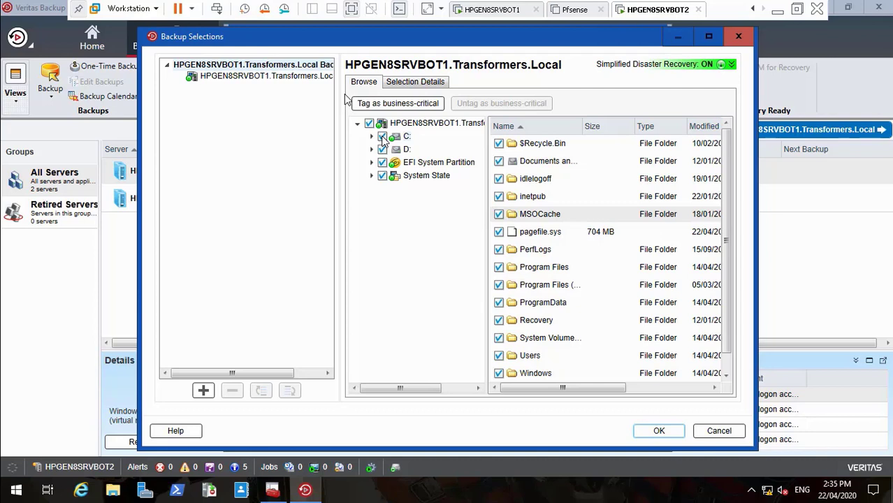
click(383, 137)
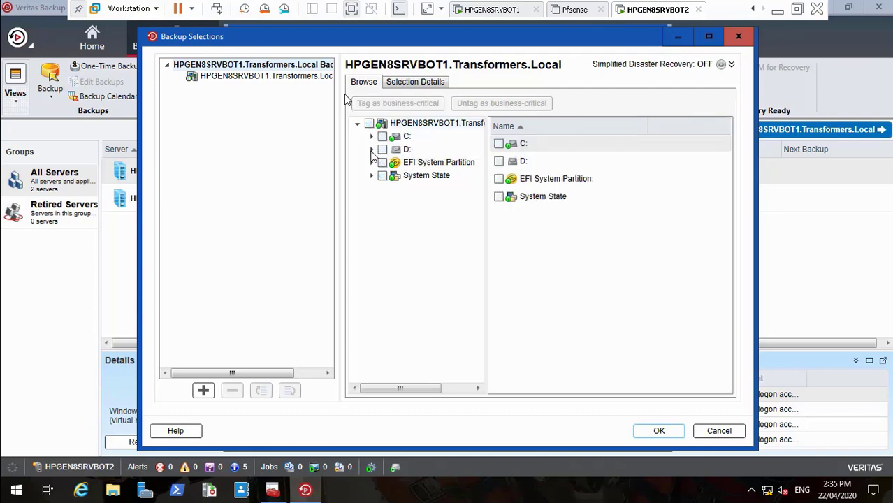
click(382, 176)
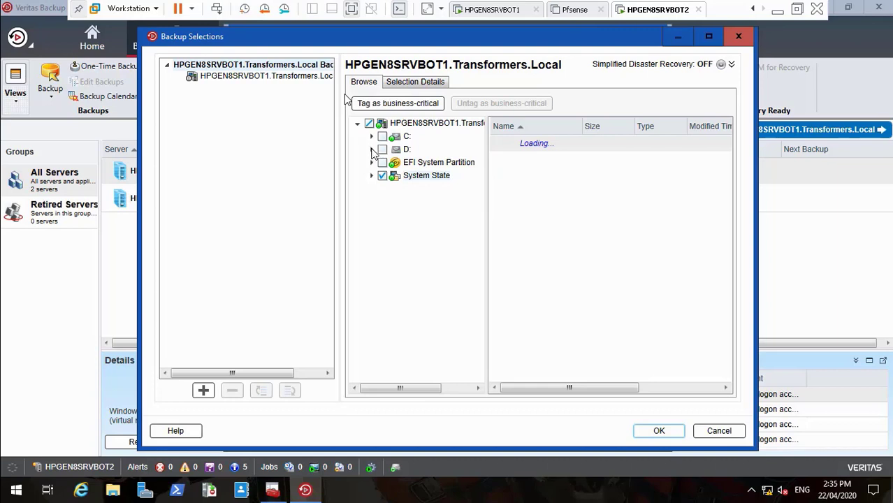
click(372, 150)
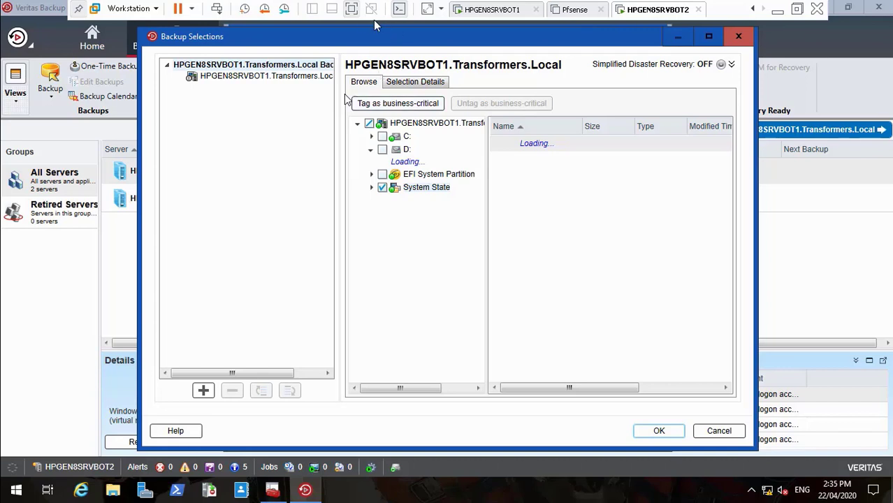
Tick the D: folders DHCPBackup, BackEventLogs and Transformers, then confirm the selections
click(354, 10)
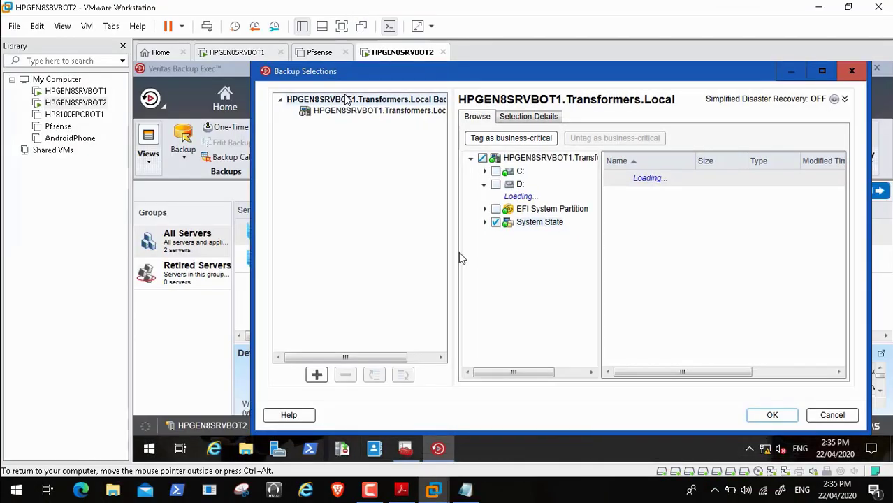
click(369, 489)
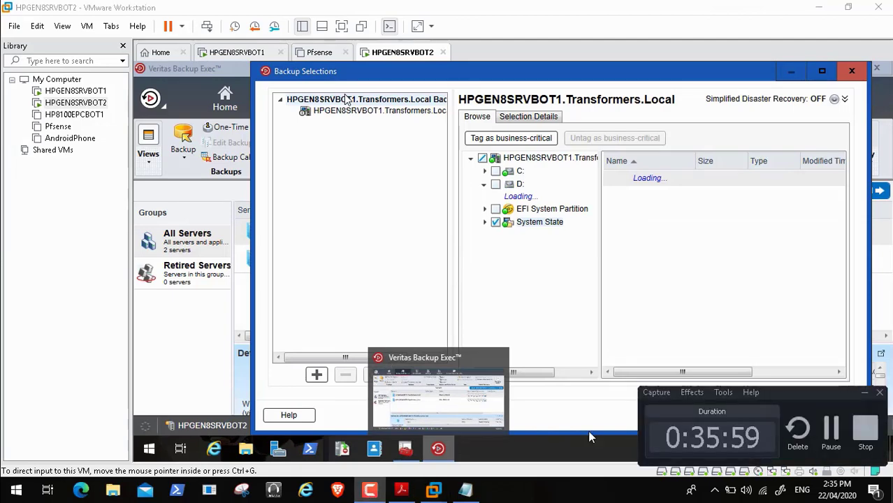
click(831, 430)
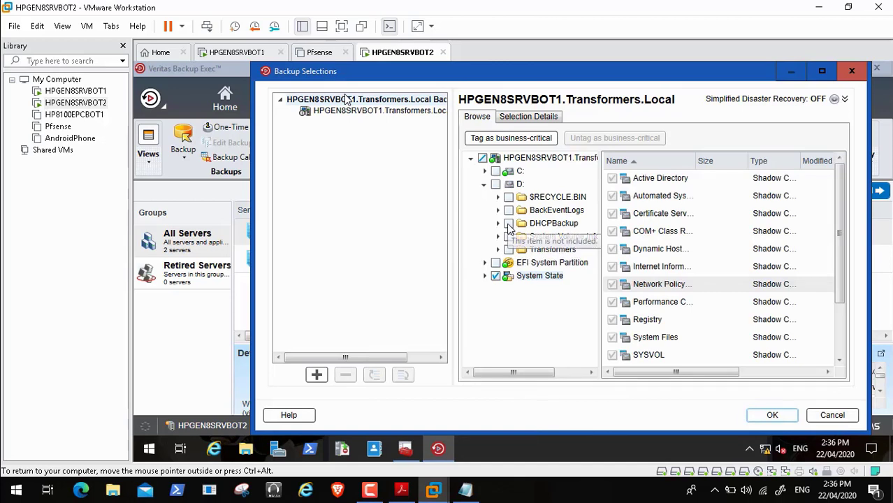
click(508, 223)
click(508, 210)
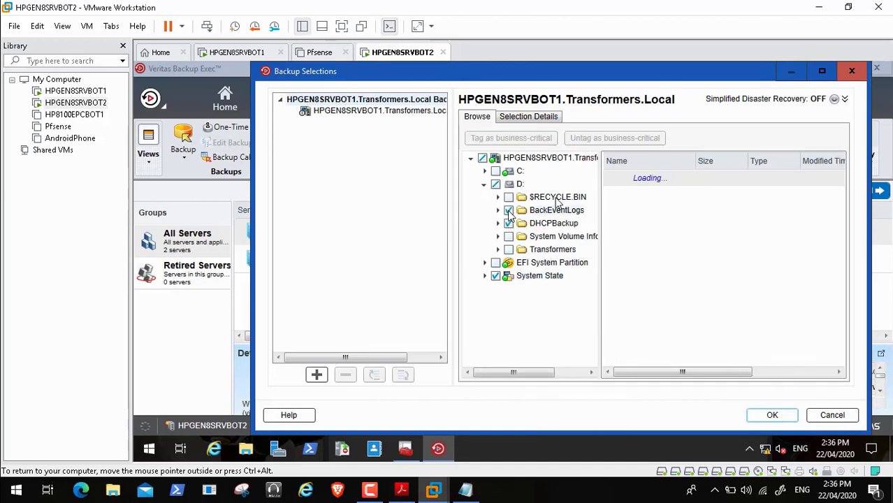
click(508, 249)
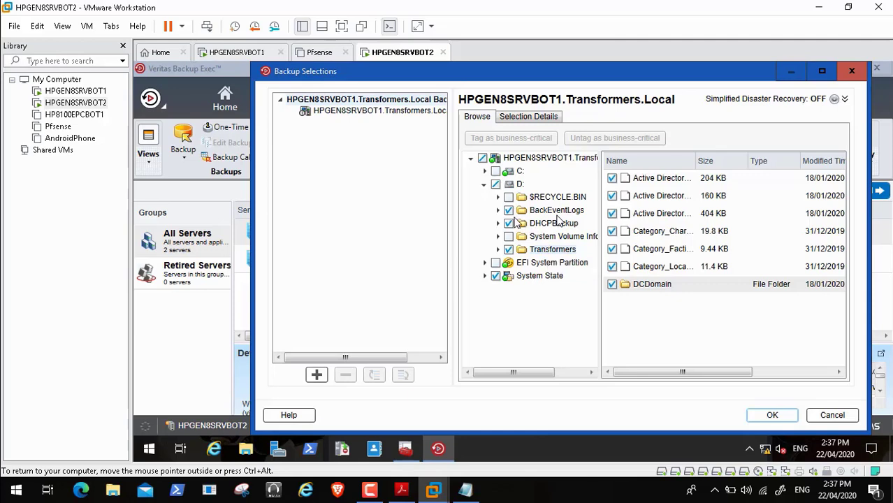
click(772, 415)
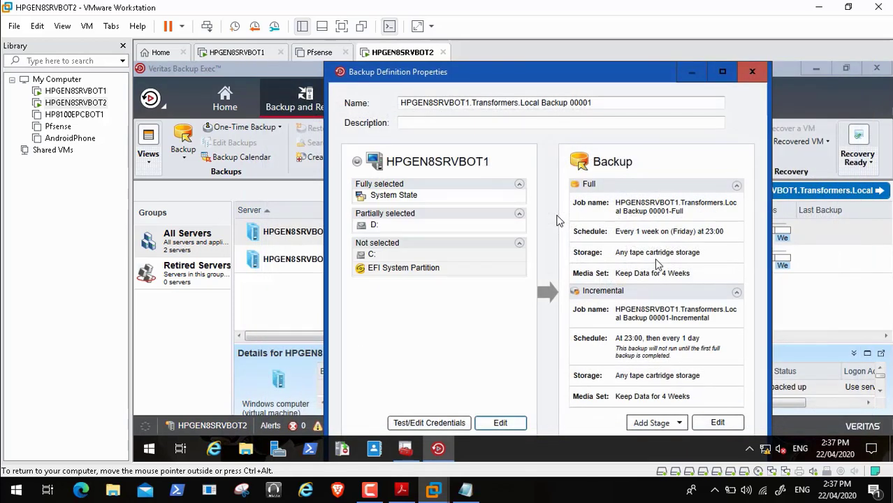
Return the VM to full screen and open the Schedule settings: weekly Friday Full, daily Incremental at 23:00
click(341, 26)
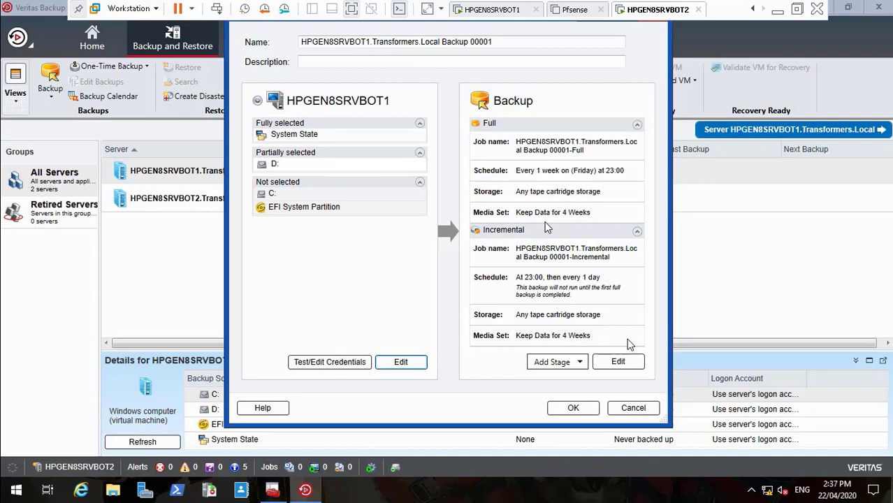
click(626, 363)
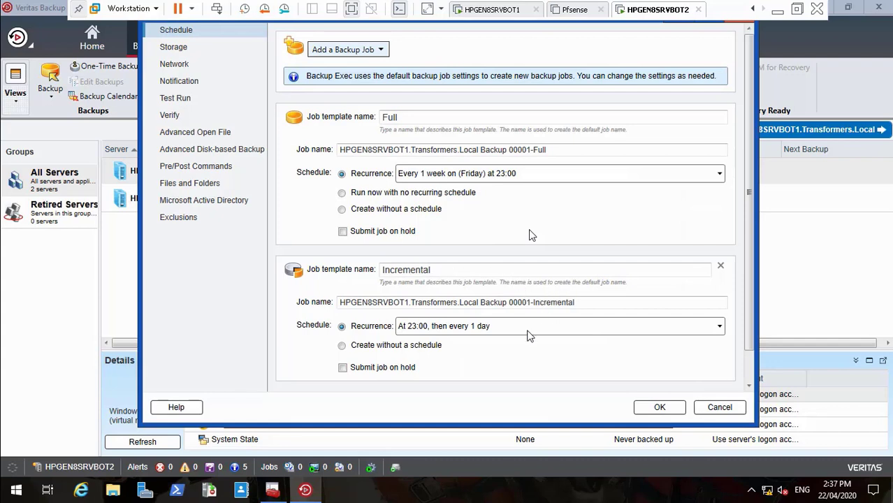
Switch to Brave and replace the hp tape drive results with a search for 'backup job types'
double_click(441, 306)
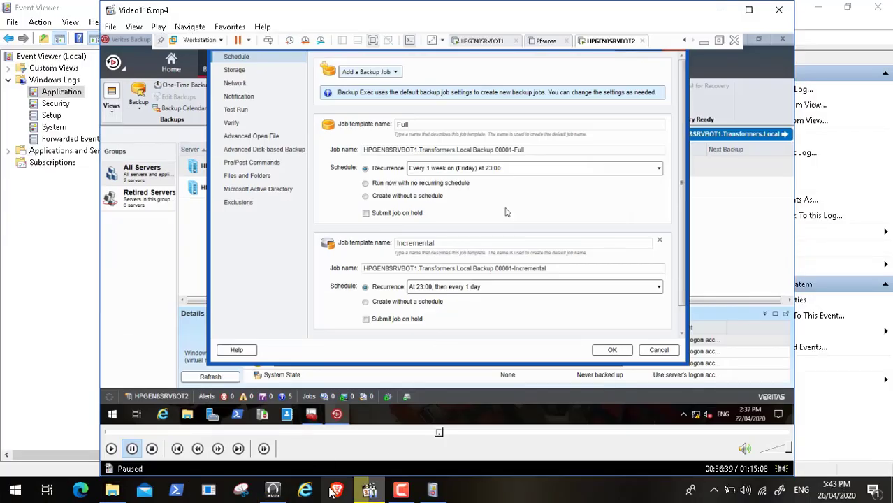
click(333, 492)
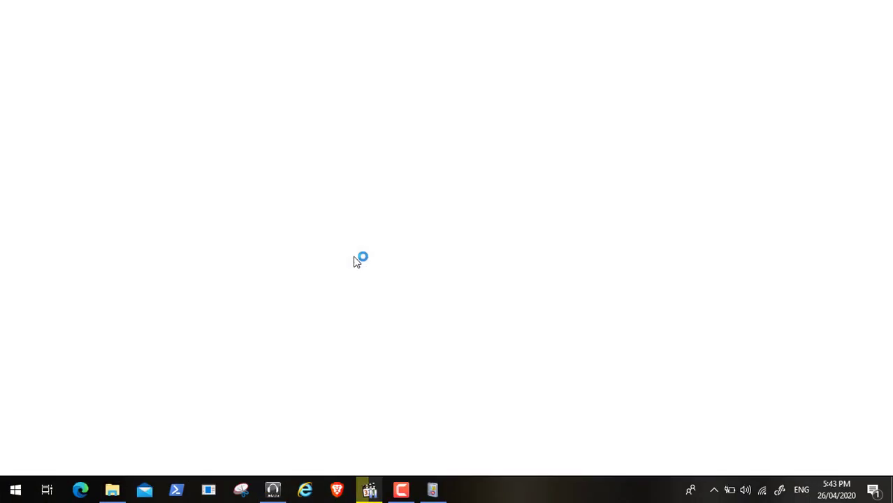
click(225, 32)
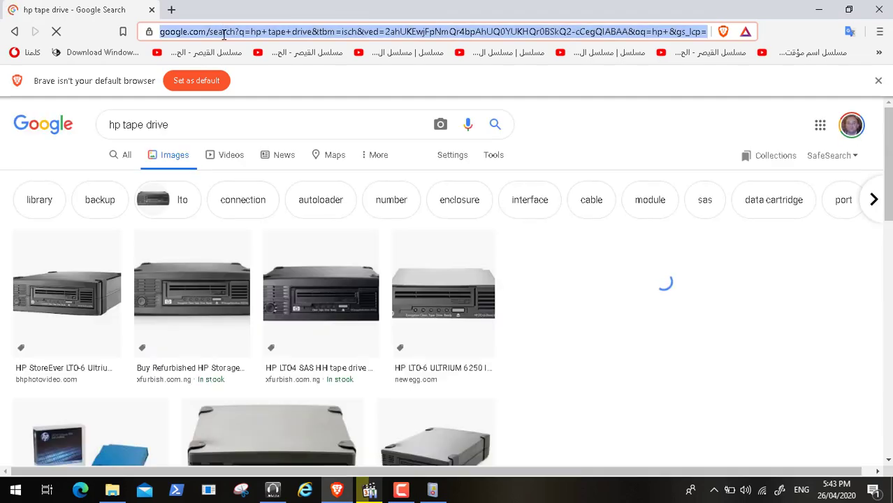
key(BackSpace)
text(bac)
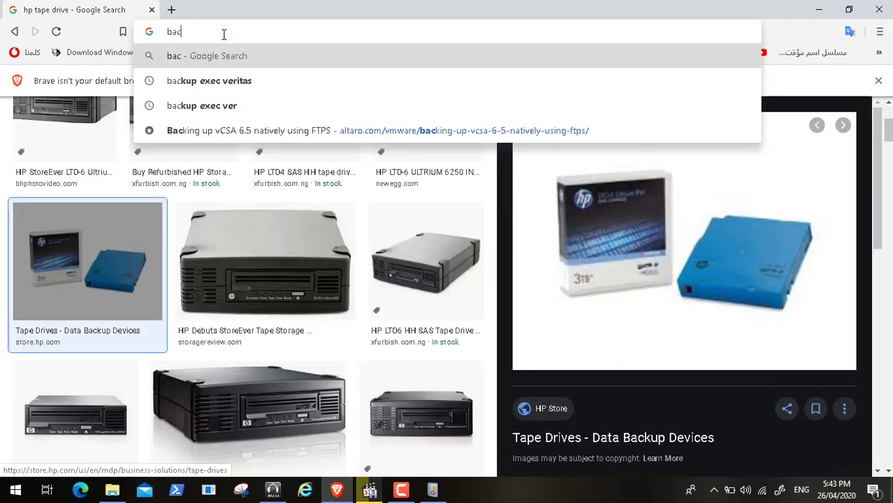
text(kup jo)
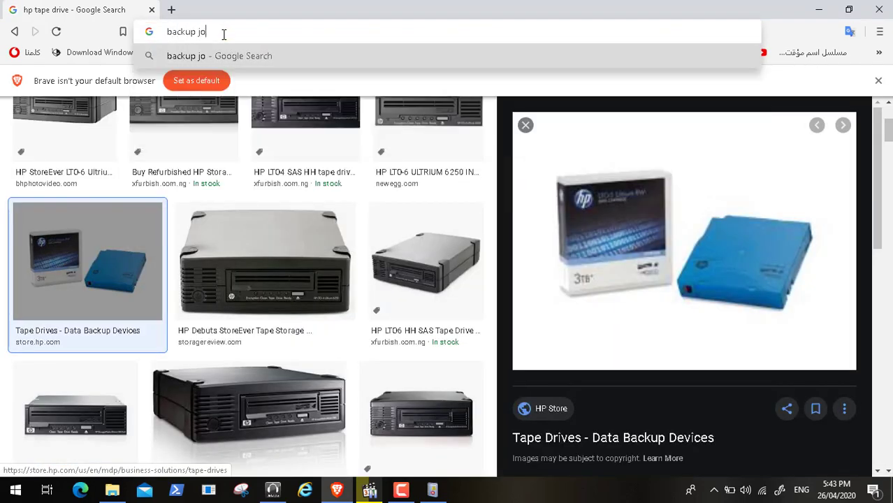
text(b ty)
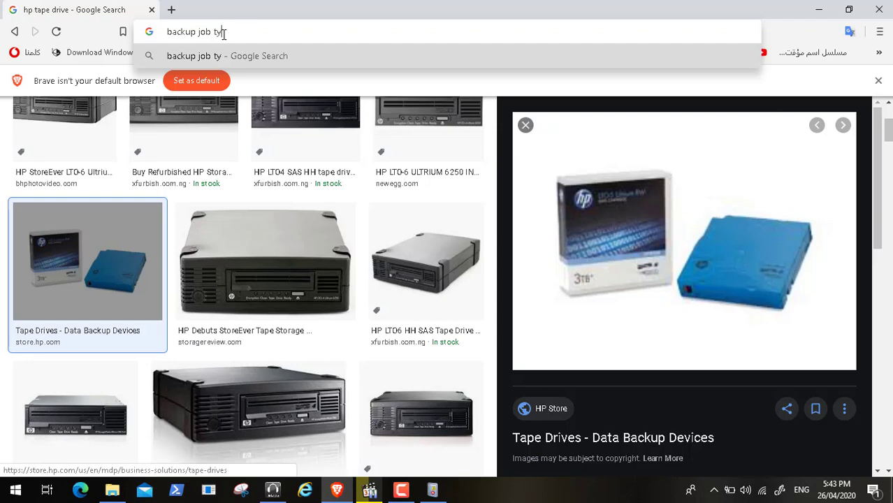
text(pes)
Run the 'backup job types' search and scroll TechTarget's backup-types article to Full backups
key(Return)
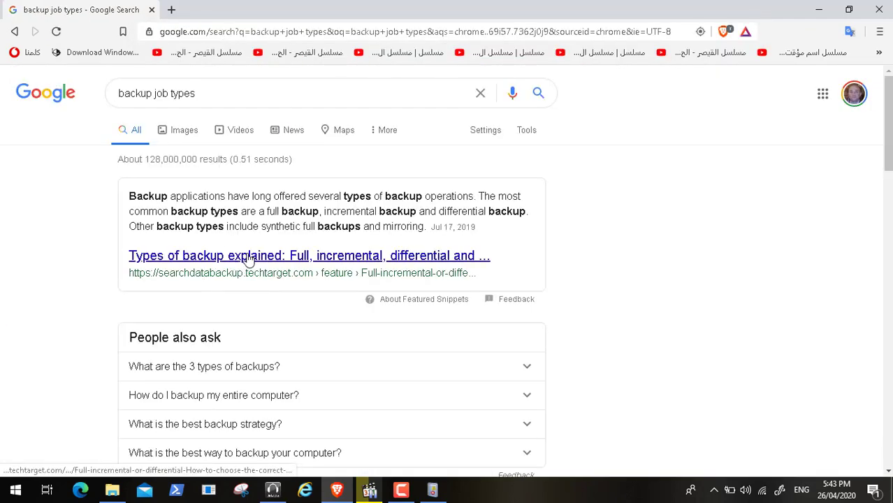
click(249, 260)
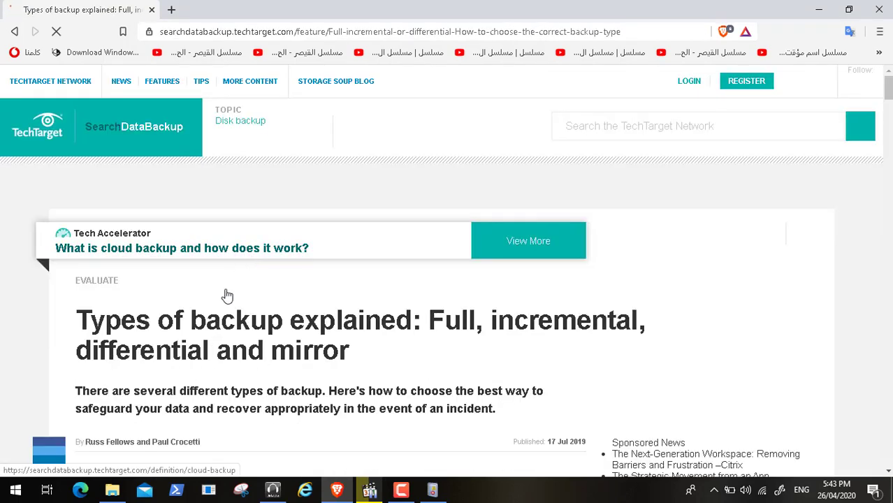
scroll(225, 295, down, 2)
scroll(226, 295, down, 5)
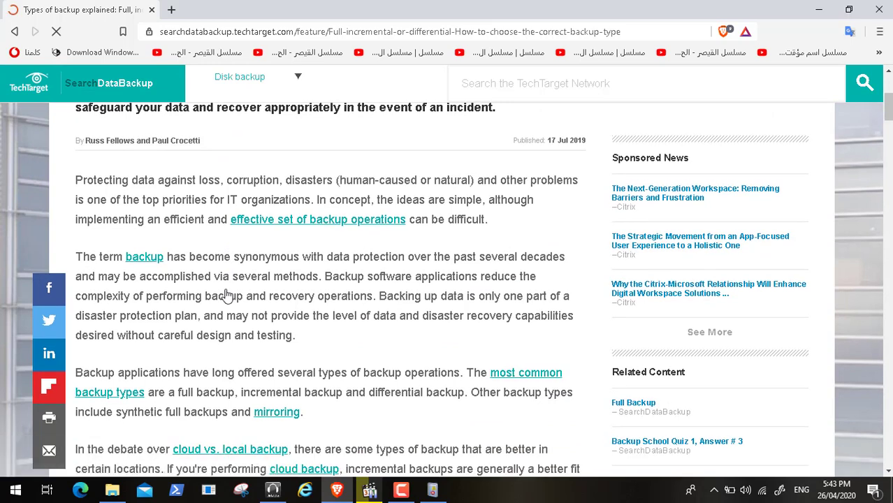
scroll(227, 296, down, 4)
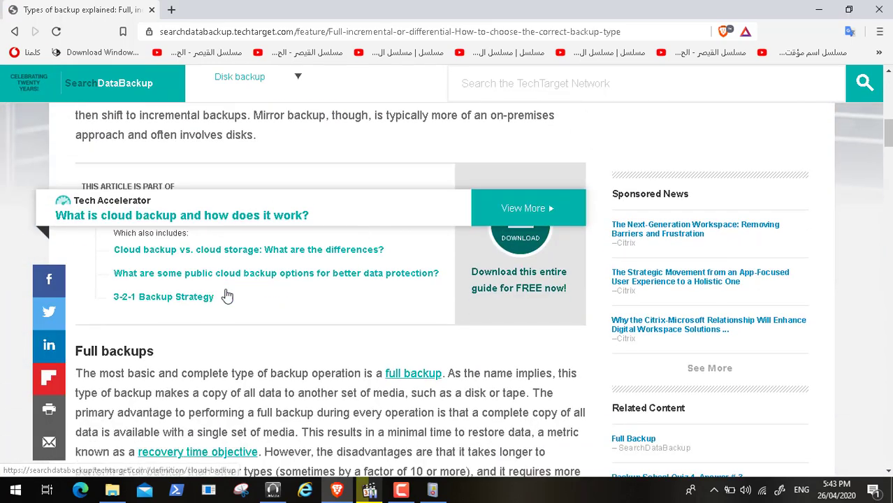
scroll(227, 296, down, 1)
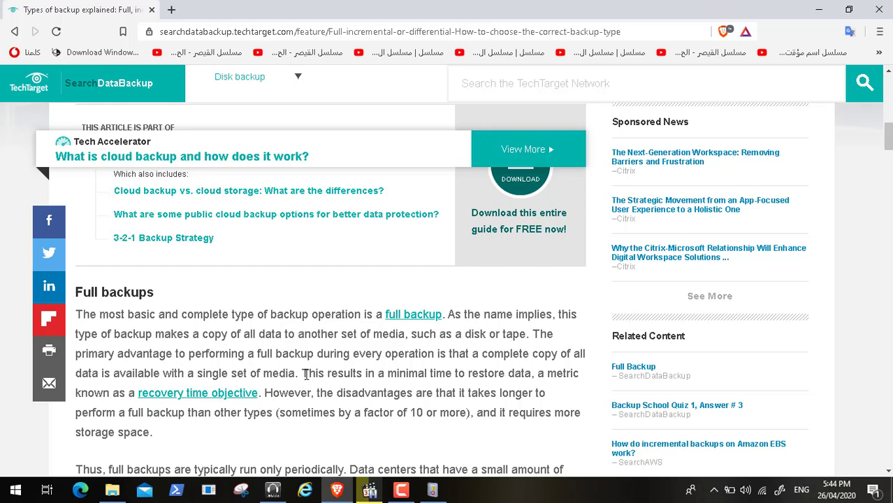
Minimize the open windows and open ADToolsCollection on Data (D:) through This PC
click(370, 491)
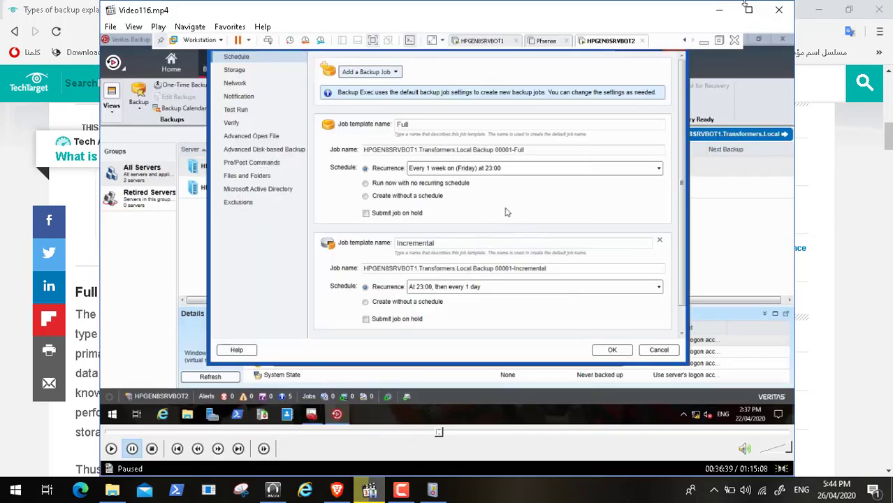
click(719, 10)
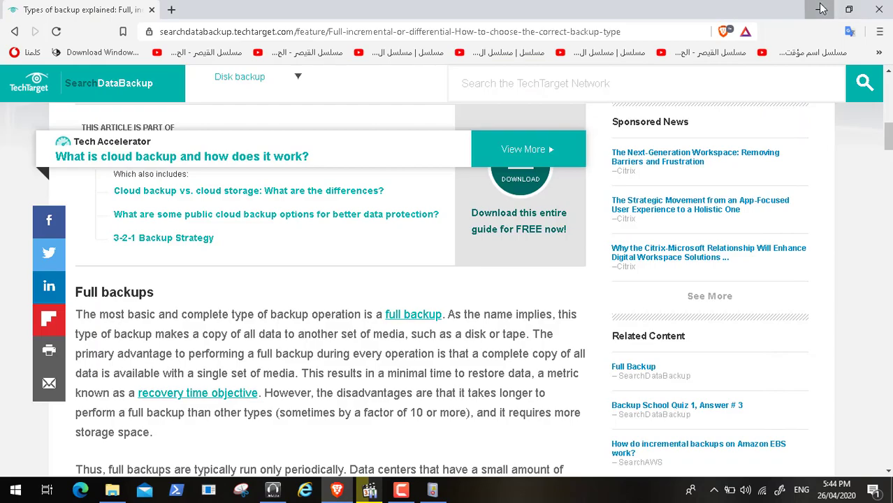
click(821, 9)
click(819, 7)
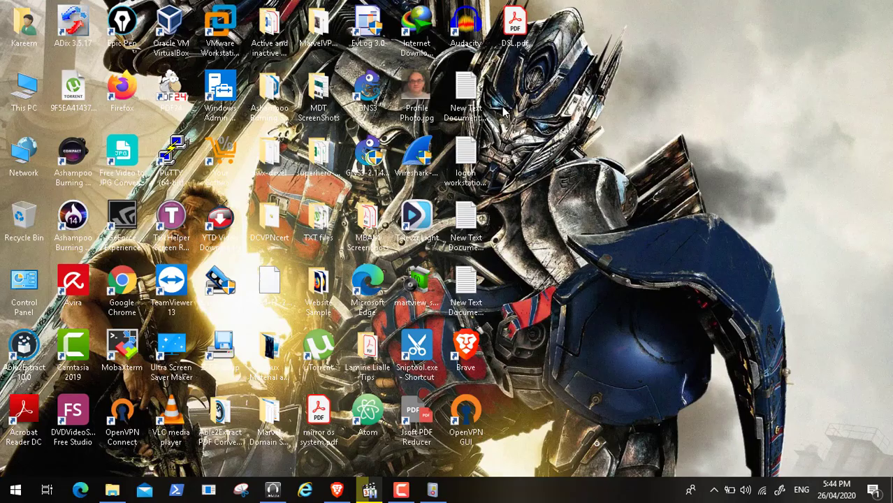
double_click(28, 96)
click(516, 271)
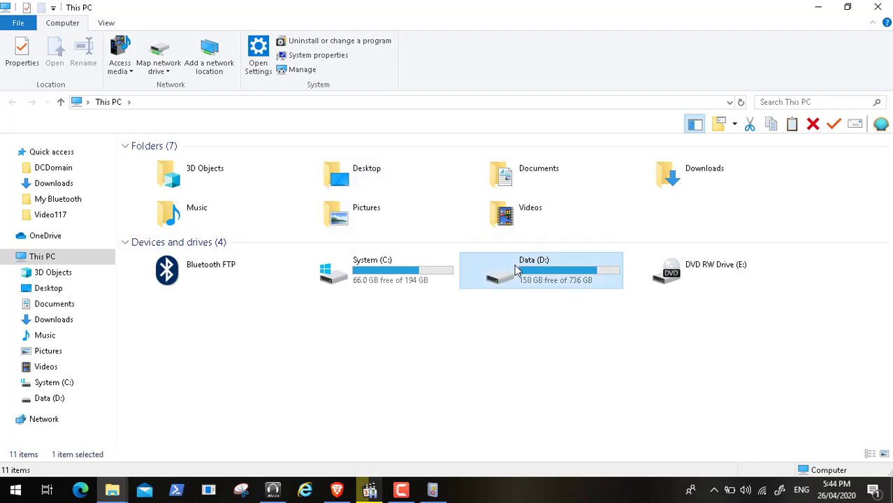
double_click(515, 271)
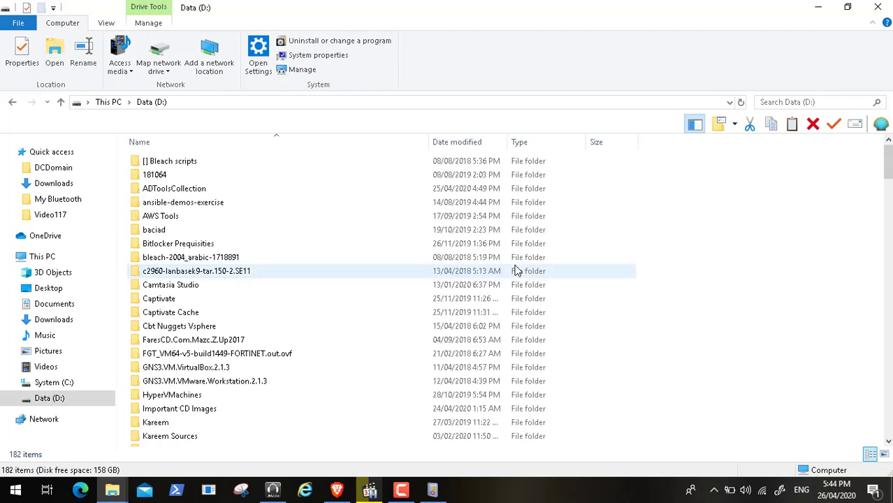
click(183, 196)
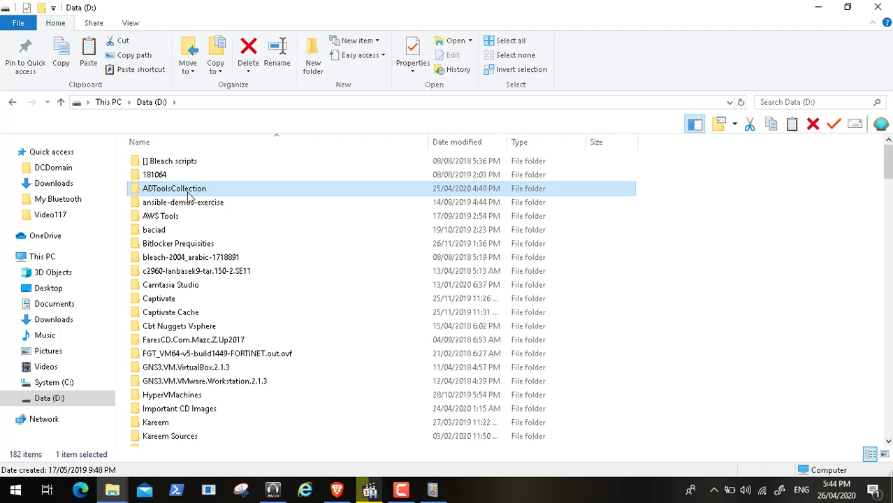
double_click(201, 190)
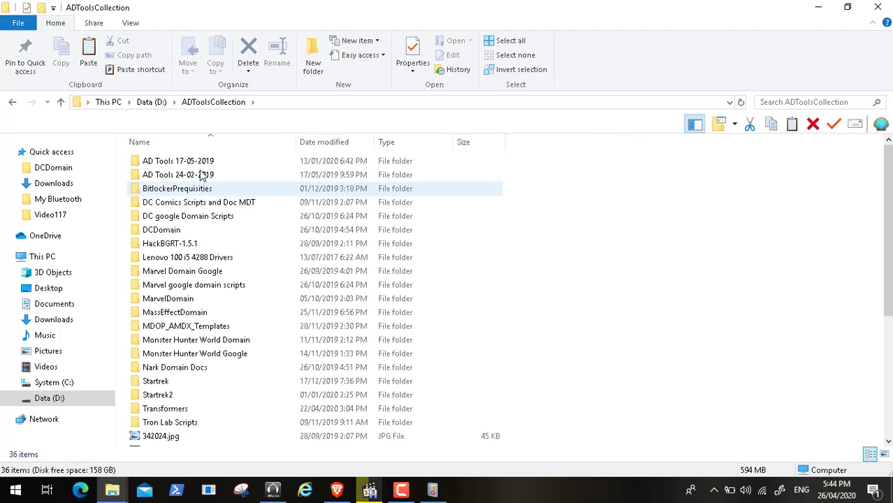
click(159, 102)
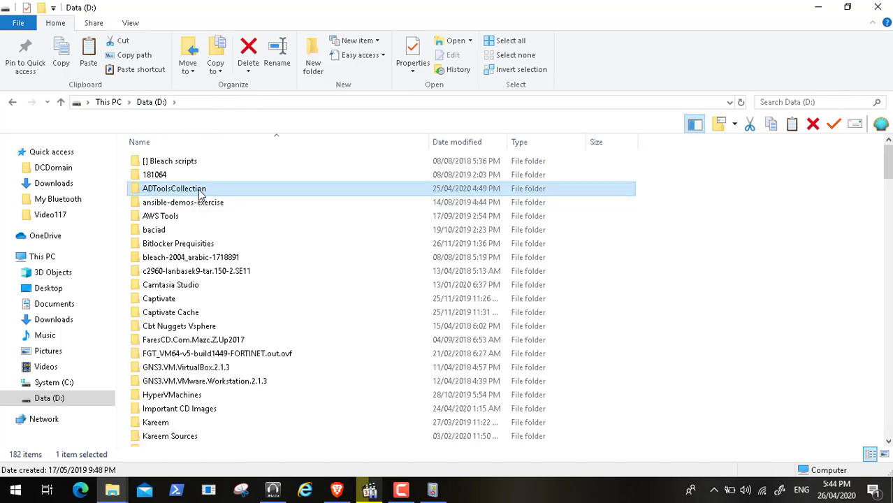
Scroll further down the backup-types article
click(336, 492)
scroll(279, 406, down, 3)
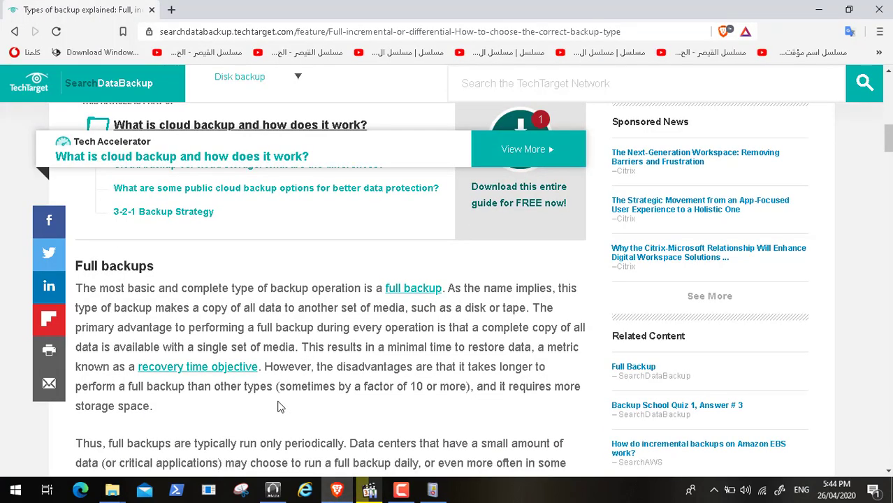
scroll(279, 407, down, 1)
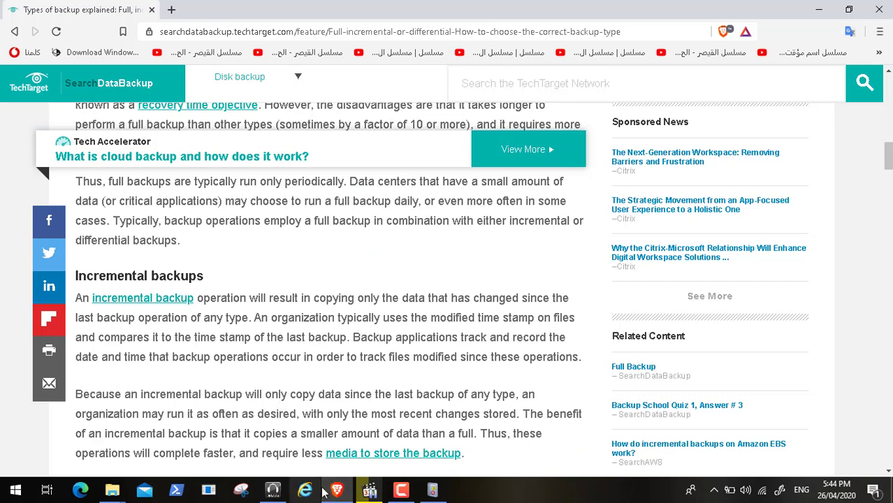
Reopen ADToolsCollection to check its folder sizes, then return to the article at Incremental backups
mouse_move(112, 491)
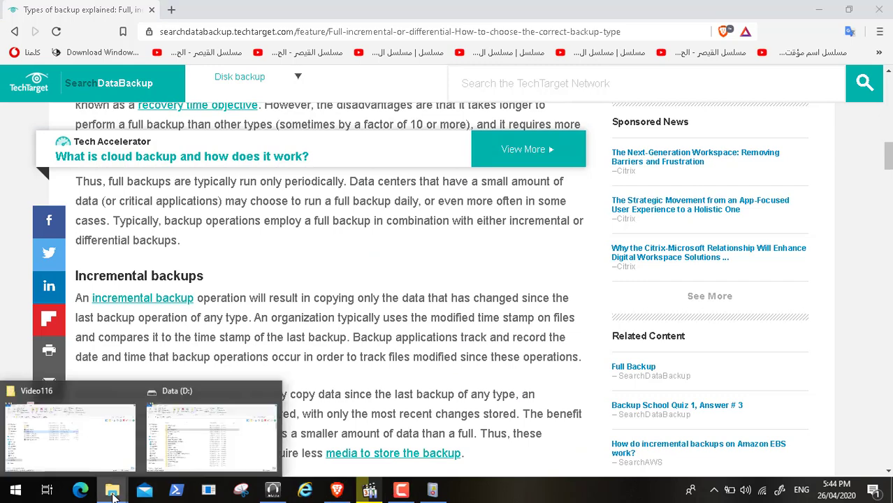
click(206, 428)
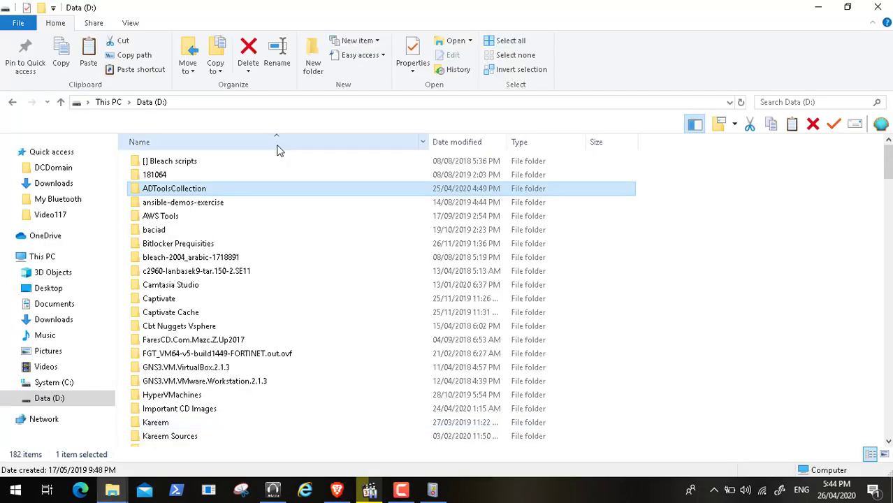
double_click(194, 192)
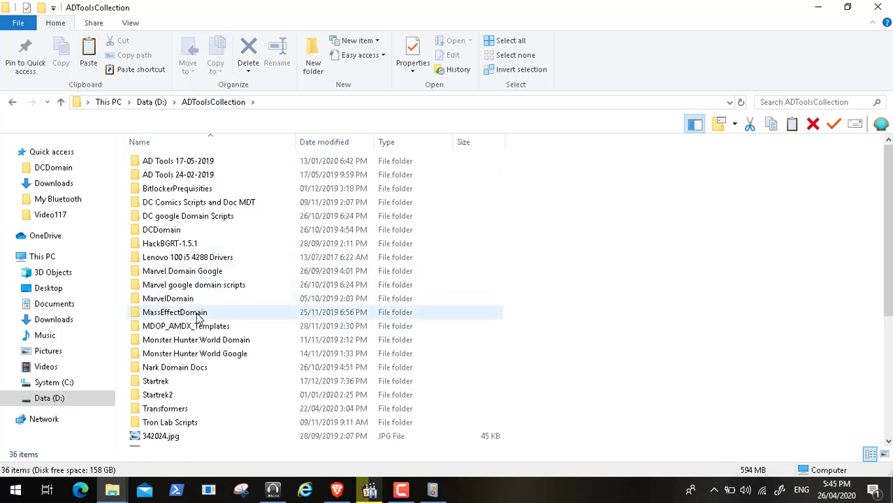
mouse_move(199, 318)
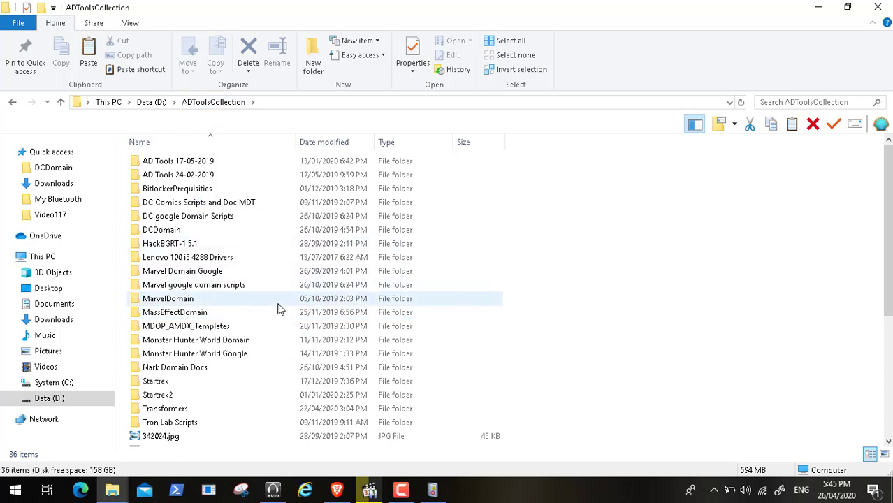
mouse_move(278, 308)
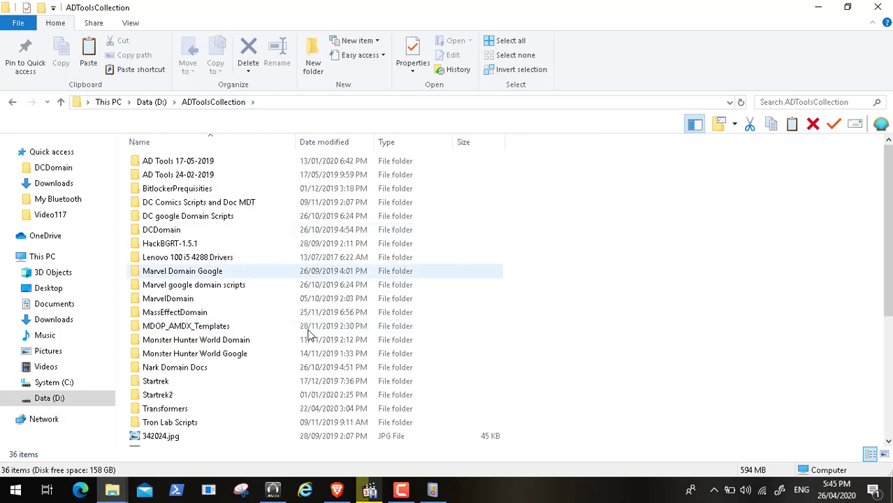
click(337, 491)
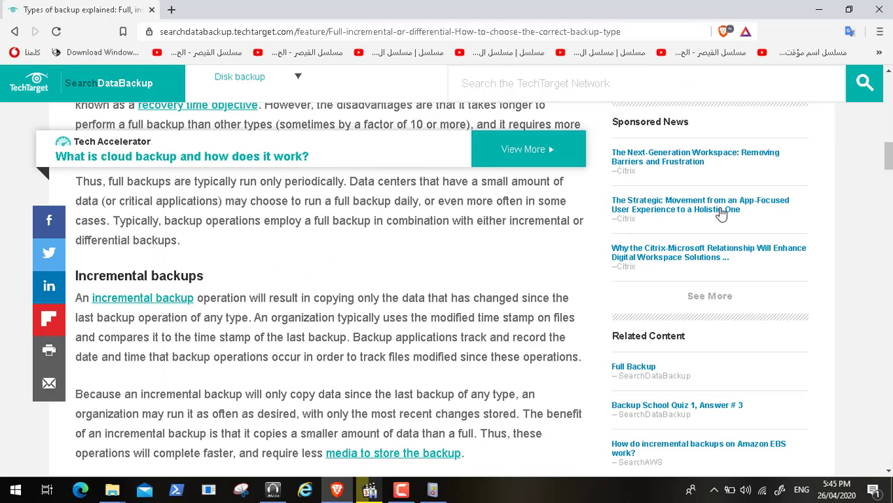
Glance at the ADToolsCollection folder window again, then return to the backup-types article
click(888, 73)
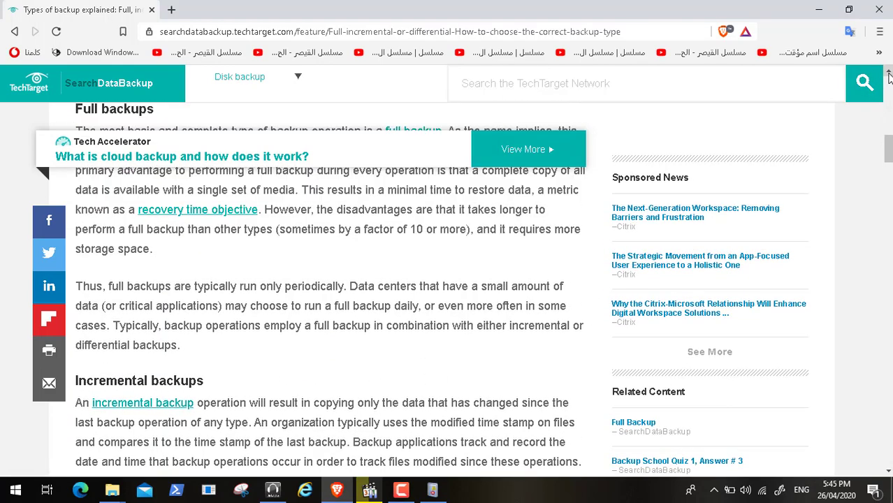
click(889, 75)
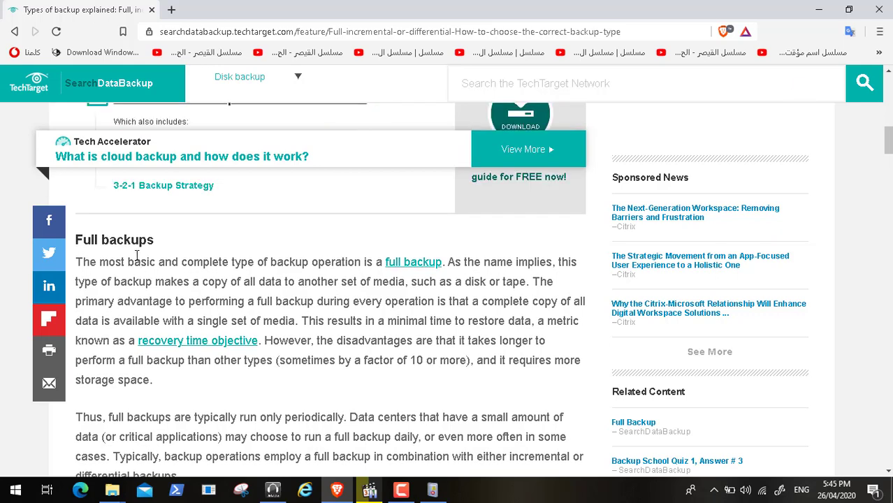
mouse_move(112, 489)
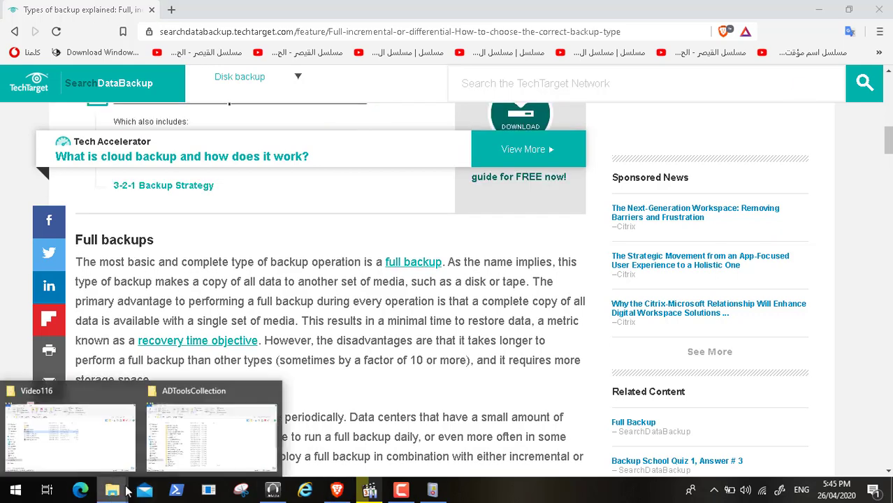
click(251, 428)
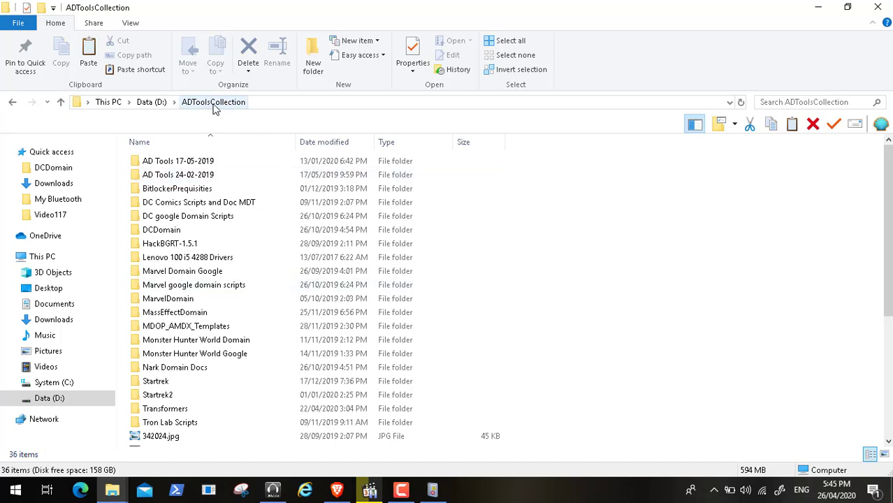
click(338, 490)
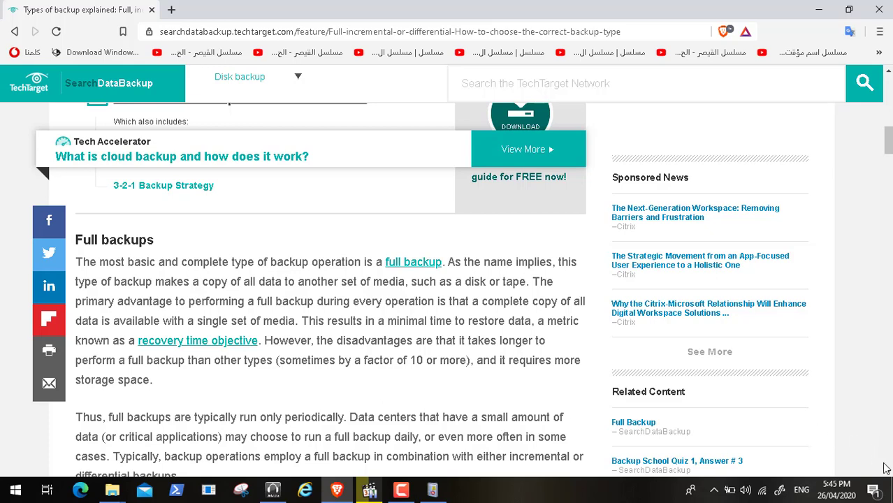
Read through the Full, Incremental and Differential backup sections, then close the article
scroll(888, 472, down, 3)
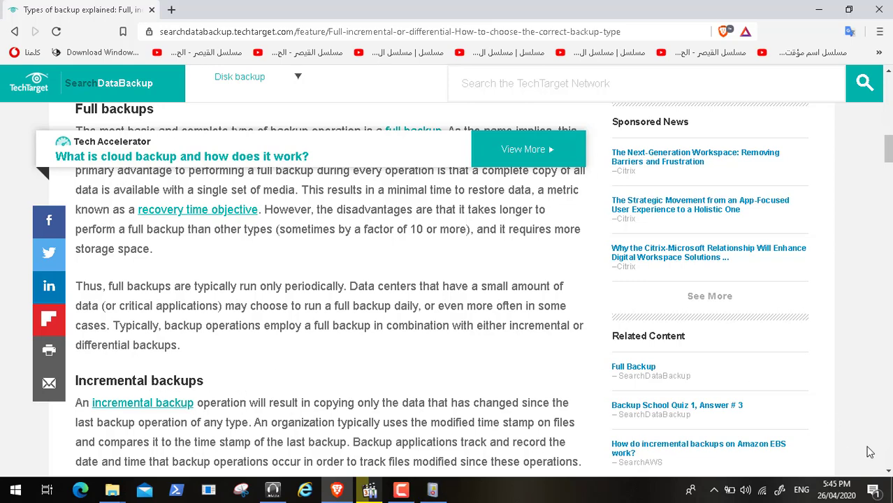
click(889, 471)
click(888, 473)
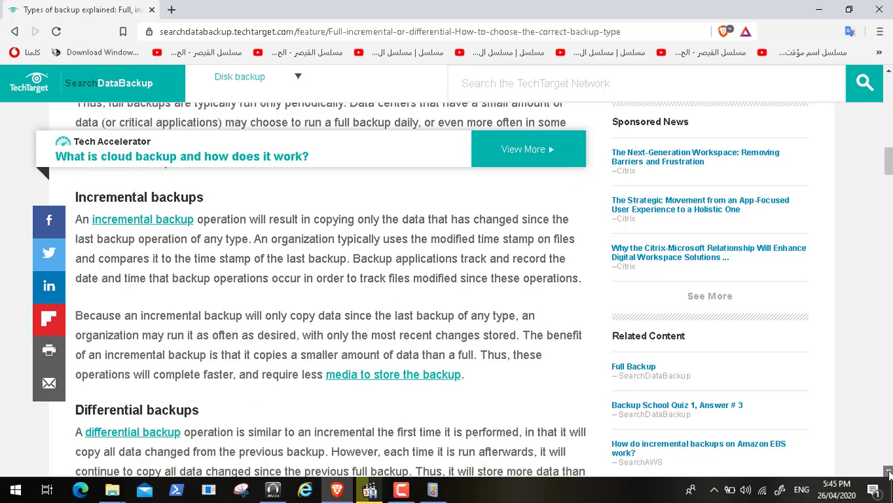
click(888, 473)
click(888, 473)
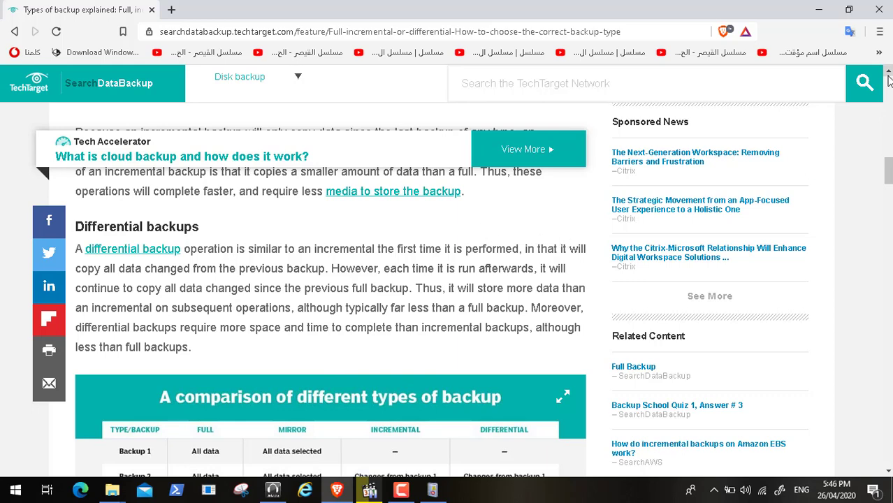
click(888, 72)
scroll(888, 72, up, 3)
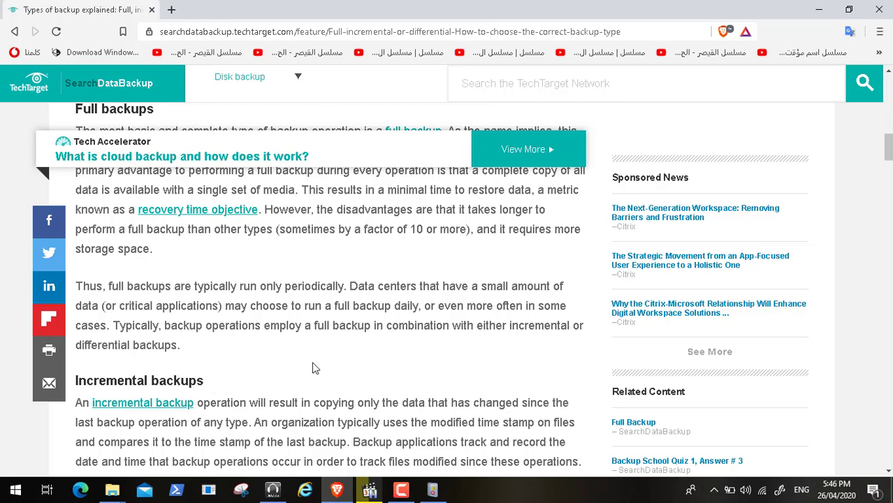
click(151, 11)
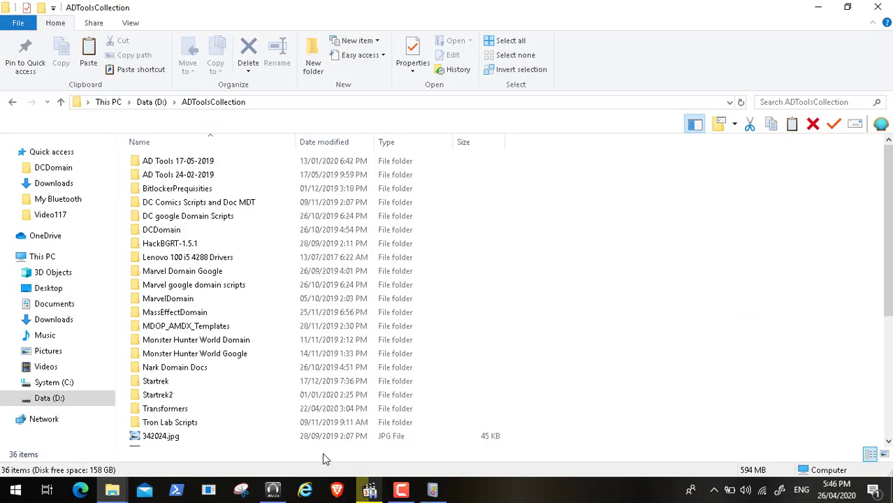
Remove the Incremental template, keeping only the weekly Full backup, and show its Storage options
click(369, 490)
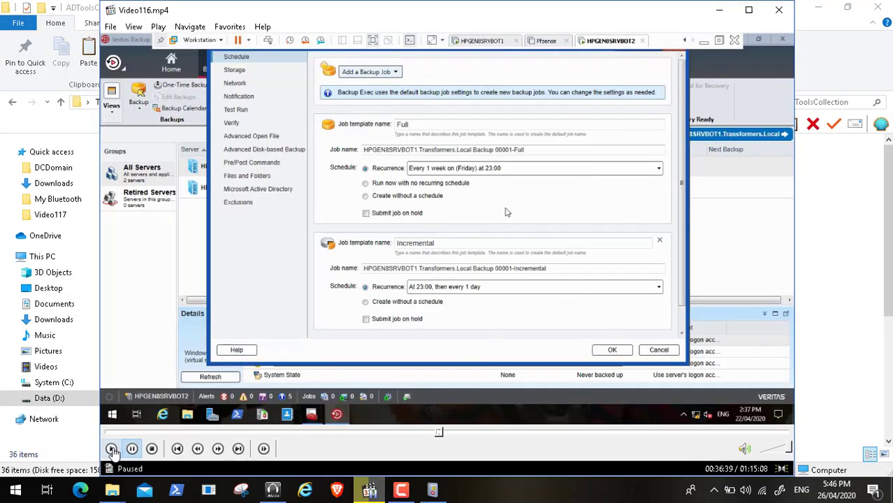
click(111, 449)
double_click(494, 191)
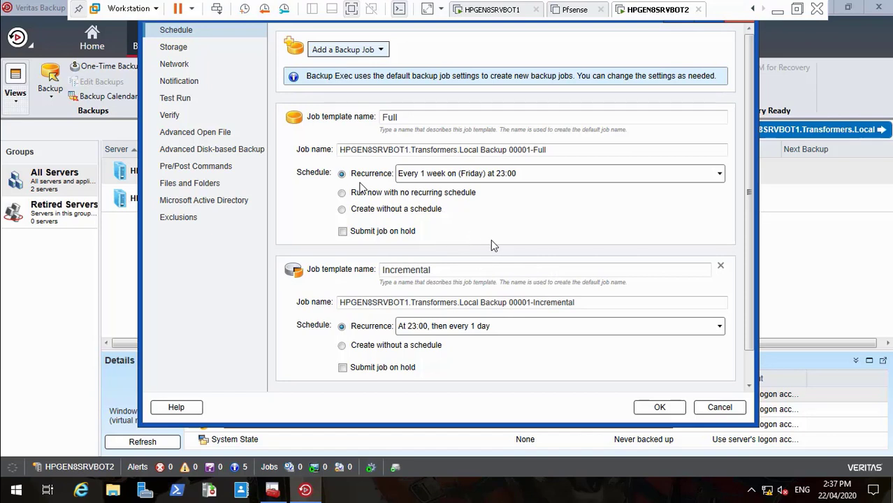
click(722, 269)
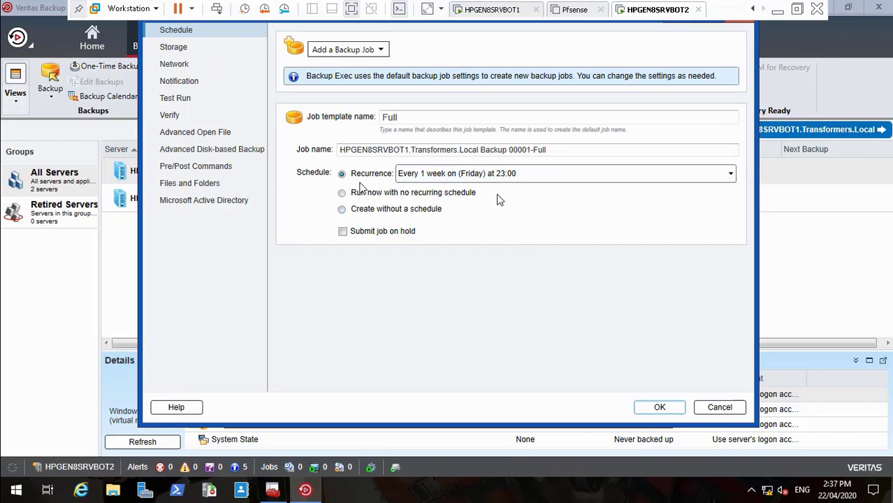
click(176, 47)
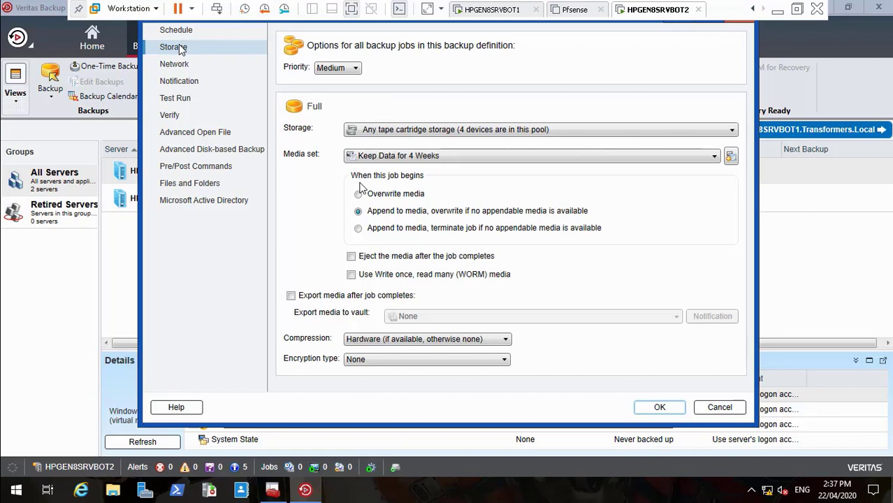
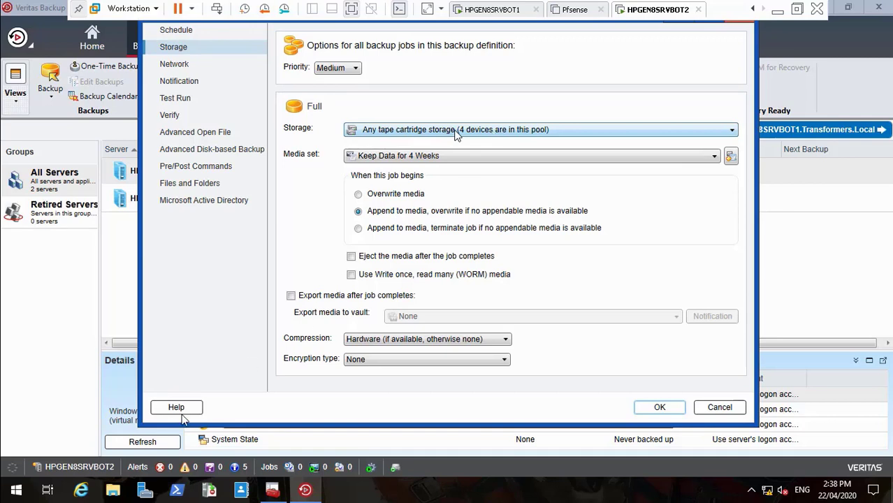
Leave the Full backup's media set at Keep Data for 4 Weeks and go to Network options
click(11, 476)
click(10, 476)
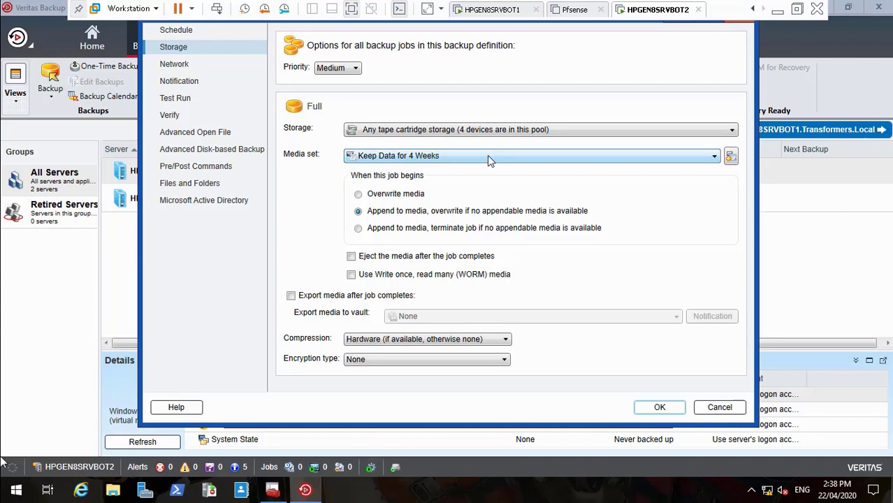
mouse_move(14, 482)
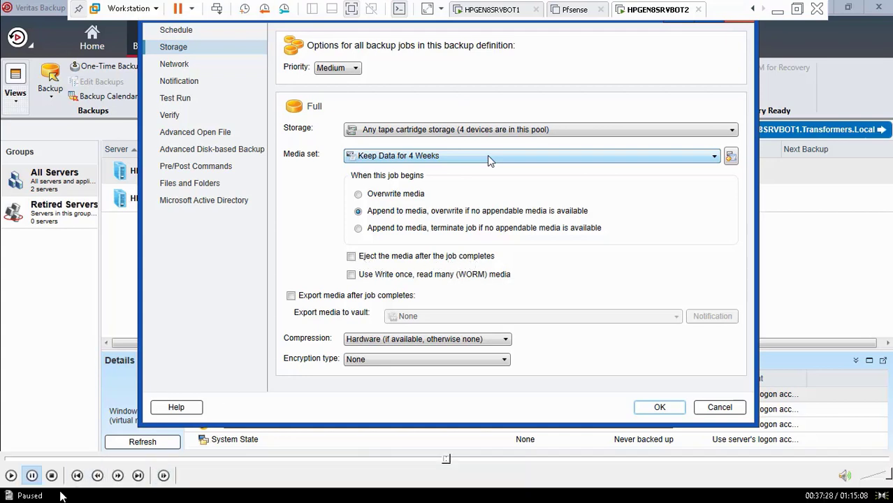
click(10, 477)
click(11, 477)
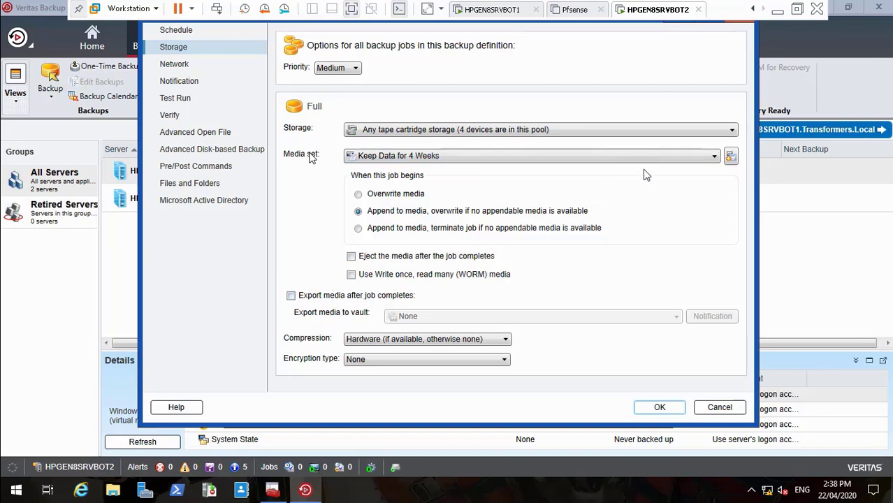
click(705, 160)
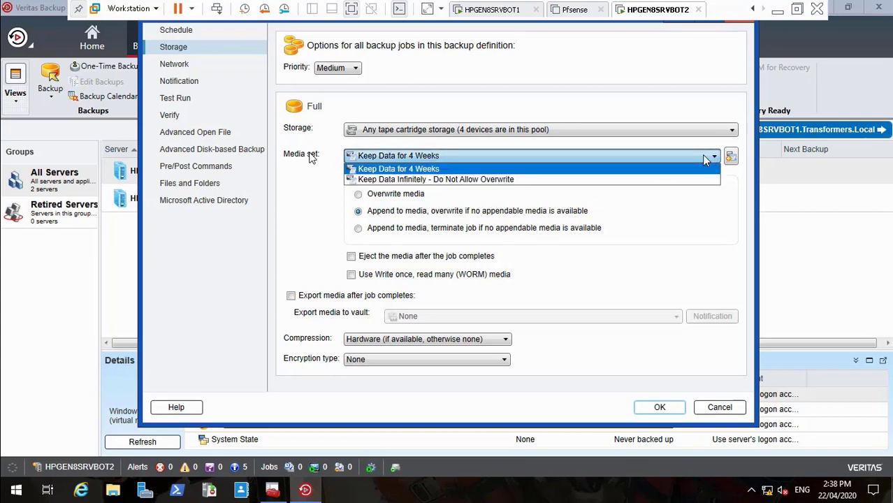
click(704, 159)
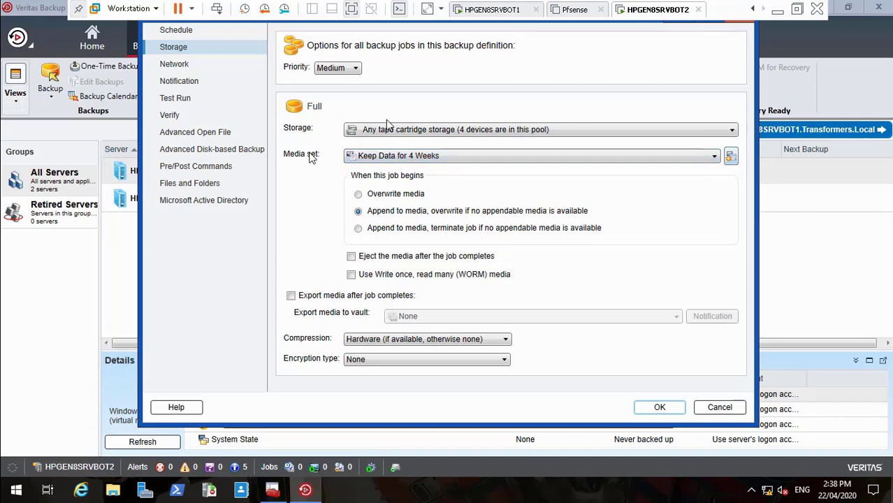
click(184, 64)
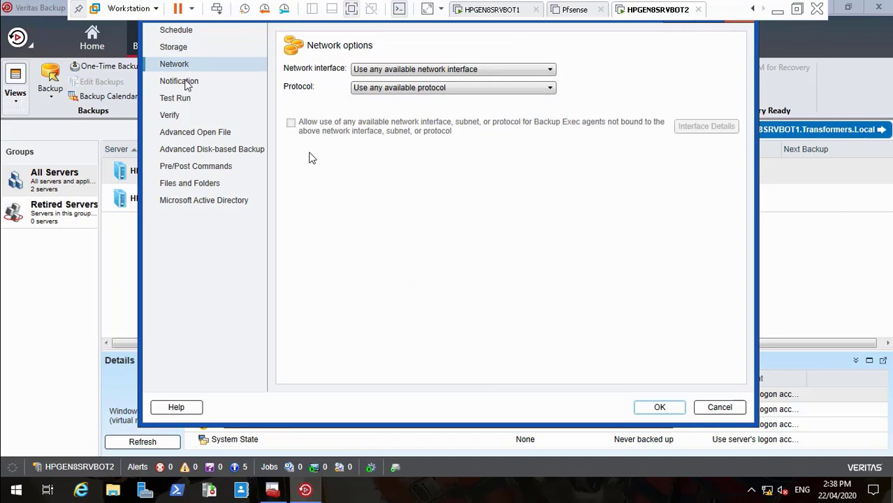
Cancel the notification email and recipient setup without adding anyone, then show the Verify options
click(188, 84)
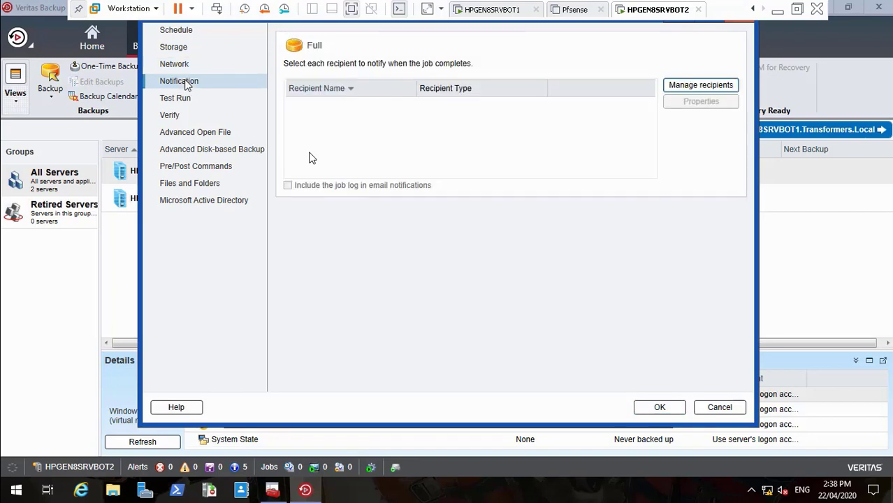
mouse_move(11, 478)
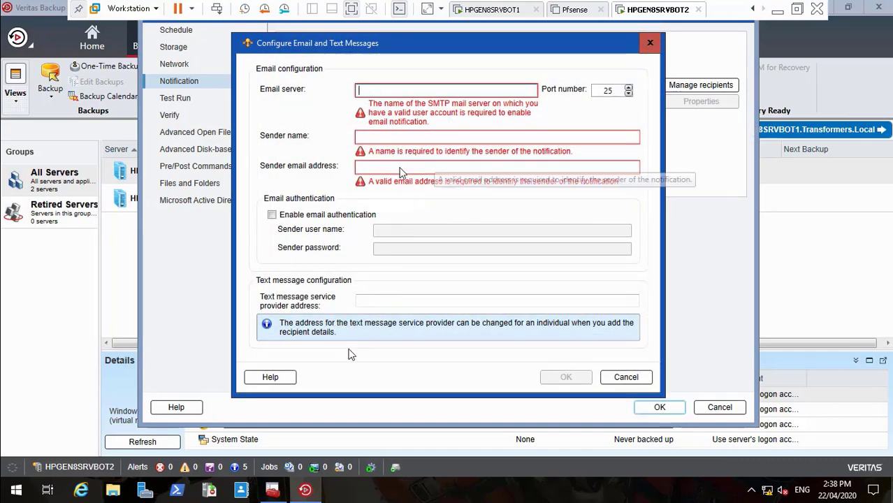
click(626, 380)
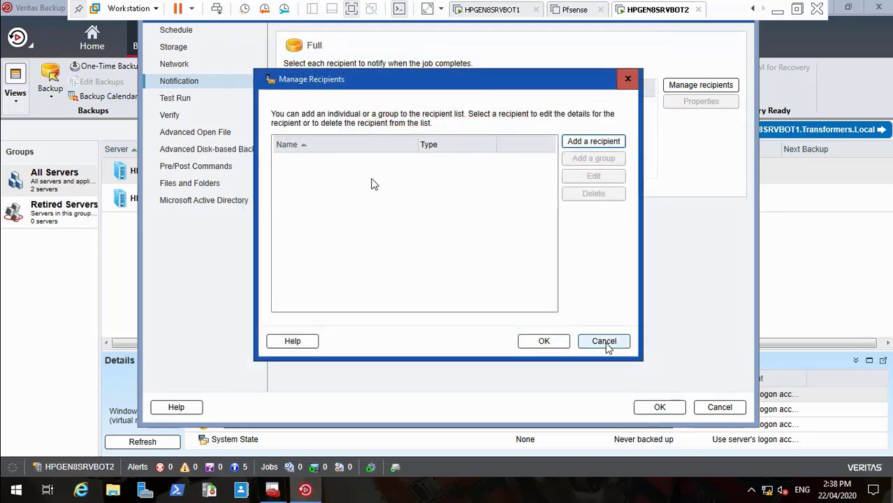
click(606, 343)
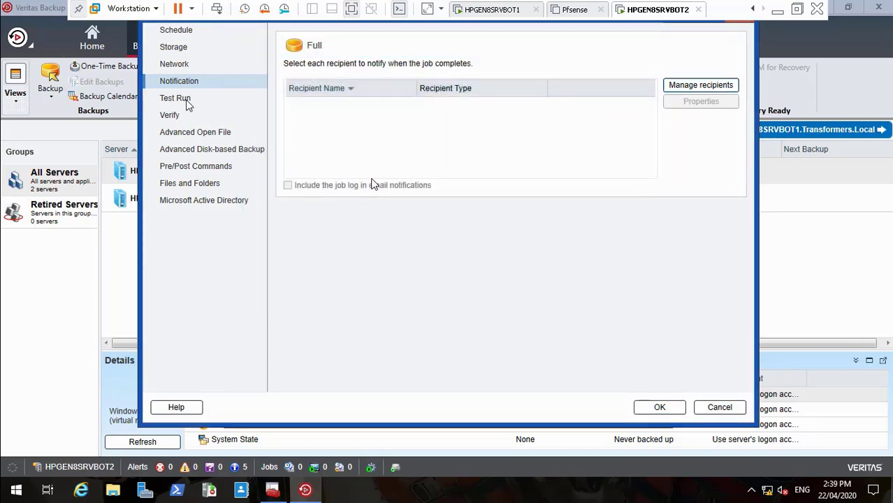
click(186, 102)
click(177, 116)
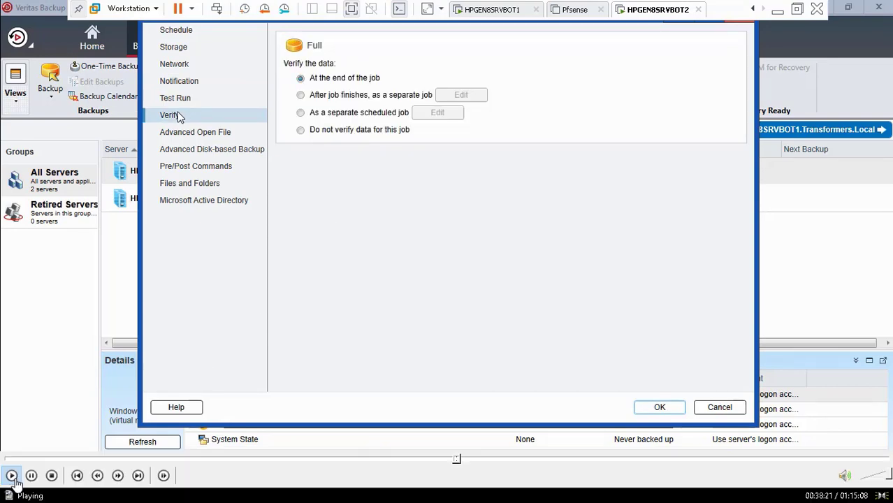
Keep 'At the end of the job' verification and close the options to the job properties
click(31, 476)
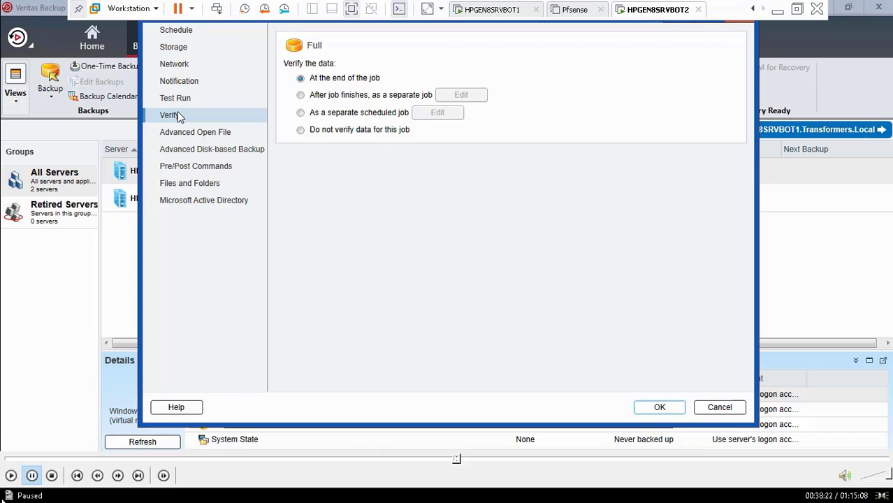
click(10, 476)
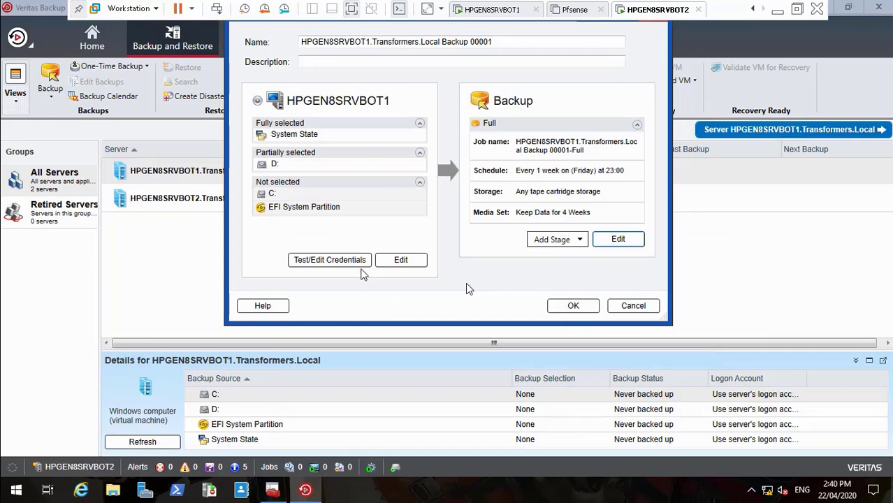
Test credentials for all backup sources until each shows Success, then close the check
click(338, 260)
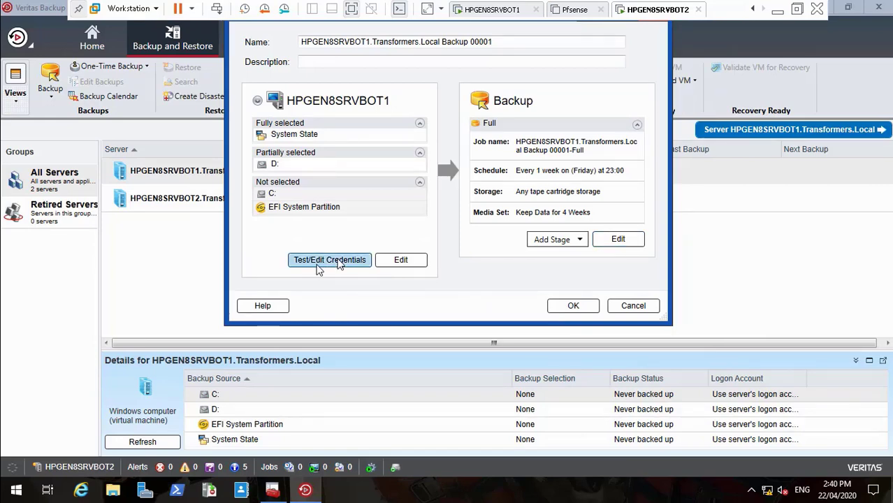
click(32, 475)
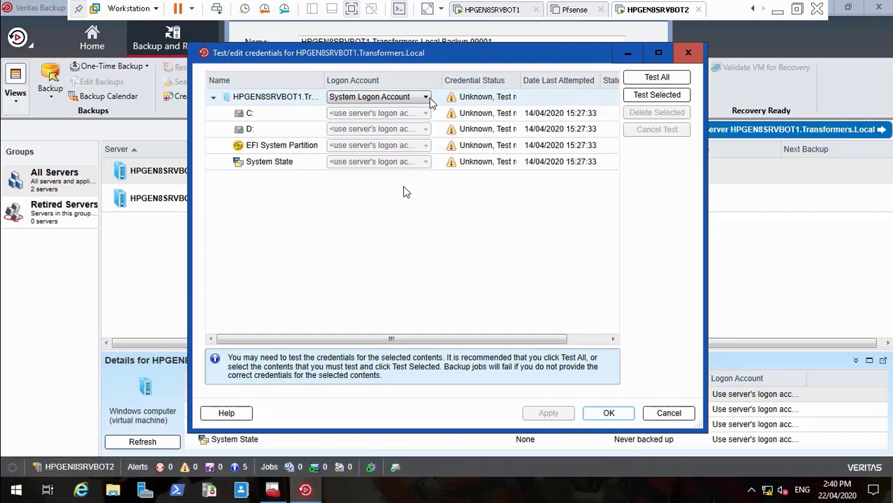
click(660, 81)
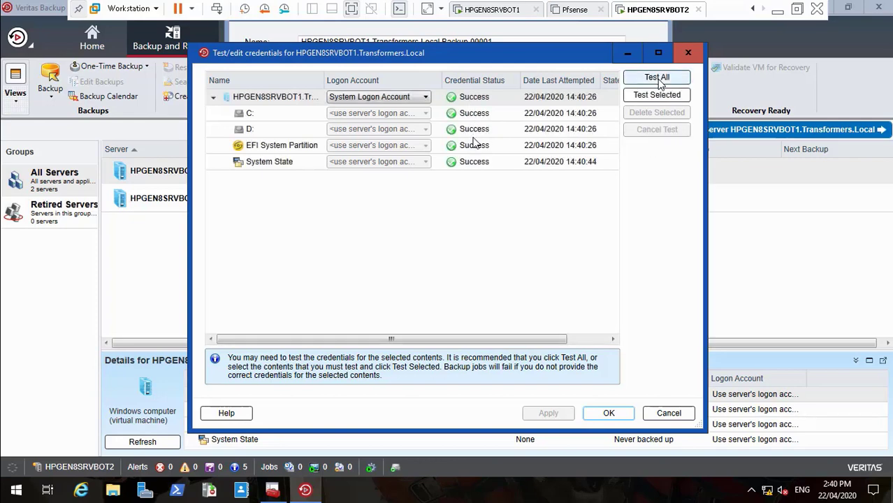
click(614, 416)
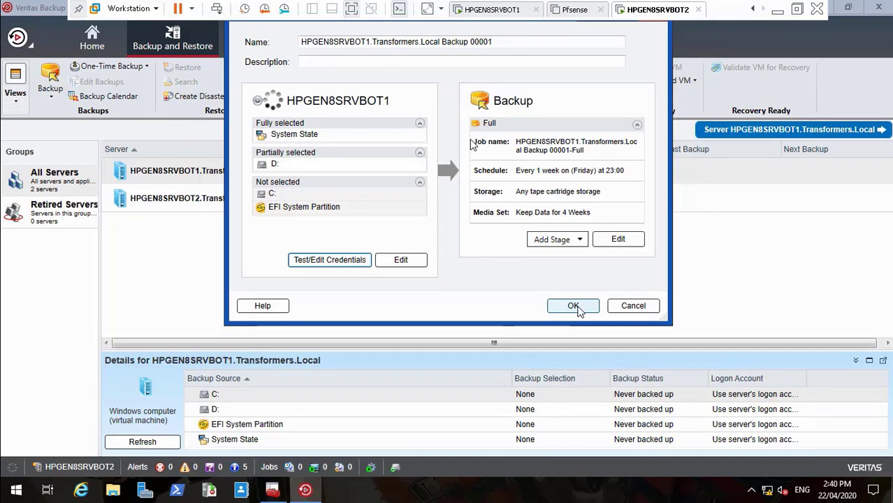
Paste the job name HPGEN8SRVBOT1.Transformers.Local Backup 00001 into Description and submit the job
click(574, 308)
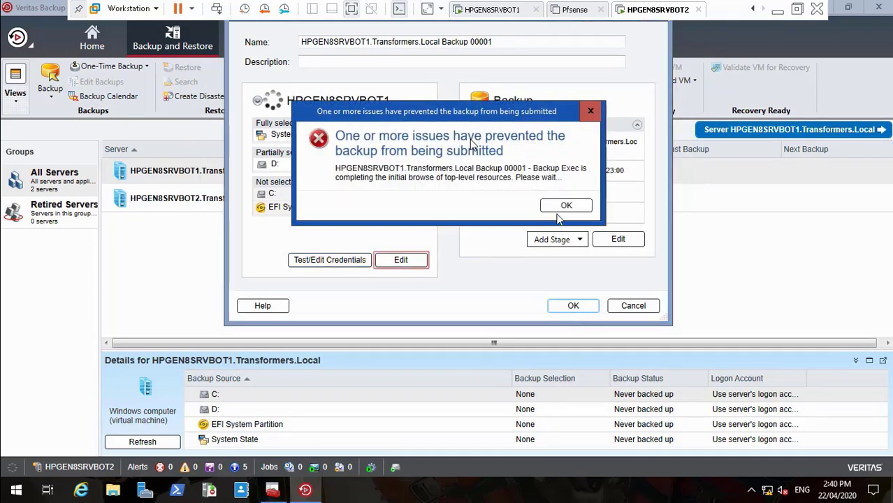
click(566, 205)
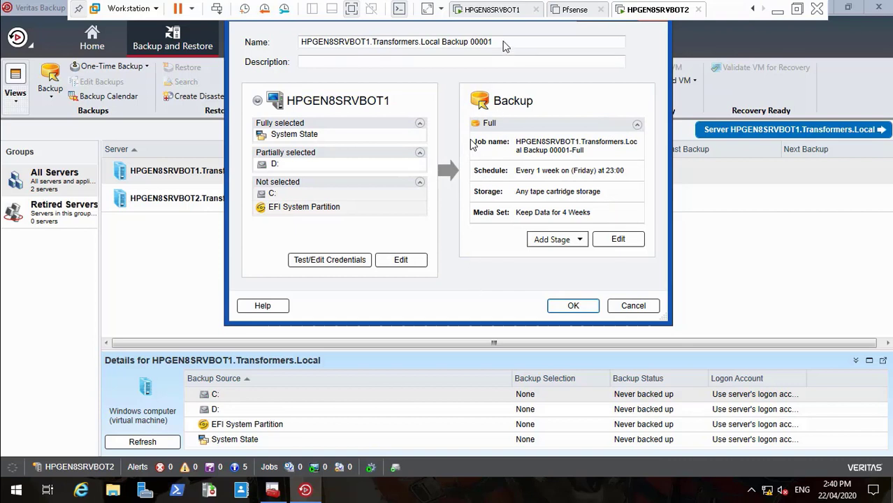
drag(499, 42, 290, 42)
key(ctrl+c)
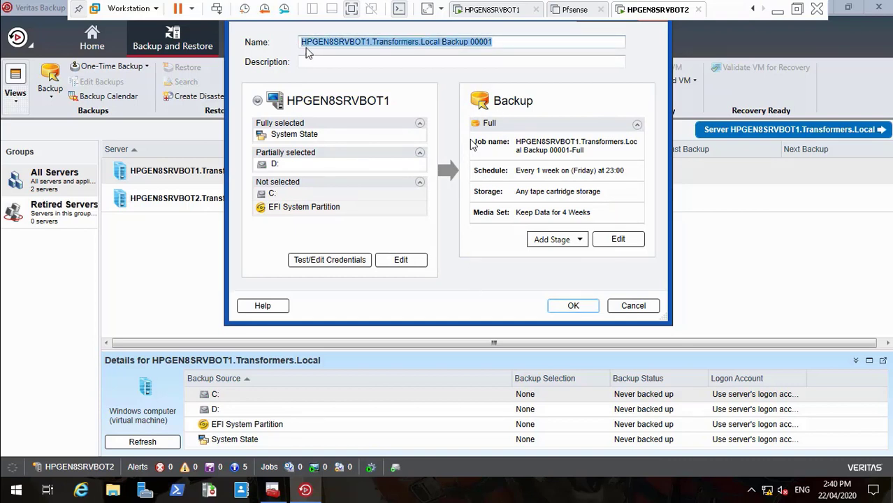
click(312, 63)
key(ctrl+v)
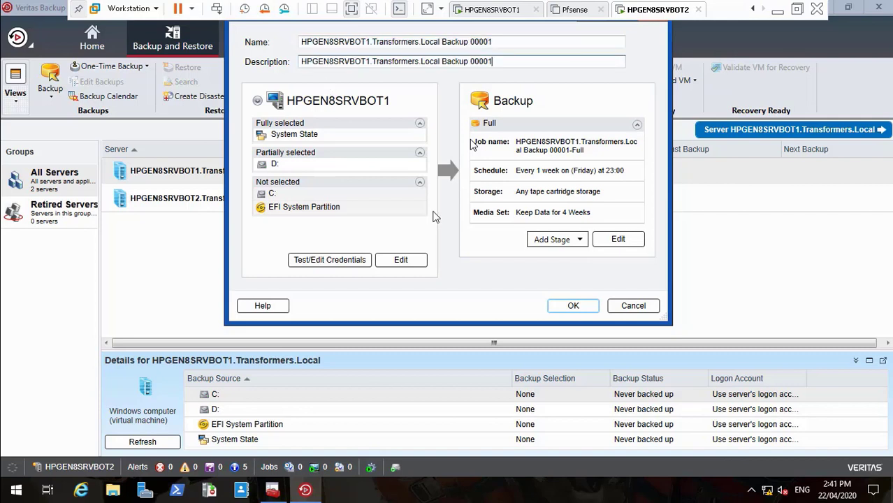
click(575, 308)
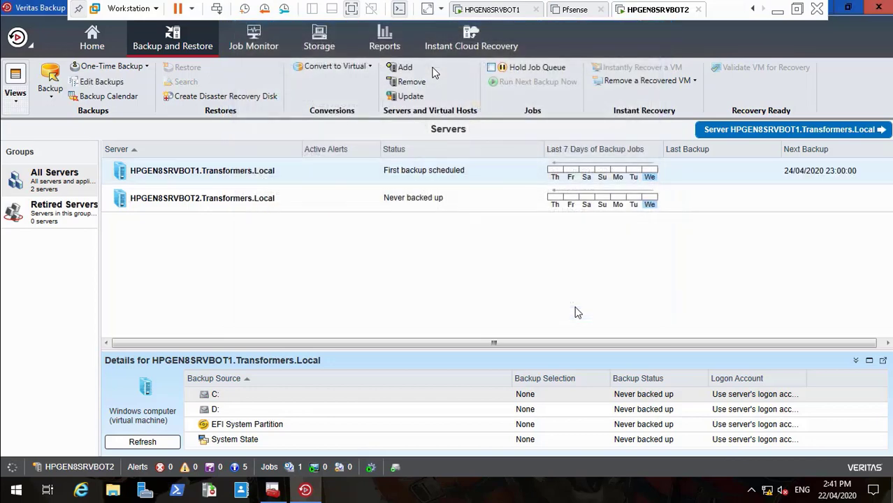
Create a new Back Up to Tape definition for the HPGEN8SRVBOT2 server
click(190, 203)
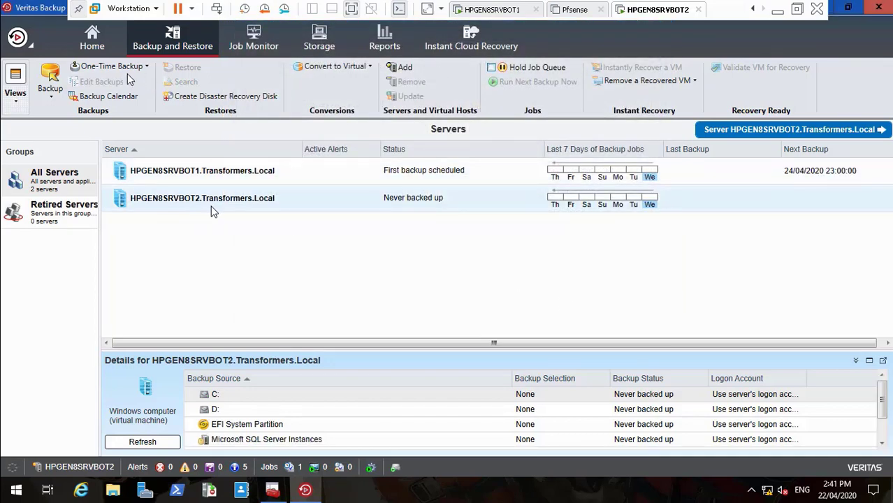
click(50, 94)
click(183, 244)
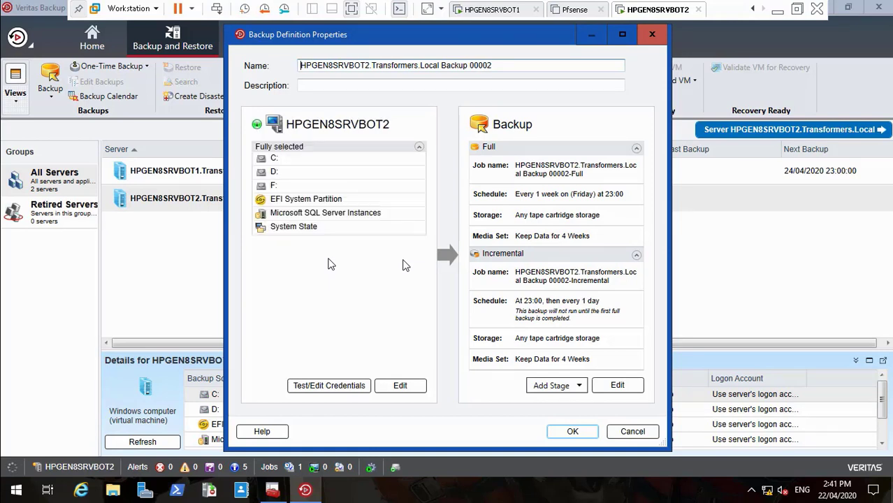
Deselect every source on HPGEN8SRVBOT2 in Backup Selections and browse drive D:
click(400, 385)
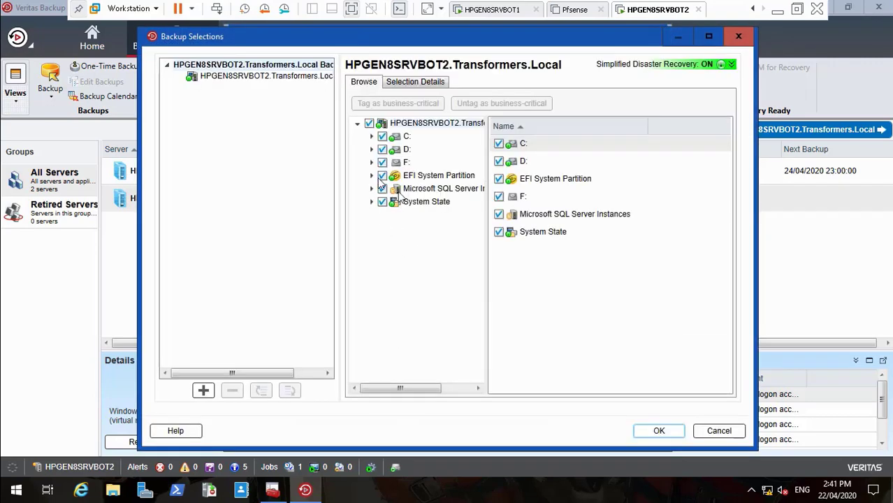
click(370, 123)
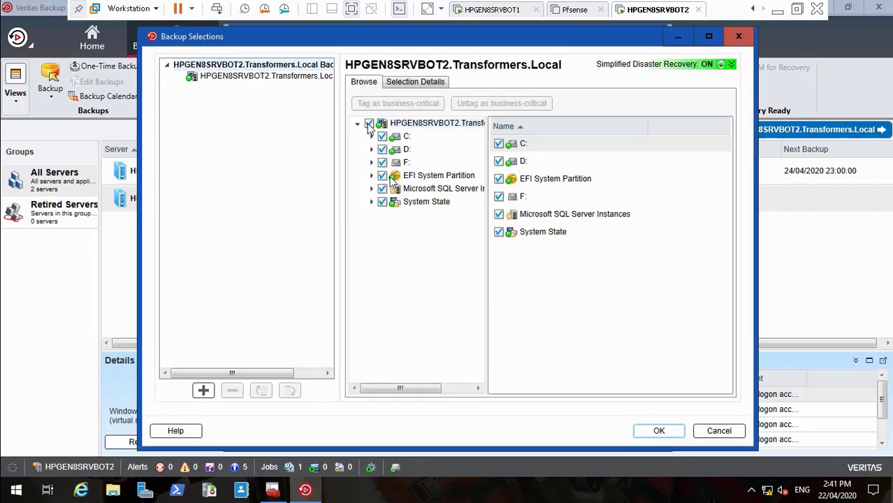
click(406, 150)
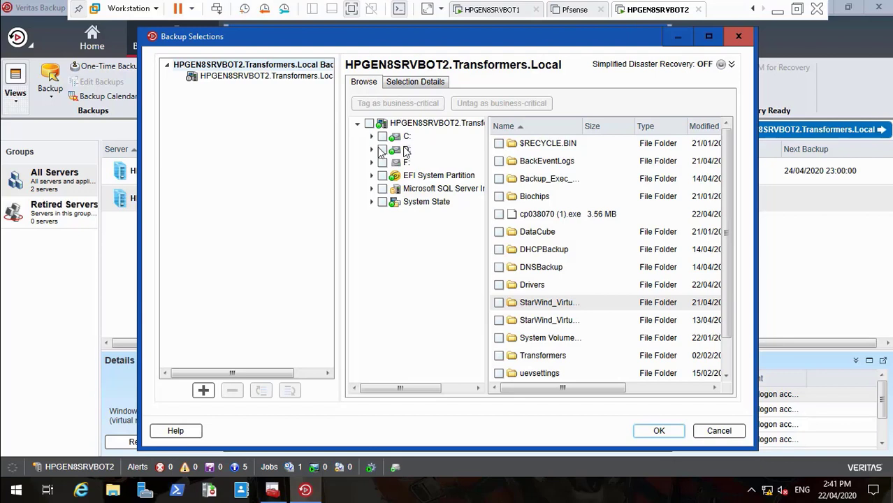
click(12, 476)
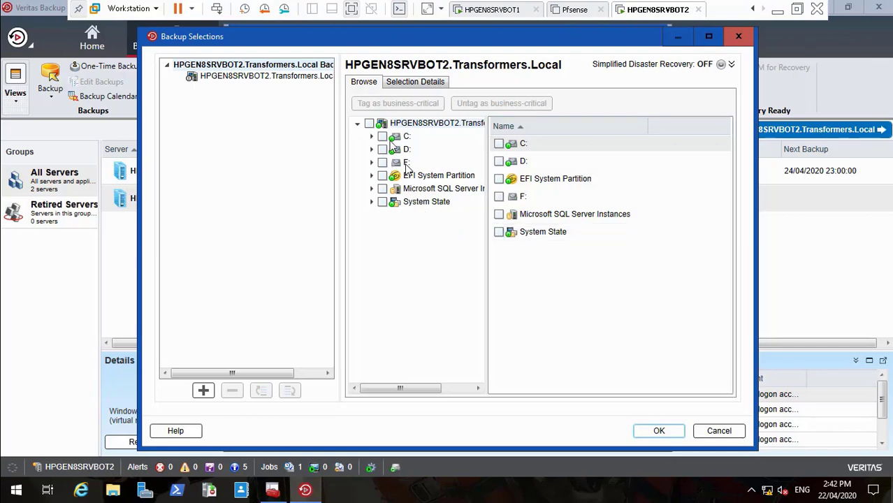
click(405, 162)
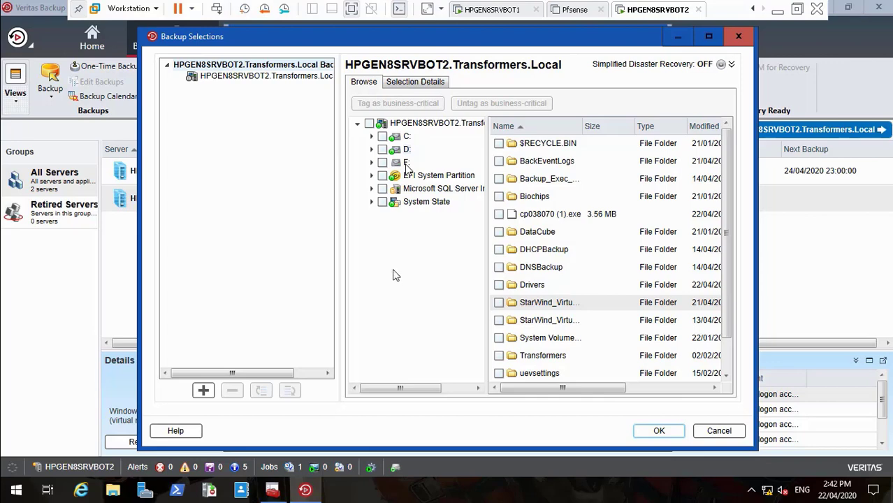
Drop to the windowed view briefly, then return the HPGEN8SRVBOT2 VM to full screen
click(350, 8)
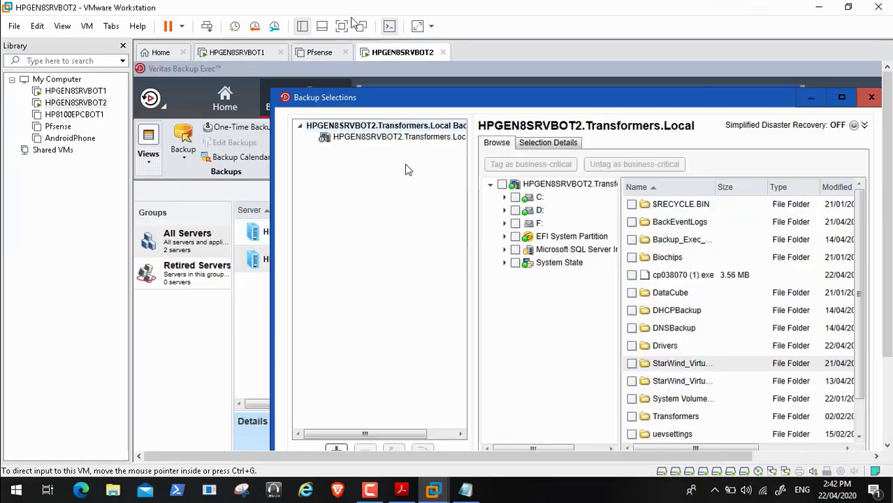
click(370, 492)
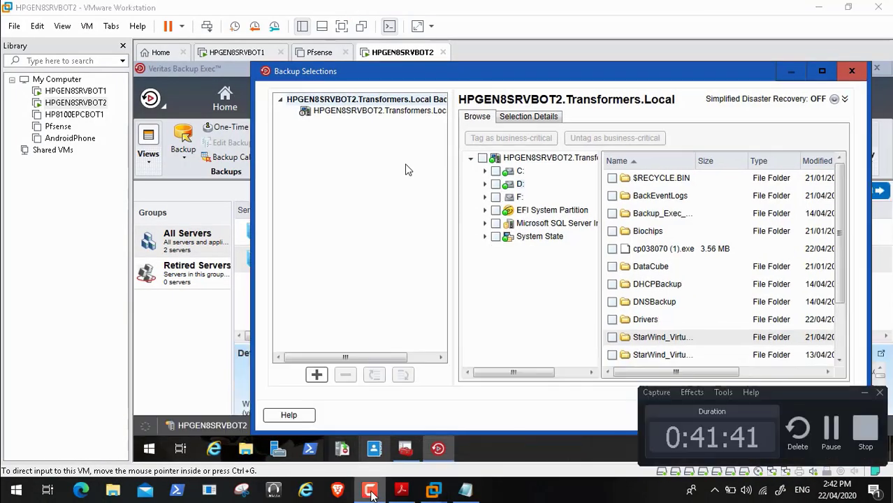
click(831, 430)
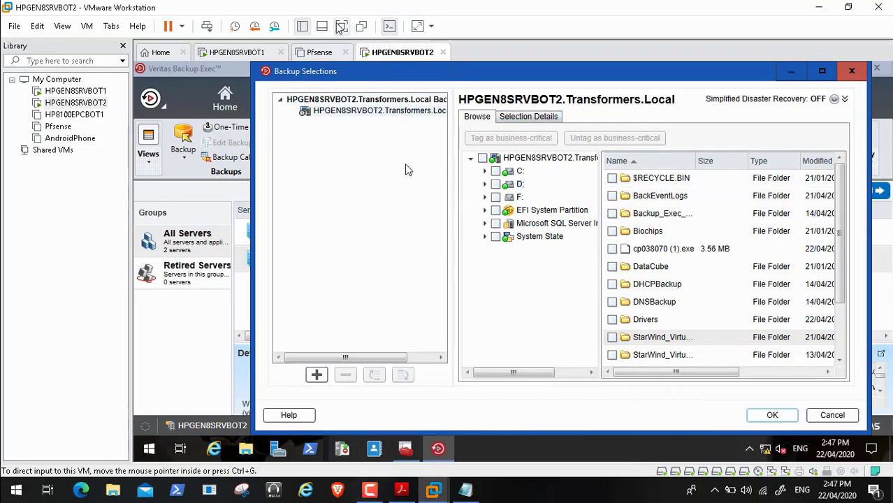
click(338, 23)
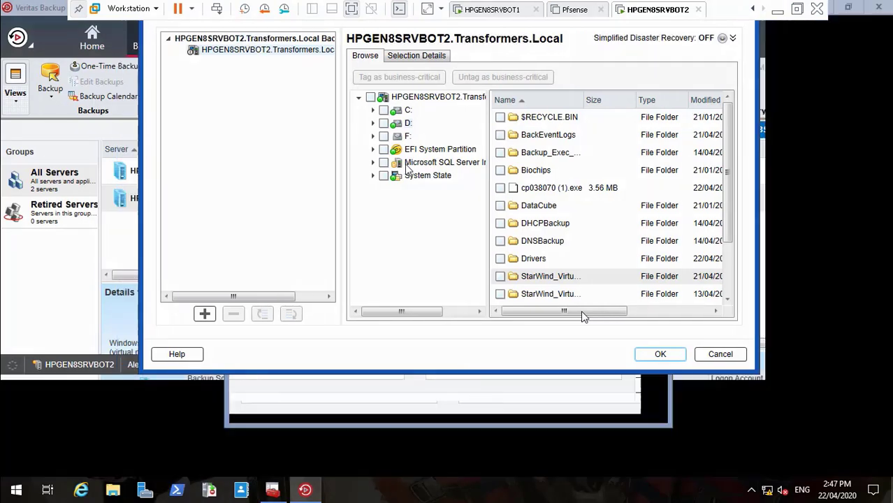
Tick D:'s DHCPBackup, DNSBackup, BackEventLogs, Transformers, DataCube, Biochips and uevsettings folders, then collapse D:
click(372, 124)
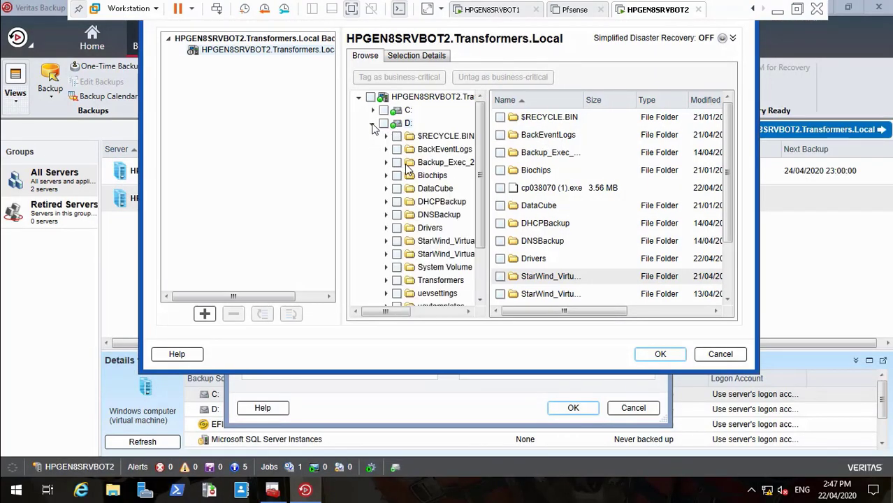
click(397, 202)
click(396, 215)
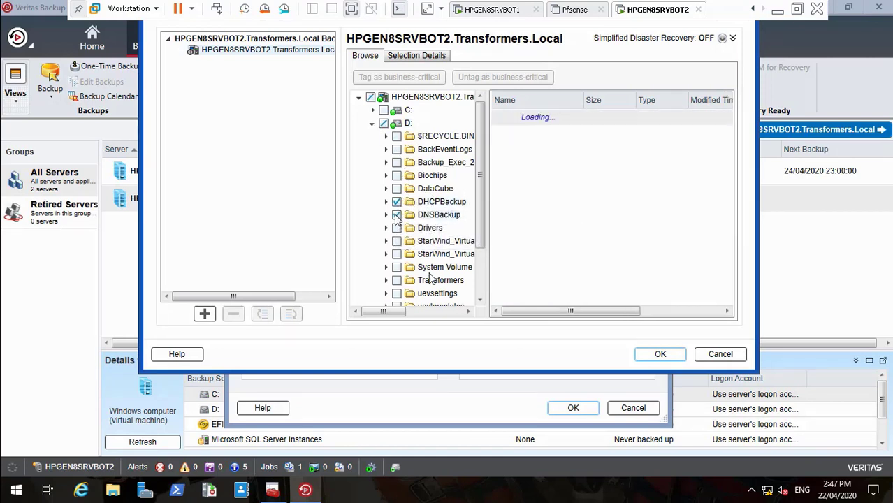
click(396, 149)
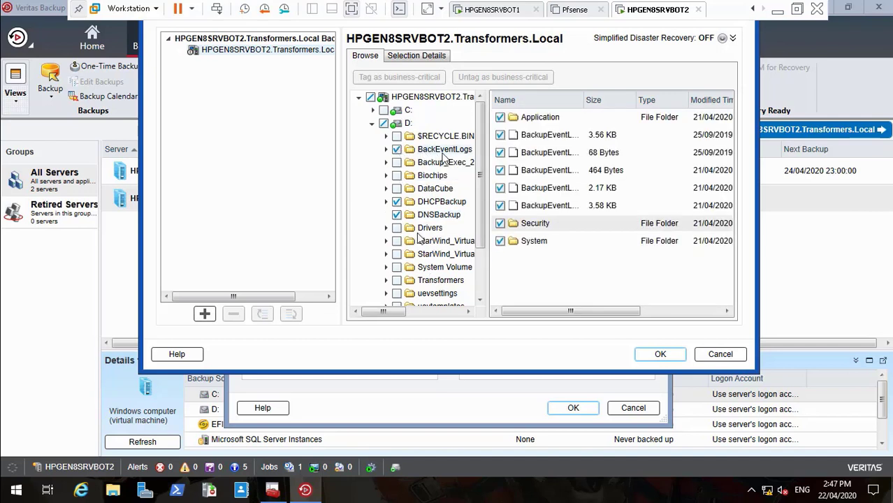
click(397, 280)
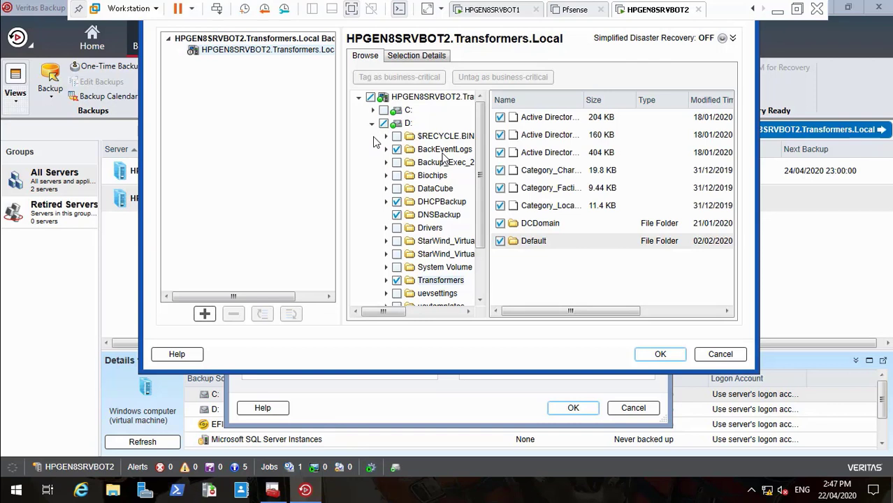
click(398, 190)
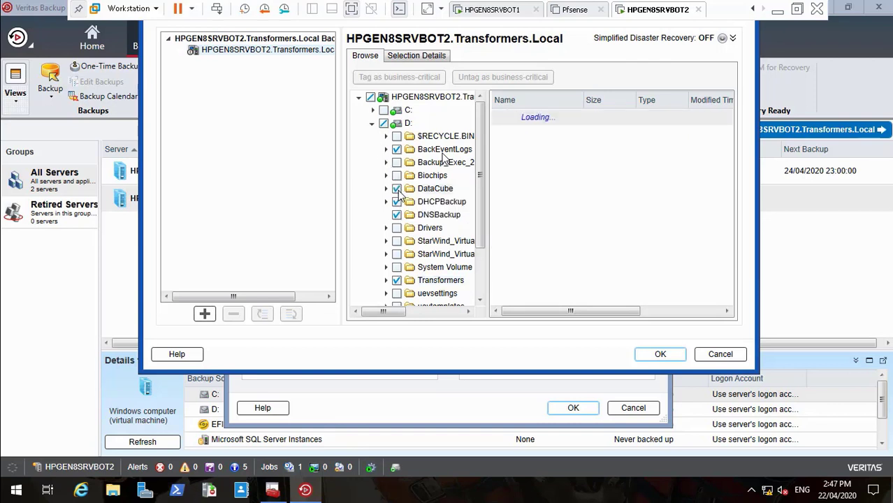
click(397, 175)
click(480, 301)
click(480, 302)
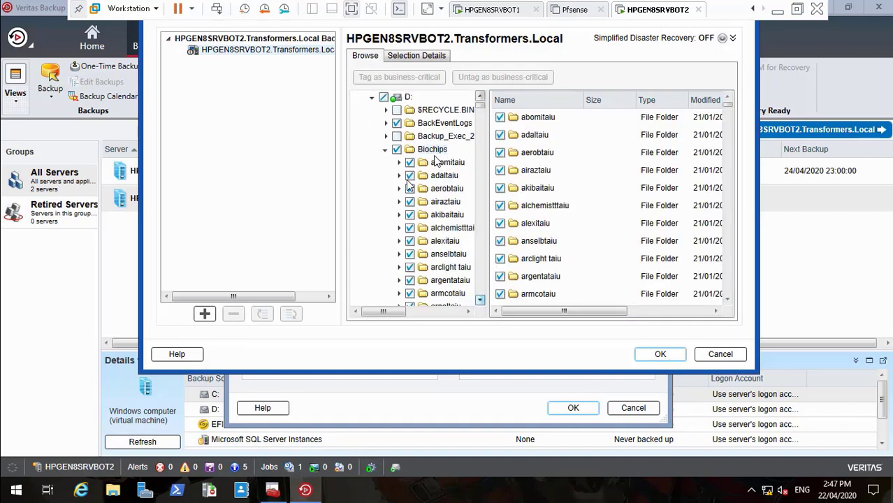
click(386, 151)
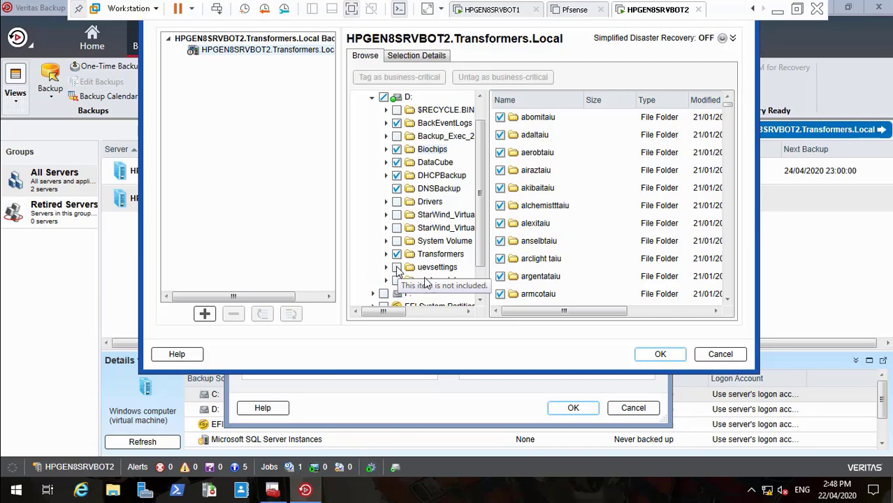
click(397, 270)
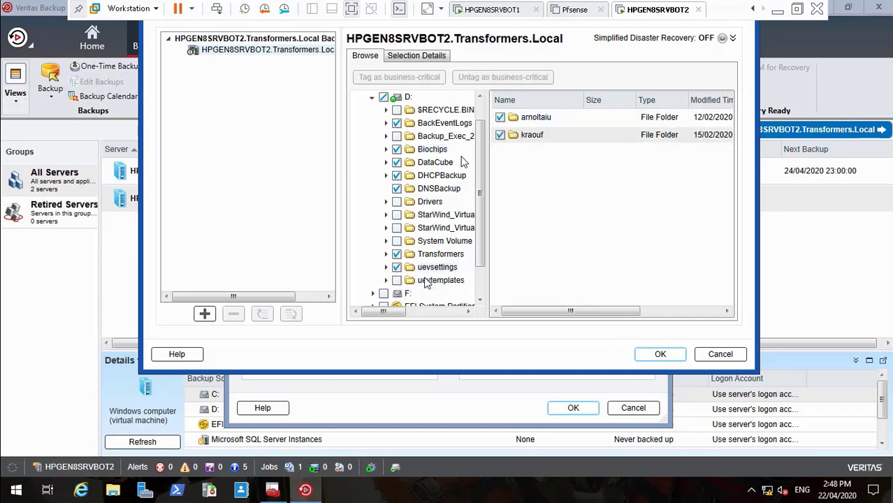
click(372, 98)
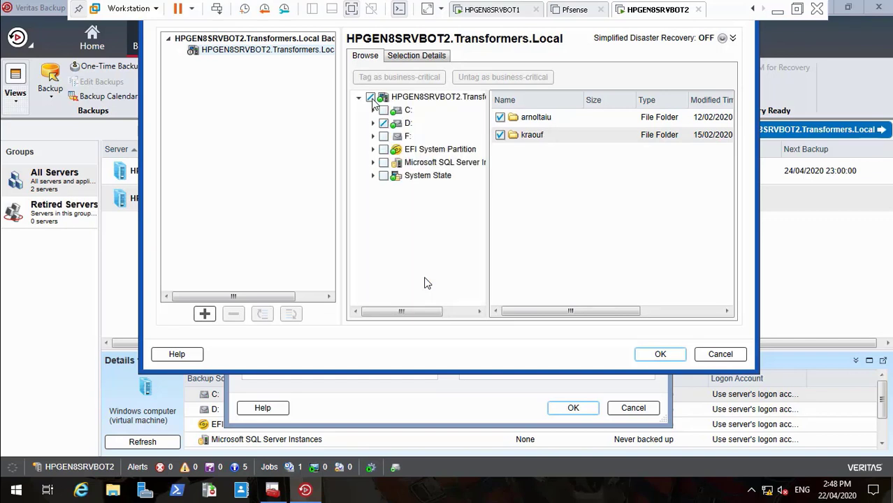
Tick System State in the Browse tree, then collapse the System State and D: nodes
click(384, 176)
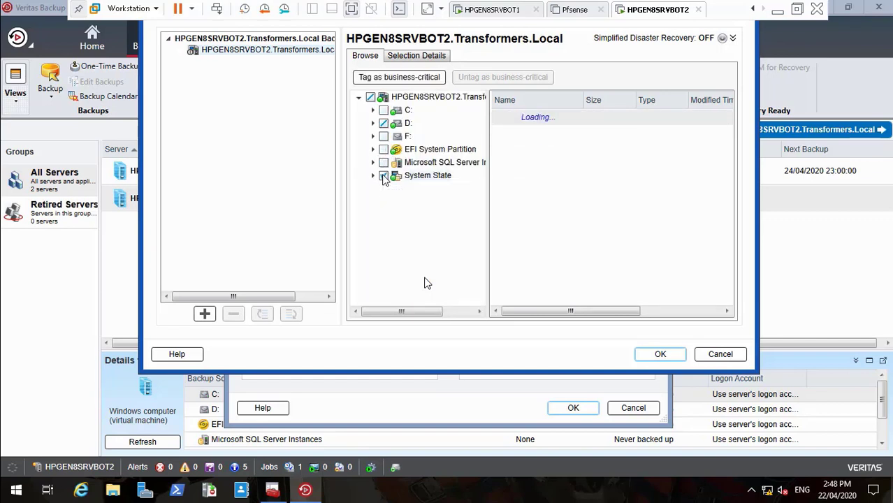
click(373, 177)
click(373, 176)
click(372, 124)
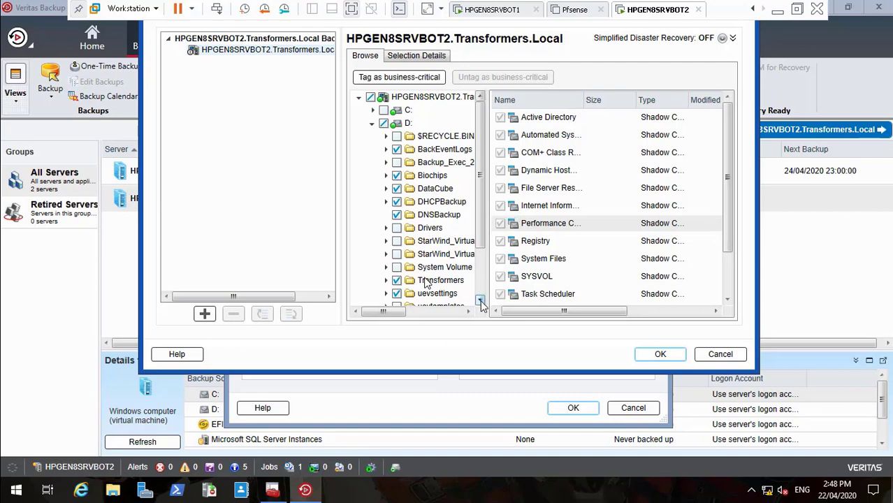
scroll(480, 302, down, 4)
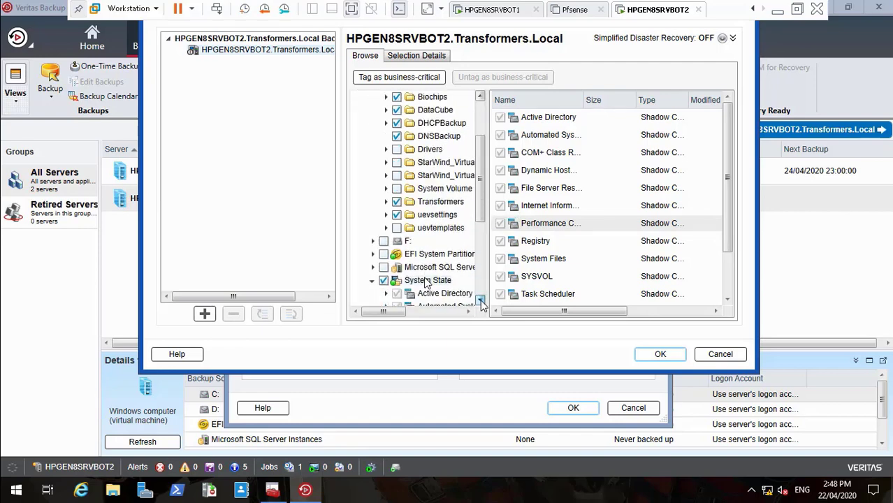
scroll(480, 302, down, 2)
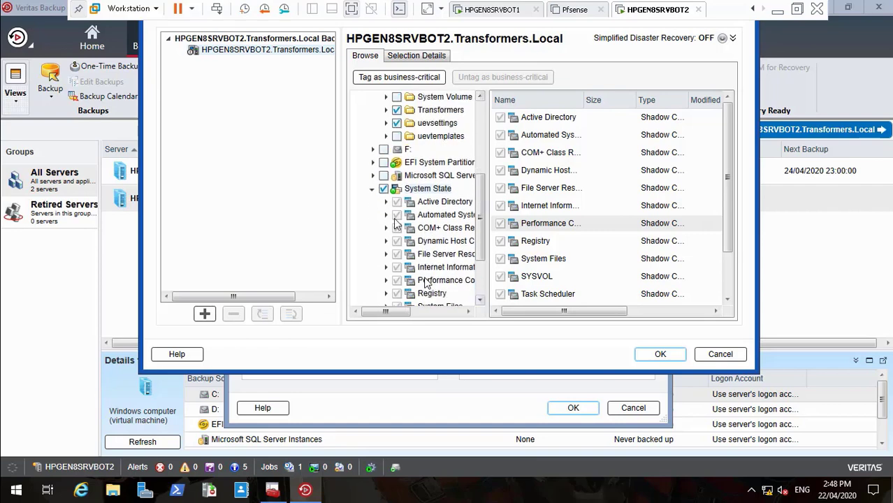
click(373, 189)
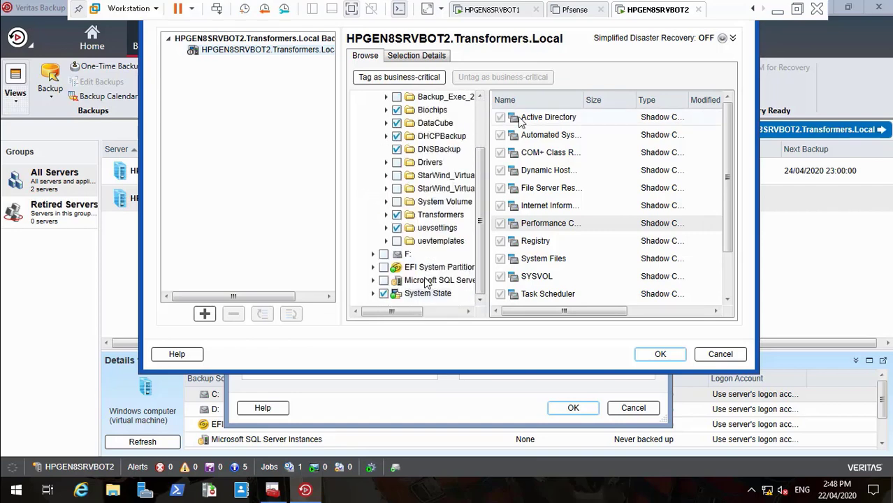
scroll(484, 109, up, 2)
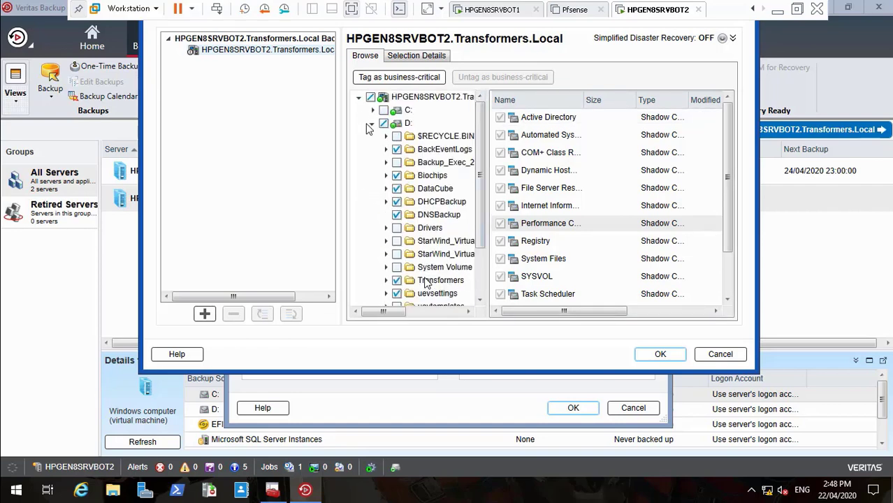
click(371, 124)
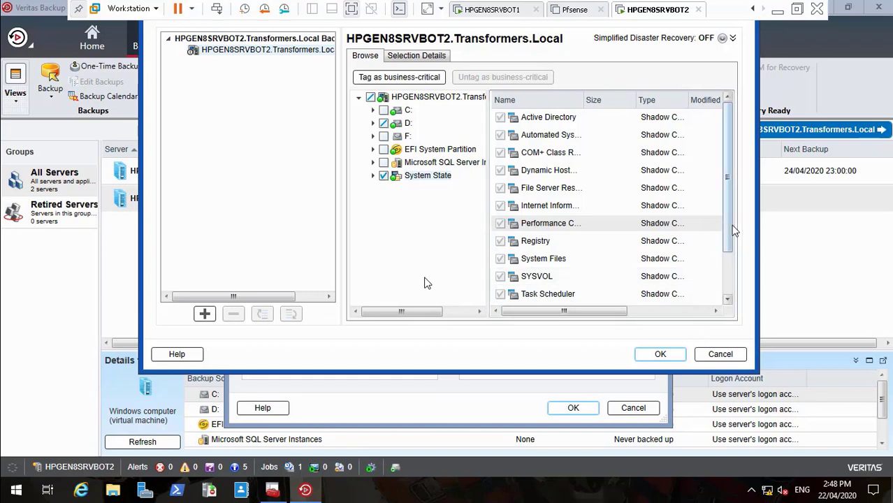
Confirm the System State and partial D: selections, then open the backup job's schedule settings
click(661, 355)
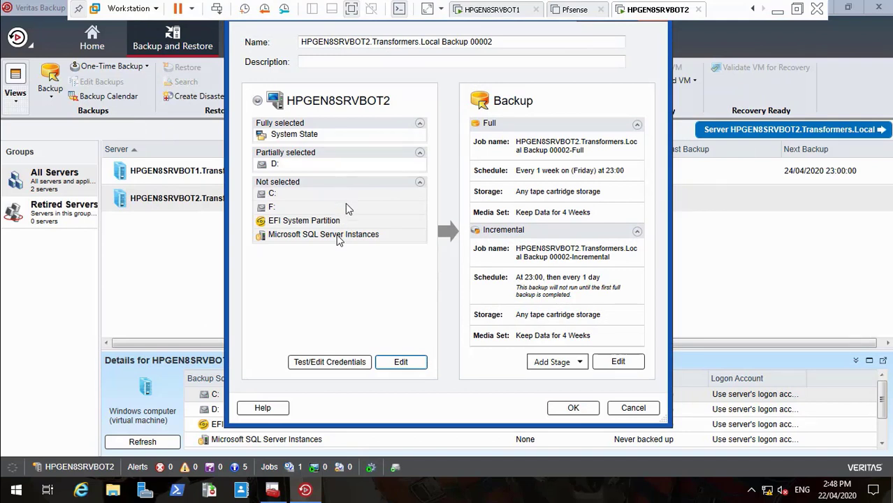
click(618, 361)
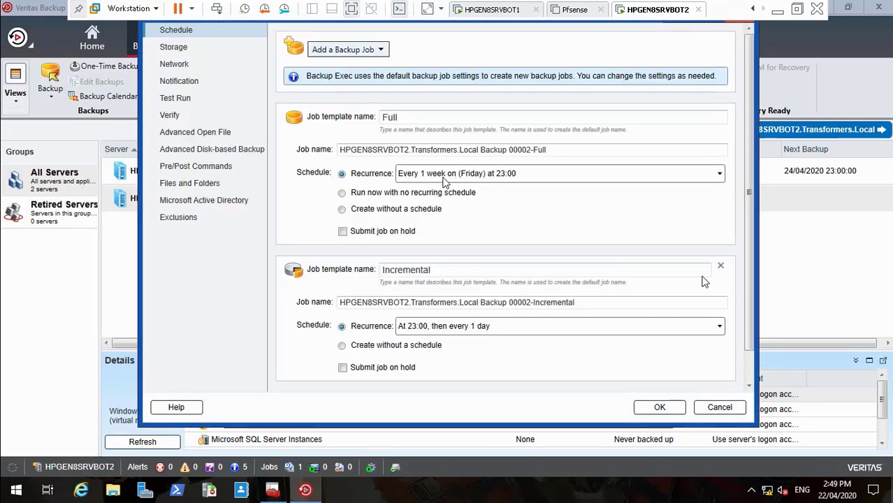
Remove the Incremental template, review storage, network and notification options, and disable data verification
click(722, 269)
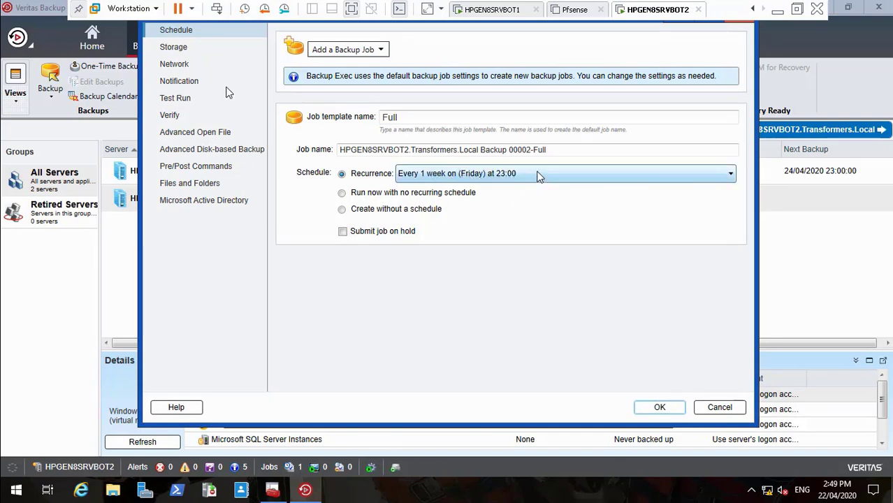
click(175, 49)
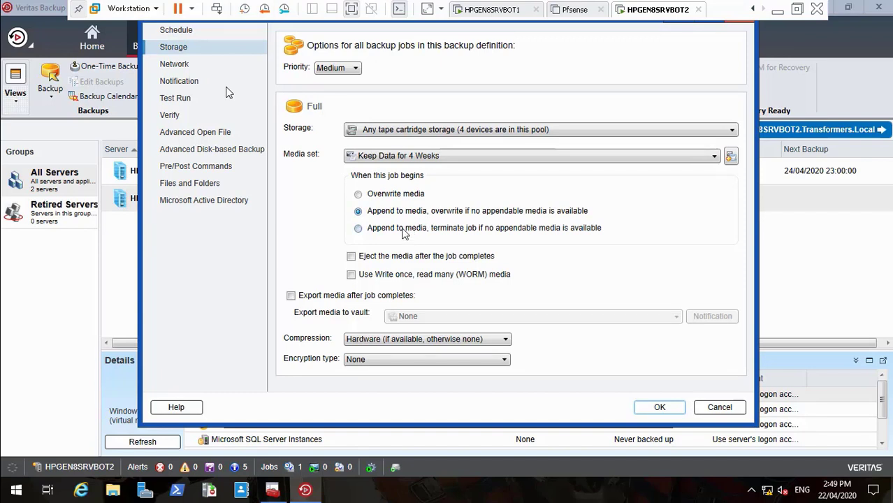
click(183, 69)
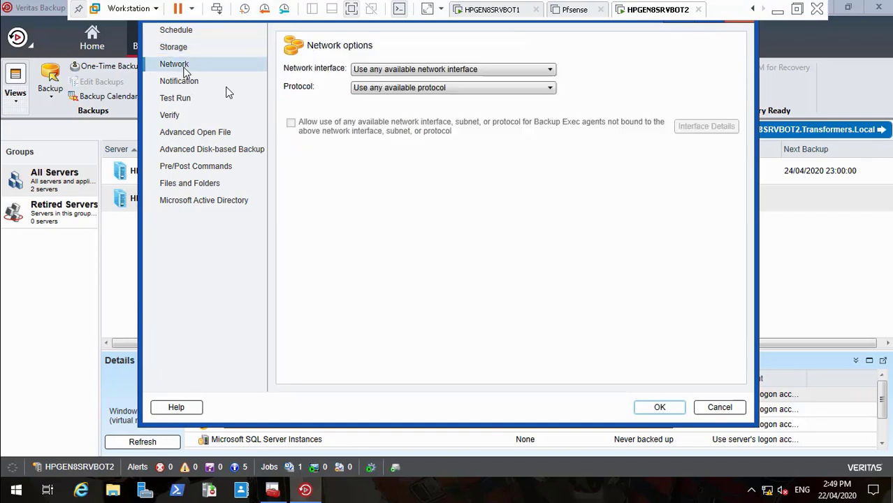
click(188, 79)
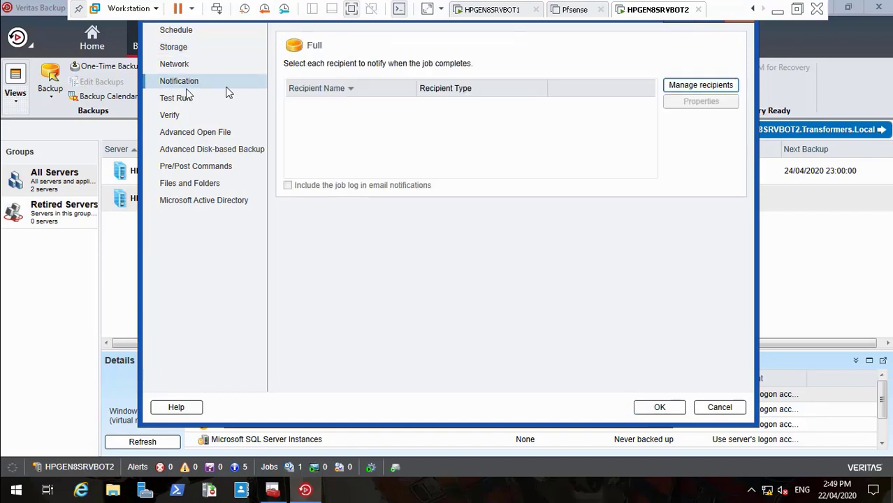
click(175, 117)
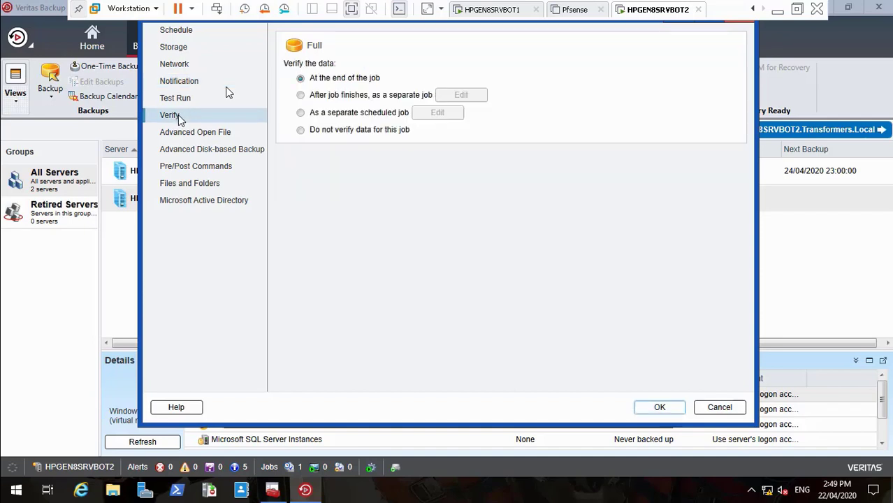
click(300, 130)
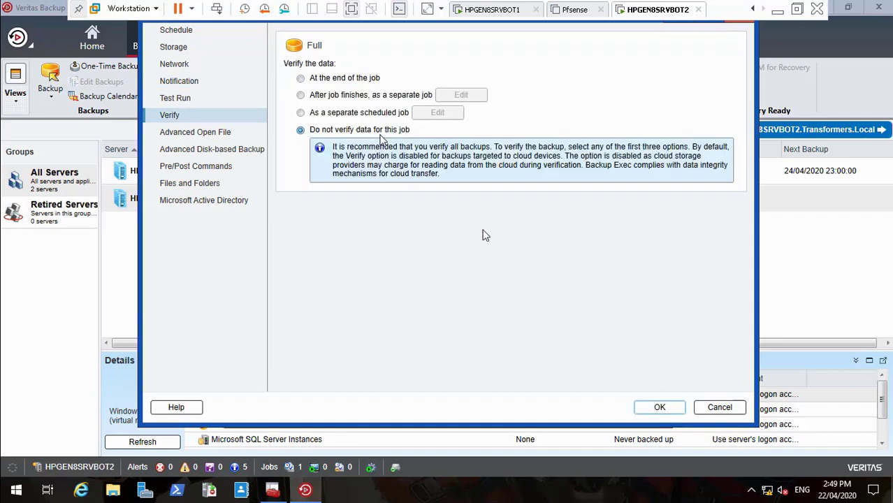
Review snapshot, disk, pre/post command, file and Active Directory options, confirm, and open the credential test
click(219, 134)
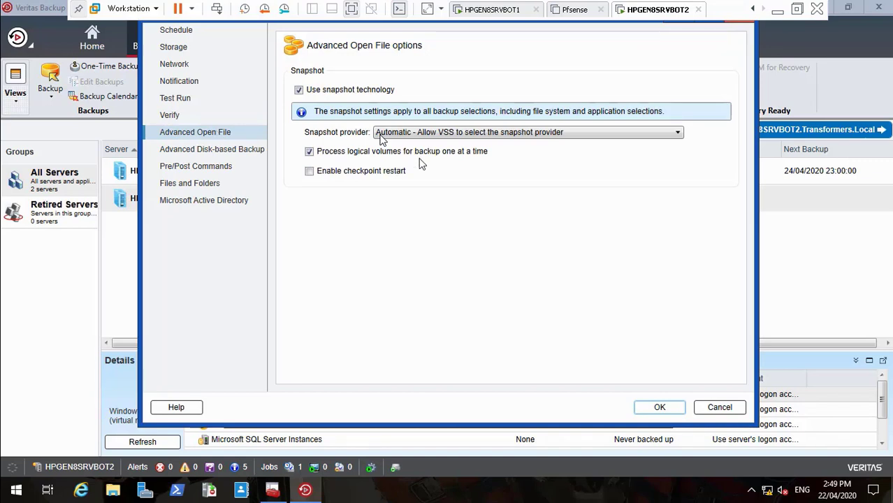
click(219, 151)
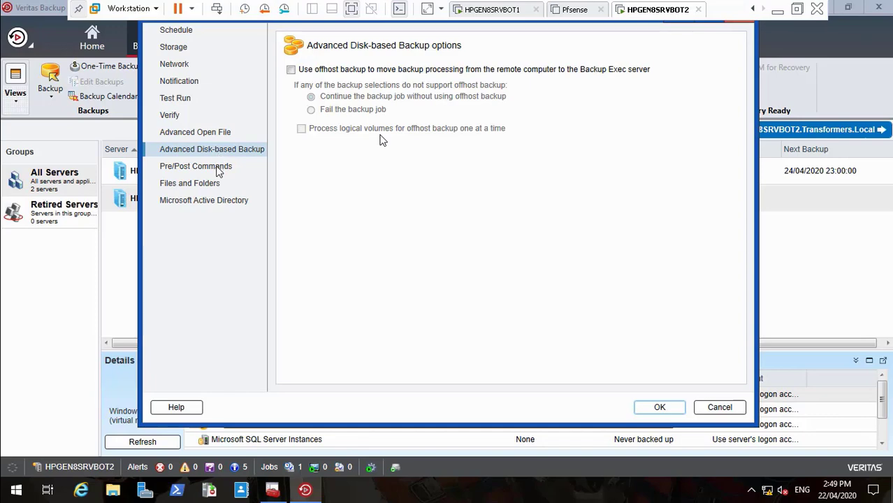
click(217, 167)
click(211, 186)
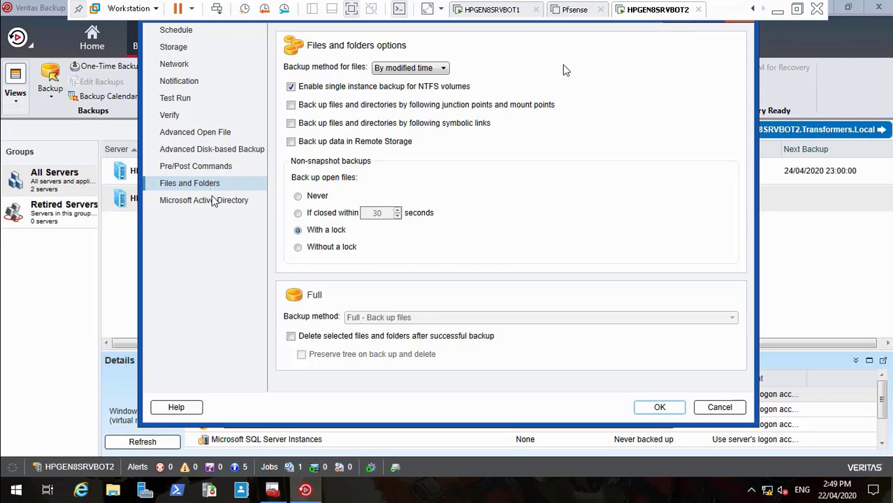
click(213, 200)
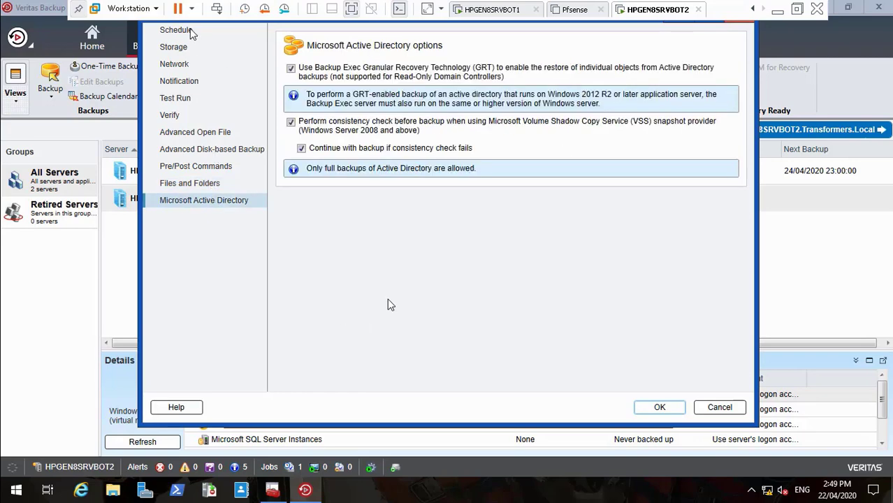
click(193, 30)
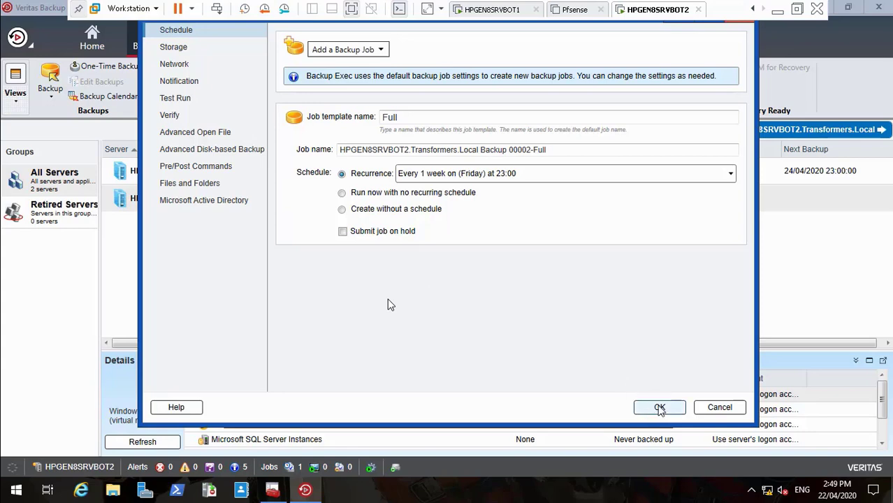
click(659, 408)
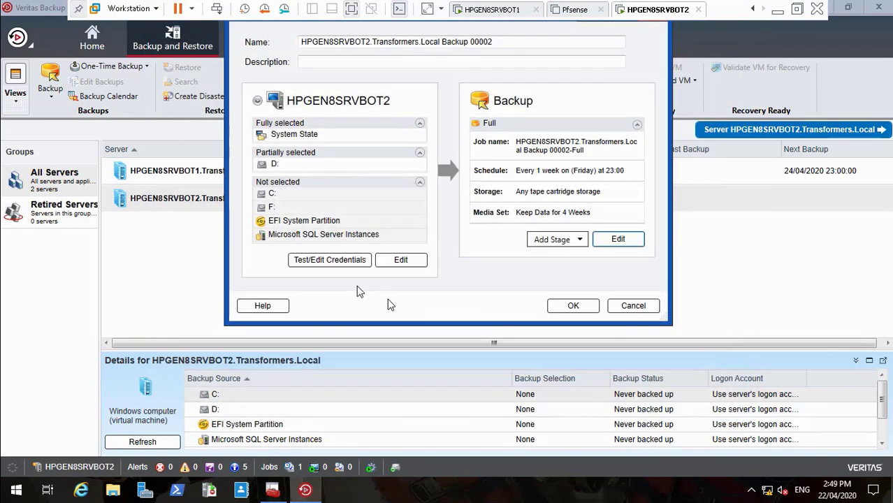
click(349, 259)
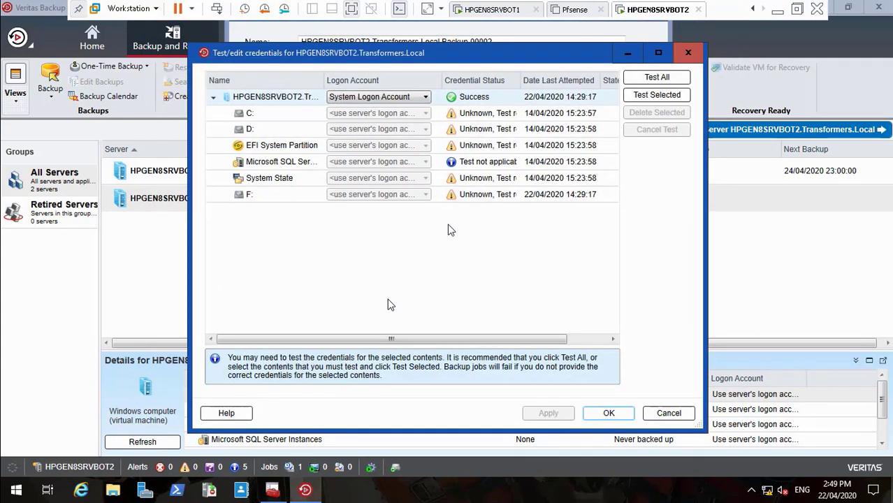
Test all credentials until every HPGEN8SRVBOT2 resource shows Success, then return to the job properties
click(655, 78)
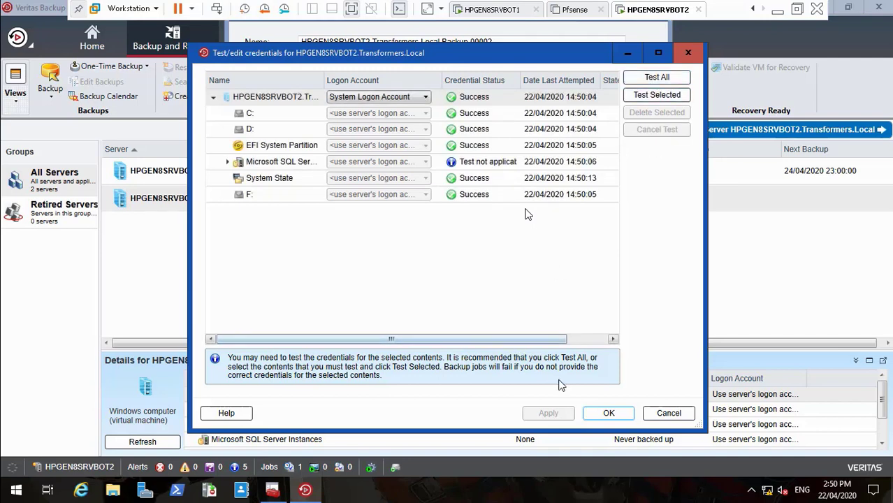
click(621, 415)
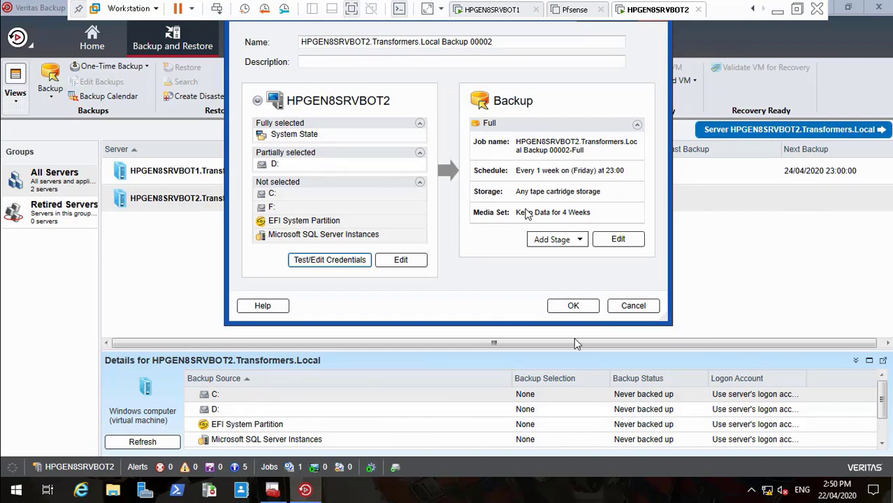
click(575, 306)
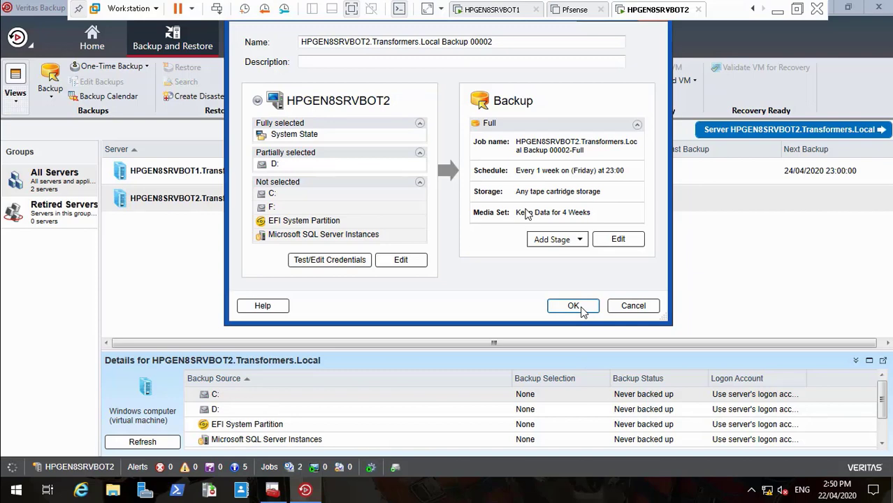
Save the HPGEN8SRVBOT2 backup job and view Job Monitor with both jobs scheduled for 24/04/2020 23:00
click(581, 306)
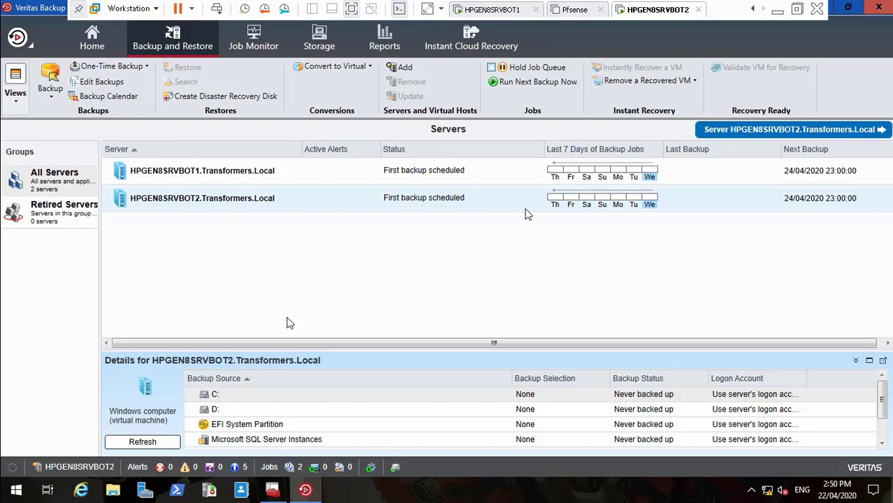
click(259, 44)
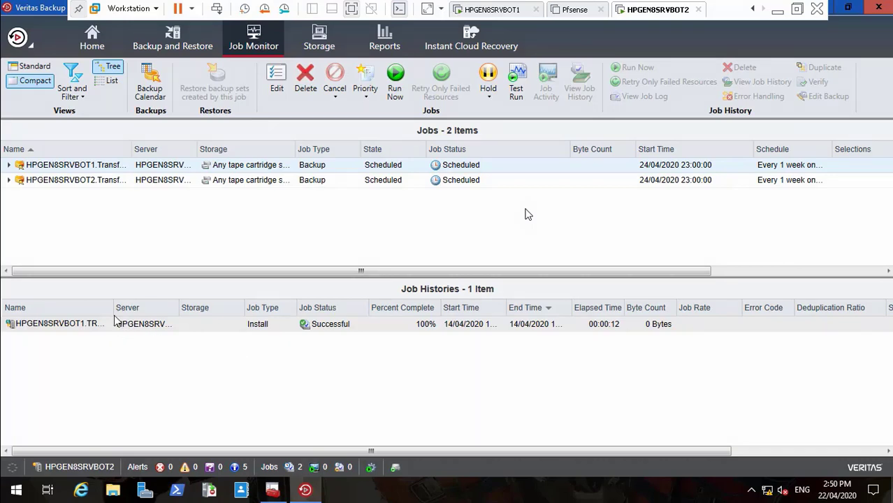
Widen the Job Histories Name column and review all storage devices and tape media
drag(111, 316, 337, 299)
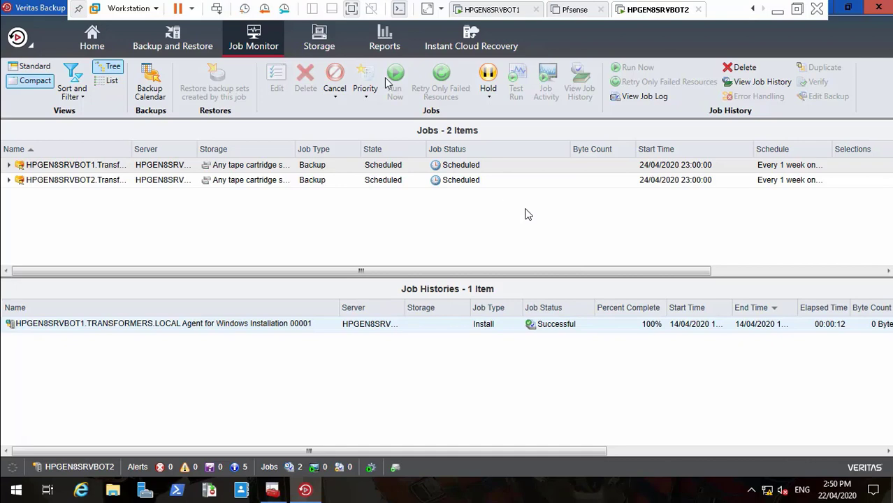
click(316, 42)
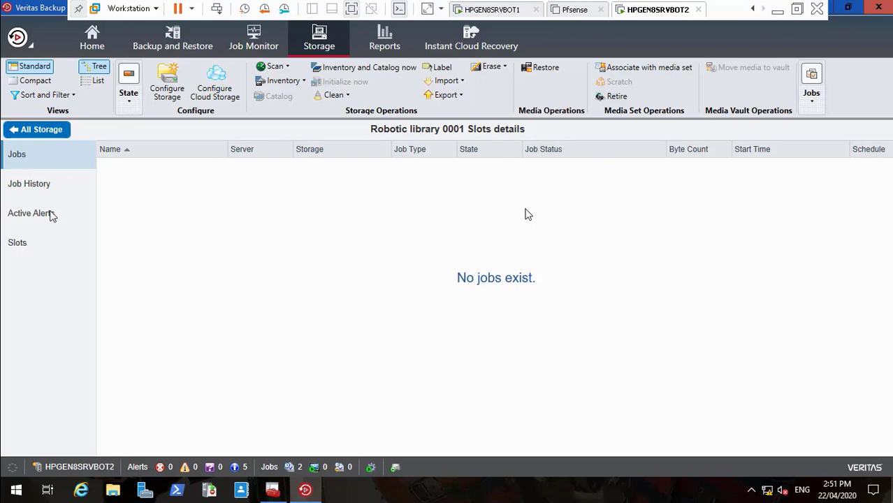
click(43, 131)
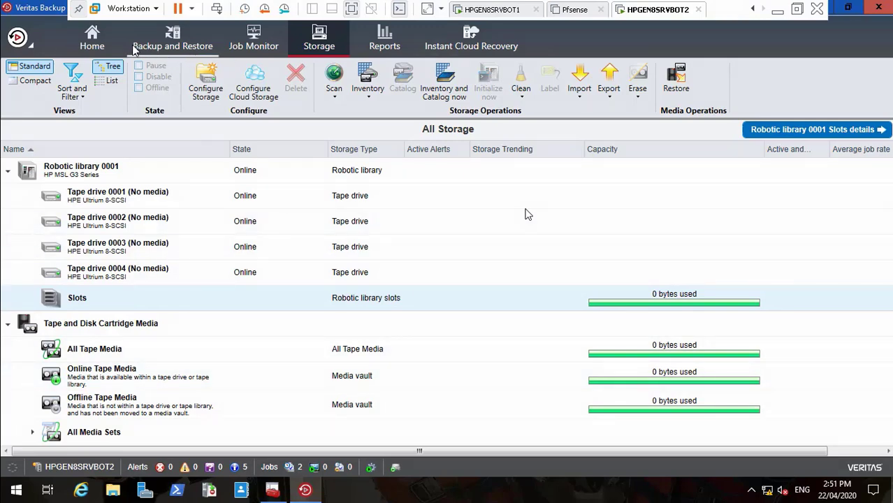
click(195, 43)
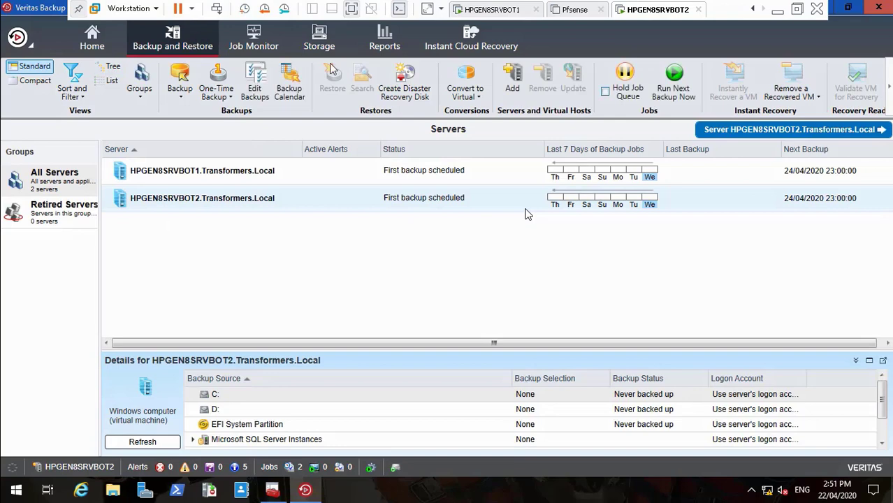
Look over the reports and HPGEN8SRVBOT1's backup sources, return to Job Monitor, and close Backup Exec
click(371, 42)
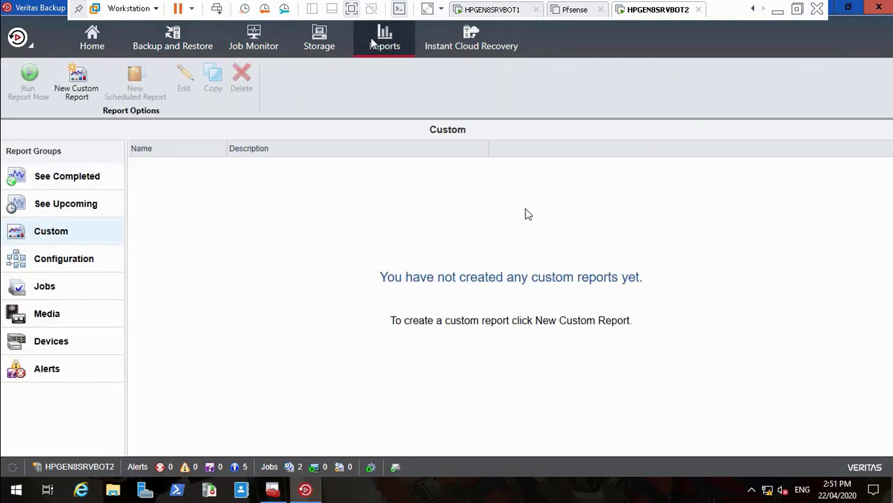
click(196, 44)
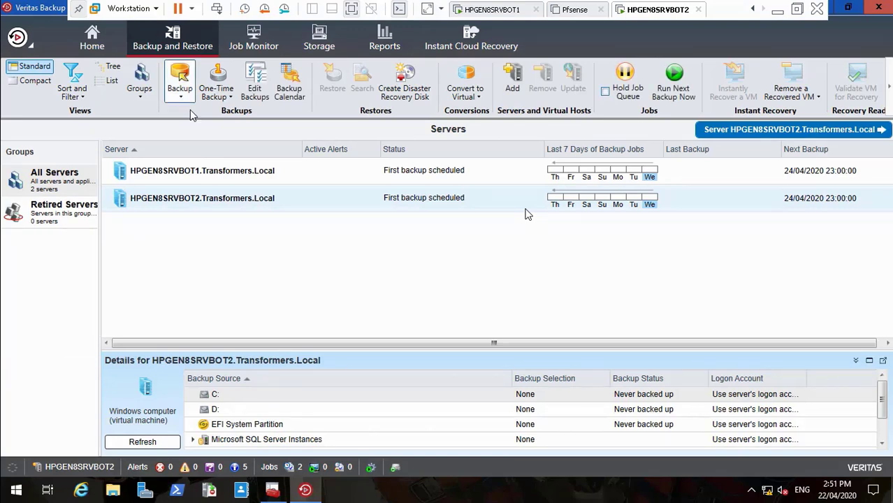
click(198, 178)
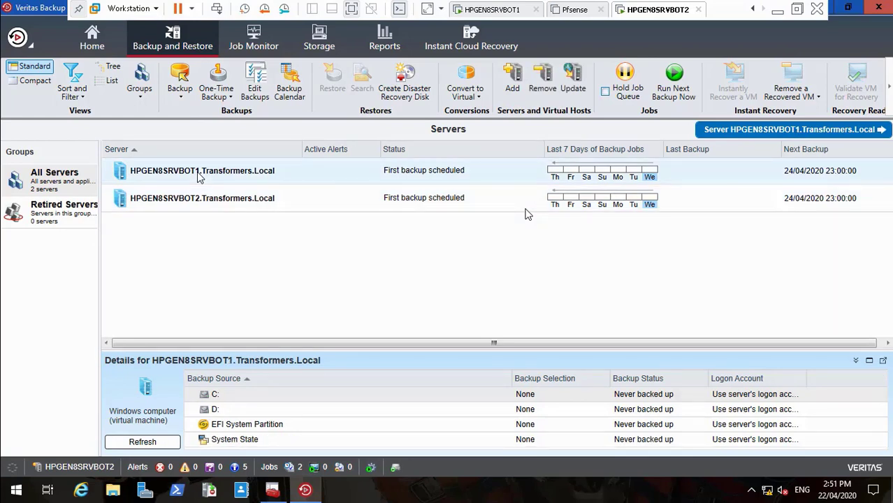
click(256, 44)
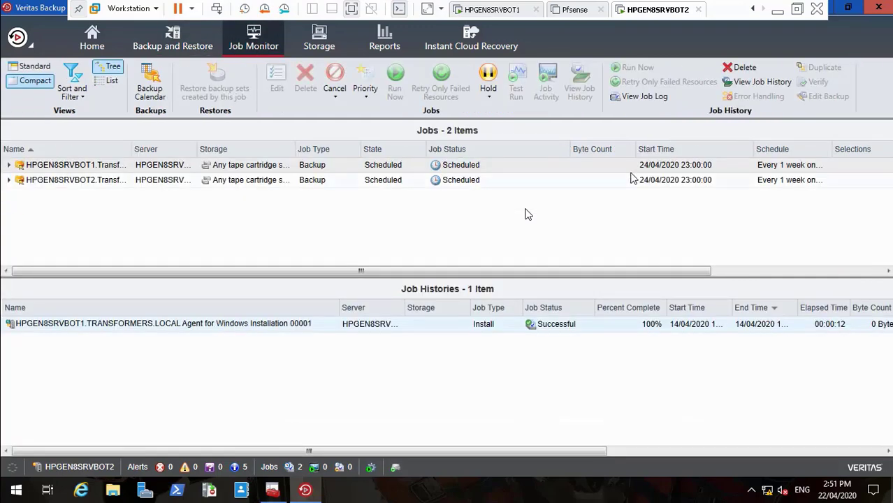
click(878, 7)
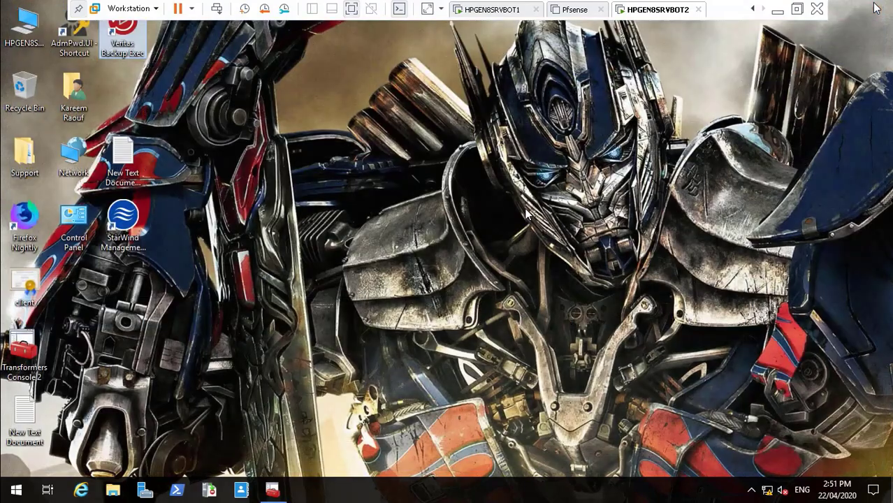
Exit the VM's full-screen view and bring up the Virtual_Tape_Library_VTL_Symantec_Backup_Exec.pdf guide
click(352, 10)
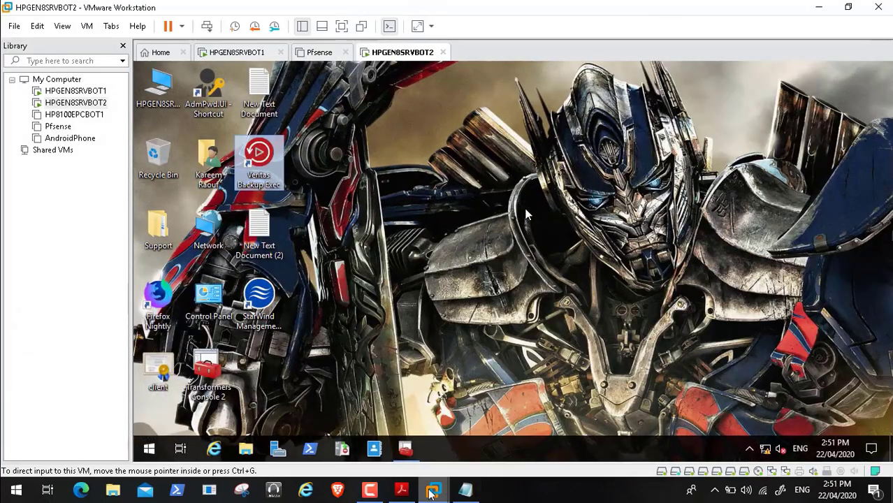
click(400, 491)
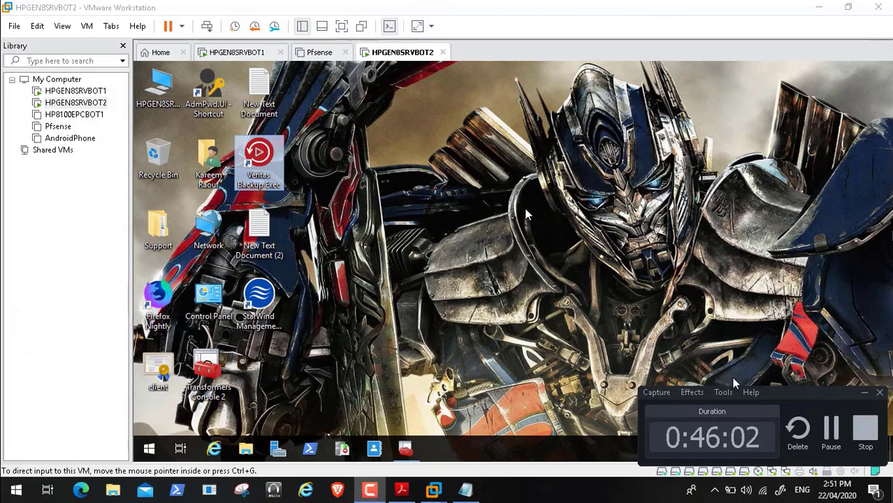
click(864, 393)
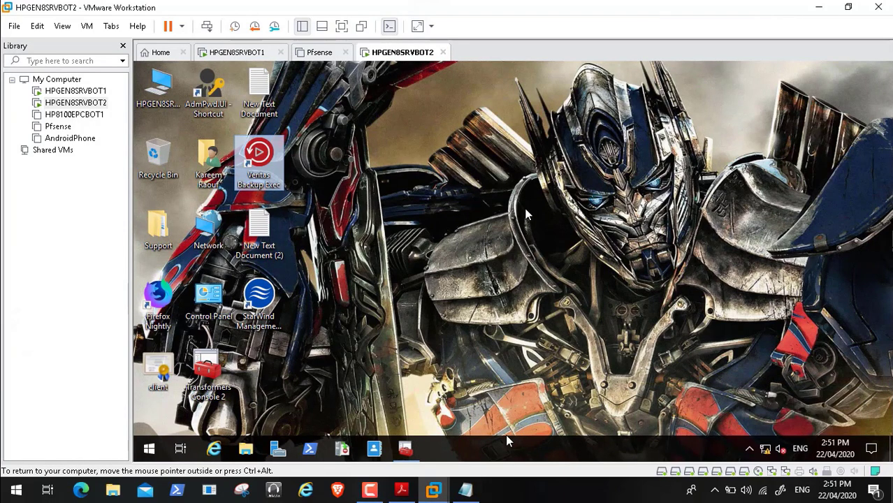
click(412, 487)
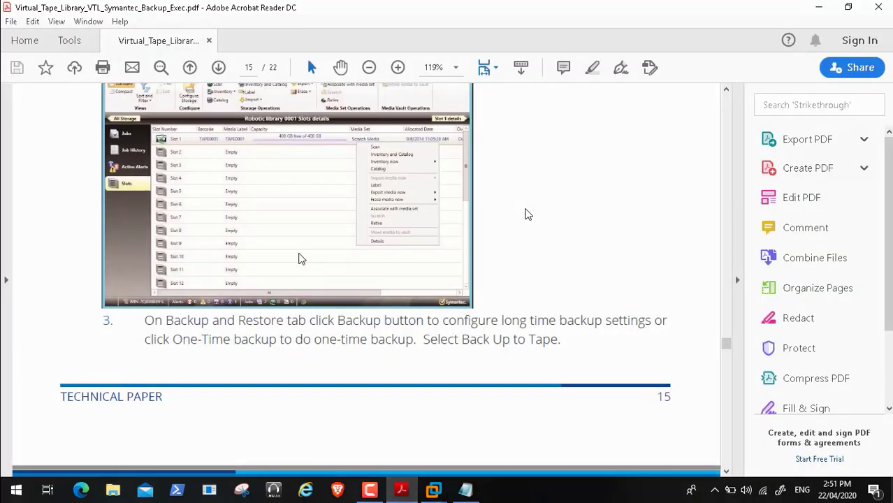
Scroll the Virtual Tape Library guide from page 15 to its last page, 22, then close Acrobat
click(298, 259)
scroll(299, 258, down, 5)
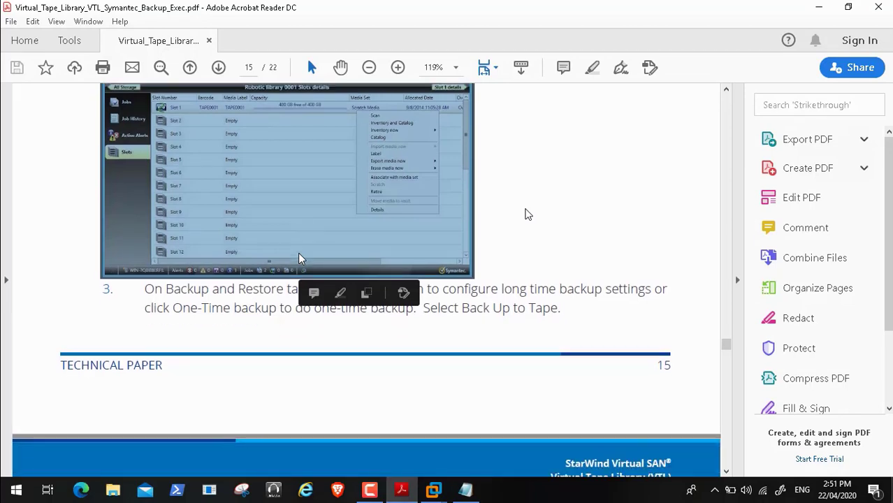
scroll(298, 258, down, 15)
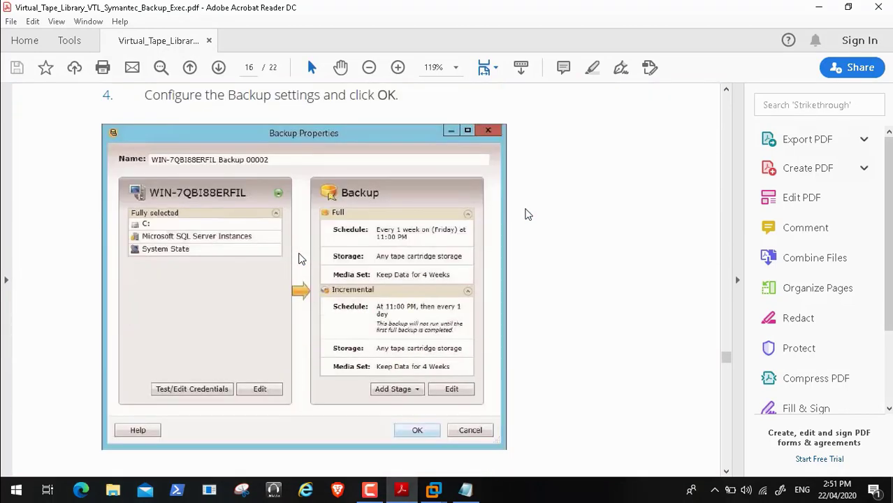
scroll(298, 258, down, 10)
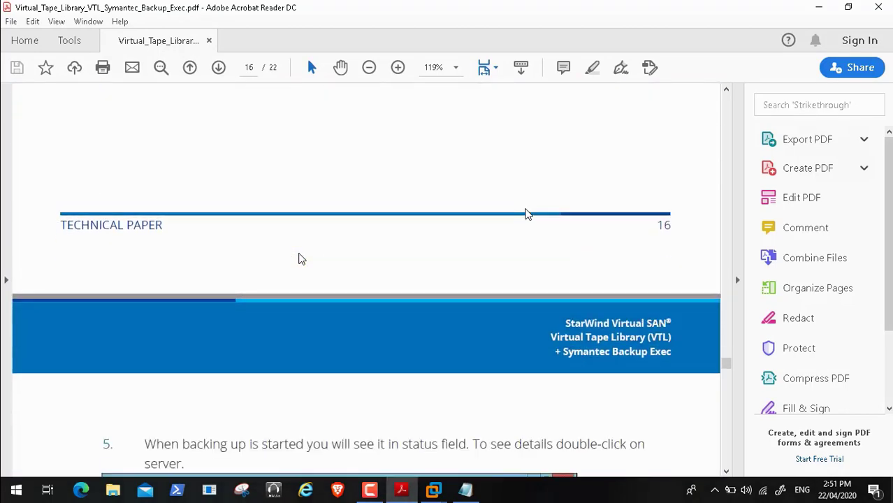
scroll(298, 259, down, 9)
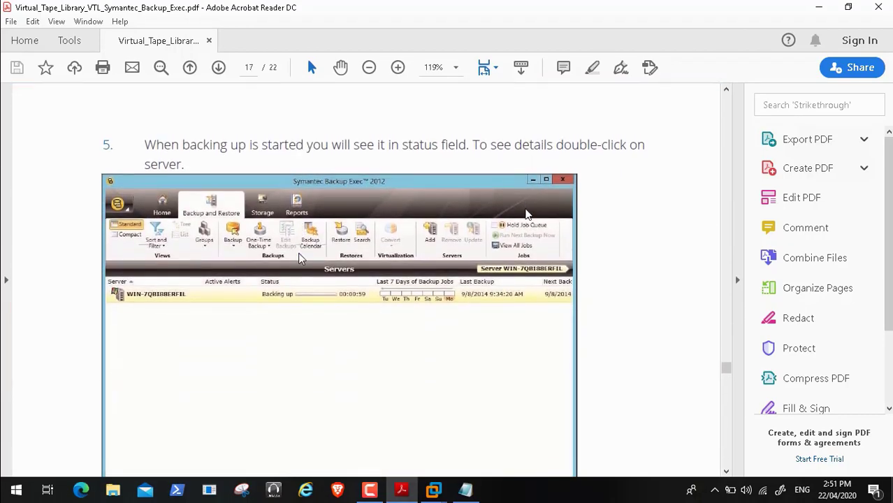
scroll(300, 258, down, 8)
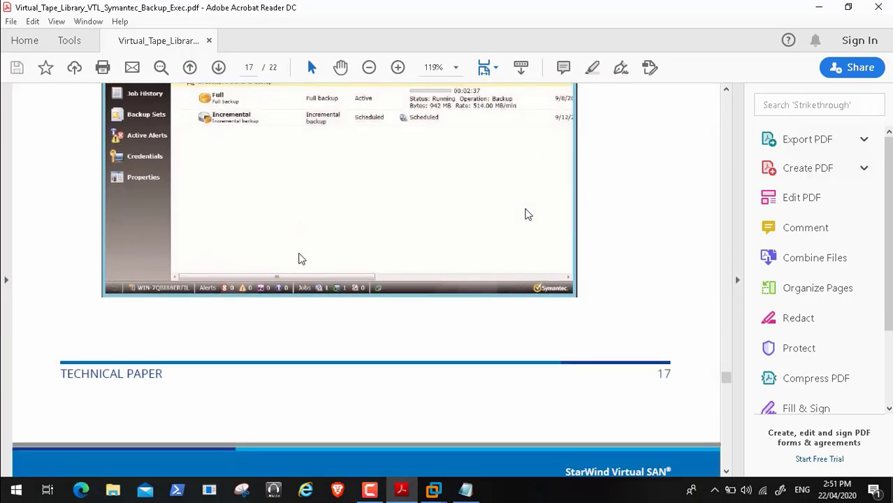
scroll(301, 259, down, 5)
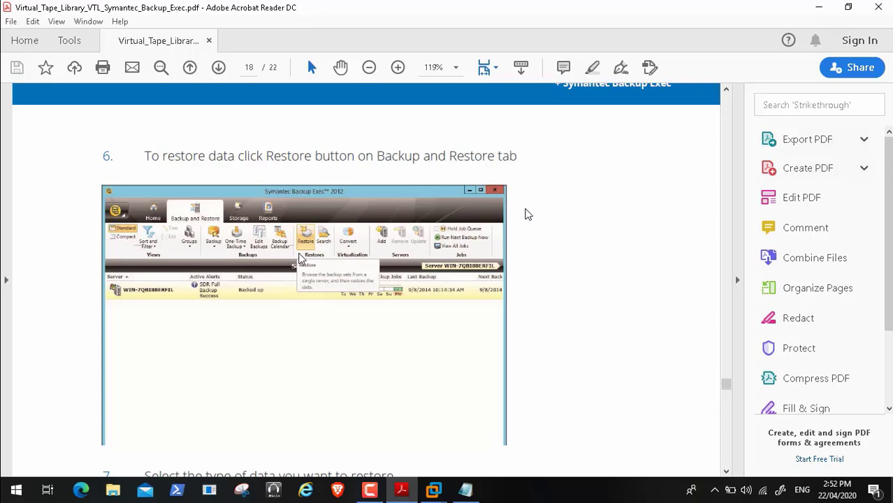
scroll(527, 215, down, 10)
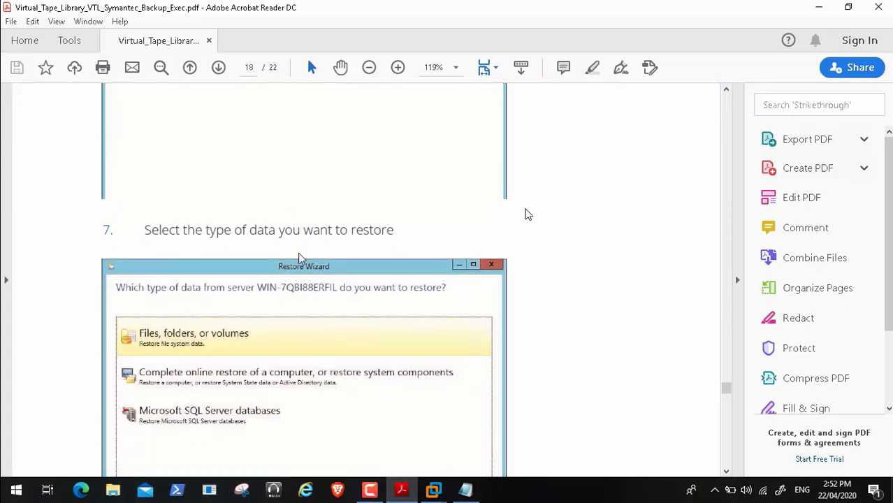
scroll(528, 214, down, 1)
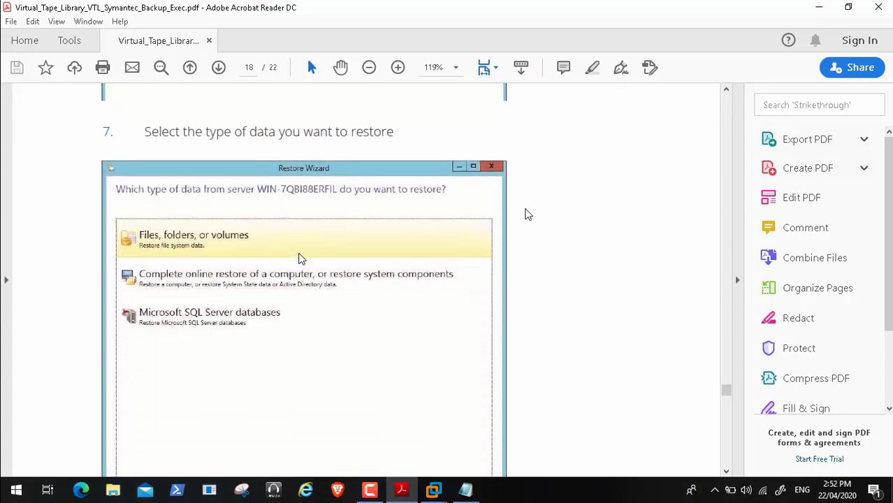
scroll(527, 214, down, 15)
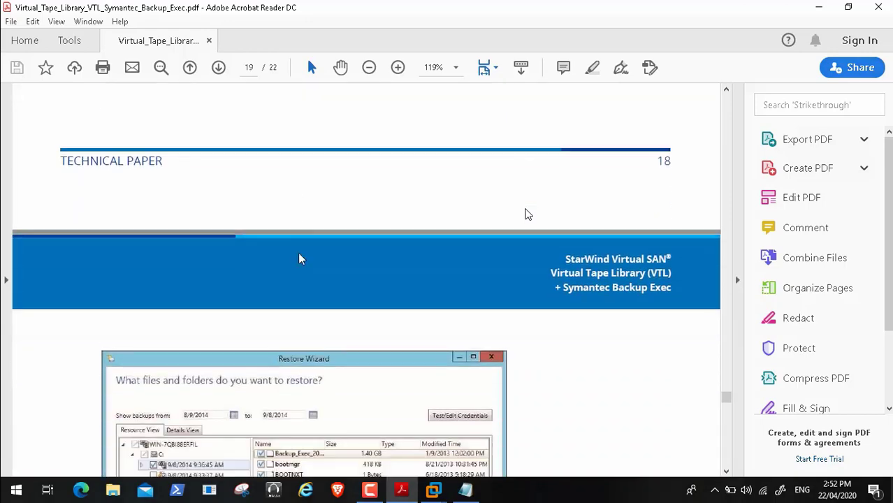
scroll(528, 214, down, 15)
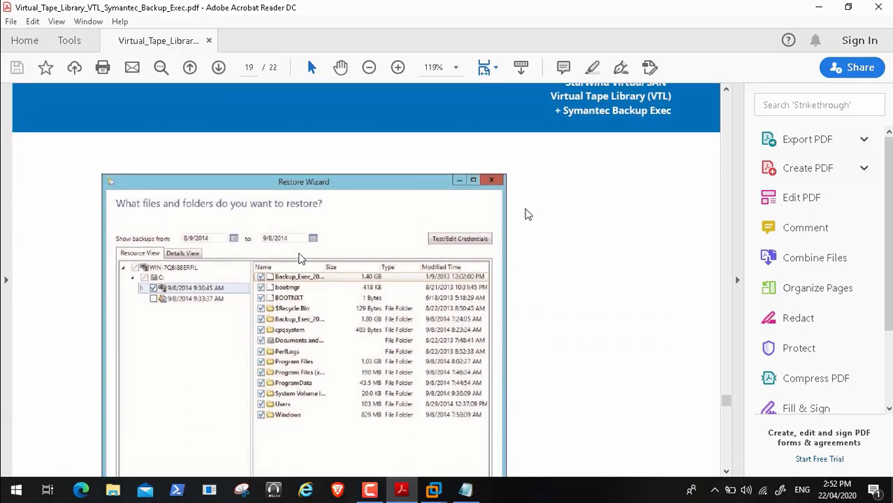
scroll(527, 215, down, 10)
scroll(527, 215, down, 1)
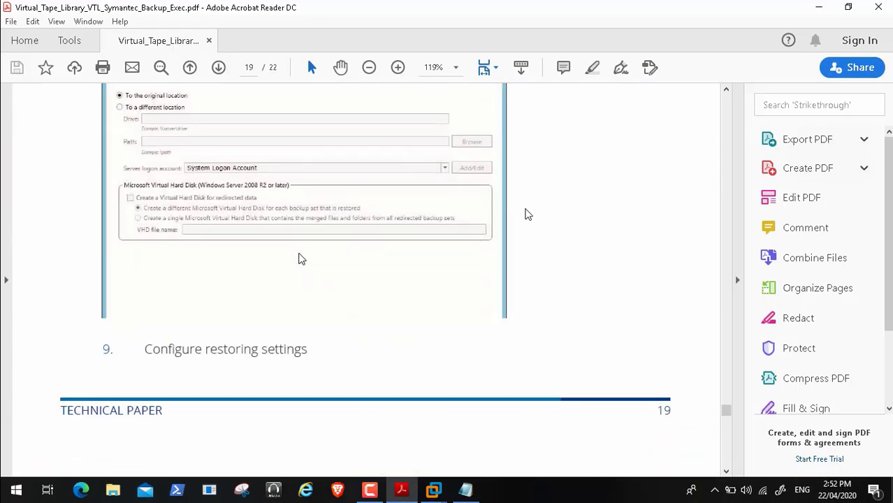
scroll(528, 215, down, 15)
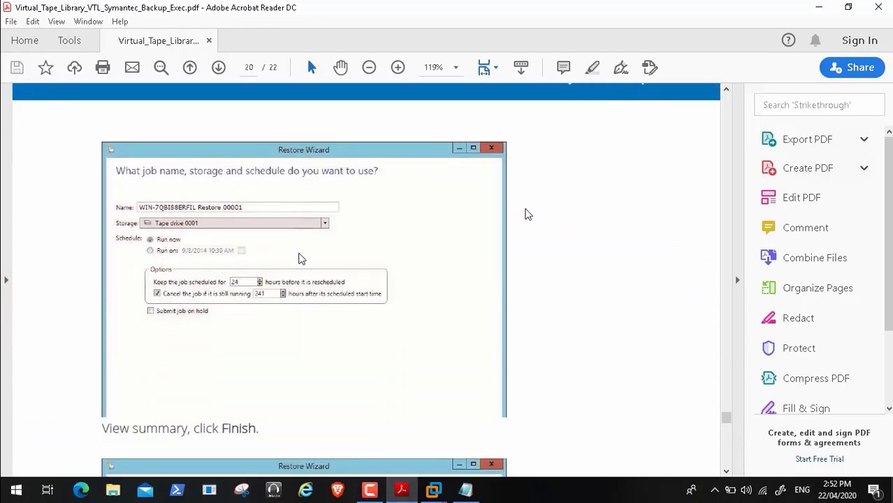
scroll(527, 215, down, 15)
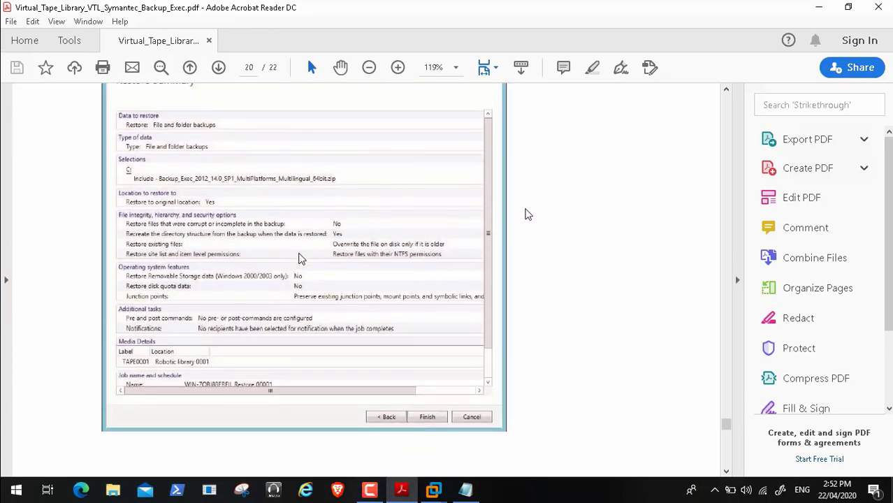
scroll(527, 215, down, 15)
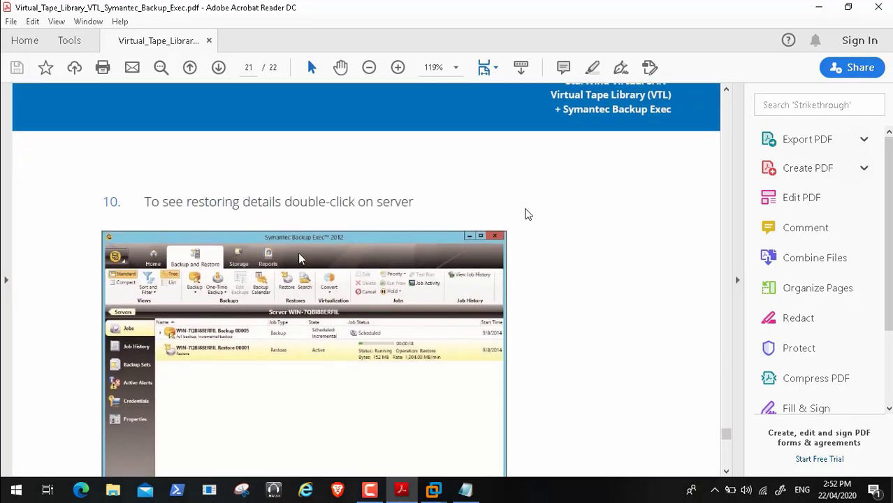
scroll(527, 215, down, 15)
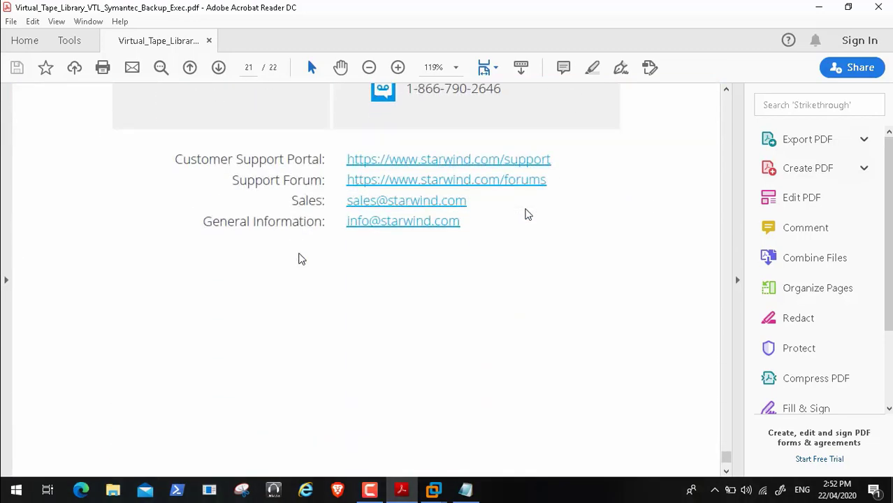
scroll(528, 215, down, 5)
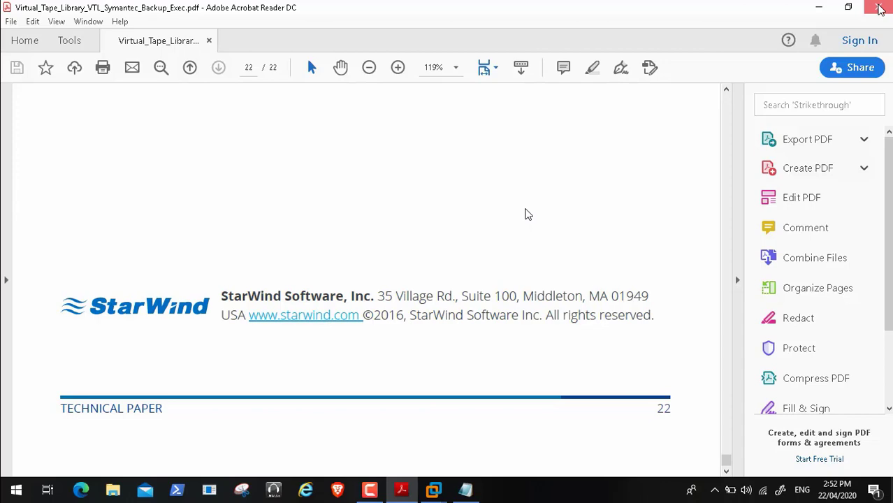
click(881, 8)
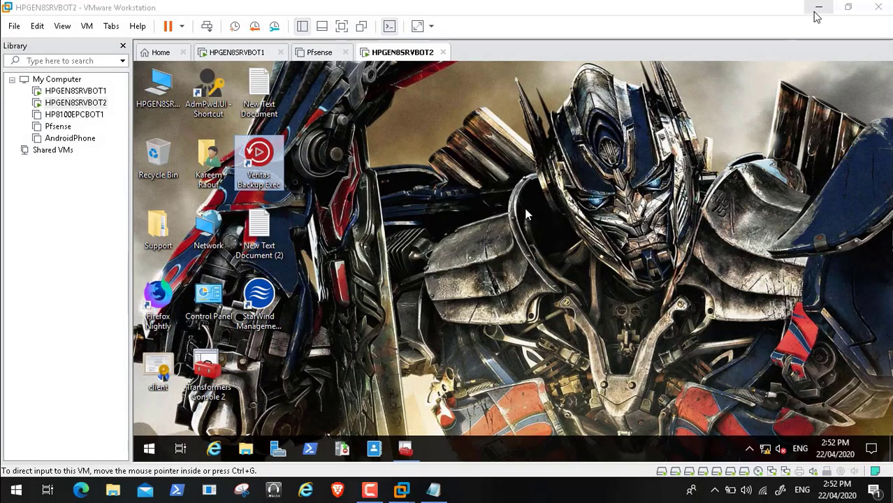
Minimize VMware and open This PC, showing the System (C:) and Data (D:) drives
click(818, 7)
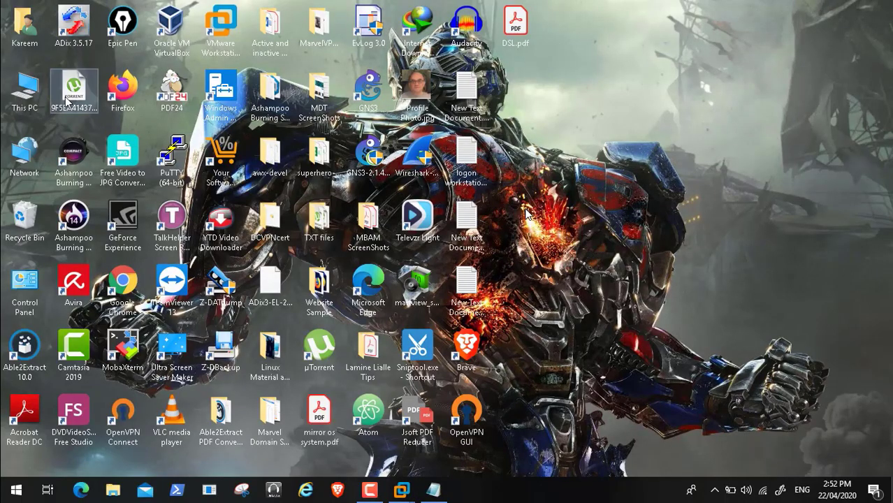
click(21, 104)
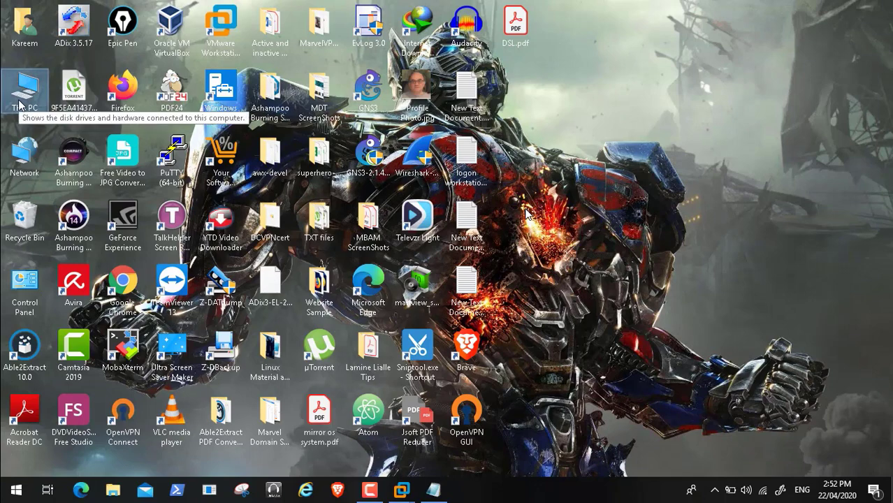
double_click(21, 105)
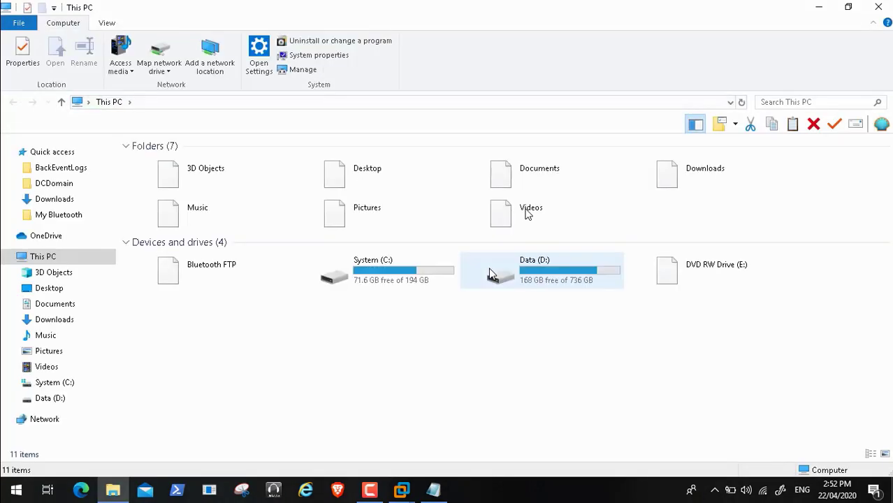
Browse Data (D:) > ADToolsCollection > Transformers > DCDomain and open Active Directory Security Assessment (ADSA).pdf
double_click(528, 278)
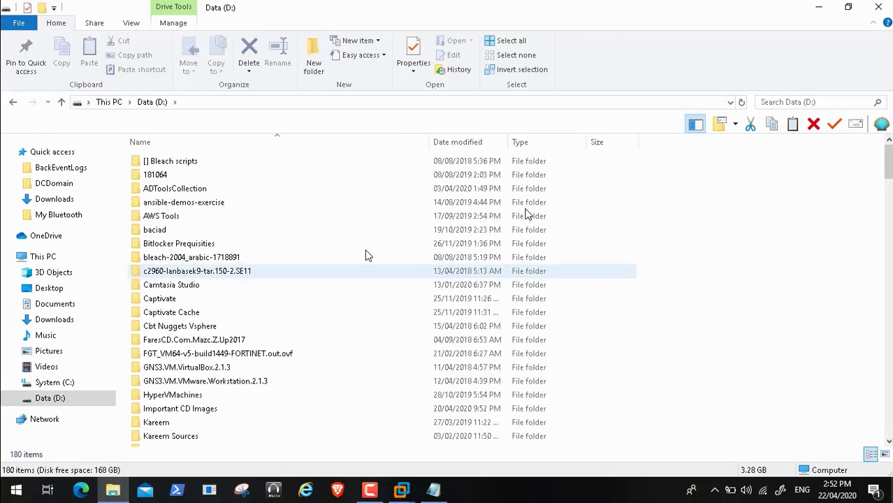
click(195, 194)
double_click(195, 195)
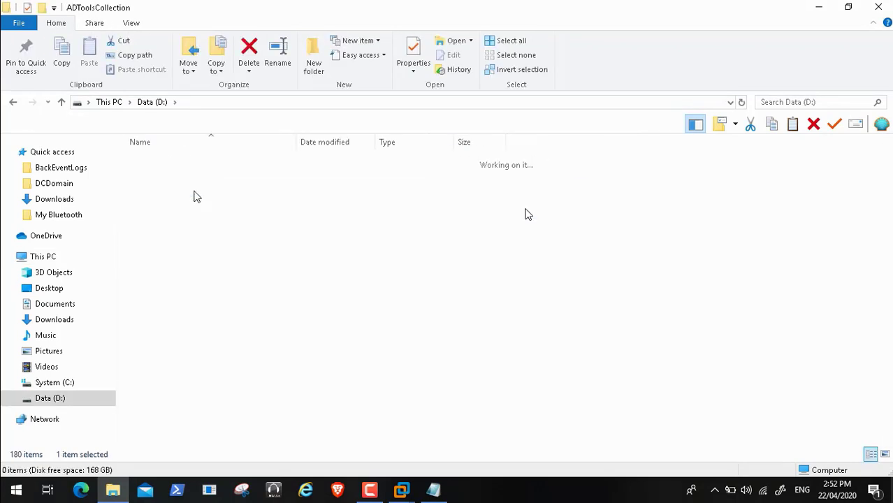
double_click(183, 411)
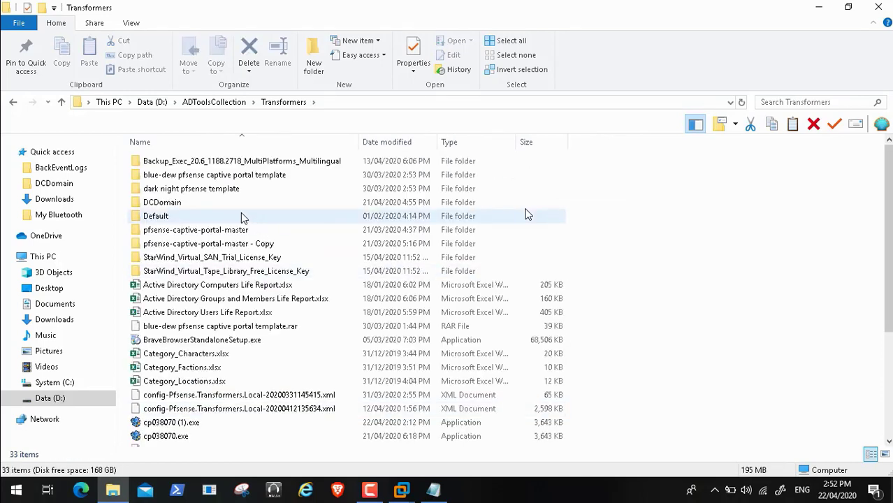
click(200, 204)
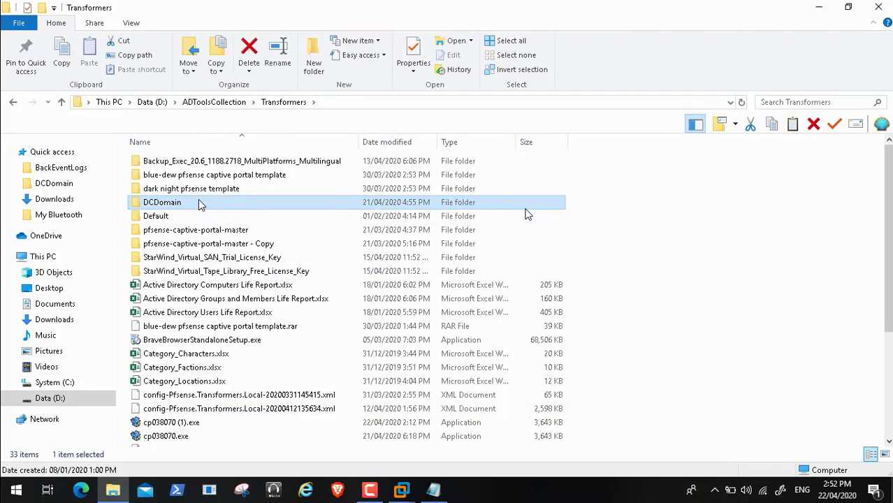
double_click(188, 204)
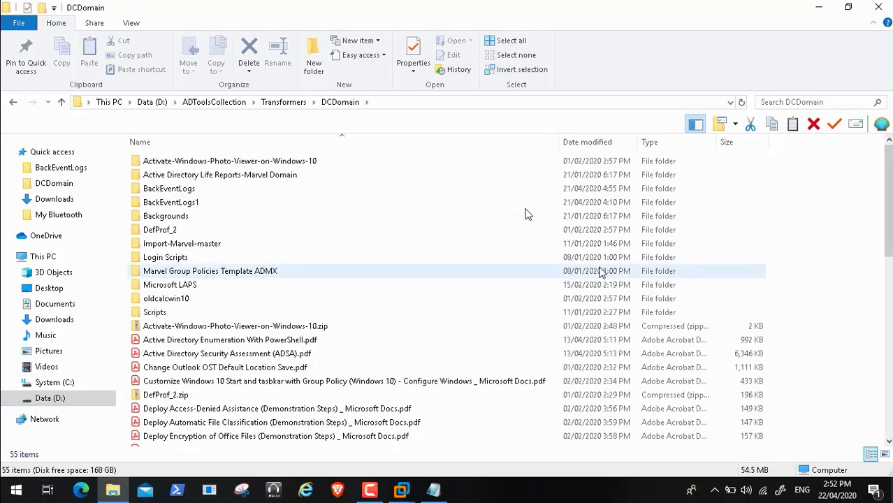
click(277, 357)
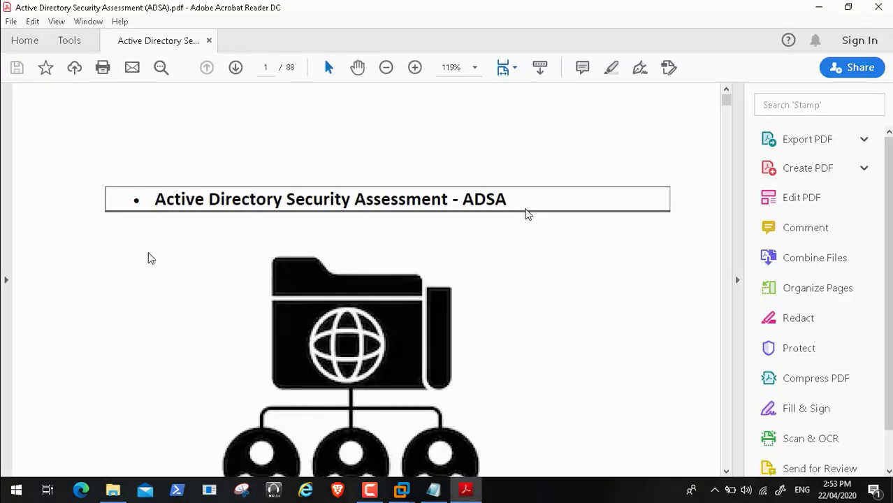
Scroll through the ADSA guide's DNS section and highlight the word 'state' in step 6
scroll(150, 259, down, 1)
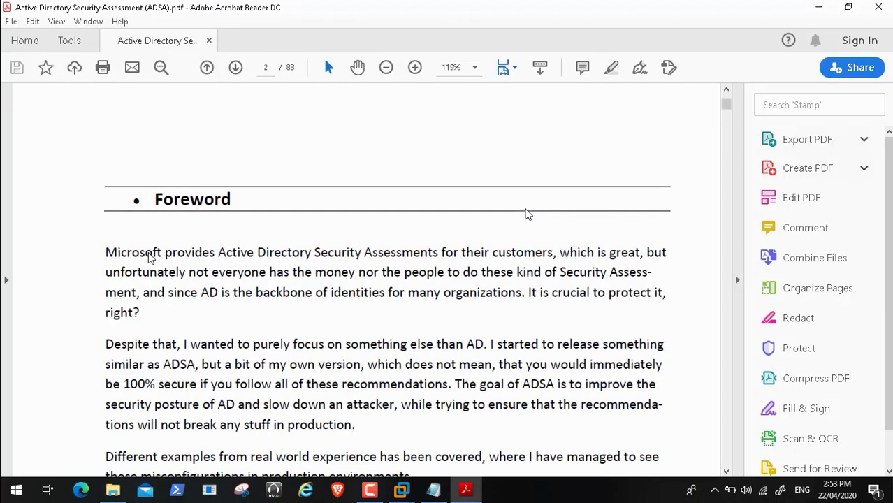
scroll(151, 257, down, 1)
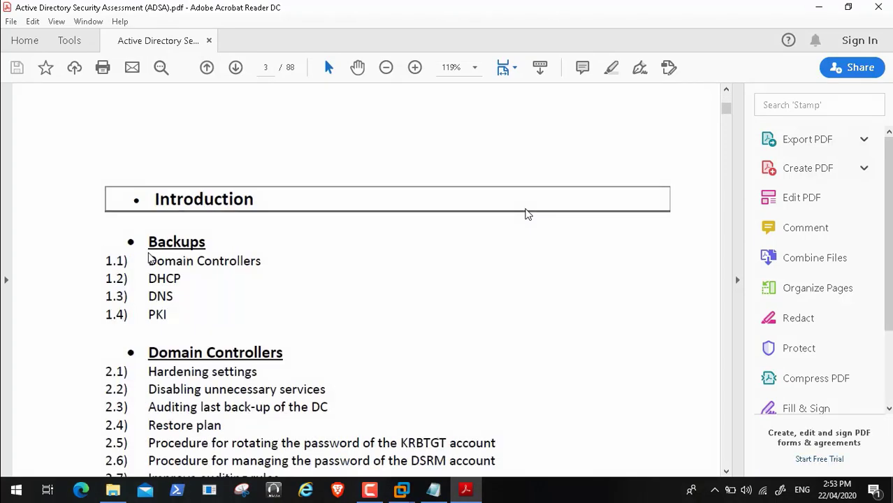
scroll(150, 257, down, 1)
scroll(150, 258, down, 1)
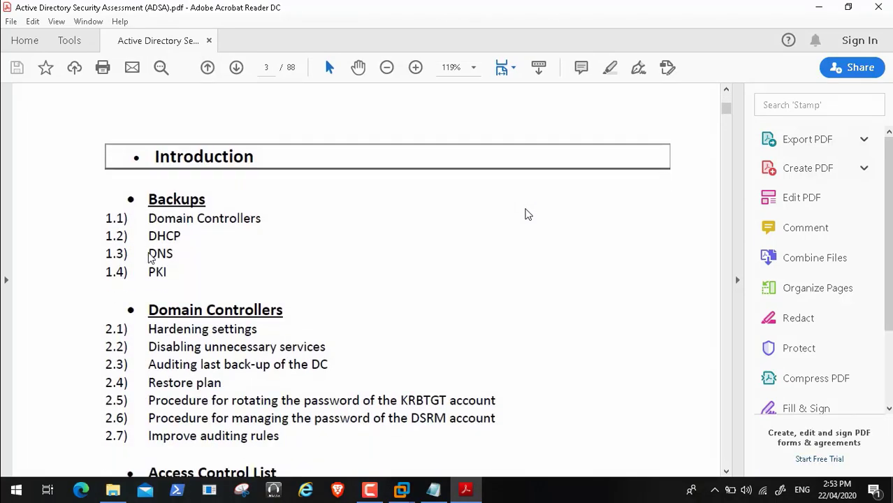
scroll(149, 258, down, 5)
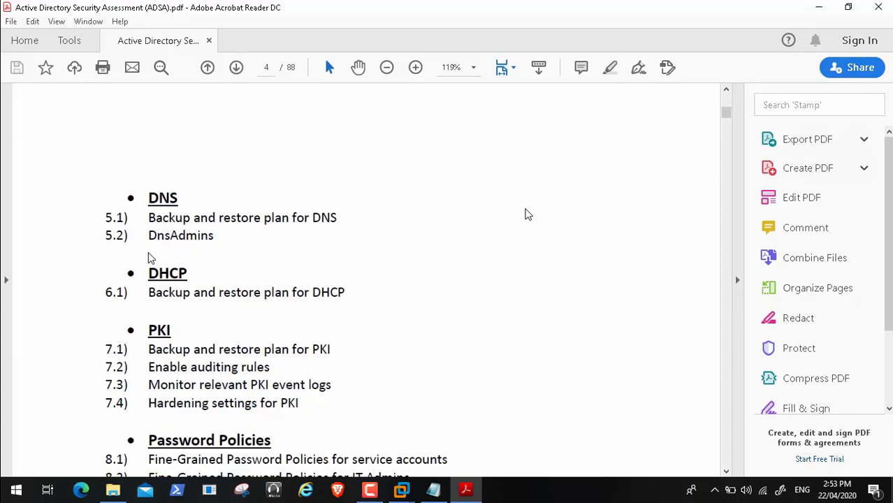
scroll(149, 258, down, 1)
scroll(150, 258, down, 5)
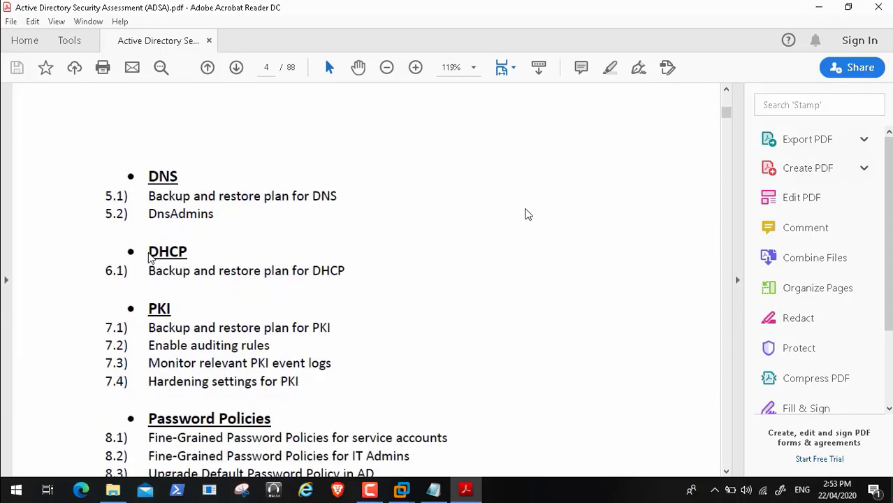
scroll(150, 258, down, 5)
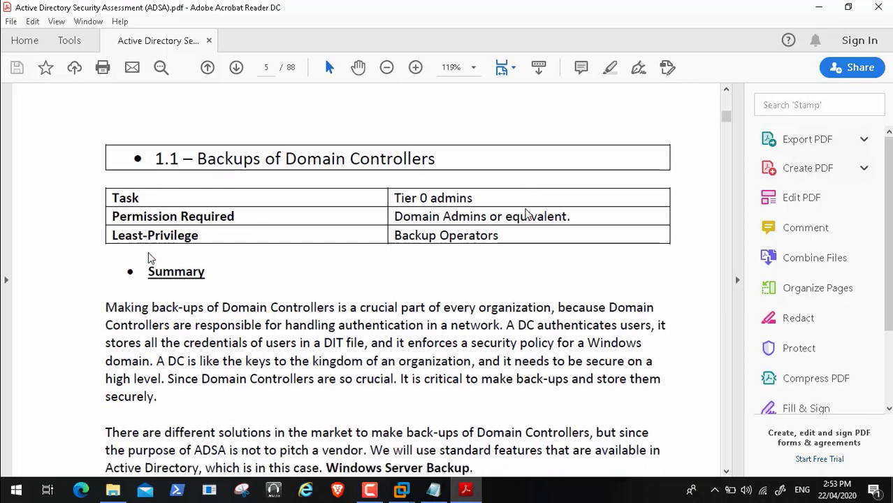
scroll(150, 258, down, 5)
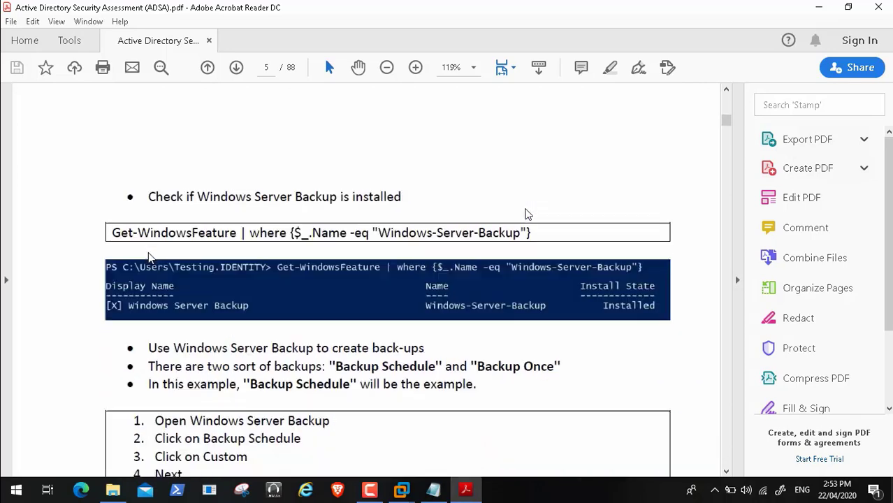
scroll(149, 258, down, 2)
scroll(149, 258, down, 5)
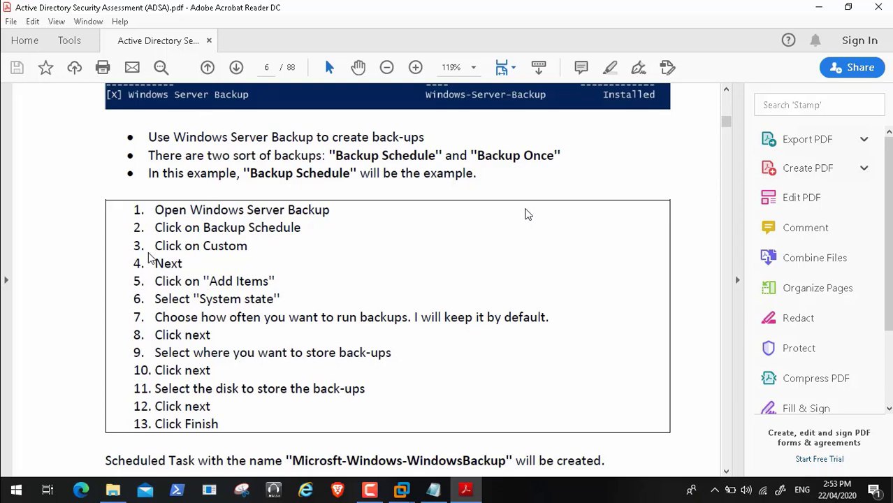
drag(245, 301, 325, 282)
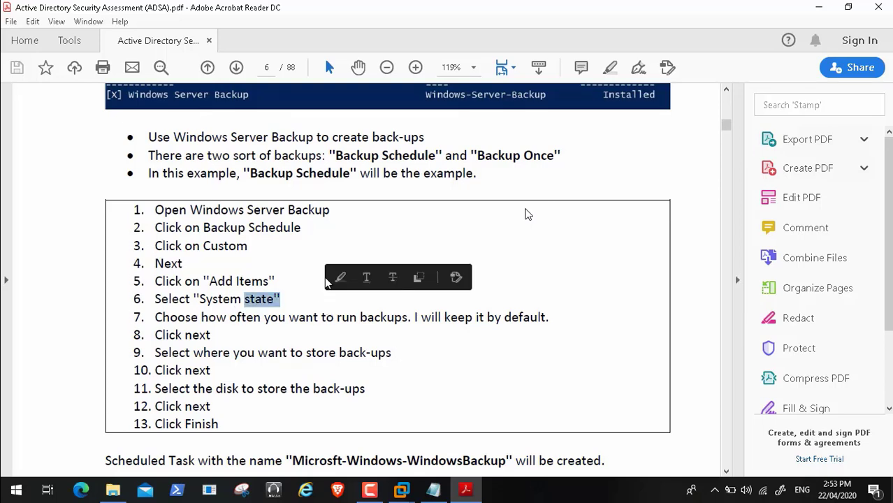
Scroll on to page 27, section 2.5 on rotating the KRBTGT account password
scroll(528, 215, down, 20)
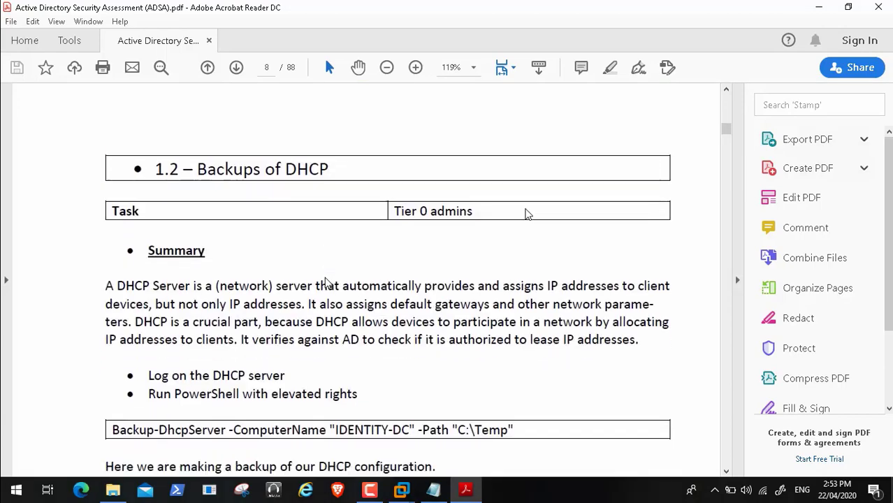
scroll(527, 215, down, 10)
scroll(527, 215, down, 10)
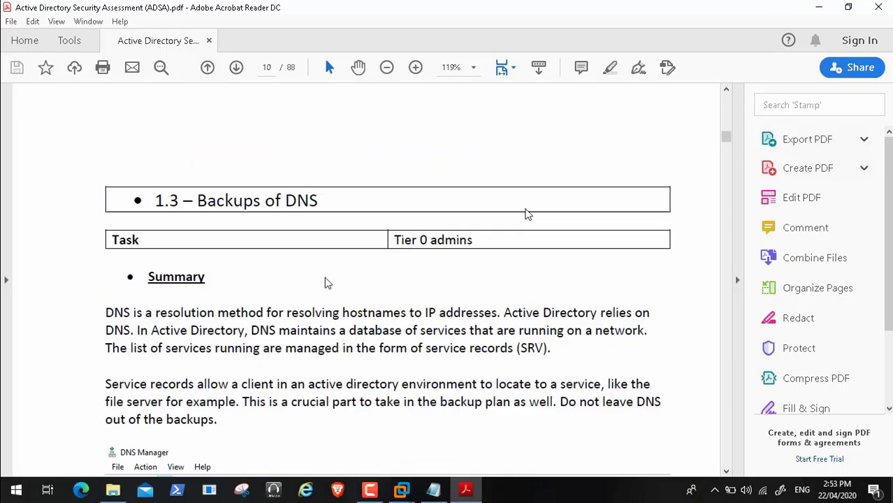
scroll(528, 214, down, 10)
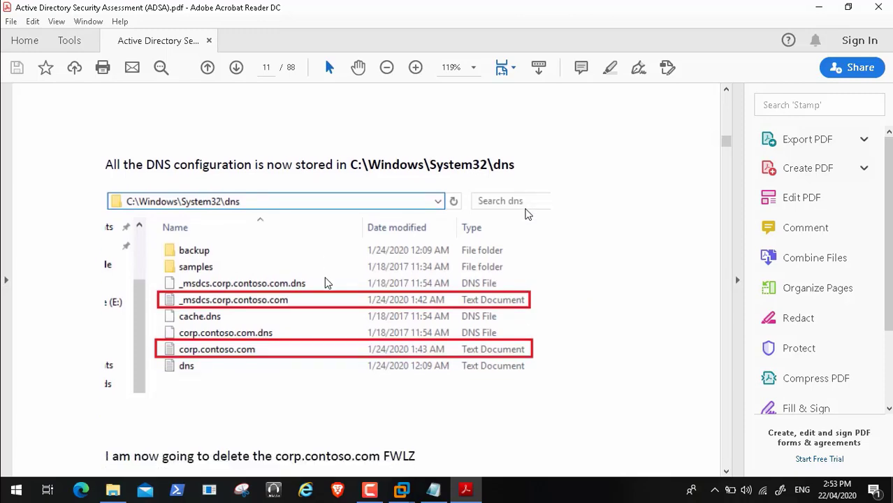
scroll(527, 215, down, 10)
scroll(527, 215, down, 5)
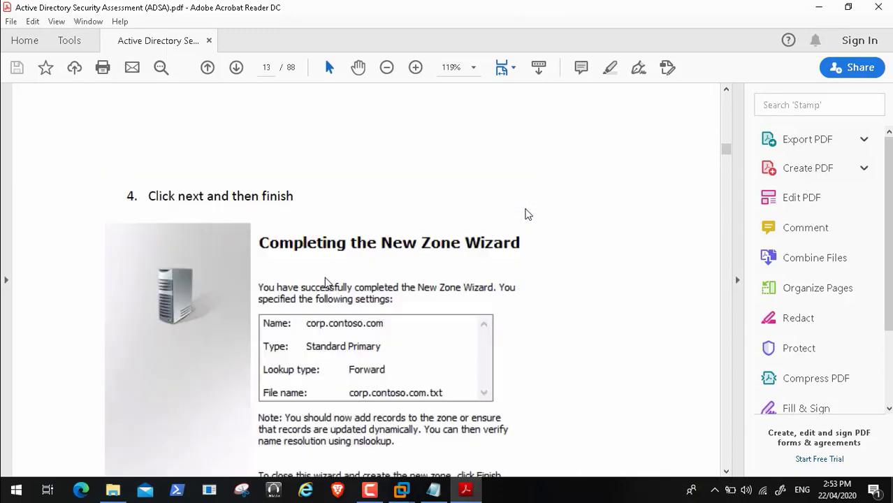
scroll(527, 214, down, 10)
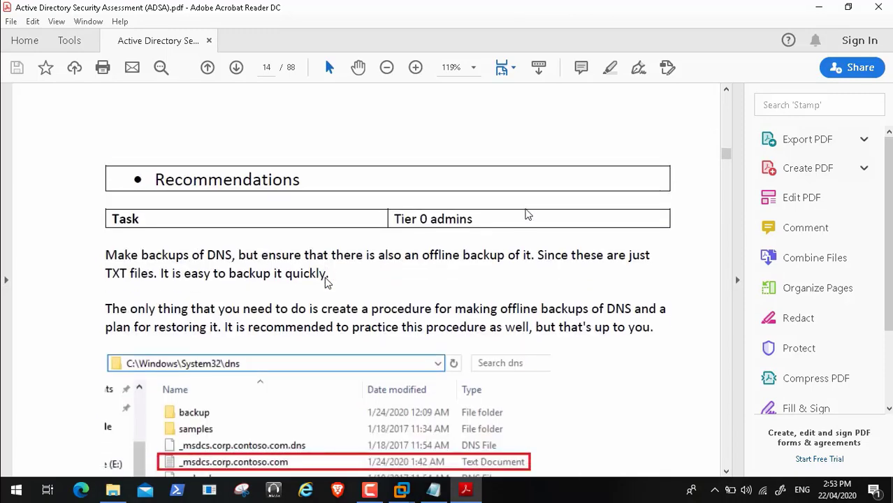
scroll(527, 215, down, 2)
scroll(527, 214, down, 15)
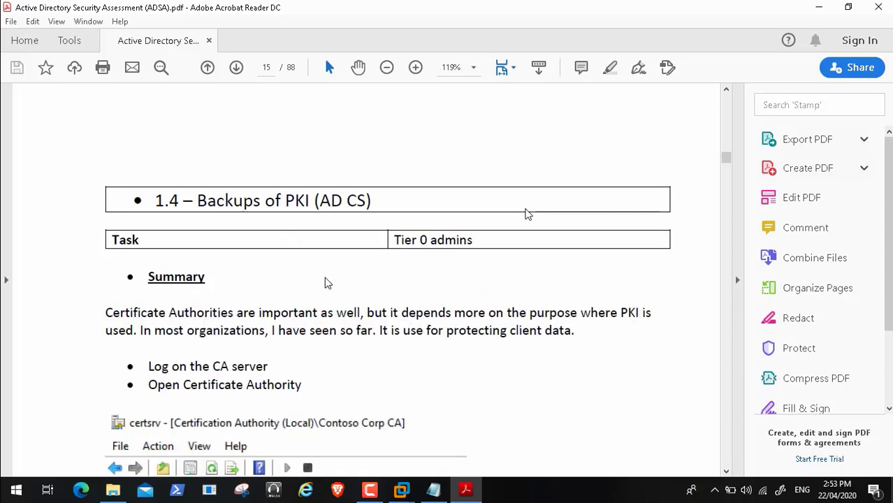
scroll(527, 214, down, 8)
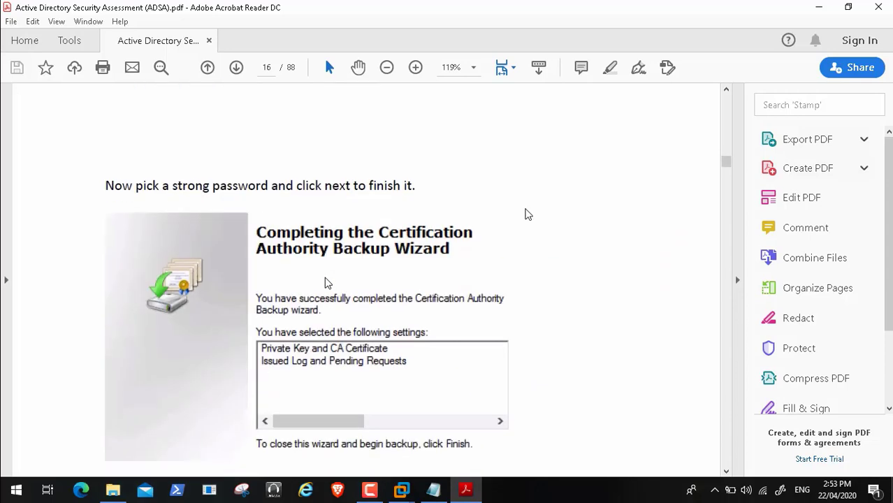
scroll(527, 215, down, 6)
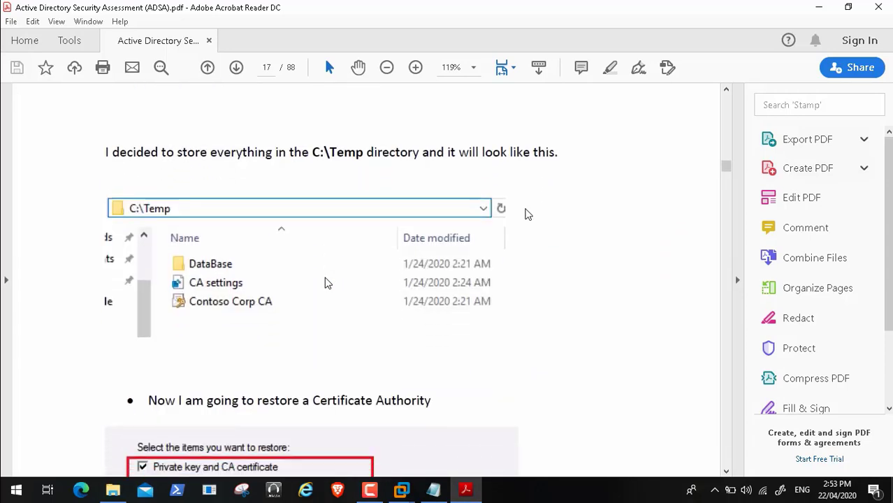
scroll(527, 215, down, 6)
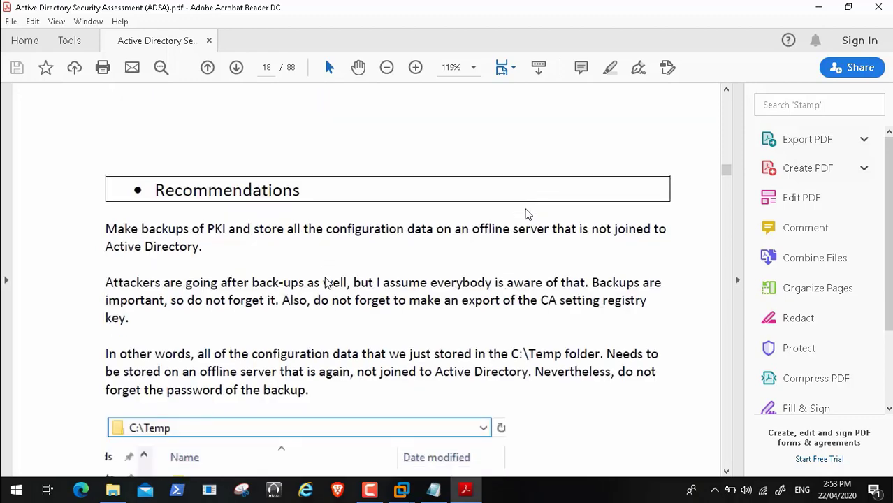
scroll(527, 215, down, 1)
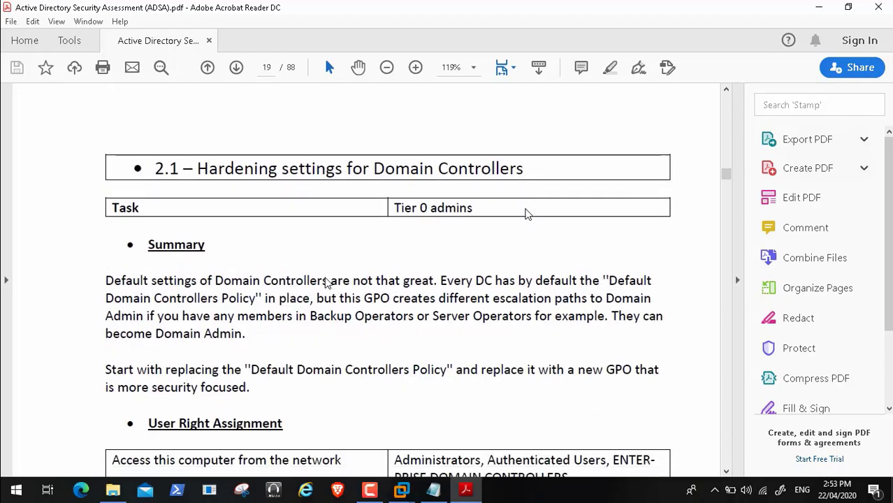
scroll(527, 214, down, 5)
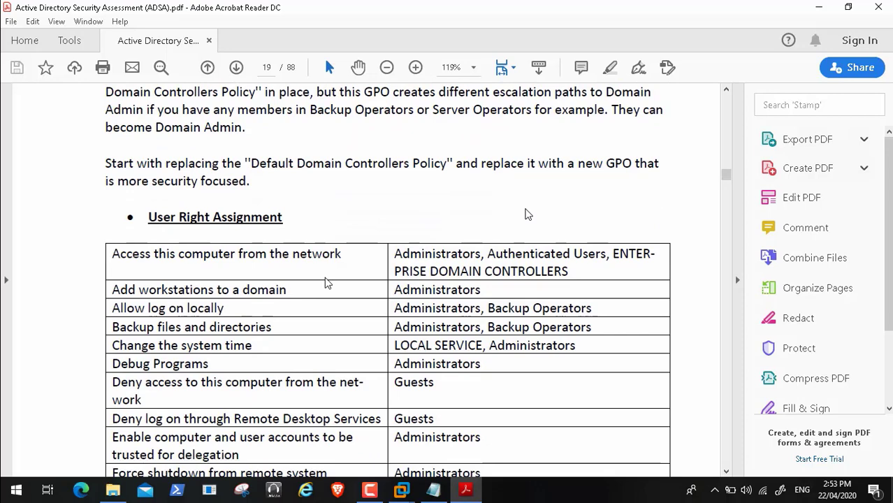
scroll(527, 214, down, 1)
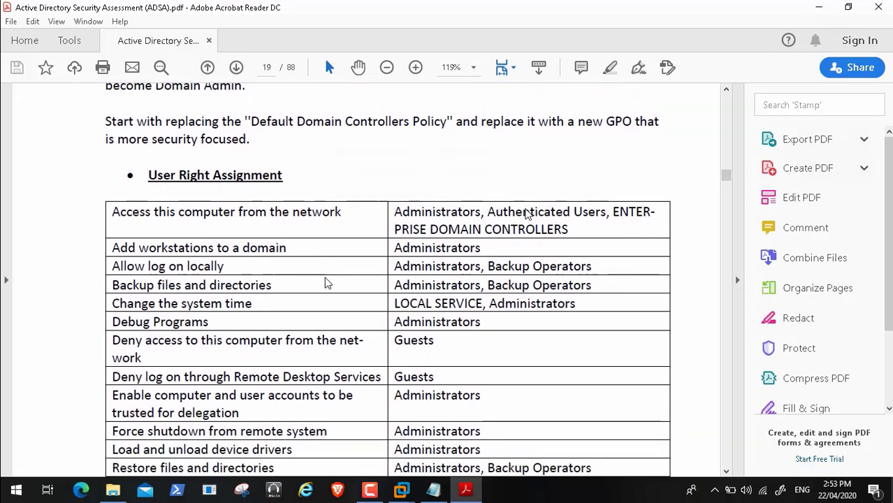
scroll(528, 214, up, 1)
scroll(528, 215, down, 1)
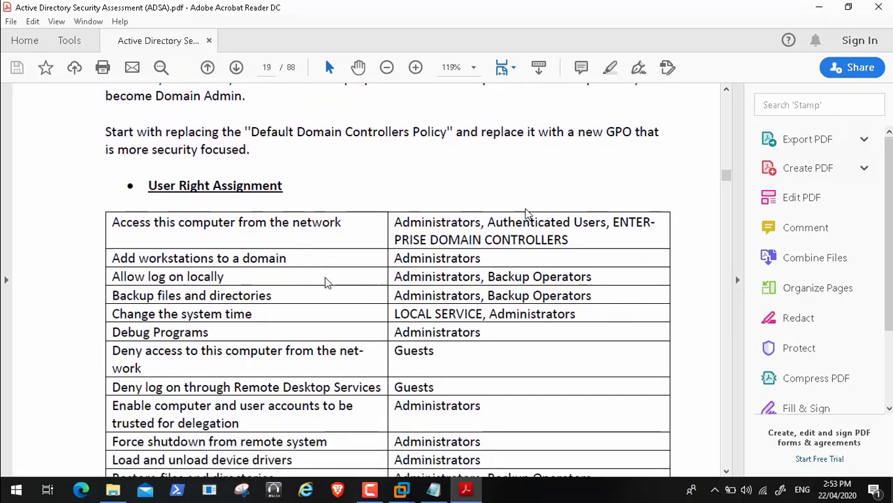
scroll(528, 214, down, 20)
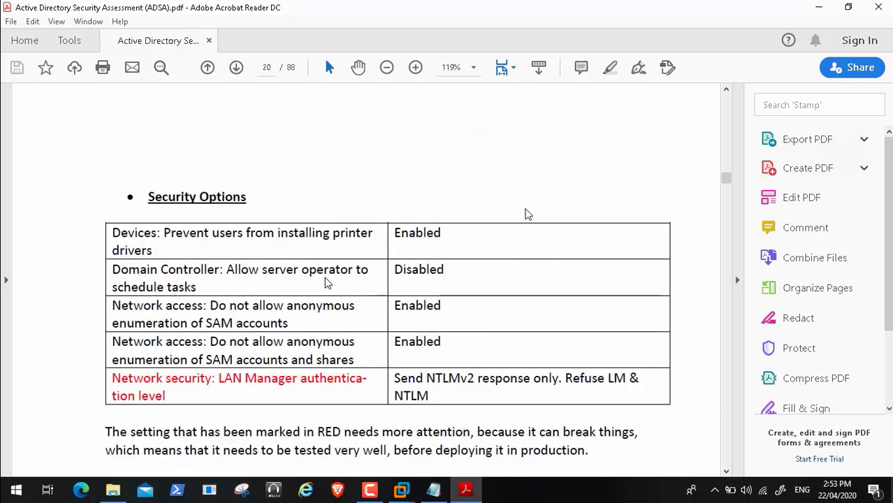
scroll(528, 214, down, 10)
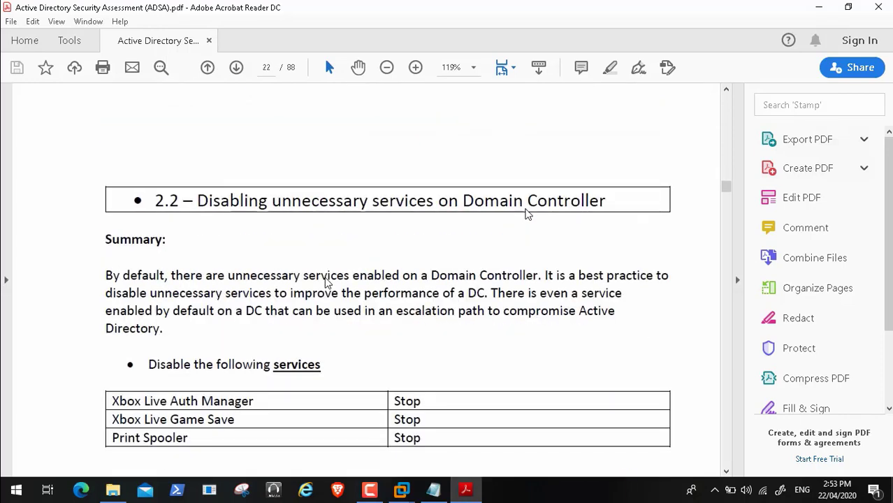
scroll(527, 214, down, 20)
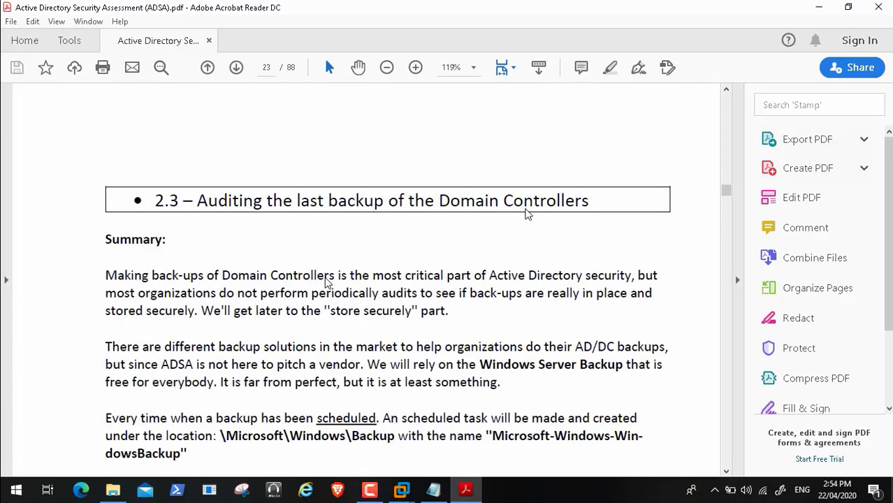
scroll(528, 215, down, 5)
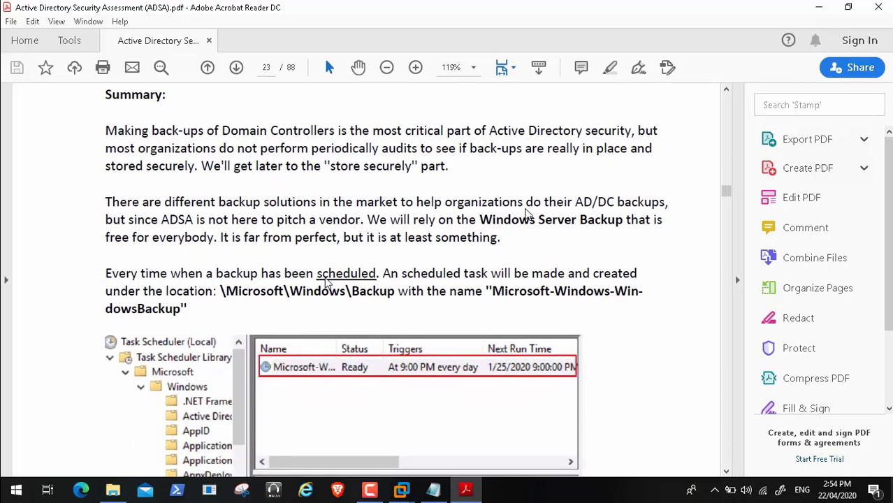
scroll(528, 215, up, 1)
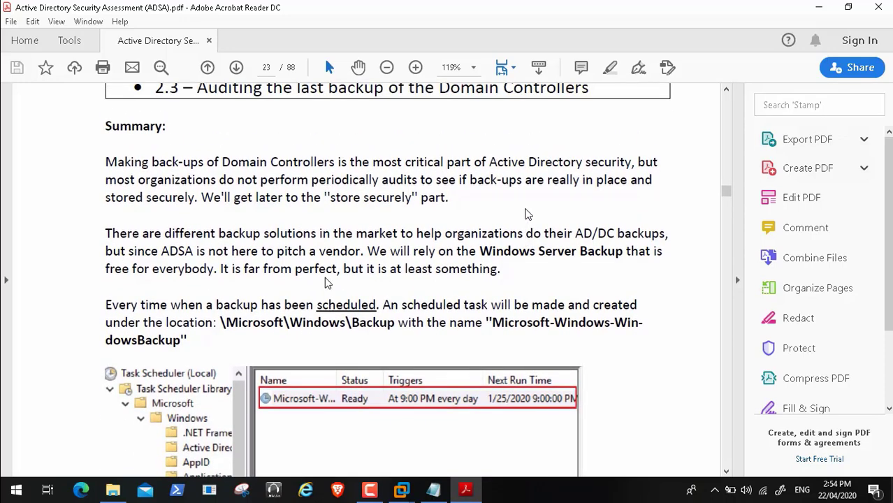
scroll(528, 215, down, 2)
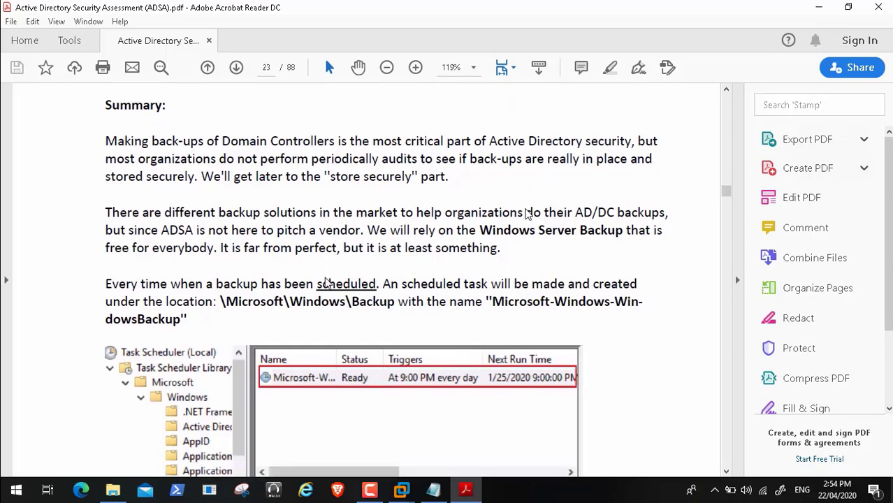
scroll(528, 215, up, 1)
scroll(527, 214, down, 10)
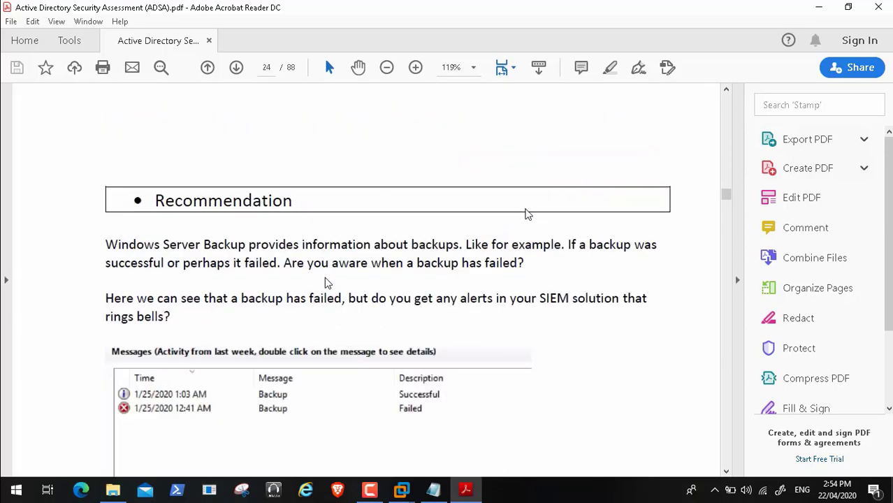
scroll(528, 215, down, 4)
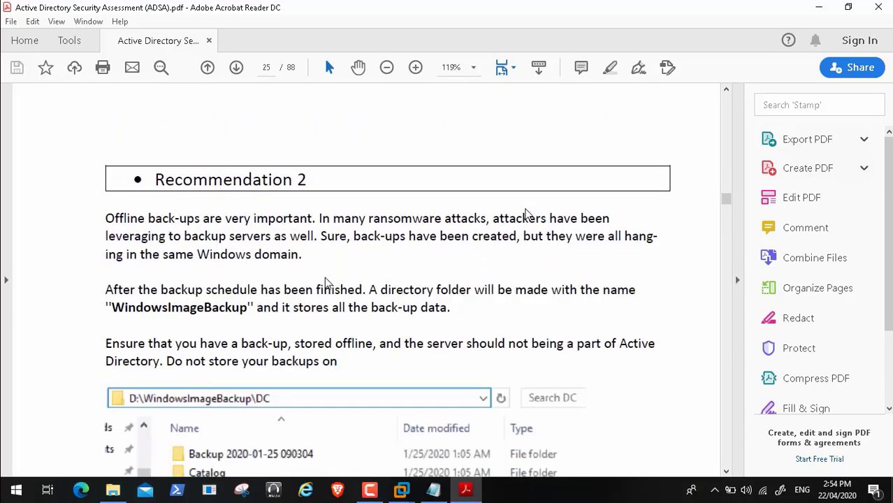
scroll(527, 215, down, 3)
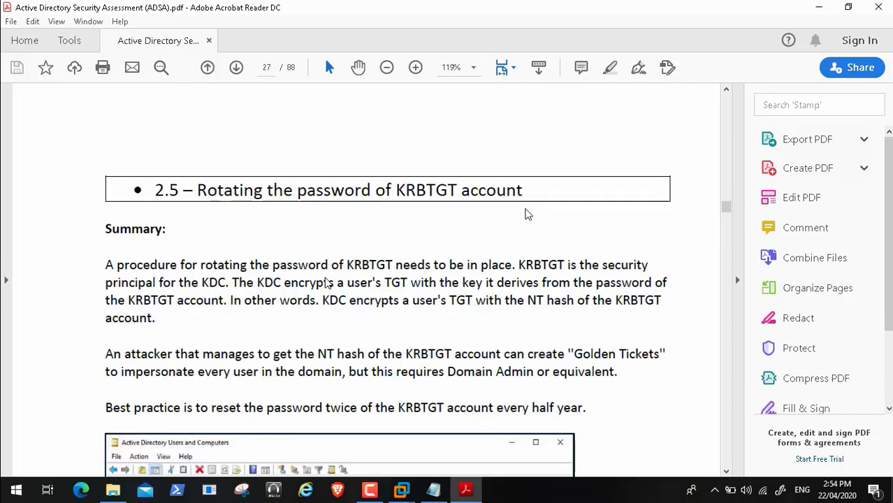
scroll(529, 216, down, 1)
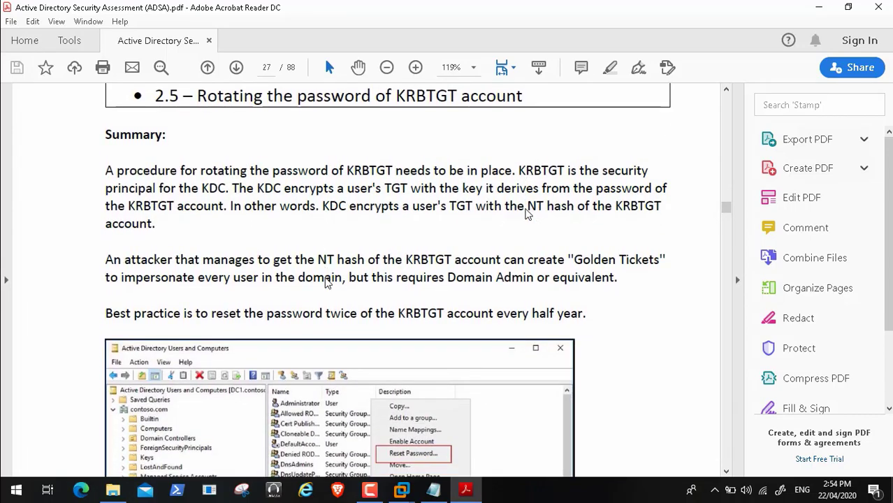
scroll(527, 214, down, 2)
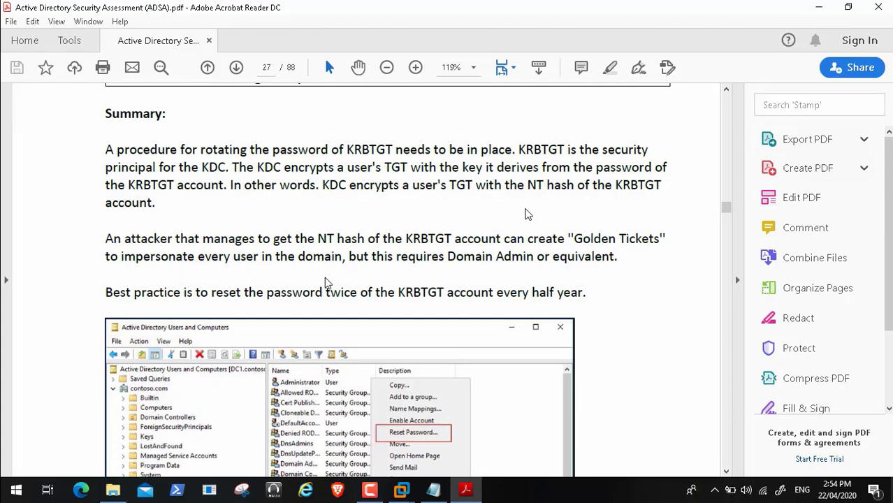
Seek playback to ADSA page 31's domain controller auditpol category listing, pause, then resume
mouse_move(577, 463)
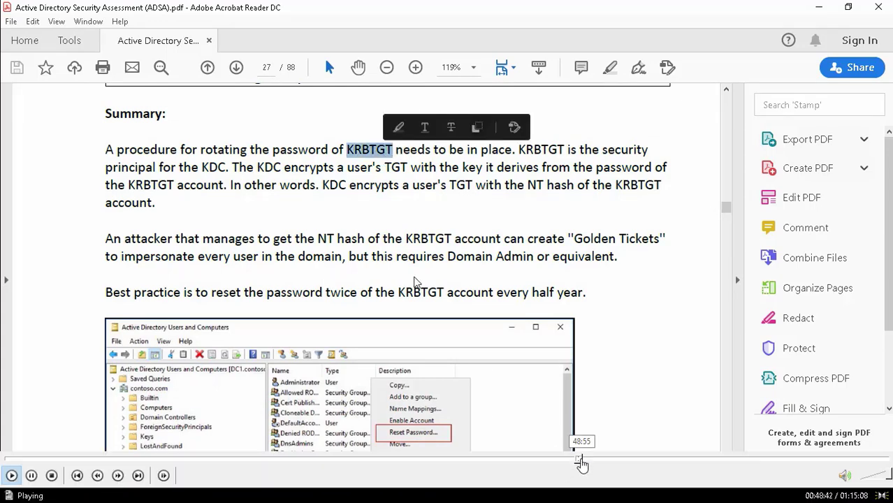
click(580, 462)
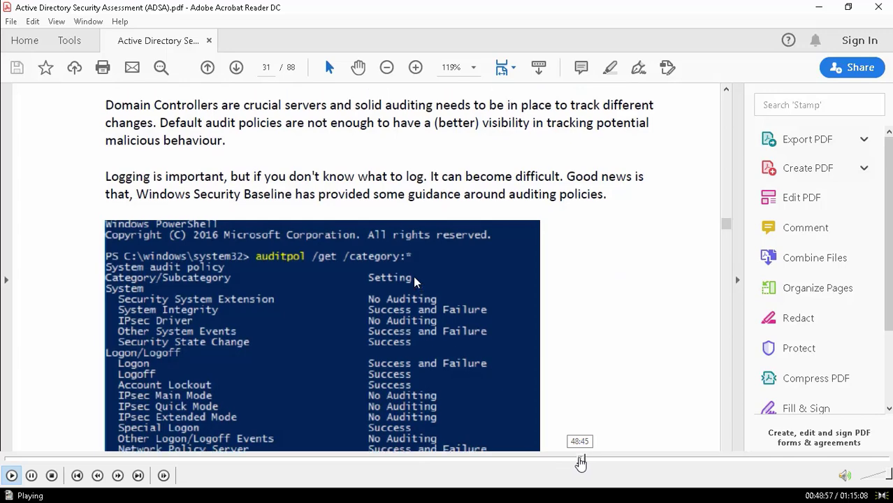
click(579, 461)
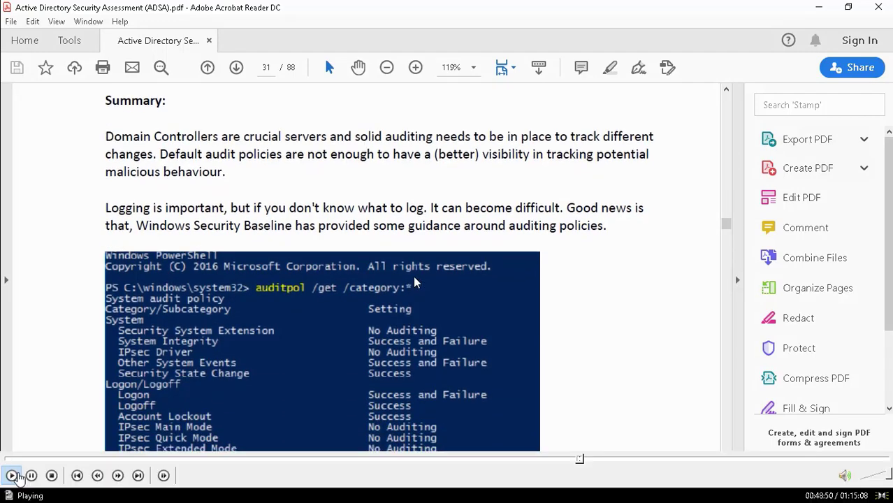
click(31, 476)
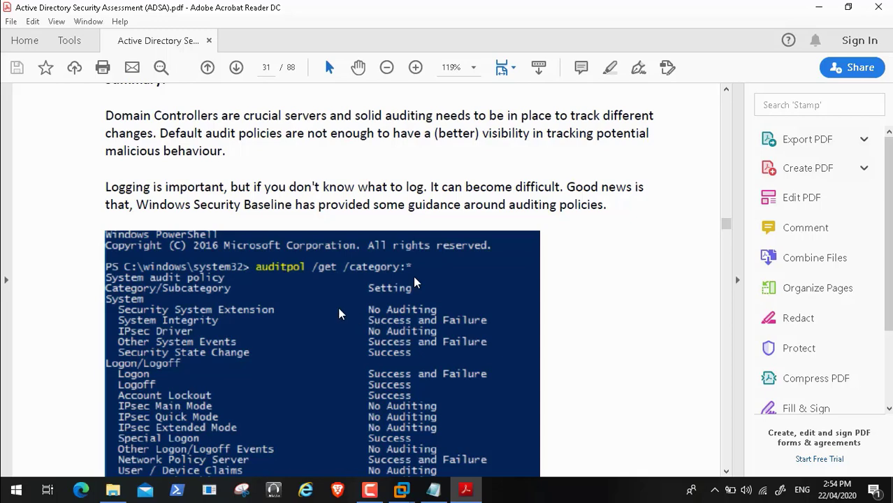
mouse_move(323, 316)
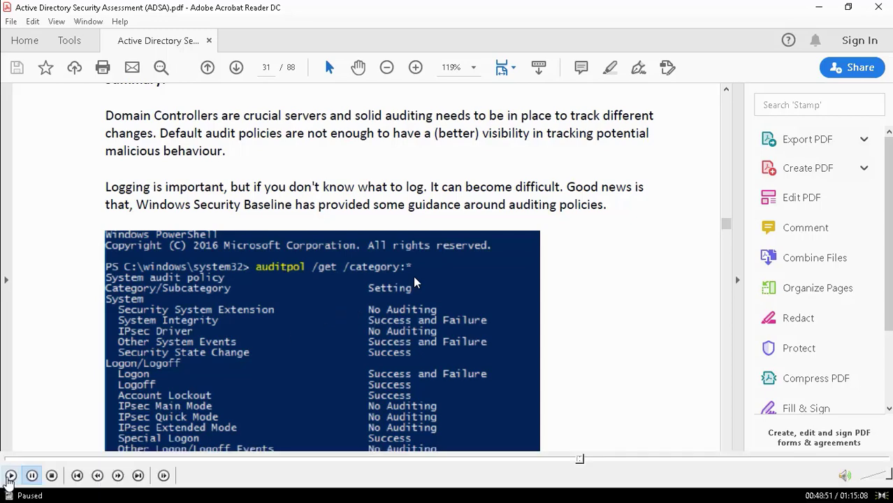
click(10, 476)
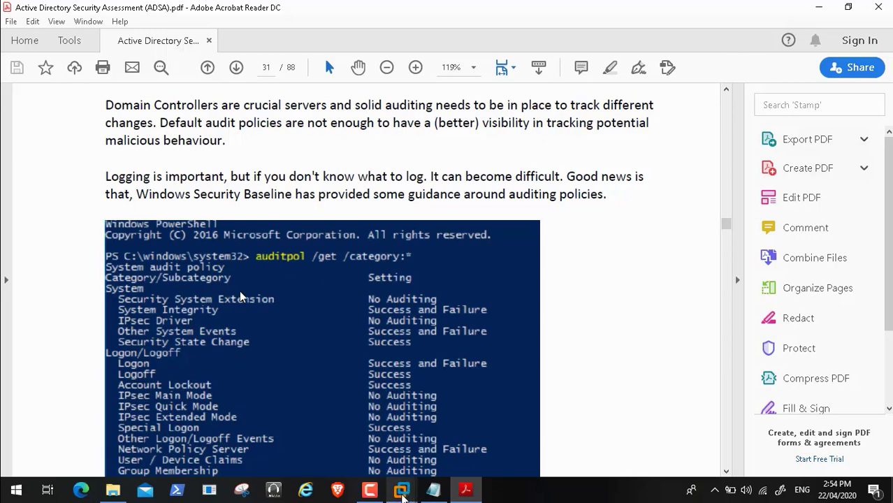
mouse_move(403, 493)
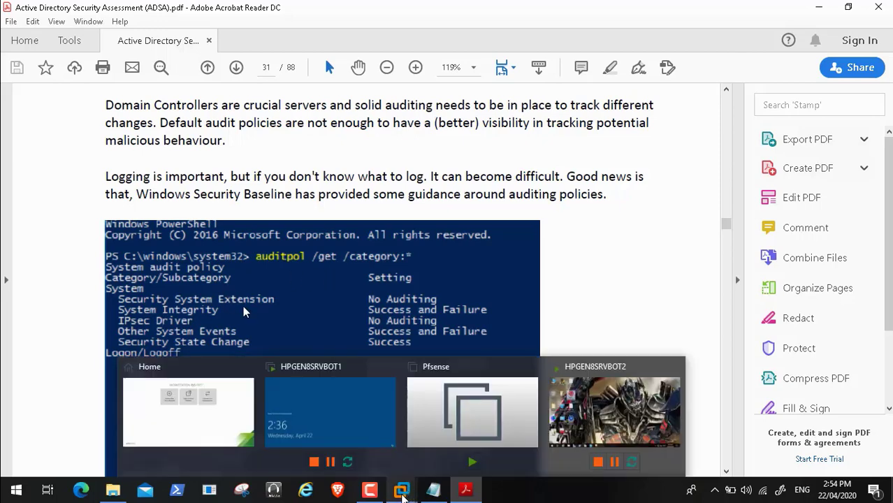
Switch to the HPGEN8SRVBOT2 VM, open Transformers Console 2, and seek ahead to ADSA page 32
click(601, 399)
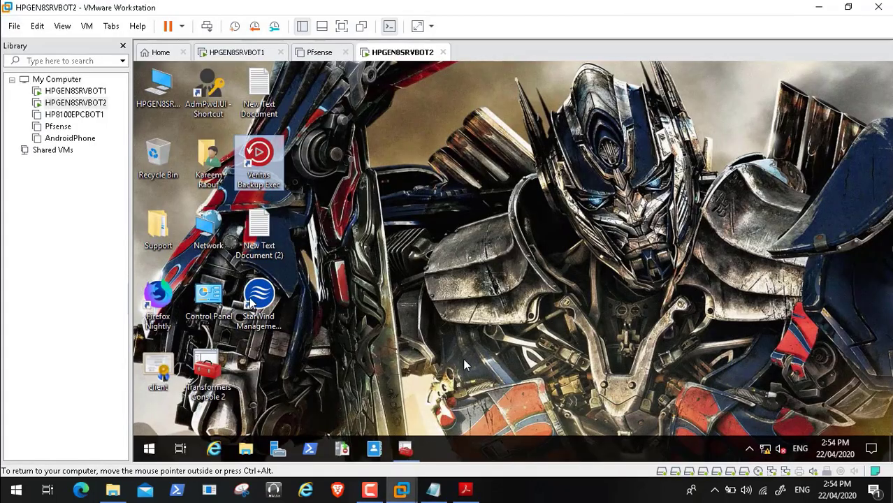
click(410, 449)
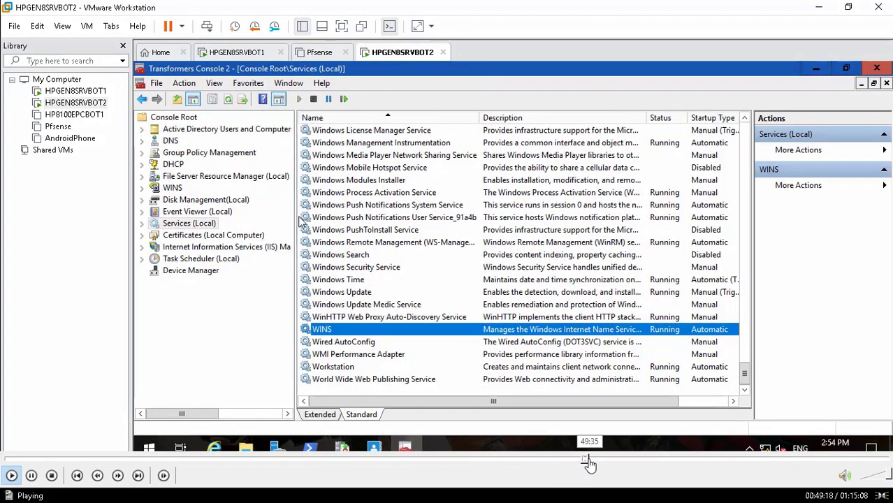
click(589, 463)
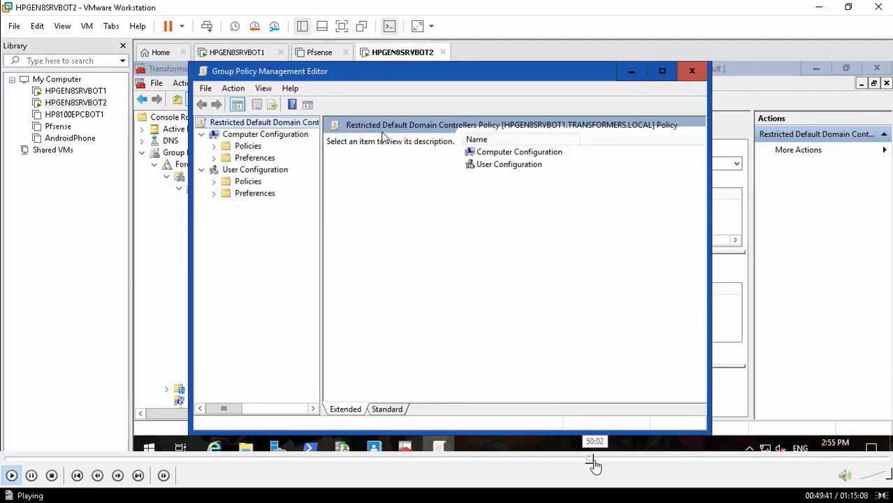
click(592, 463)
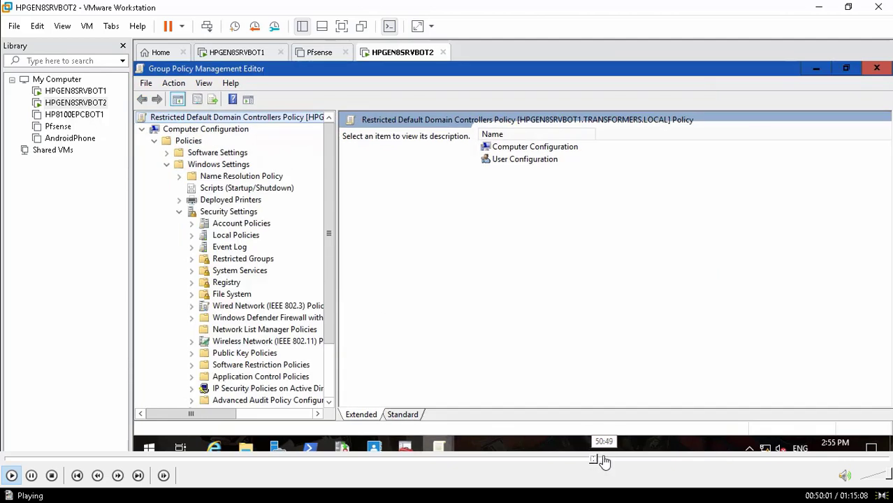
click(602, 461)
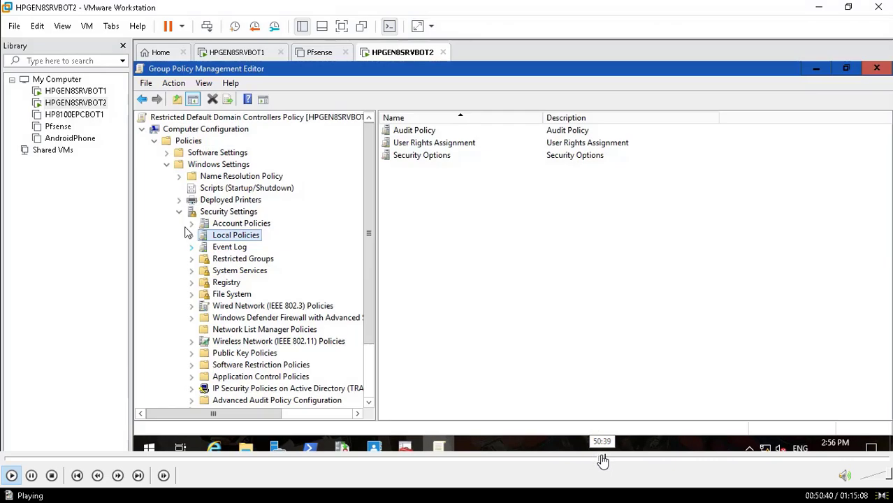
click(608, 462)
click(616, 462)
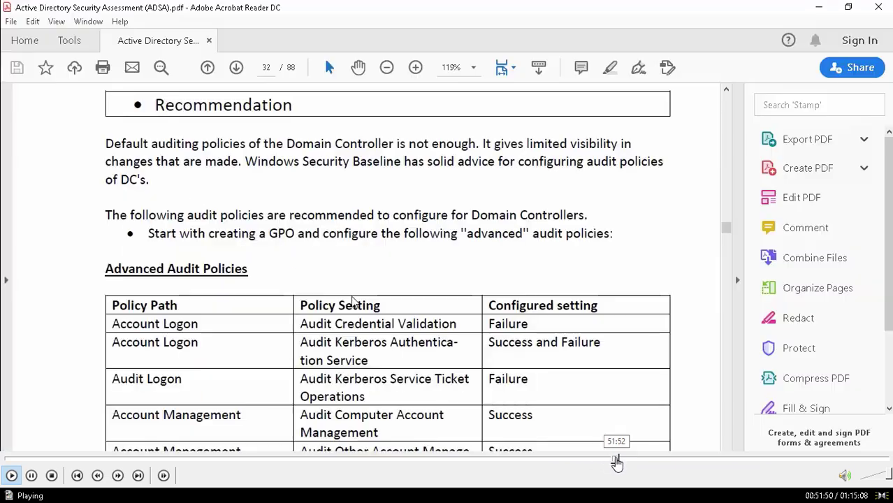
Seek playback past the ADACLScanner GitHub and Microsoft Docs pages back to ADSA page 33's audit table
click(624, 462)
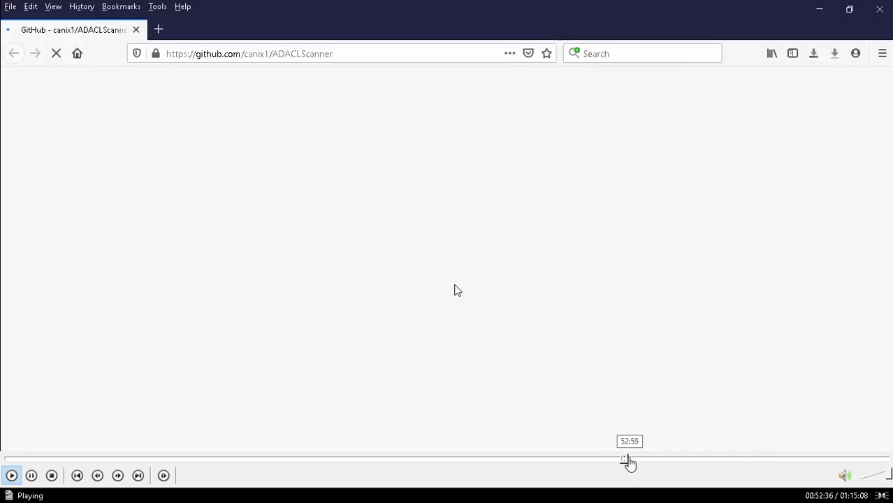
click(628, 461)
click(630, 461)
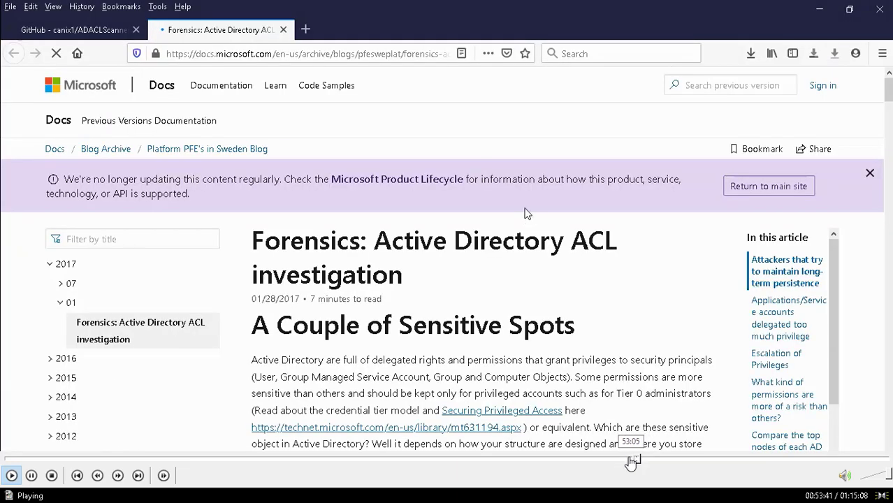
click(629, 462)
click(623, 462)
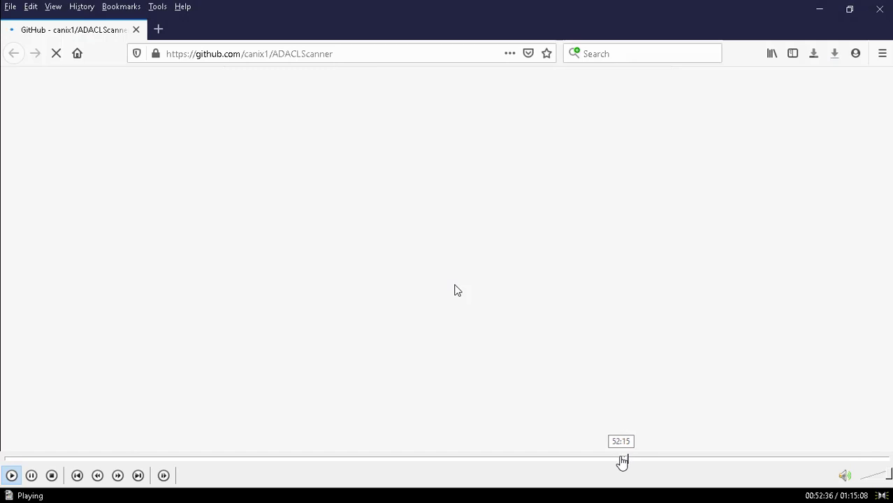
click(619, 462)
click(614, 462)
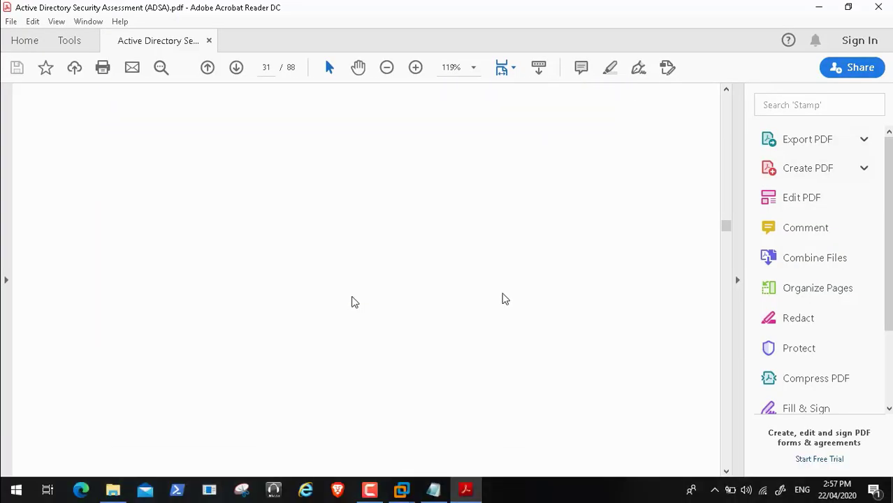
mouse_move(605, 469)
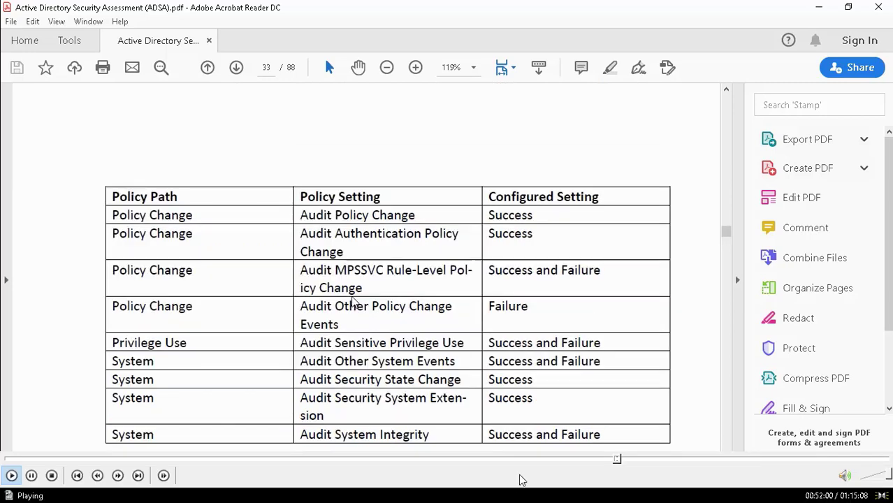
Seek playback to ADSA page 34's AD ACL scans section, pause there, then resume
click(620, 462)
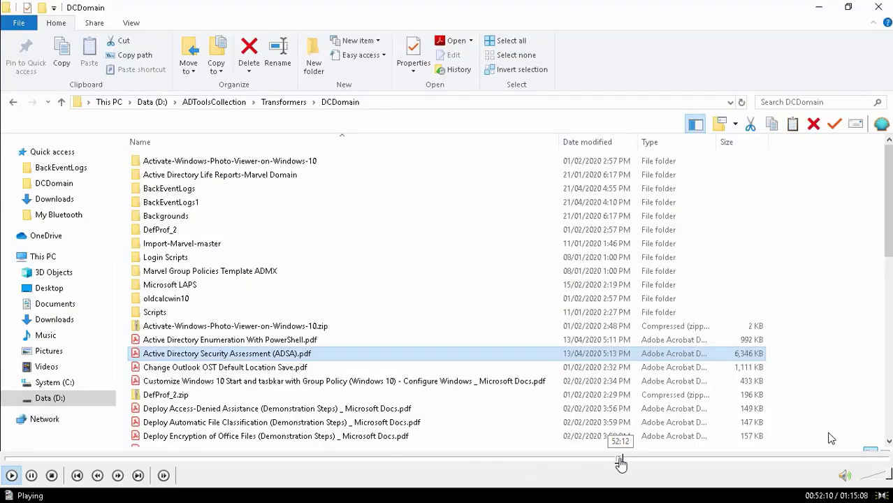
click(617, 462)
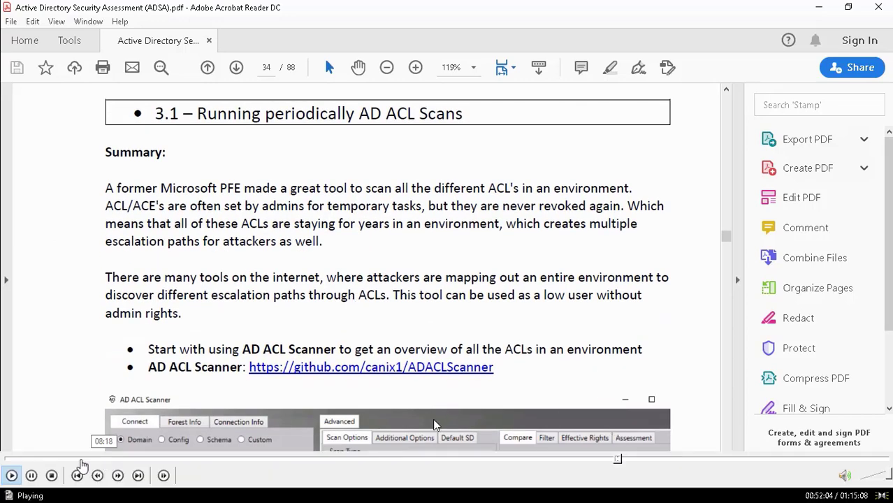
click(33, 476)
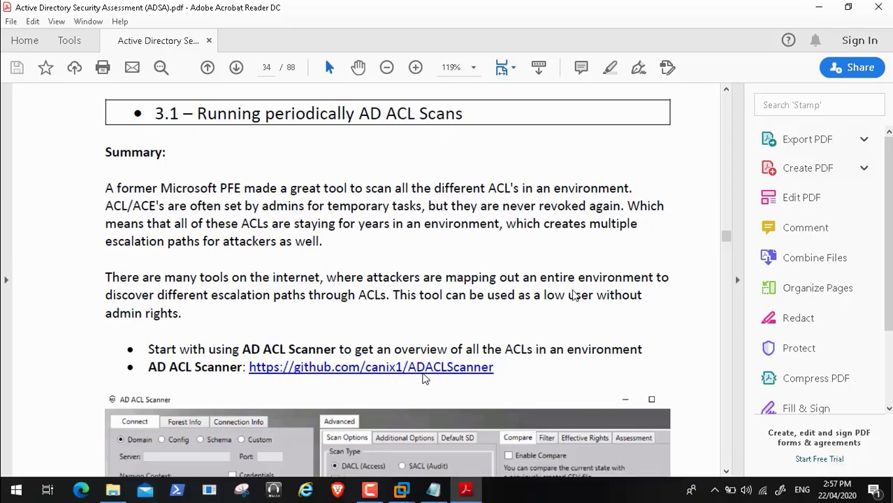
key(space)
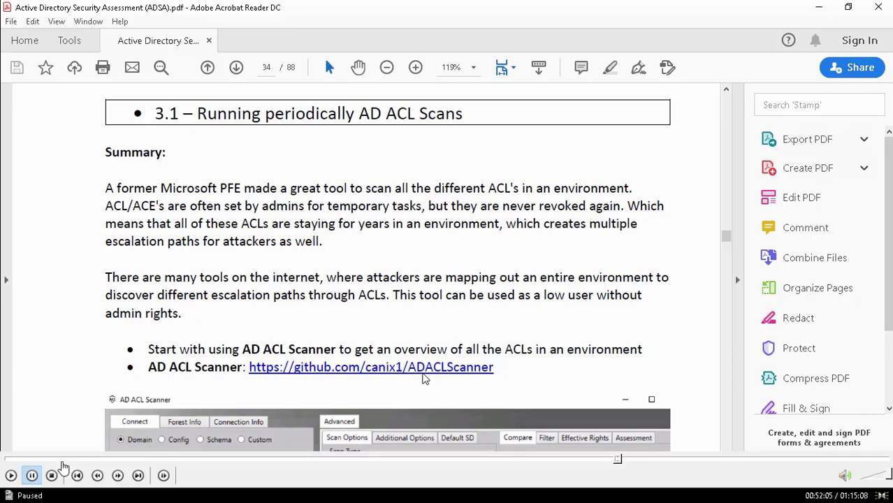
click(11, 475)
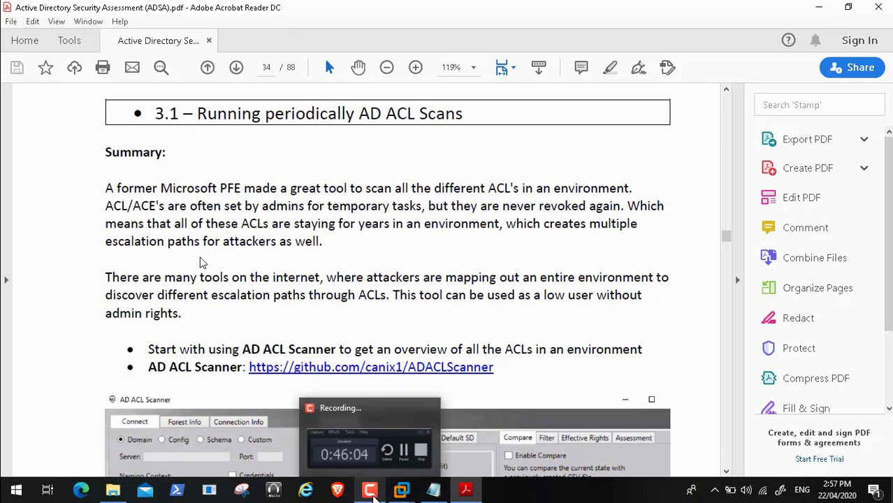
Pause the screen recorder and switch back to the ADSA PDF in Acrobat Reader
click(372, 492)
click(829, 427)
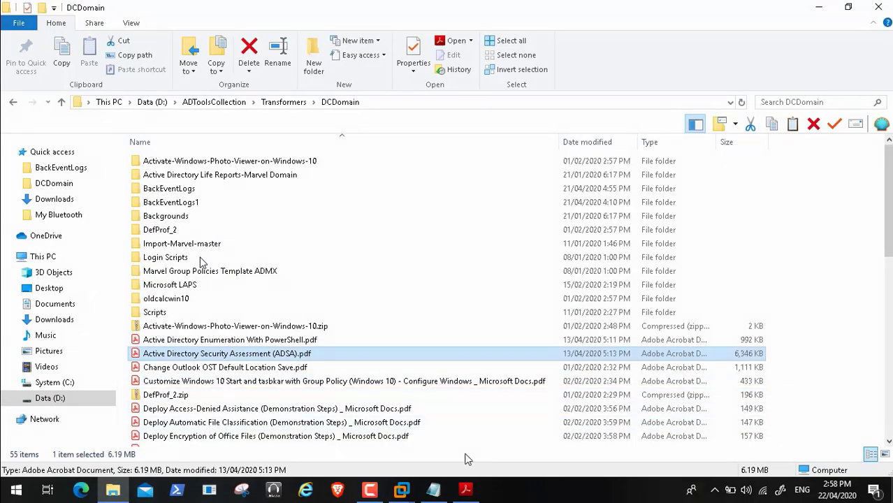
click(465, 490)
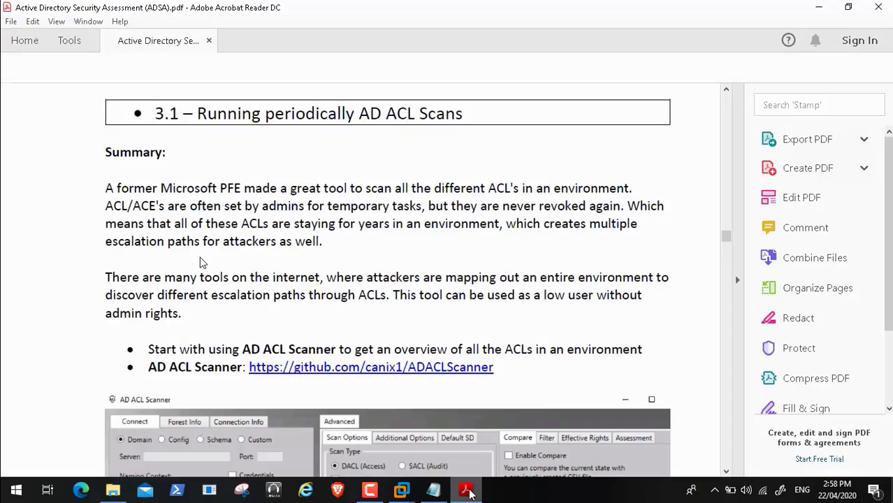
Follow the github.com/canix1/ADACLScanner link and allow the connection in the Security Warning
right_click(396, 372)
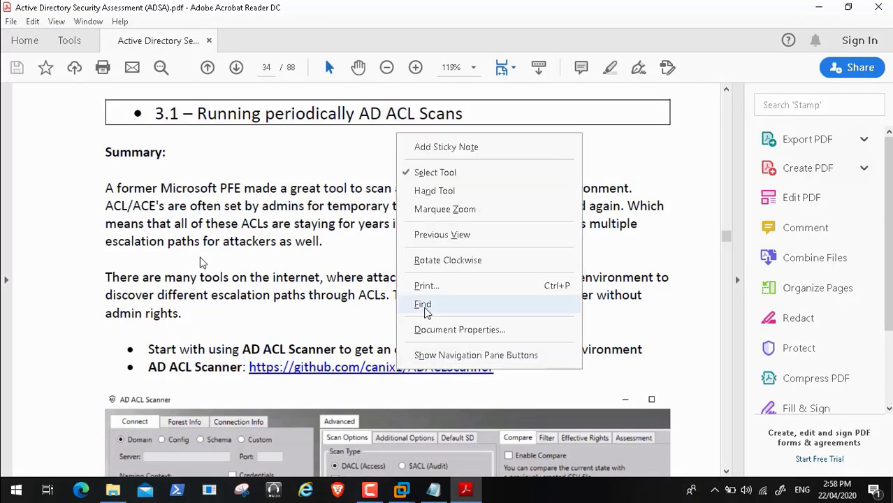
click(342, 373)
click(342, 373)
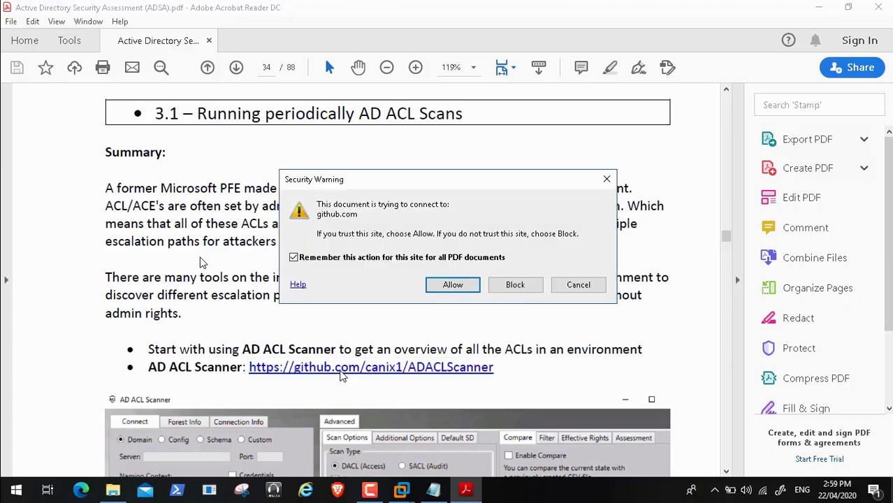
click(453, 285)
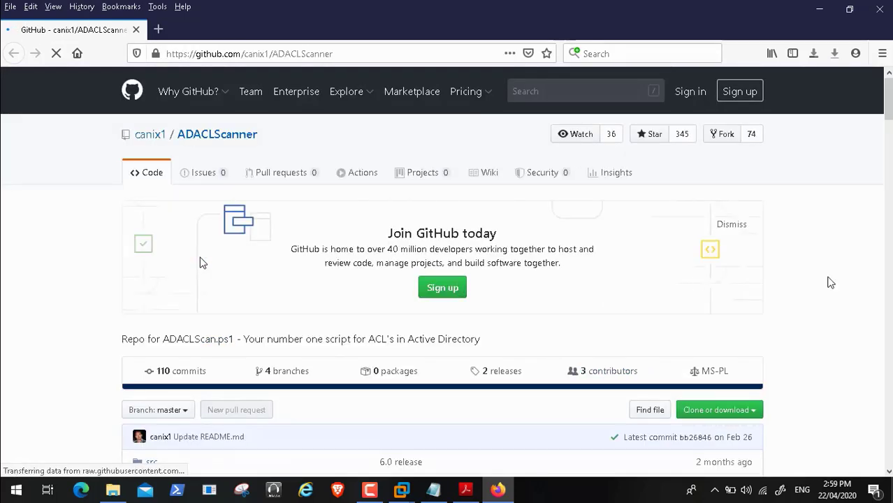
Download the repository via Clone or download > Download ZIP and reveal ADACLScanner-master.zip in its folder
scroll(201, 263, down, 3)
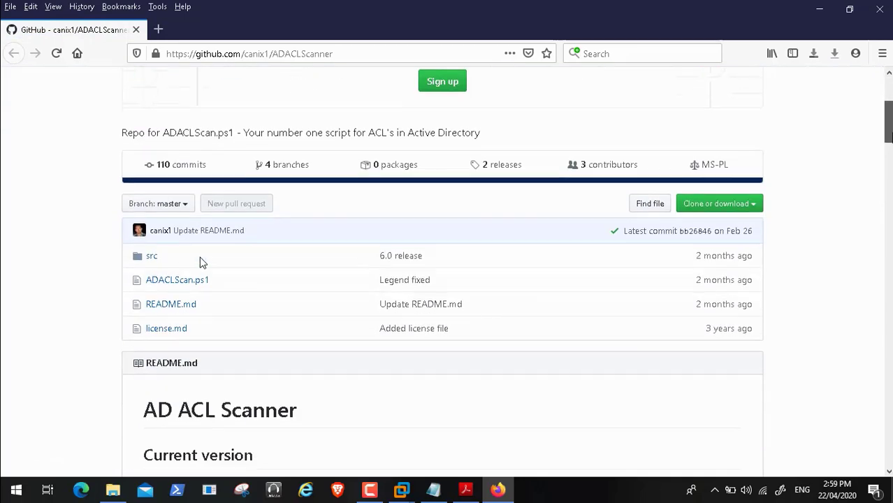
scroll(201, 262, down, 1)
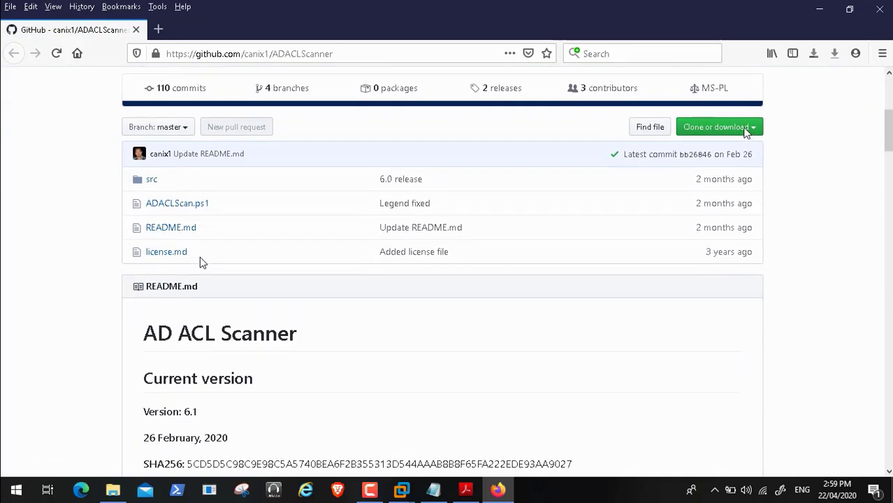
click(746, 131)
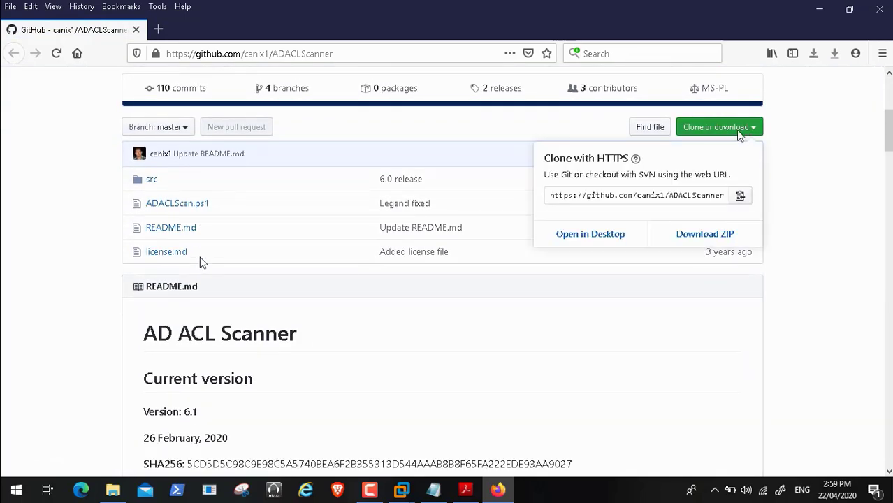
click(675, 238)
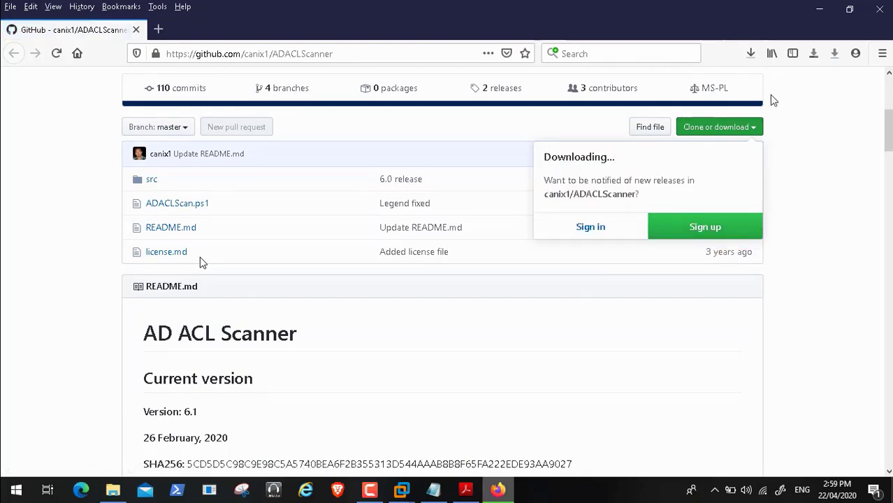
click(751, 54)
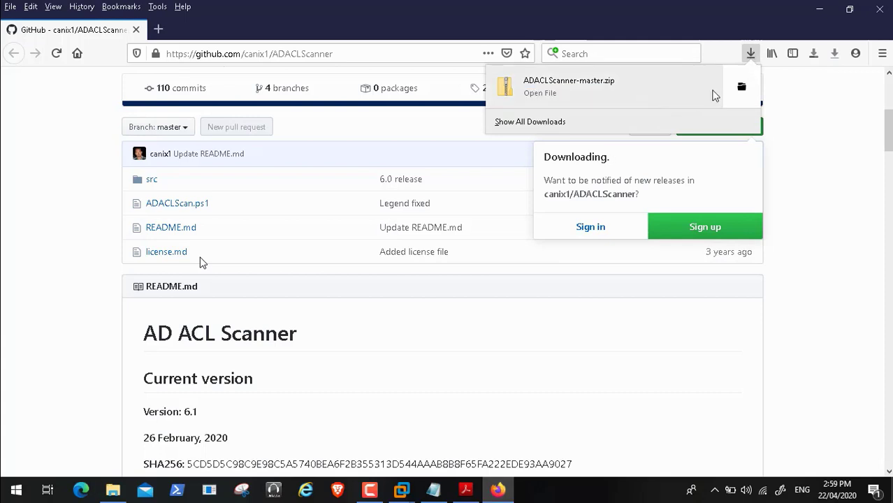
click(742, 87)
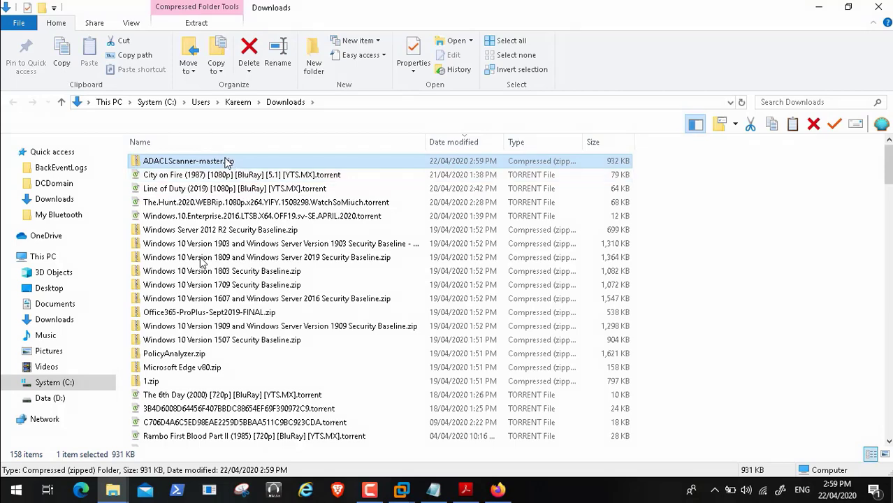
Move ADACLScanner-master.zip into D:'s ADToolsCollection\Transformers folder, then return to the ADSA PDF
right_click(227, 163)
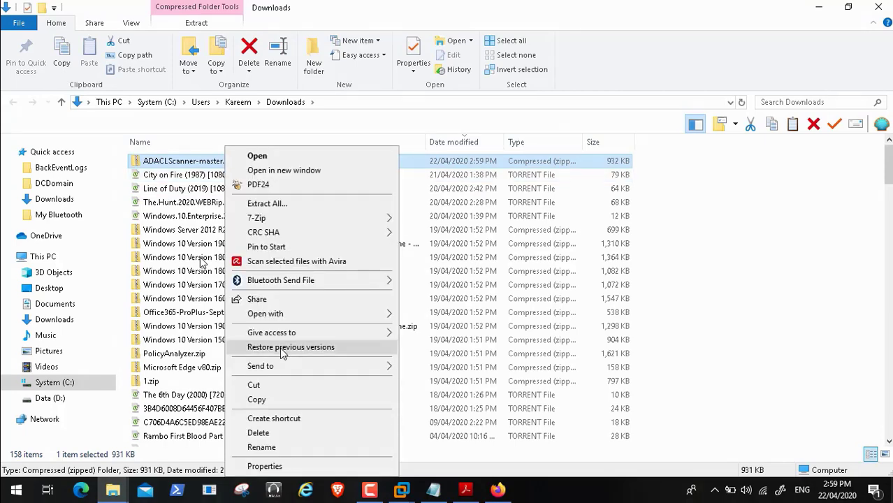
click(278, 389)
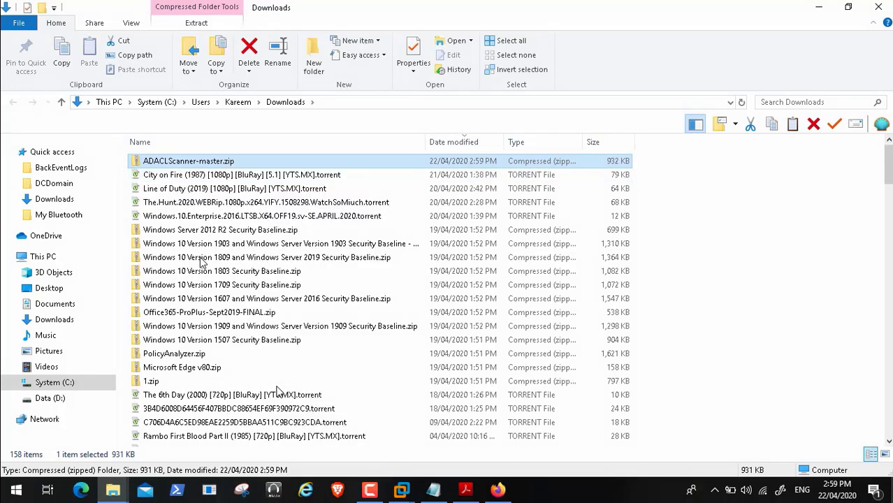
click(56, 400)
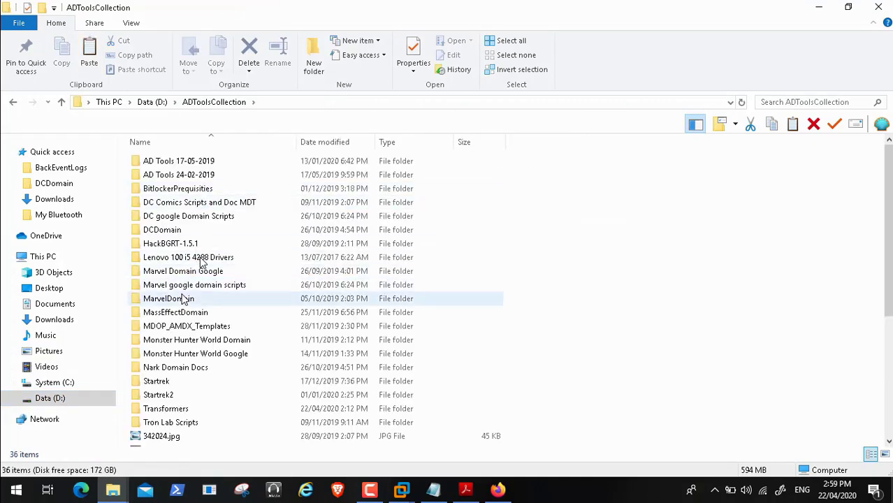
double_click(178, 409)
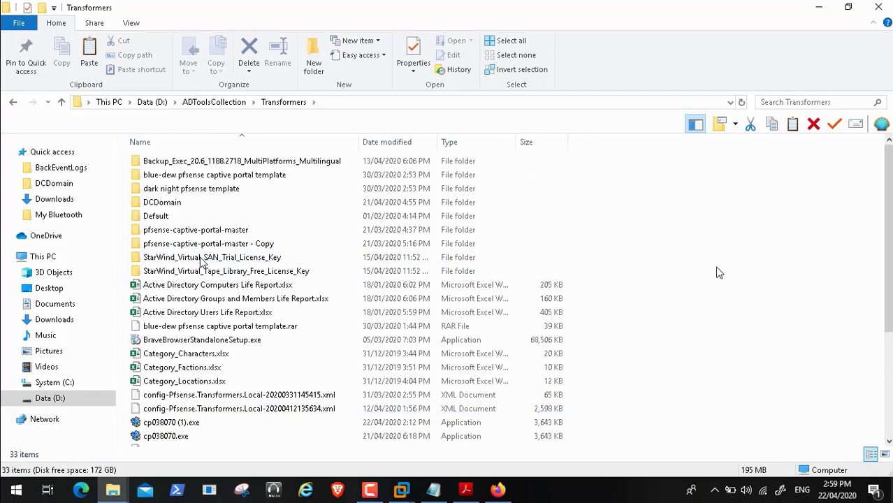
right_click(678, 272)
click(727, 362)
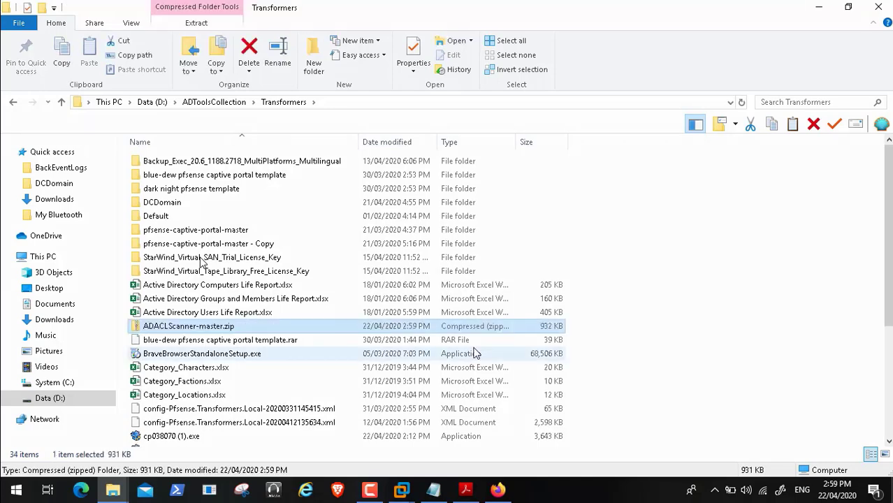
click(475, 490)
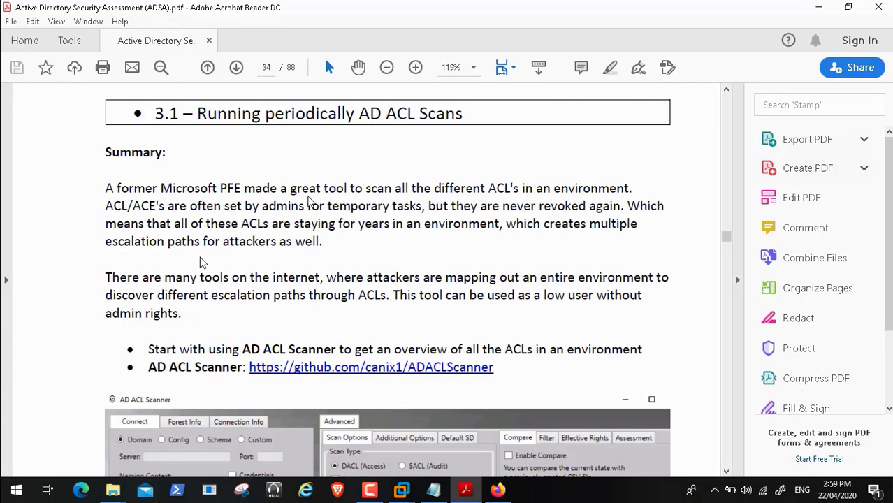
Scroll page 34 to its Reference section and open the docs.microsoft.com ACL forensics article
click(273, 425)
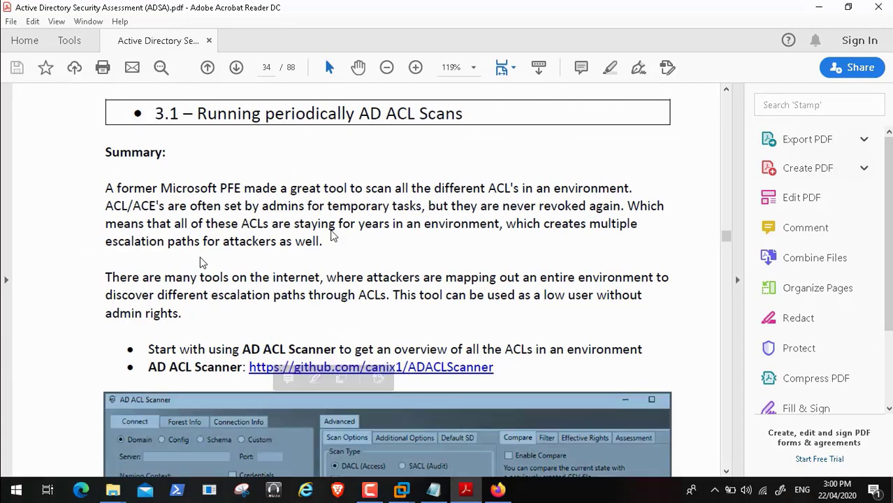
scroll(334, 237, down, 3)
scroll(333, 236, down, 4)
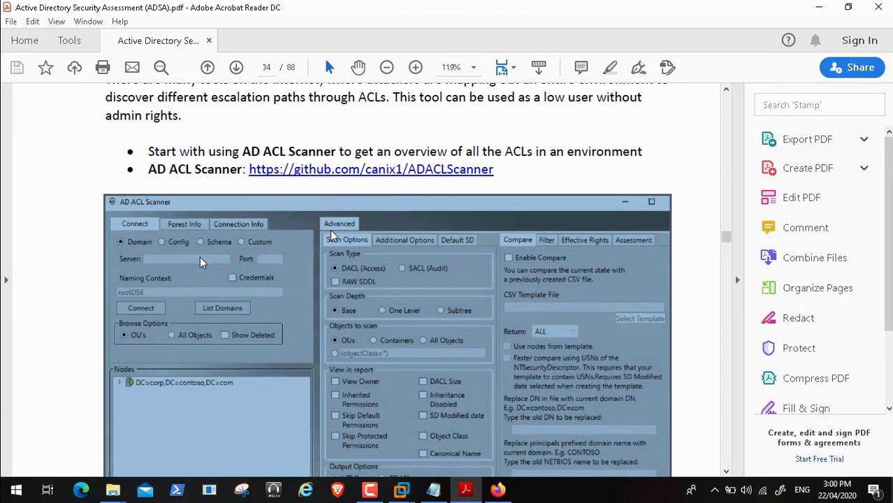
scroll(332, 236, down, 12)
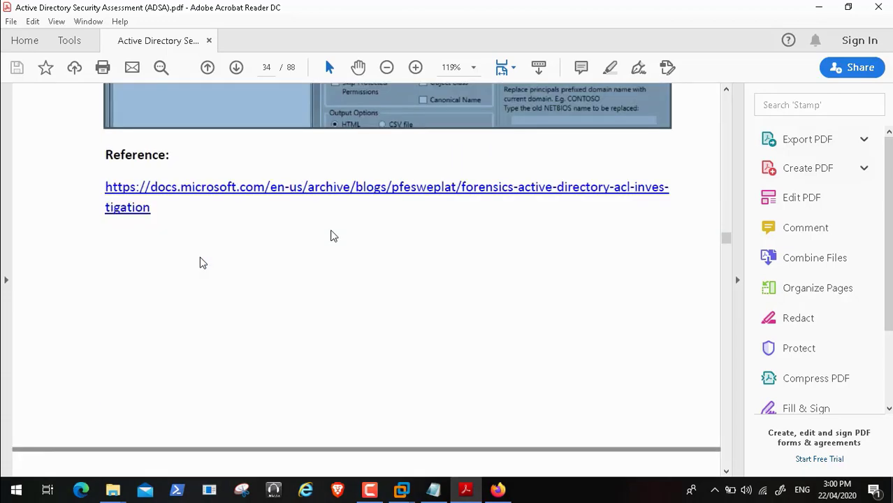
scroll(333, 236, up, 2)
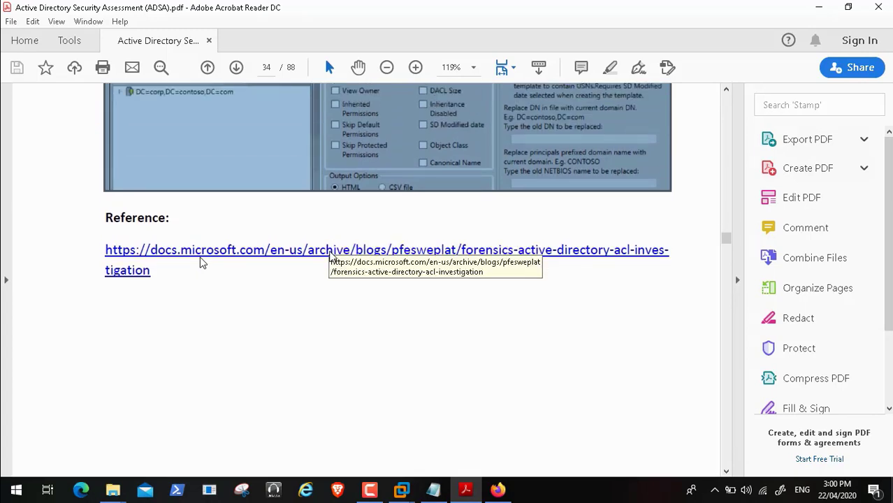
click(332, 257)
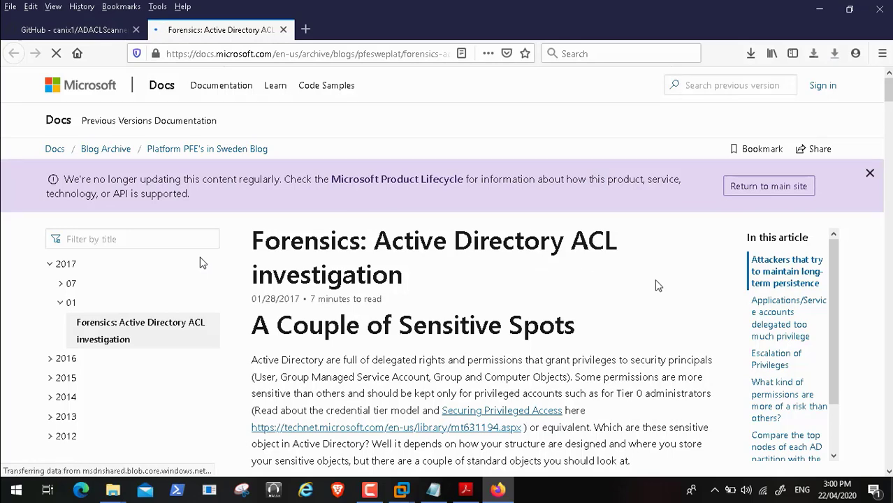
Print the article with Microsoft Print to PDF as 'Forensics Active Directory ACL Investigation' in DCDomain
click(882, 54)
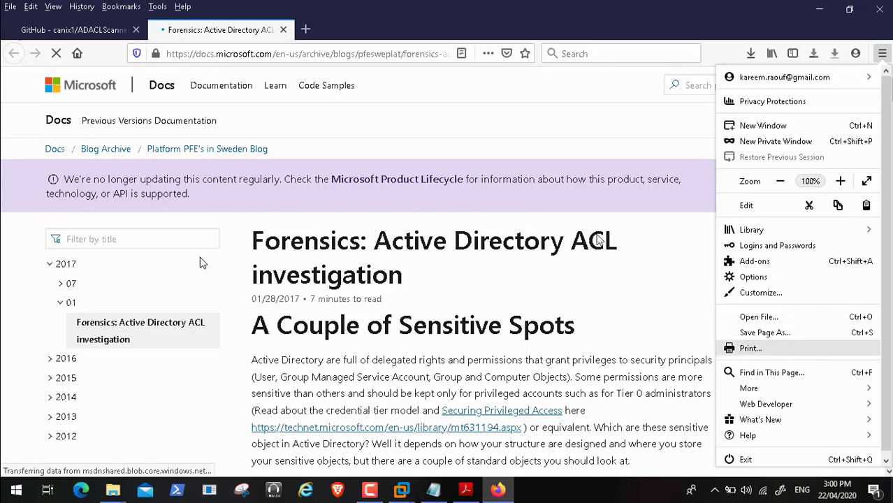
click(750, 347)
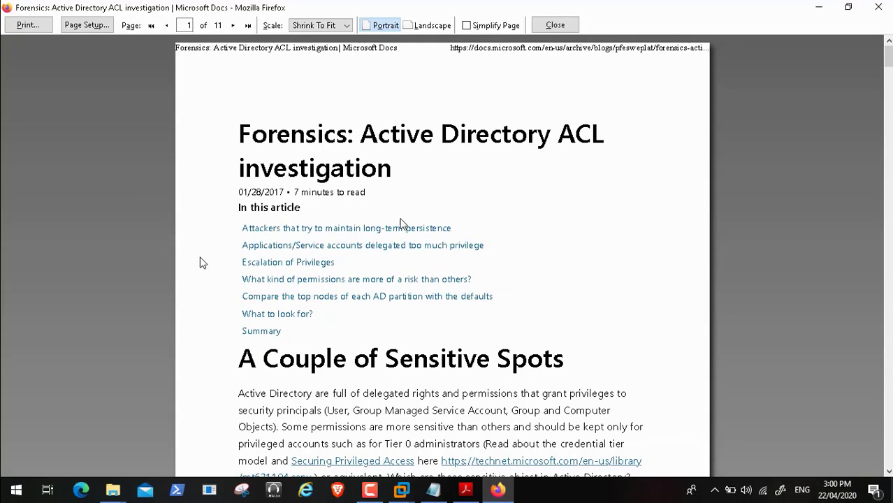
click(28, 25)
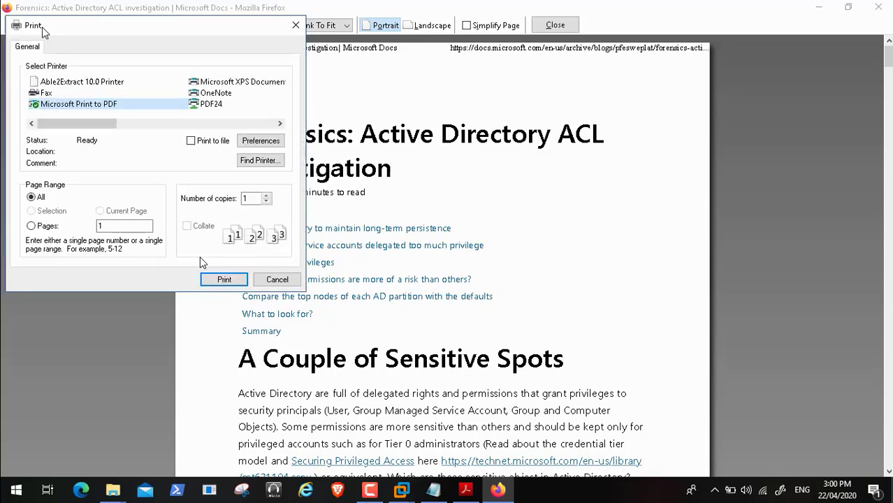
click(233, 280)
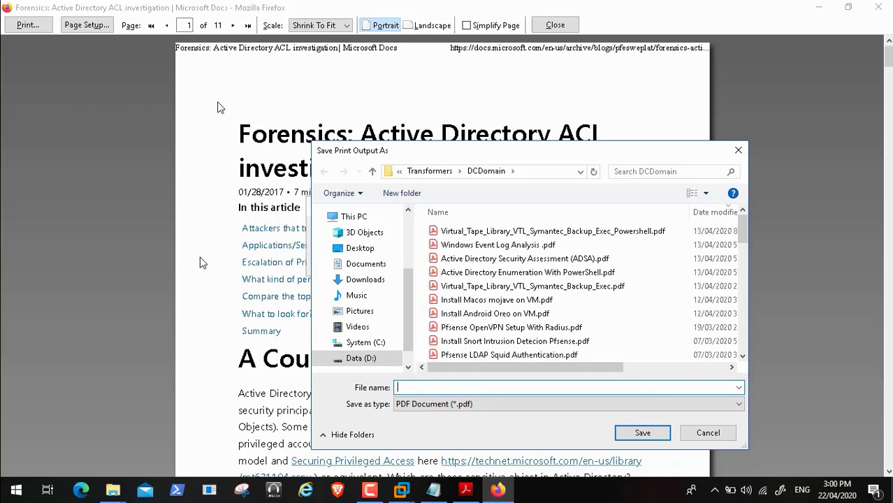
click(241, 136)
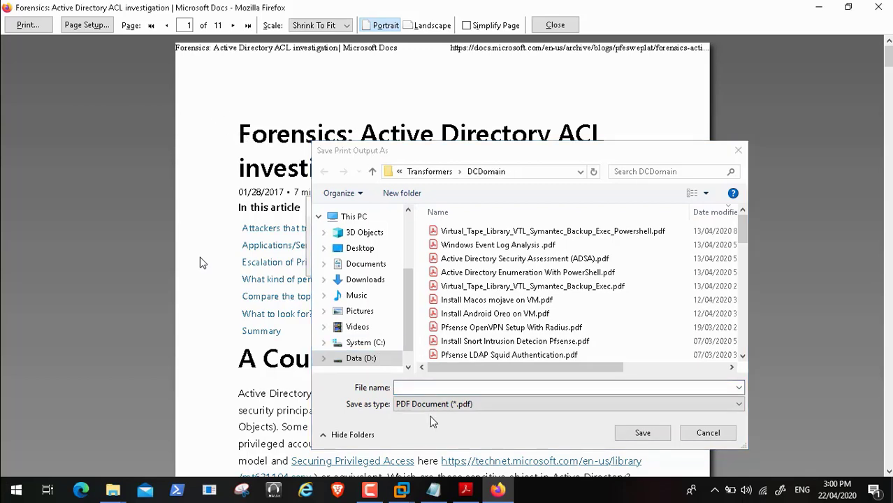
click(408, 390)
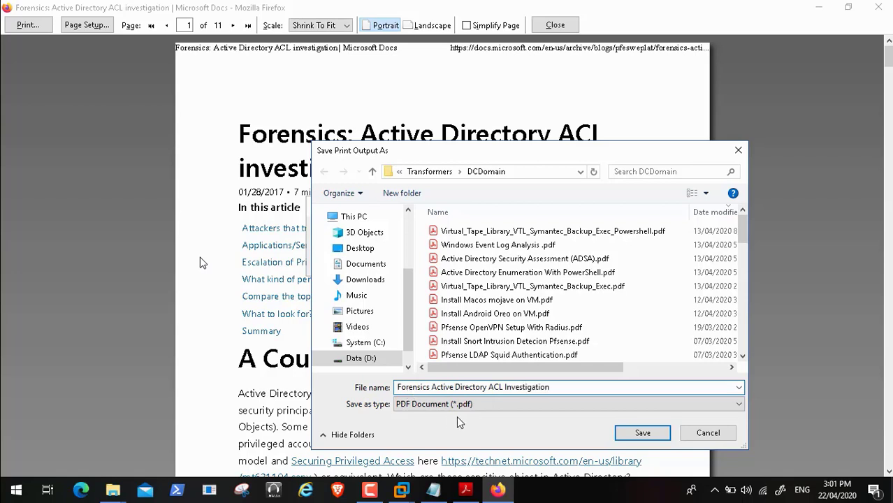
click(642, 431)
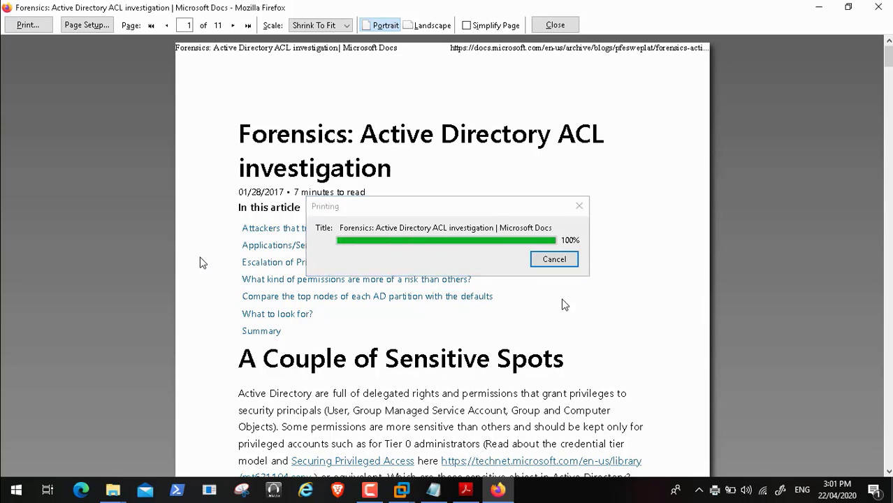
Close the print preview and the article tab, then return to the ADSA PDF
click(579, 205)
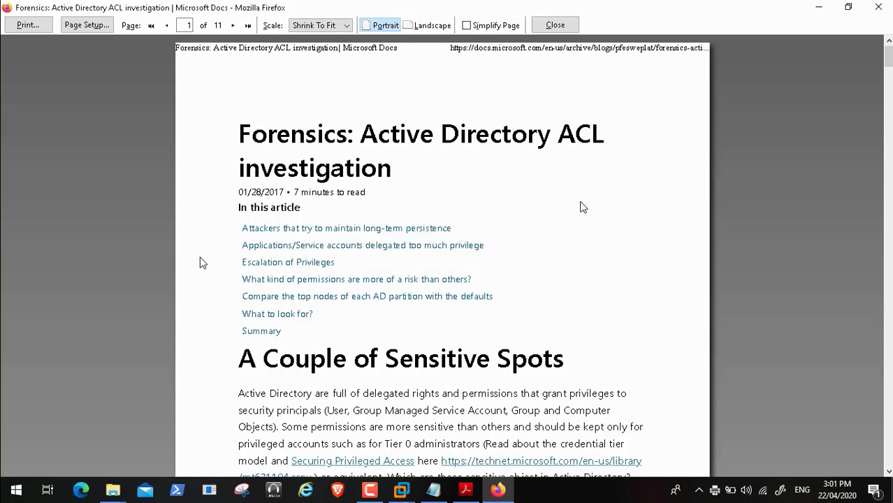
click(555, 25)
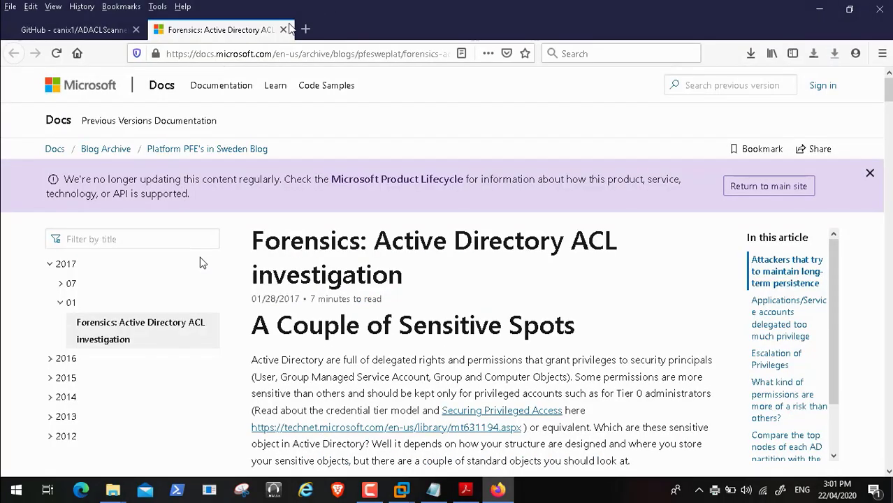
click(283, 30)
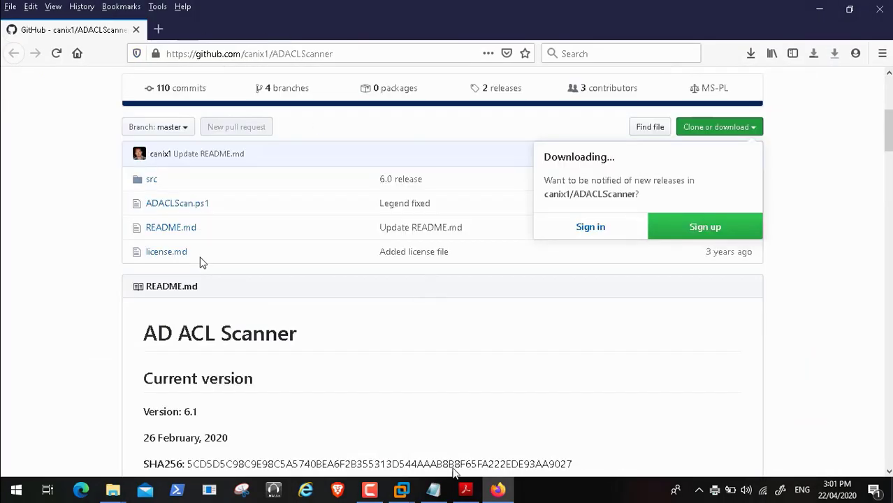
click(467, 489)
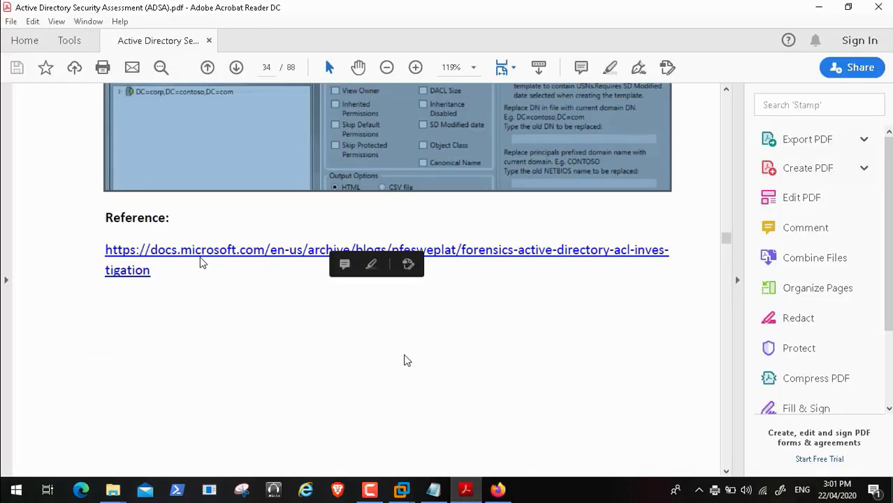
Scroll from section 3.3 through pages 41–46 to '3.9 – Run BloodHound' and open its GitHub link
click(313, 361)
scroll(313, 360, down, 1)
scroll(314, 361, down, 5)
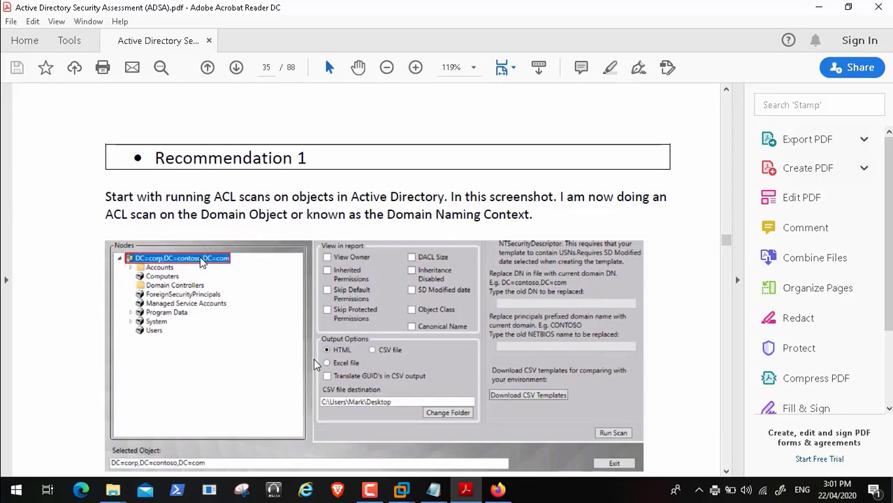
scroll(314, 363, down, 7)
scroll(314, 364, down, 7)
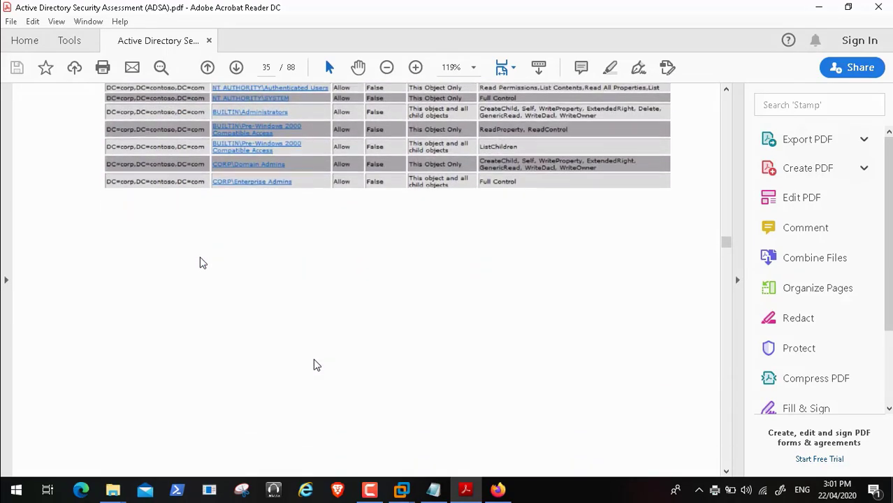
scroll(314, 363, down, 1)
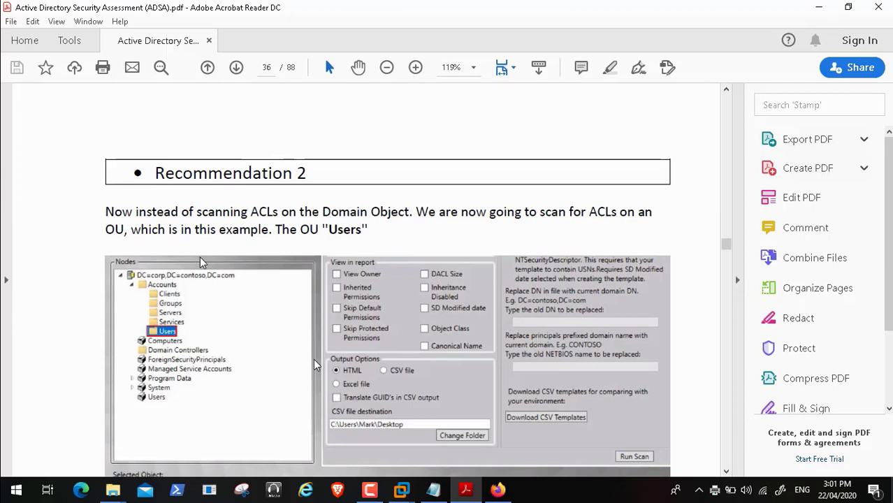
scroll(315, 364, down, 8)
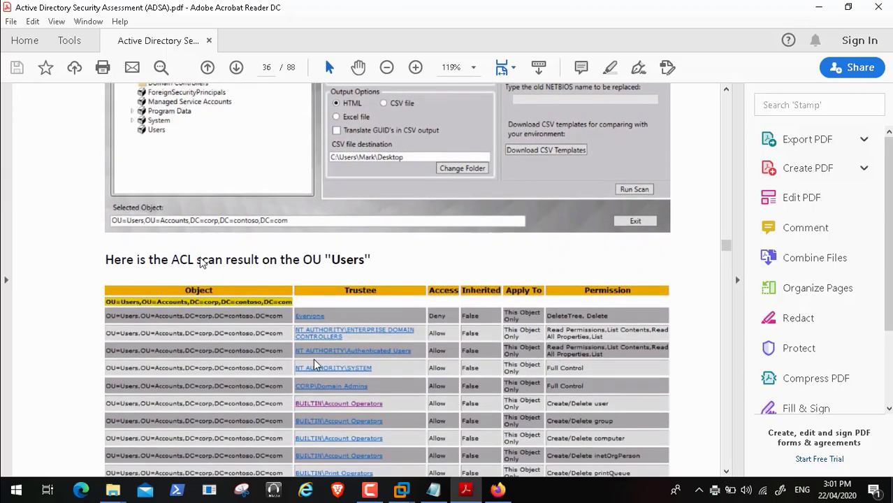
scroll(313, 364, down, 10)
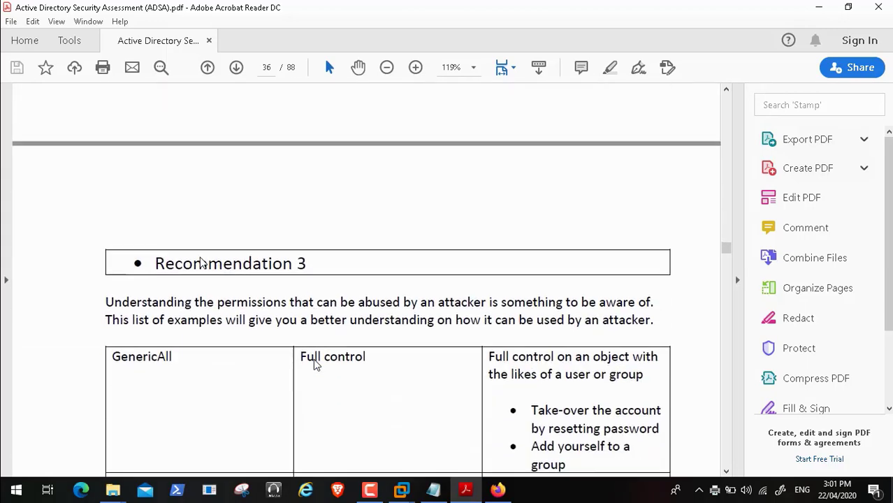
scroll(313, 364, down, 10)
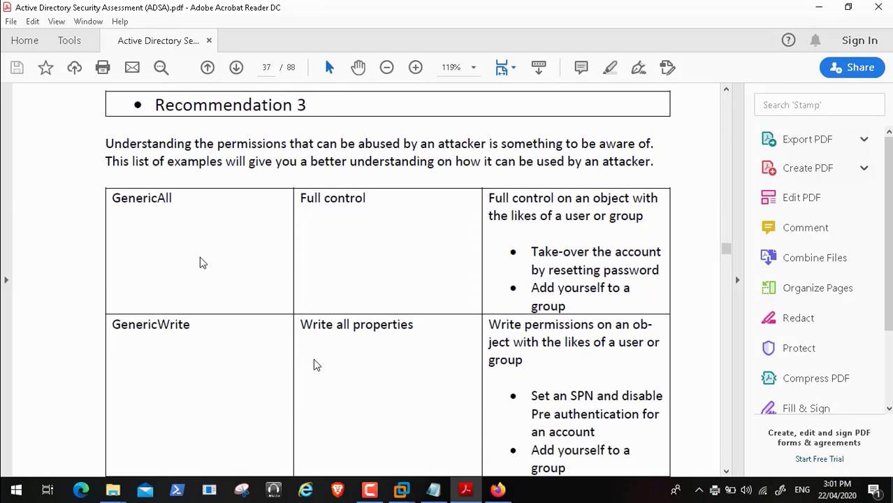
scroll(313, 364, down, 10)
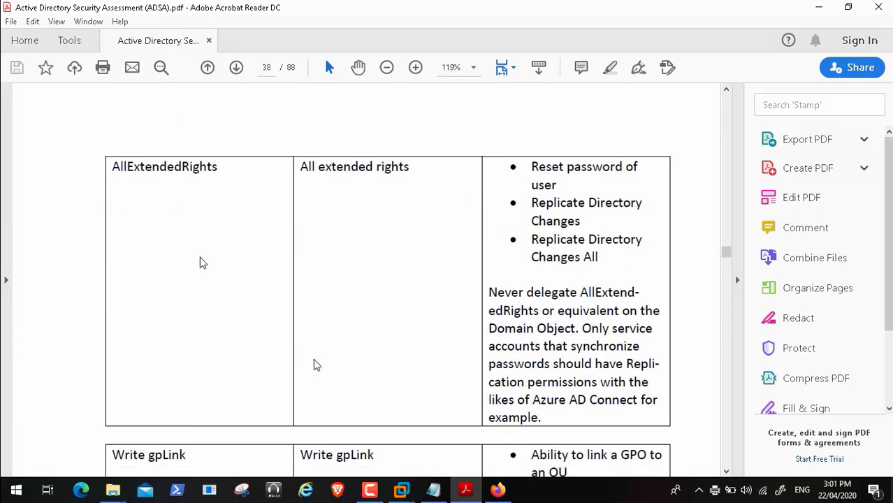
scroll(314, 363, down, 10)
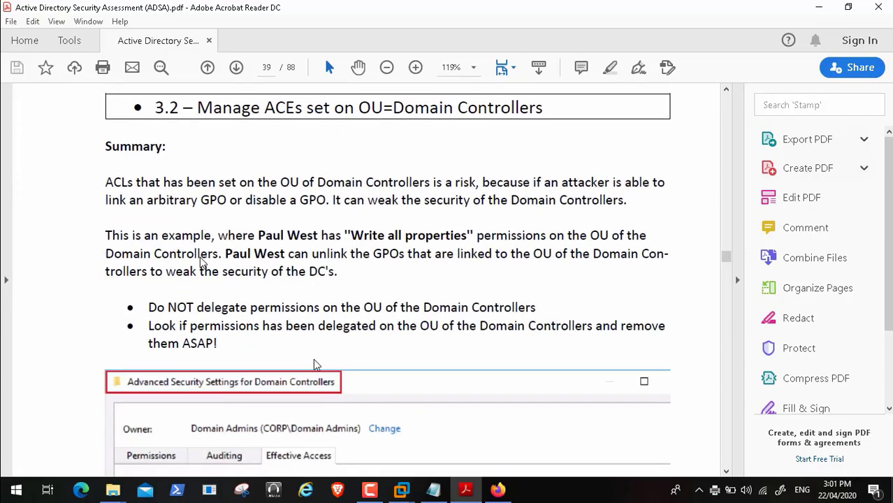
scroll(314, 363, down, 5)
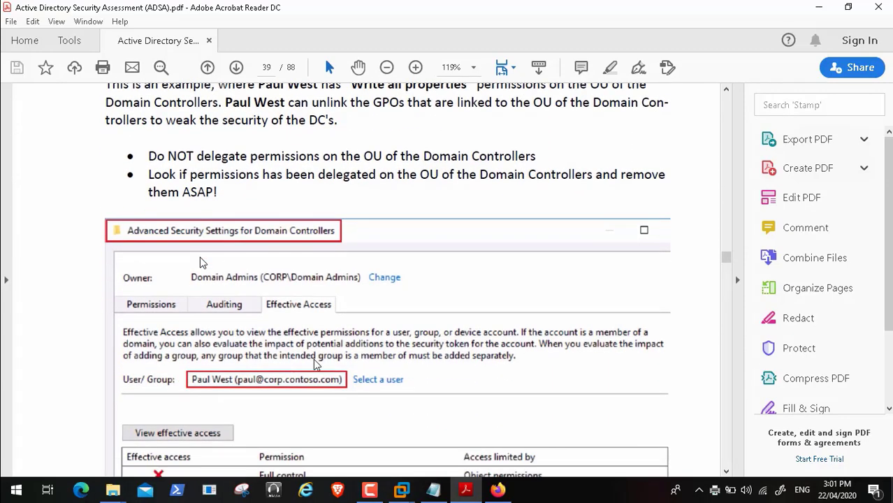
scroll(313, 362, down, 1)
scroll(314, 363, up, 1)
scroll(314, 364, up, 7)
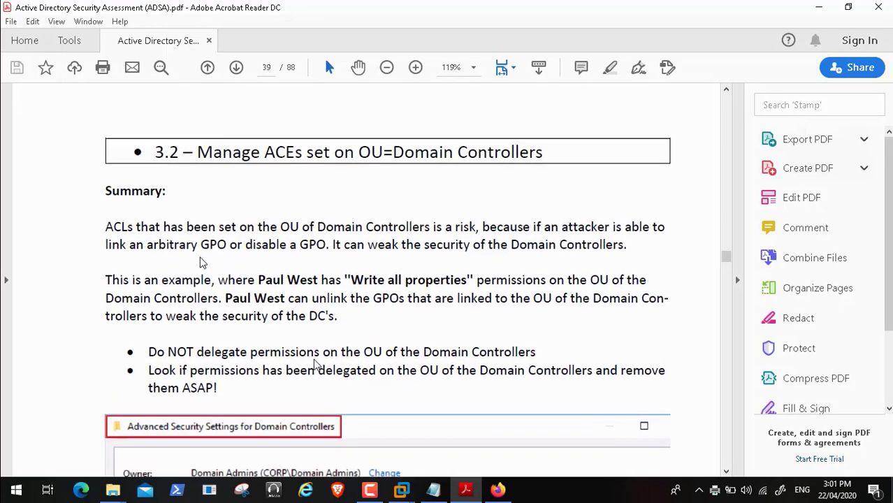
scroll(314, 364, down, 20)
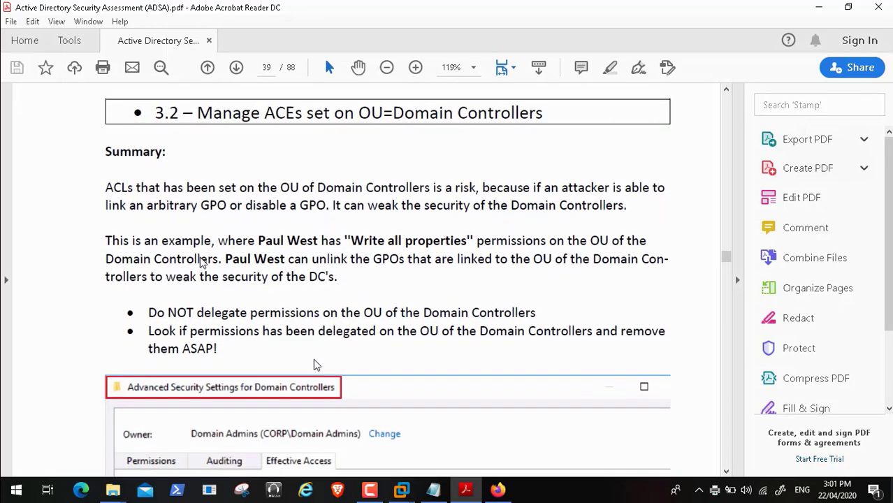
scroll(313, 364, down, 13)
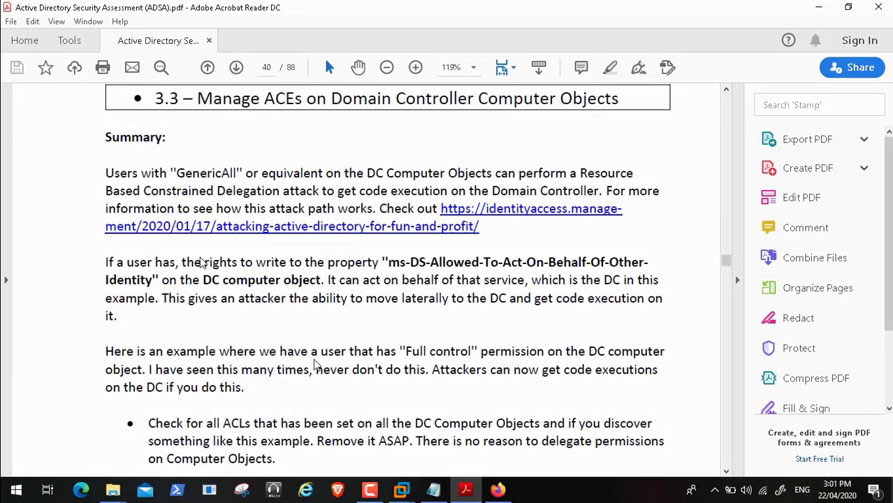
scroll(313, 363, down, 20)
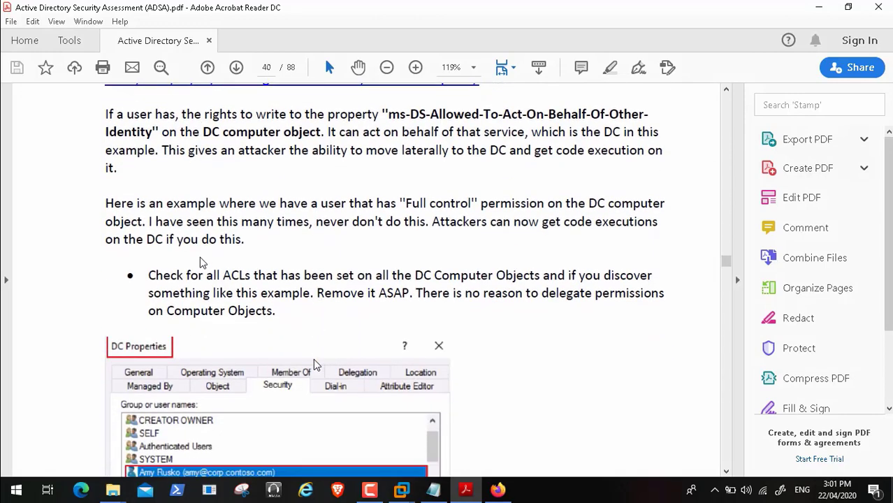
scroll(315, 364, down, 20)
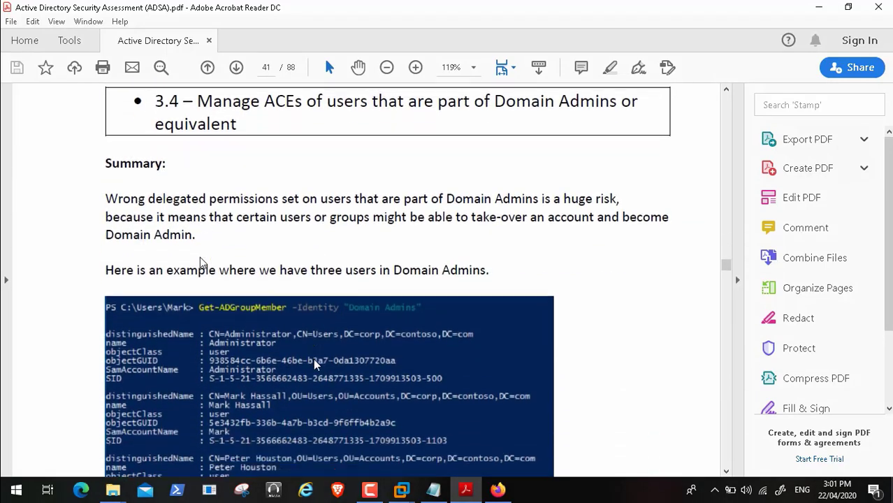
scroll(313, 365, down, 20)
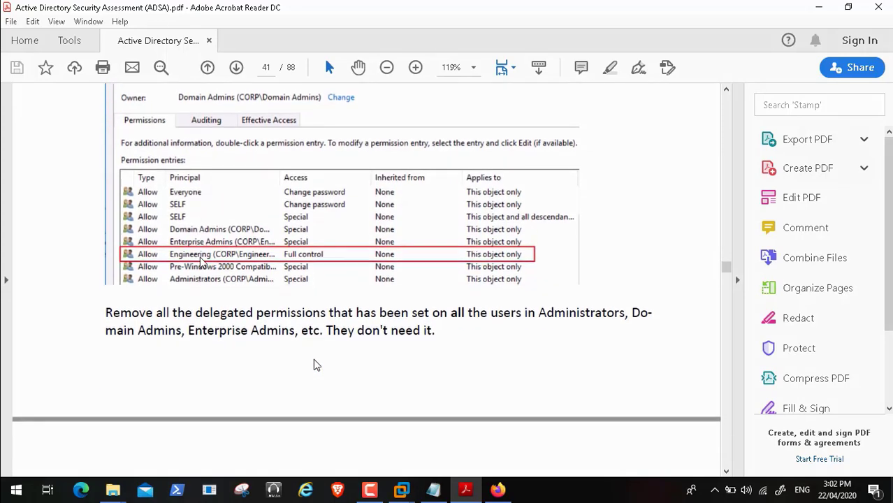
scroll(313, 365, up, 10)
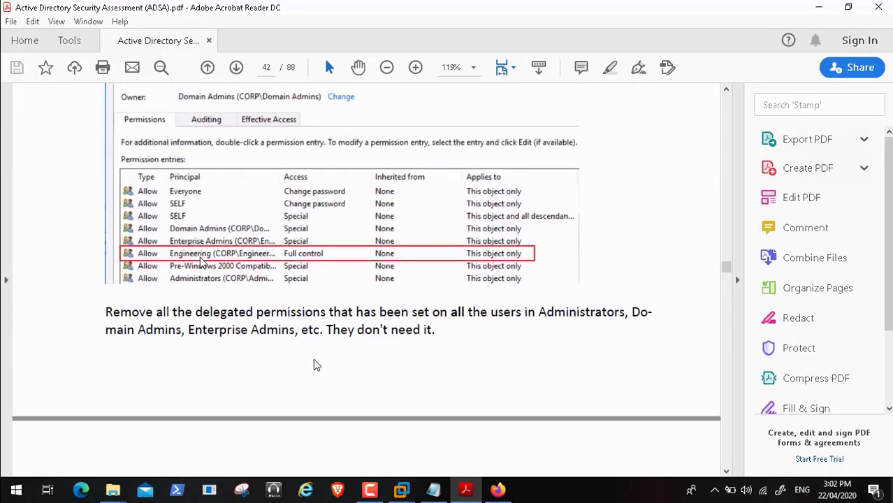
scroll(314, 364, up, 8)
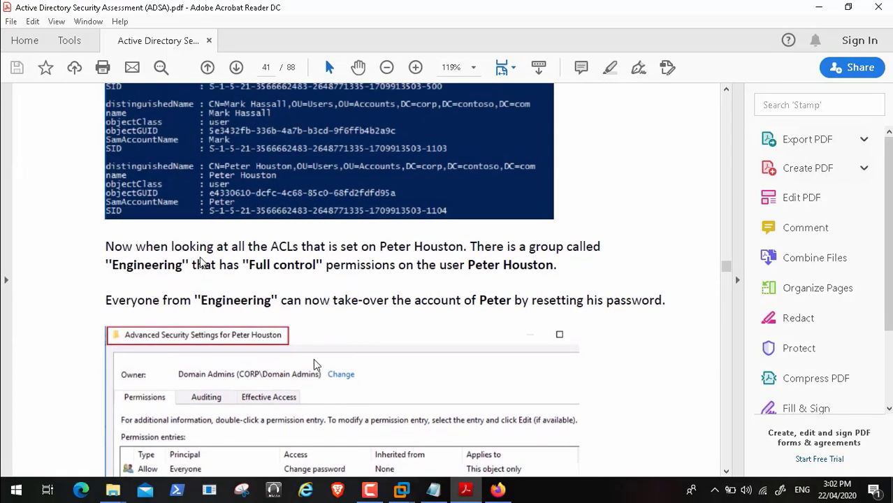
scroll(314, 364, up, 5)
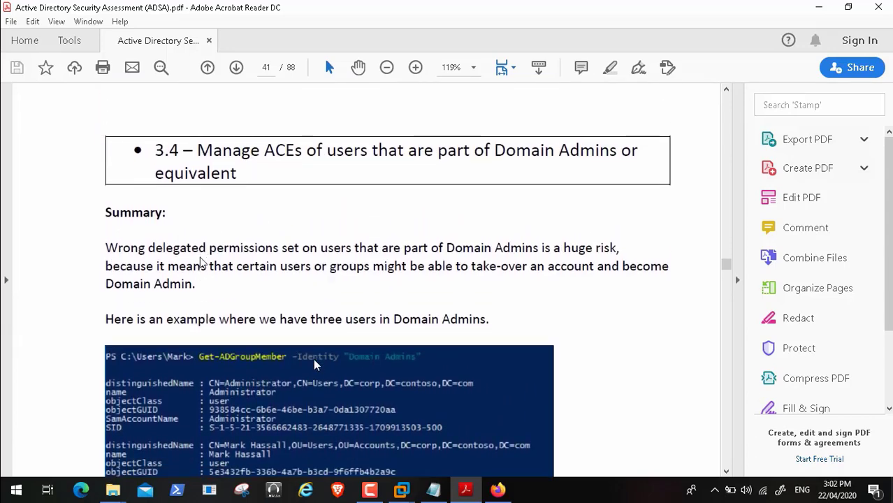
scroll(313, 363, down, 6)
scroll(315, 364, down, 9)
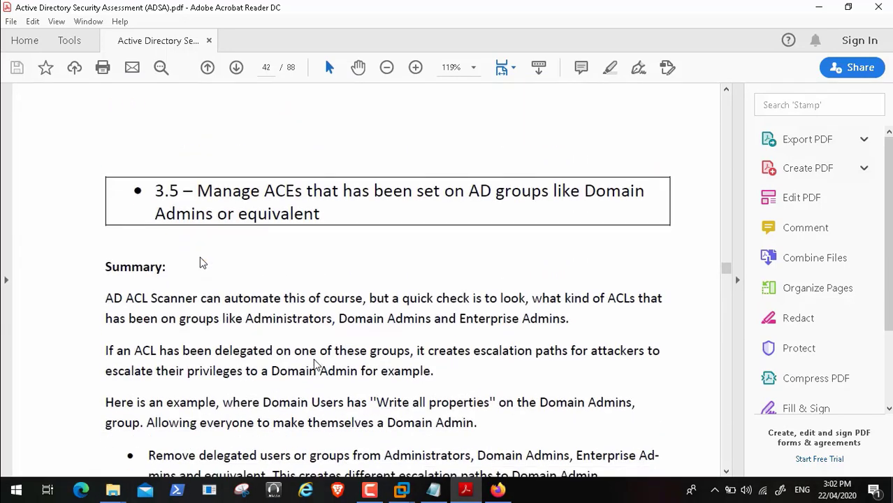
scroll(315, 363, down, 15)
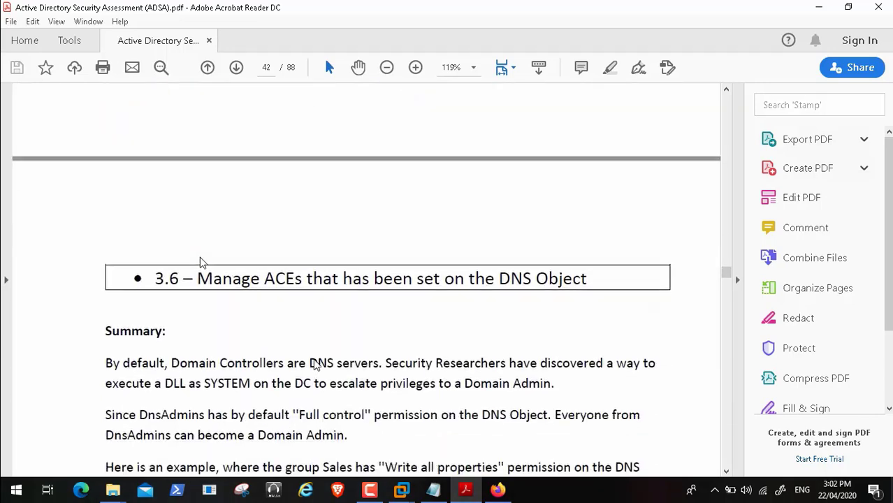
scroll(314, 364, down, 12)
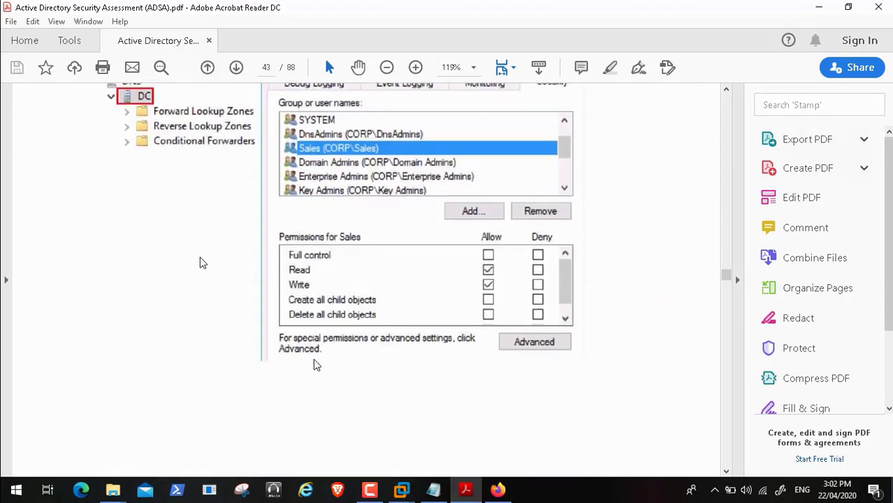
scroll(314, 363, down, 12)
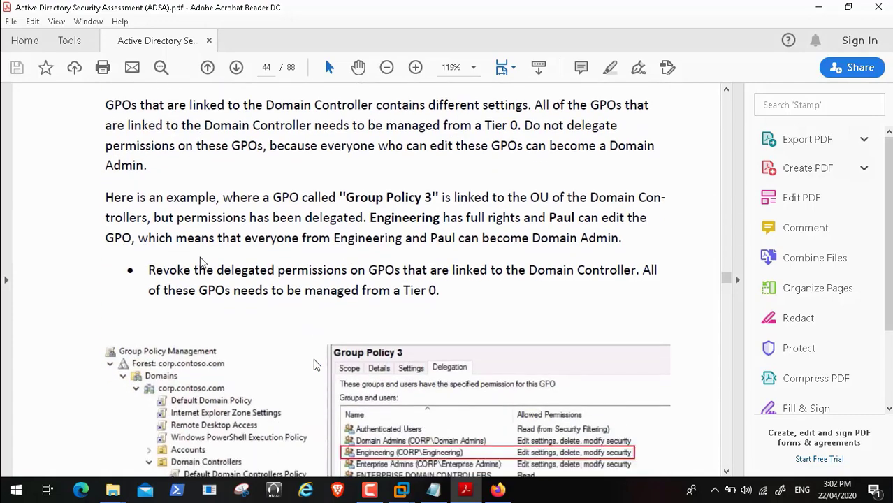
scroll(313, 364, down, 10)
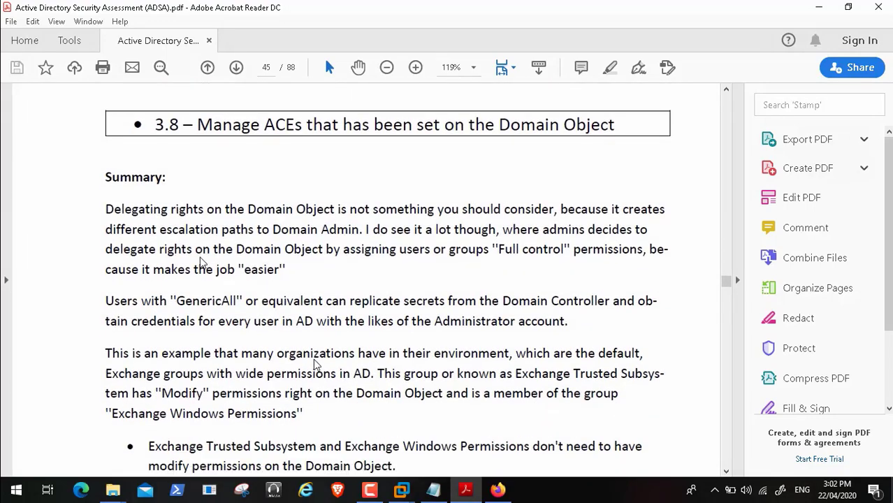
scroll(314, 364, down, 12)
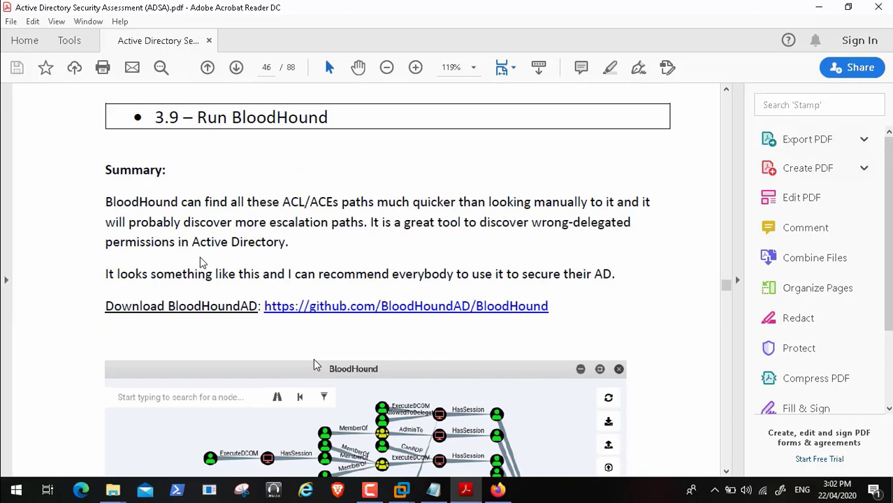
scroll(313, 363, down, 1)
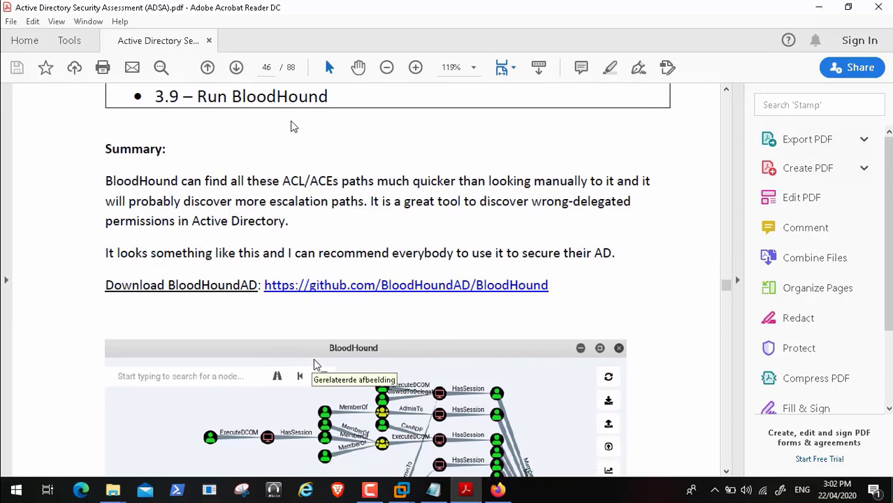
scroll(292, 126, down, 1)
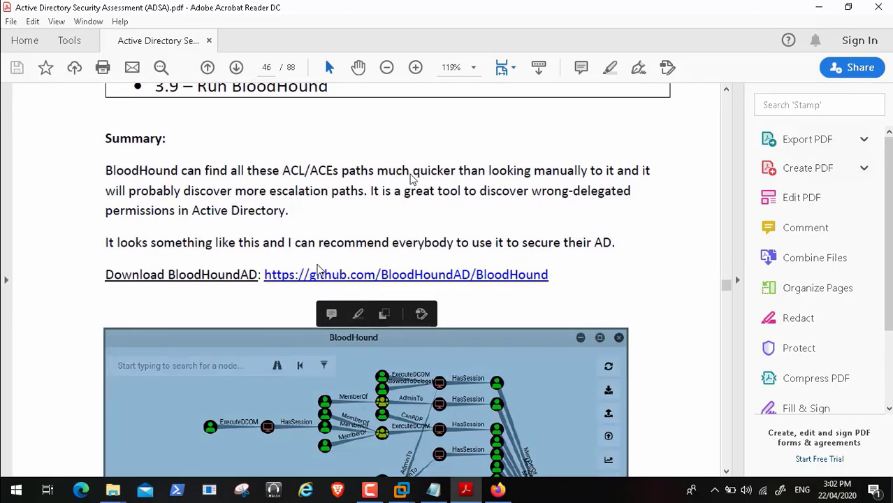
click(323, 275)
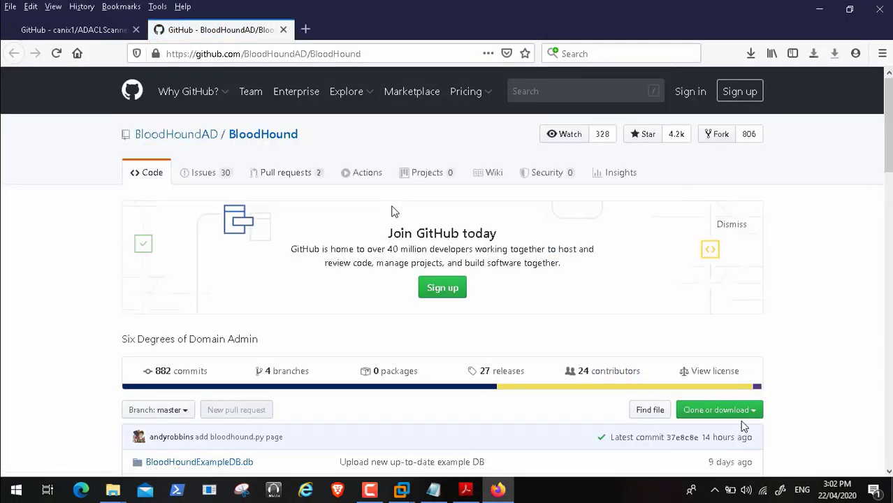
Download the BloodHound repository as BloodHound-master.zip and check its progress in the Downloads panel
click(747, 412)
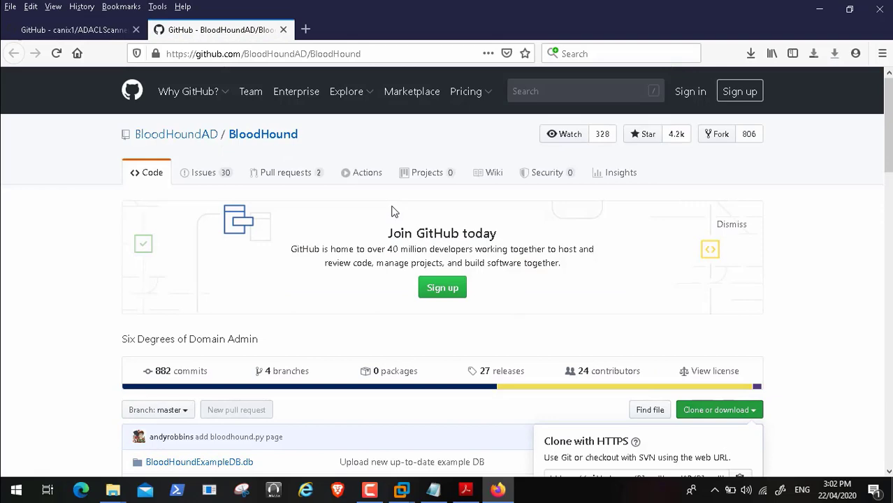
scroll(392, 211, down, 3)
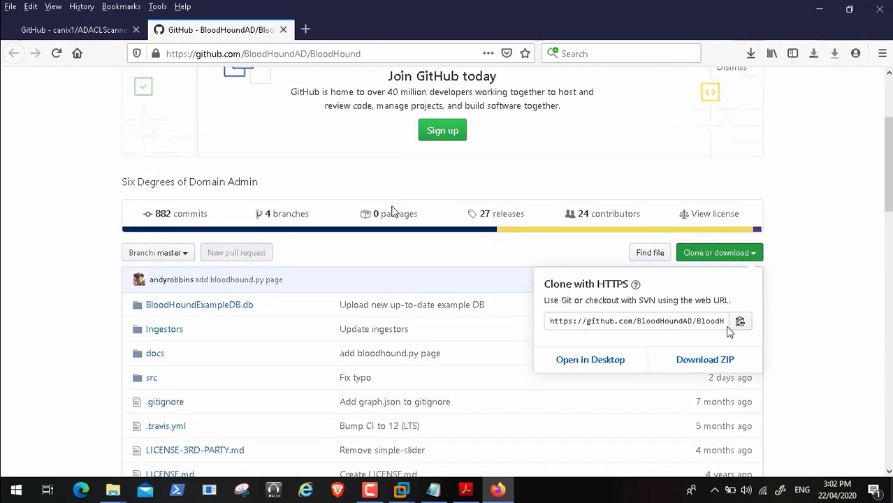
click(701, 362)
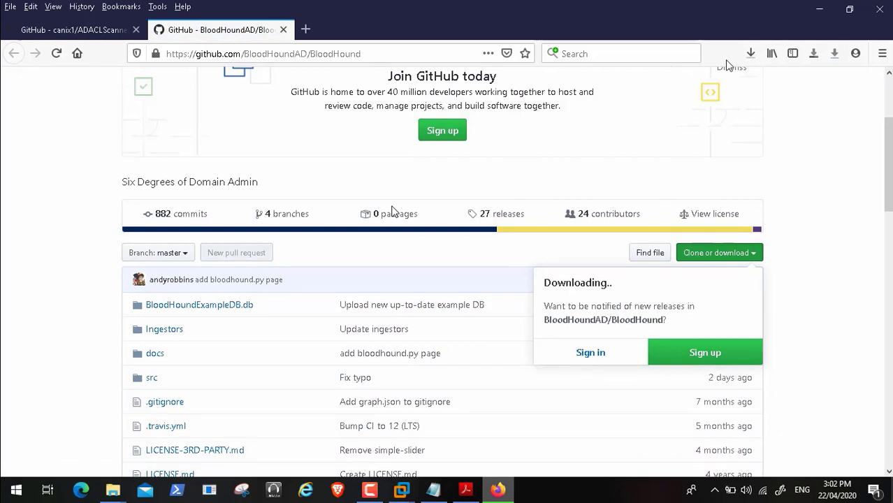
click(751, 55)
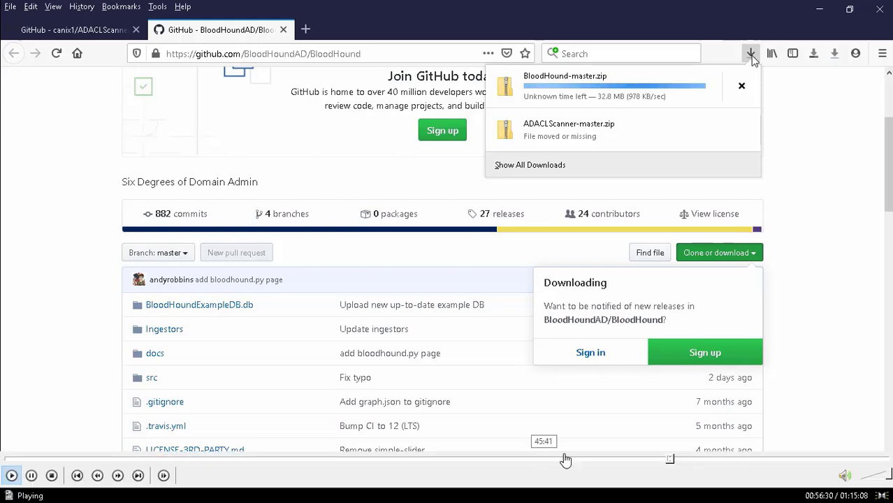
click(675, 461)
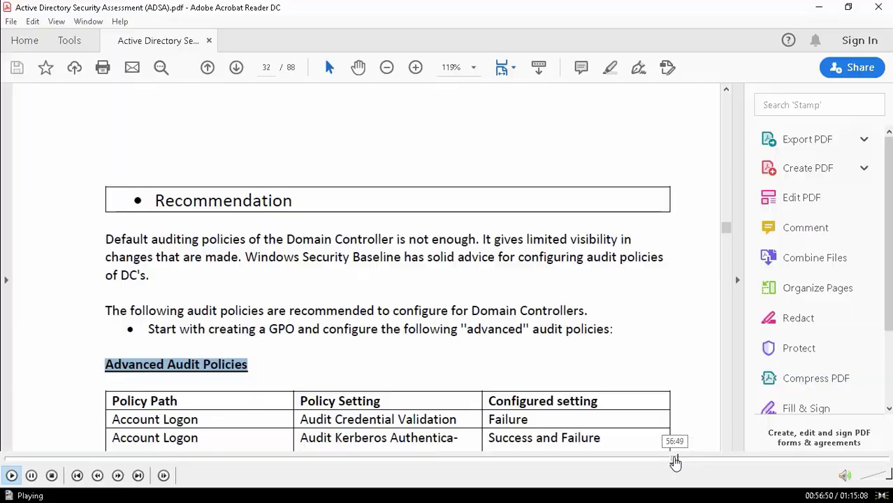
click(675, 462)
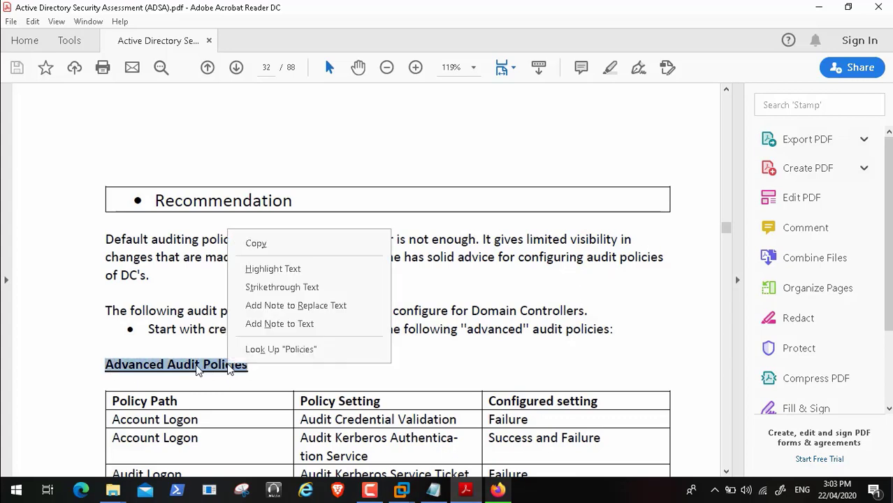
mouse_move(504, 471)
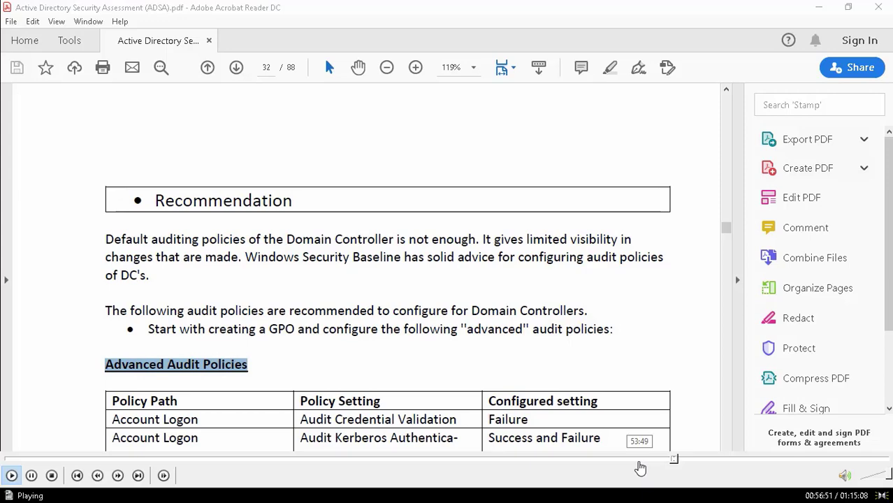
click(675, 463)
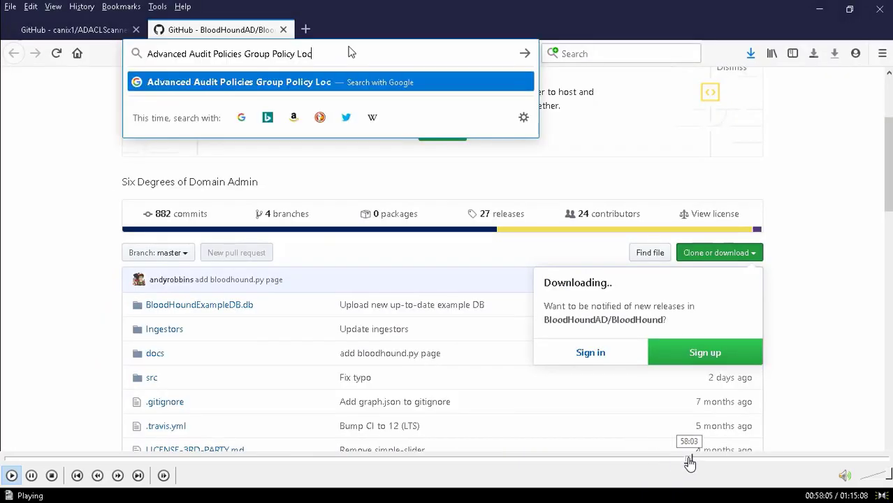
Skip the recording past the HPGEN8SRVBOT1 sign-in to the virtual machine's desktop
click(688, 462)
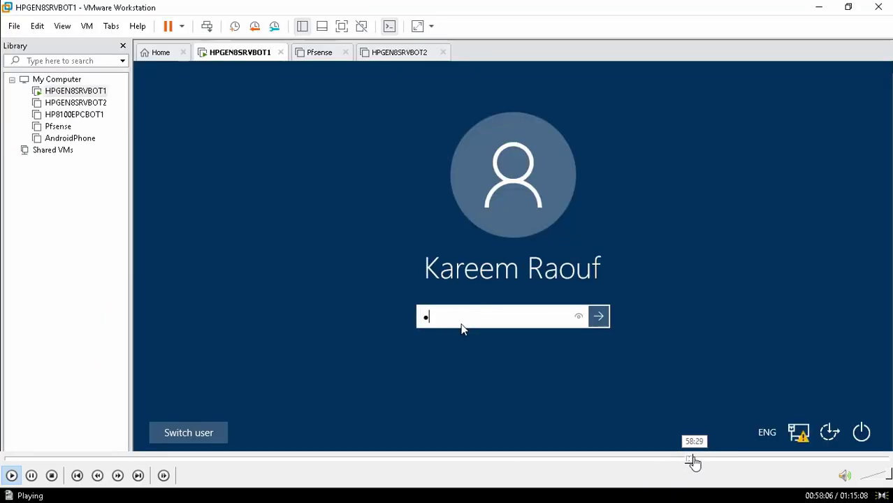
click(694, 463)
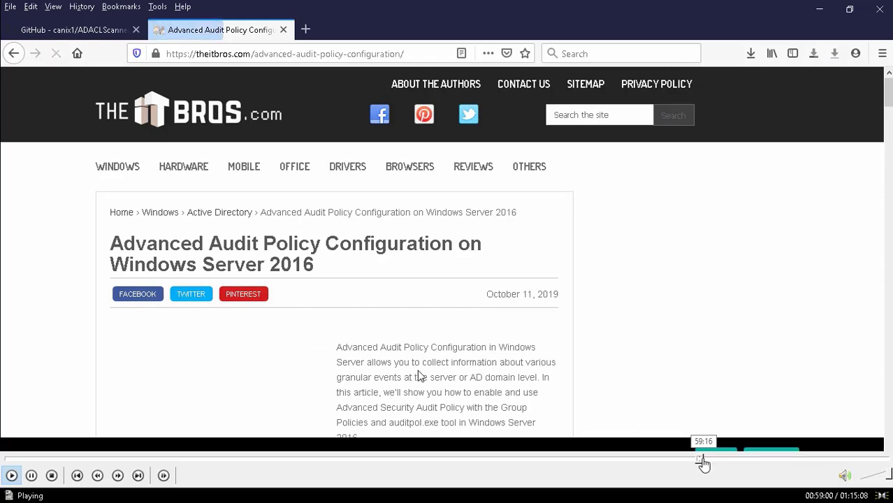
Skip through the audit policy article to the Group Policy editor scene
click(701, 458)
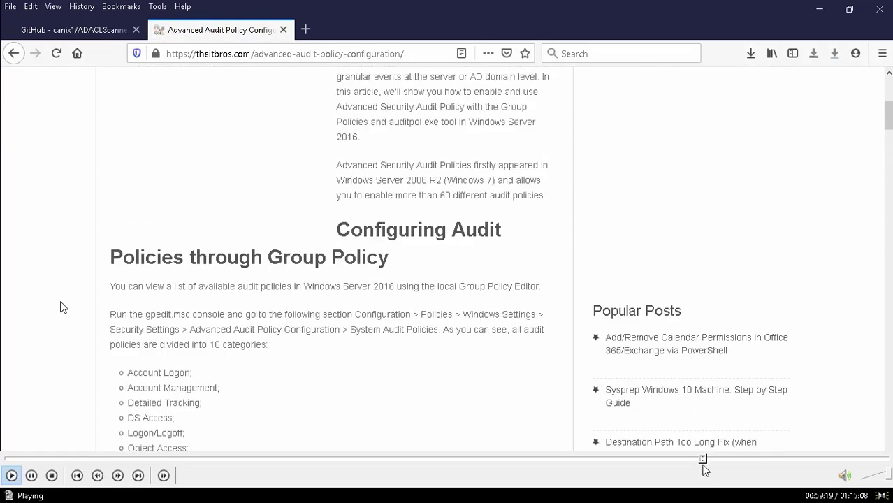
click(709, 459)
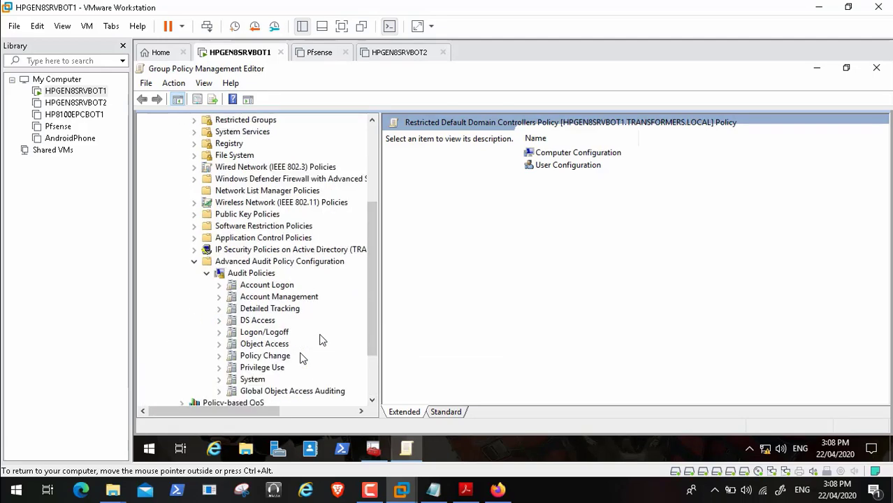
Switch from the expanded Audit Policies list to the ADSA PDF guide in Acrobat
mouse_move(498, 493)
click(465, 490)
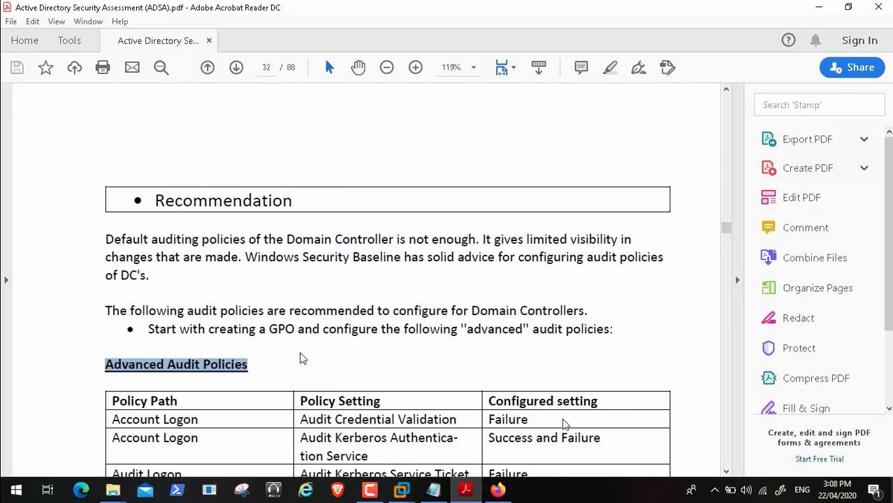
Scroll the ADSA PDF to the recommended Advanced Audit Policies table, then resume playback
click(303, 359)
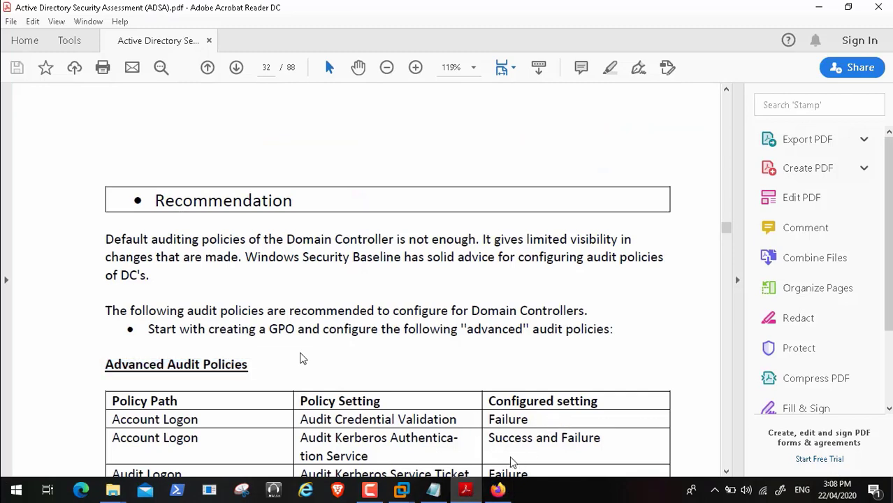
scroll(303, 359, down, 4)
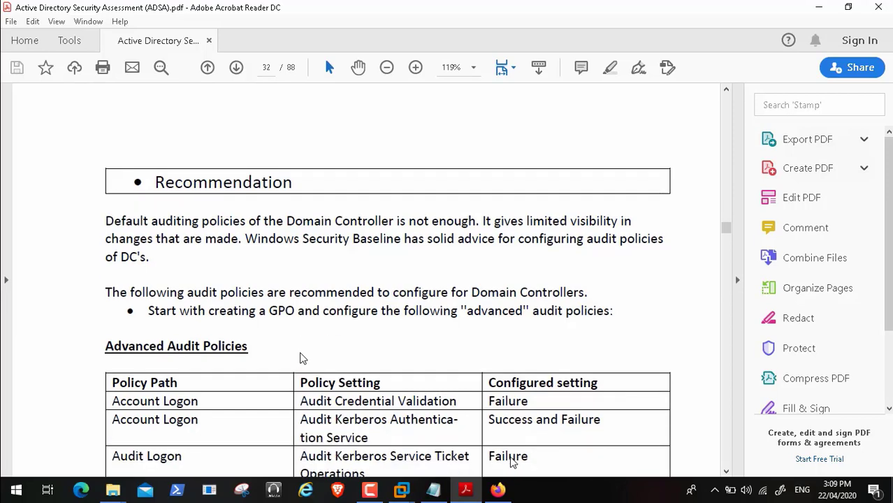
scroll(203, 311, down, 2)
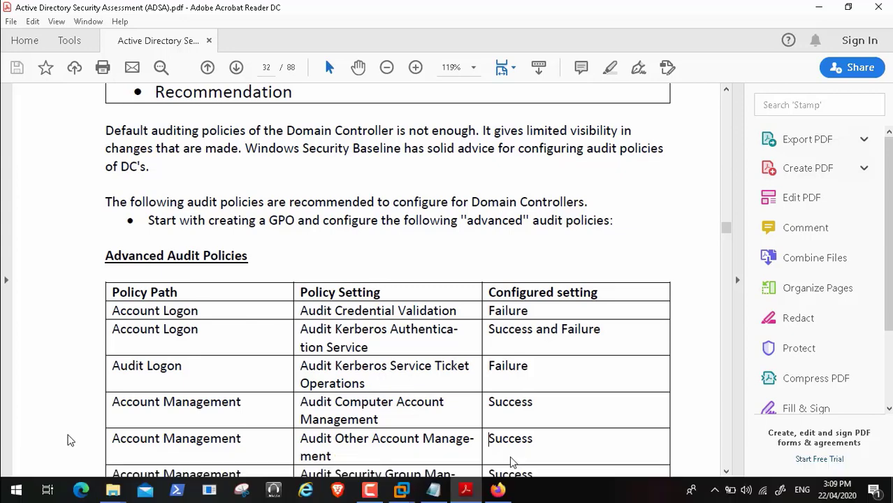
click(11, 475)
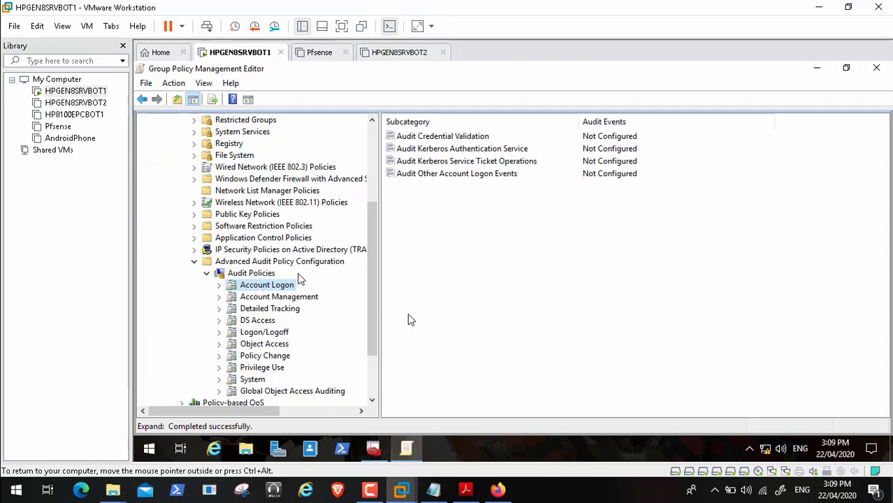
Check the ADSA recommendations, then switch to the HPGEN8SRVBOT1 virtual machine
click(466, 491)
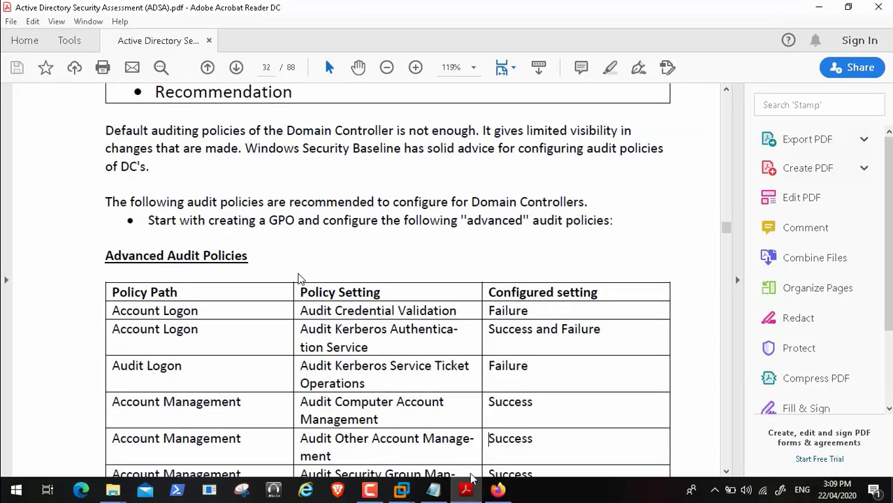
mouse_move(402, 491)
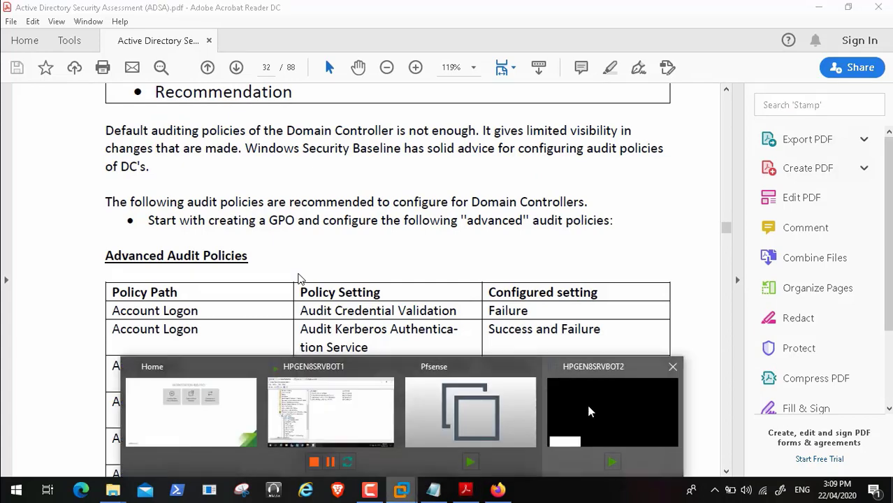
click(339, 407)
Configure Audit Credential Validation for Failure events and return to the ADSA PDF
click(462, 138)
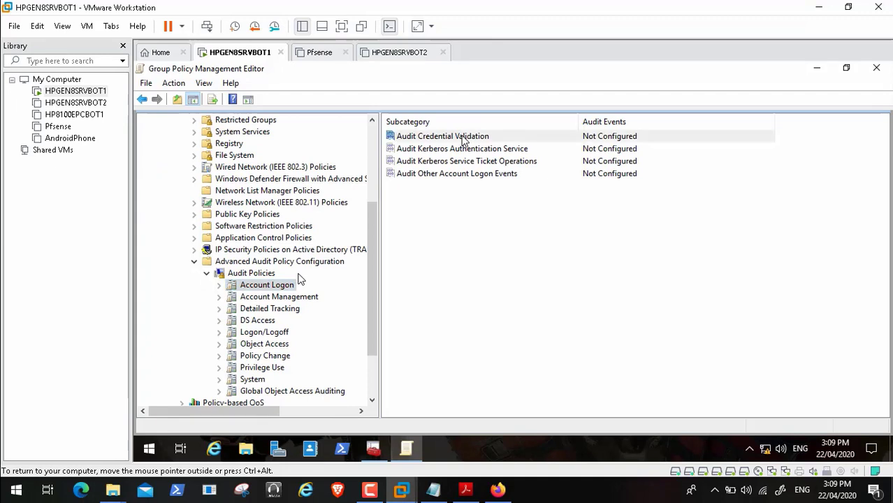
double_click(463, 138)
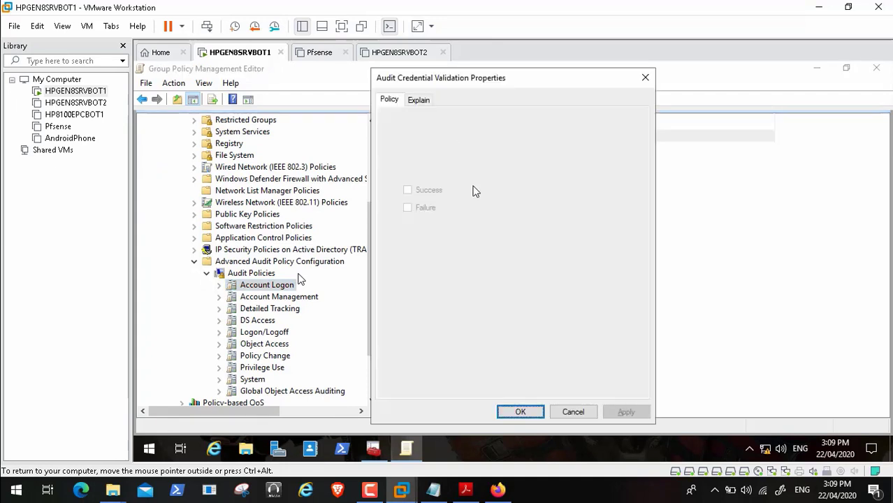
click(392, 172)
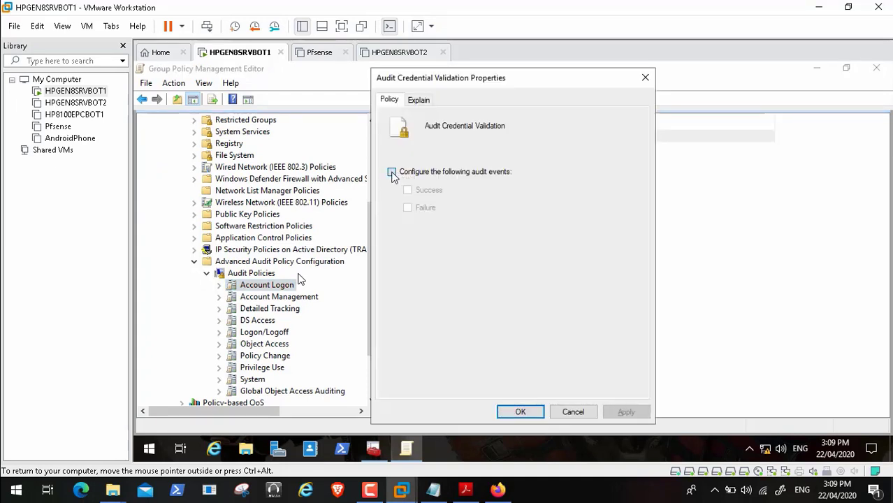
click(407, 208)
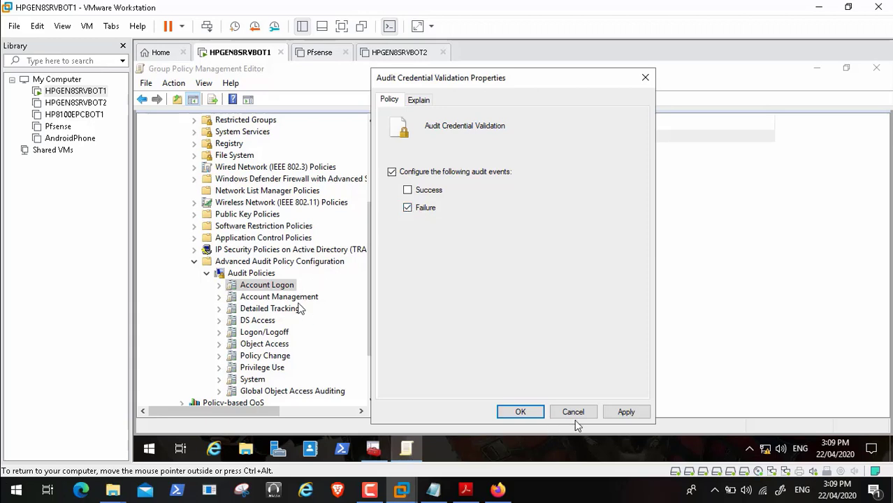
click(633, 412)
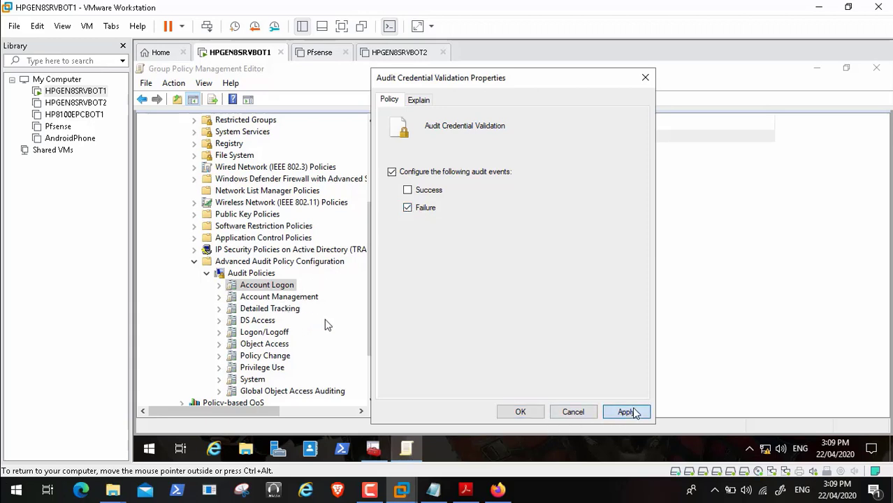
click(532, 413)
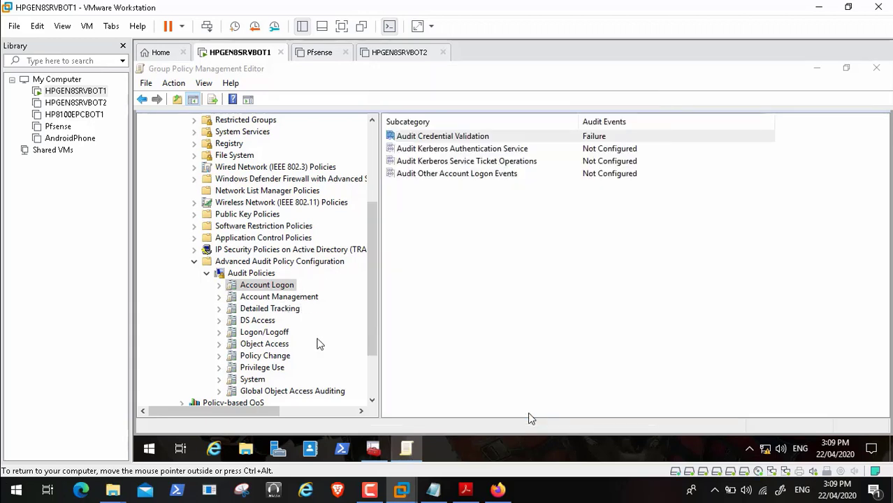
click(466, 492)
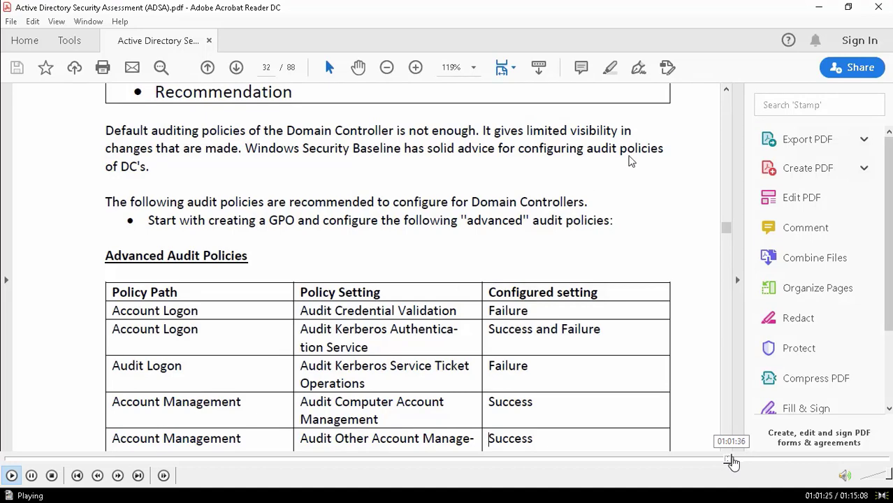
Skip through the Kerberos, Account Management and DS Access audit settings being configured
click(736, 460)
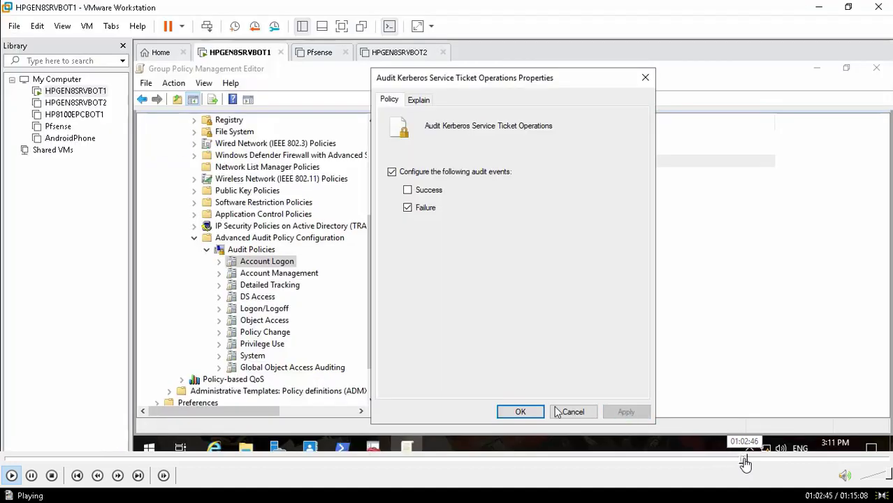
click(746, 461)
click(754, 461)
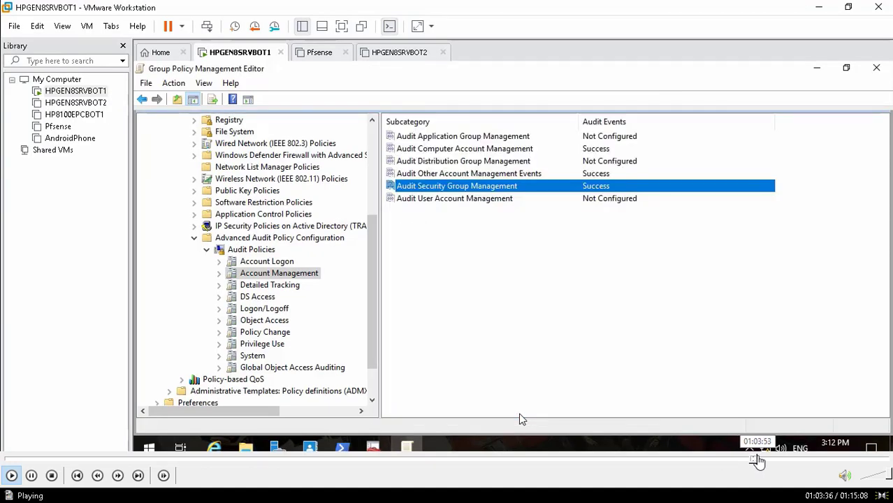
click(760, 461)
click(772, 461)
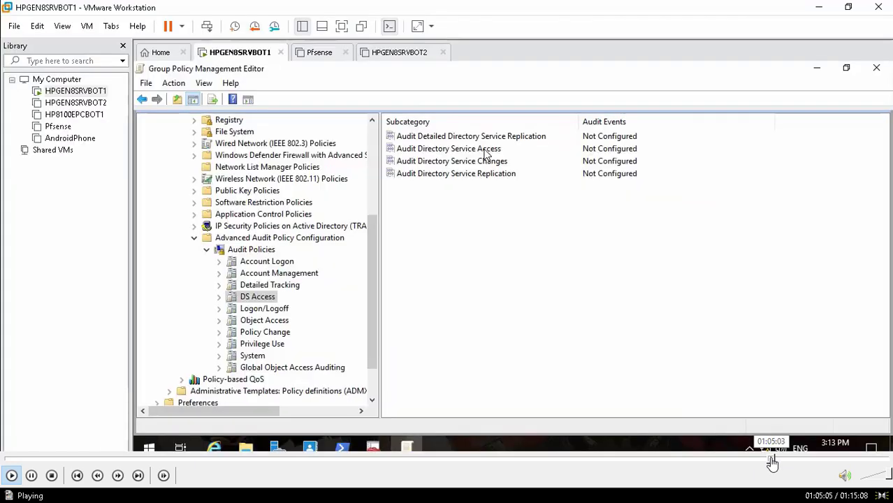
click(776, 462)
click(778, 461)
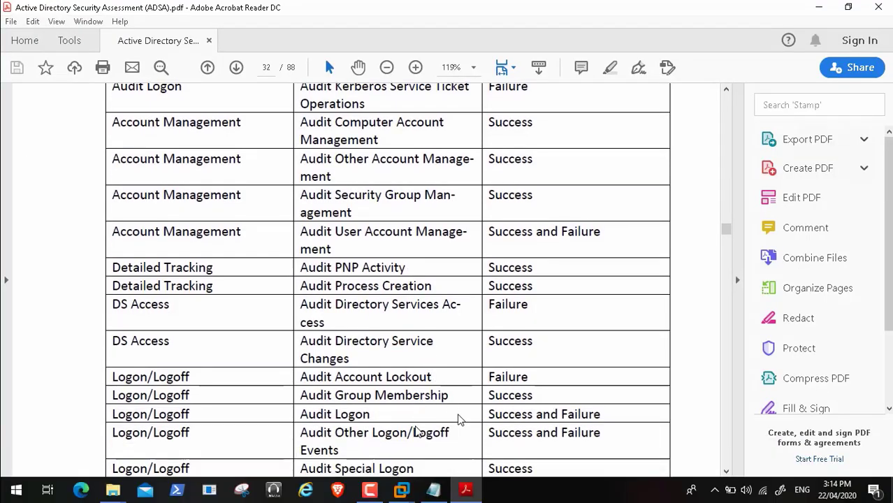
Skip through the Logon, Object Access, Policy Change and System audit settings to the finished Group Policy console
mouse_move(677, 462)
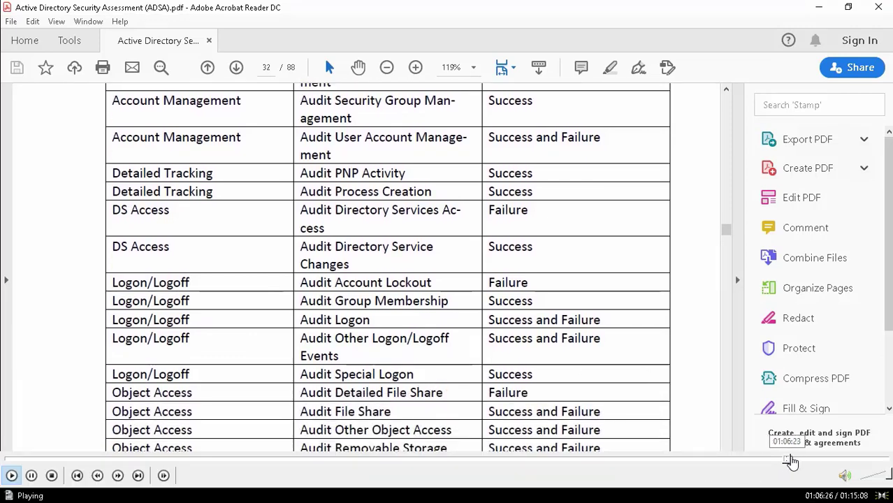
click(795, 461)
click(808, 461)
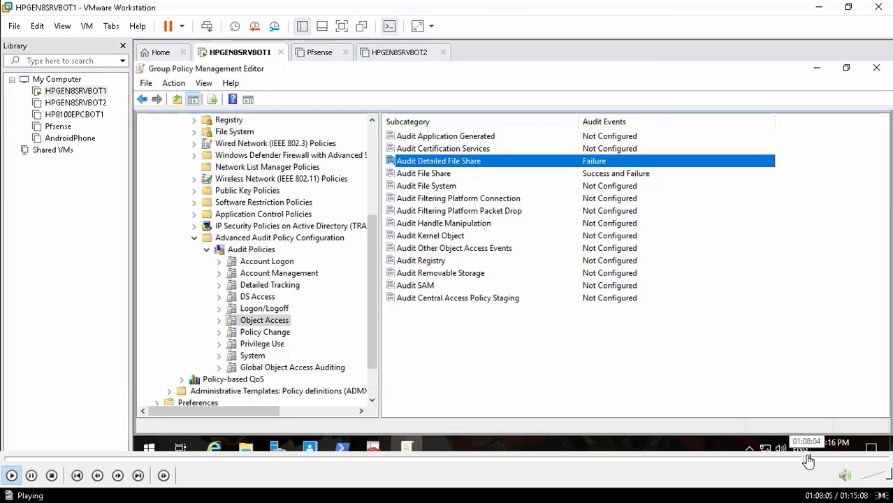
click(815, 461)
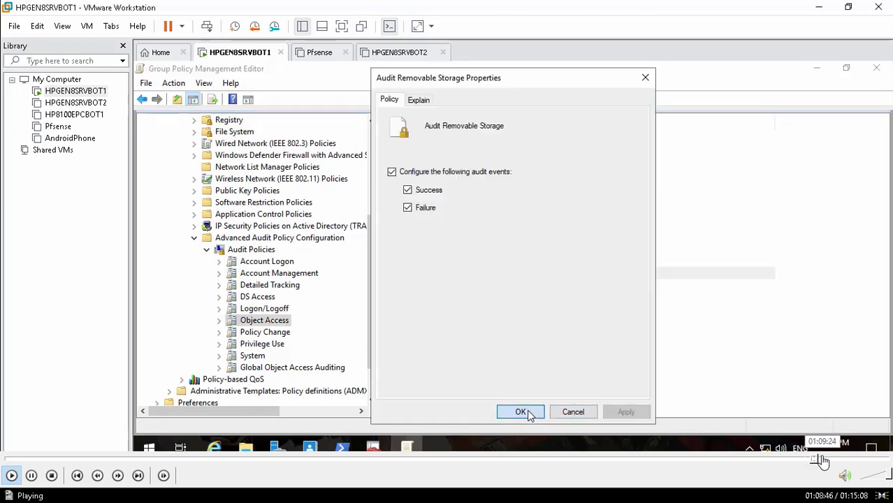
click(819, 461)
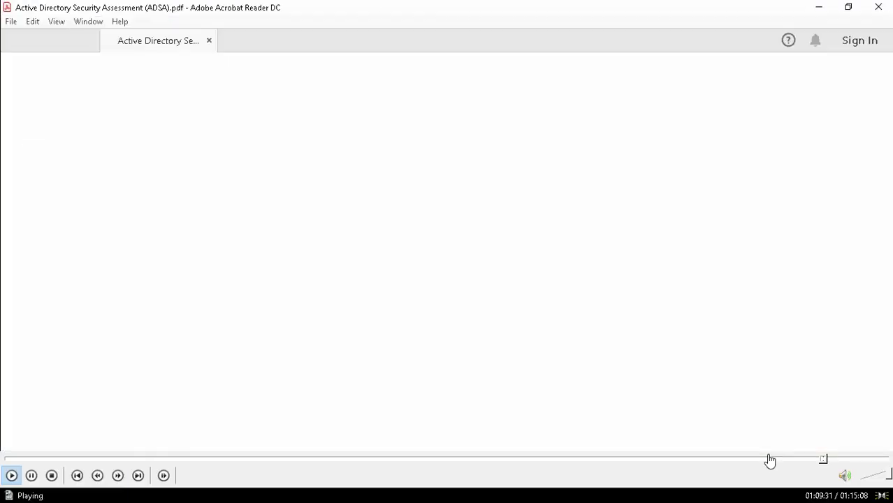
click(837, 459)
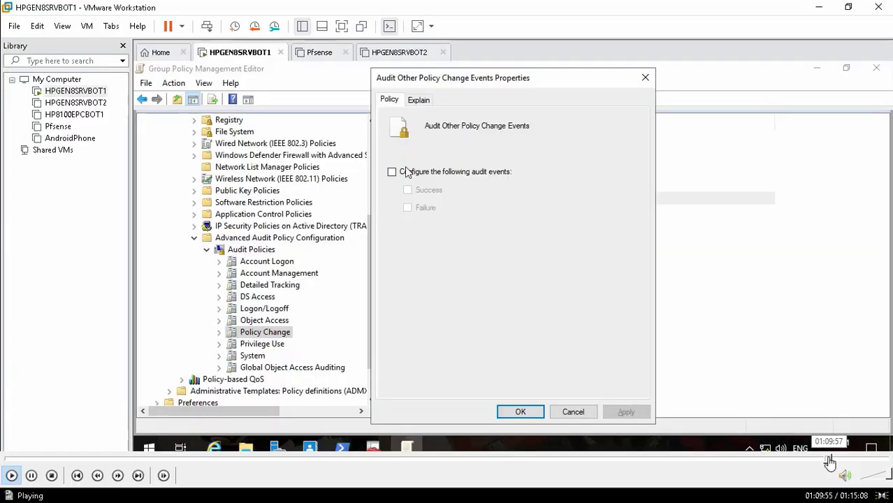
click(838, 459)
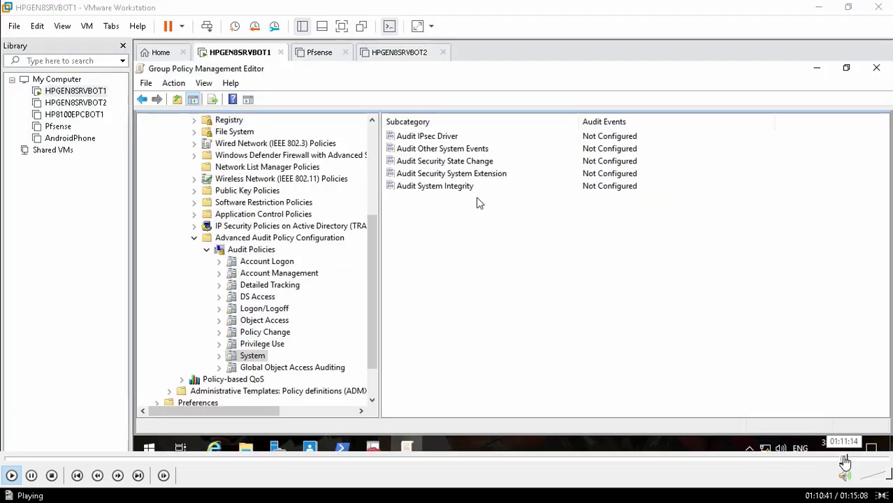
click(842, 460)
click(849, 459)
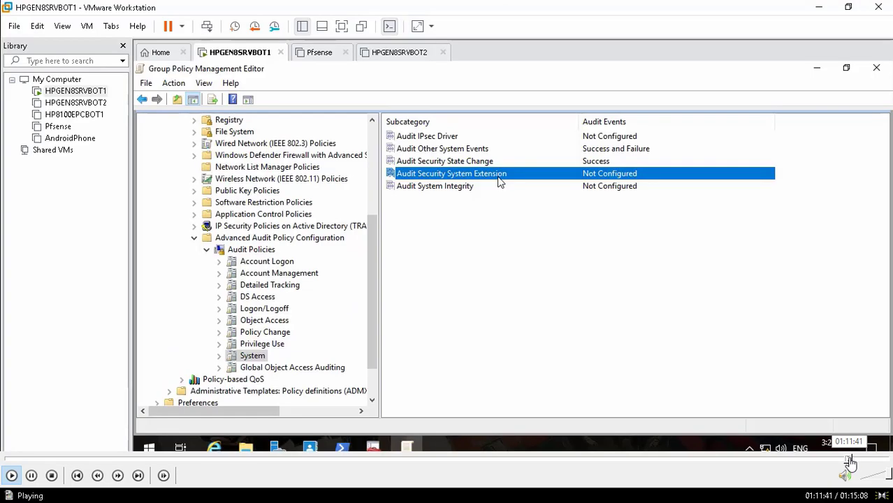
click(853, 459)
click(856, 460)
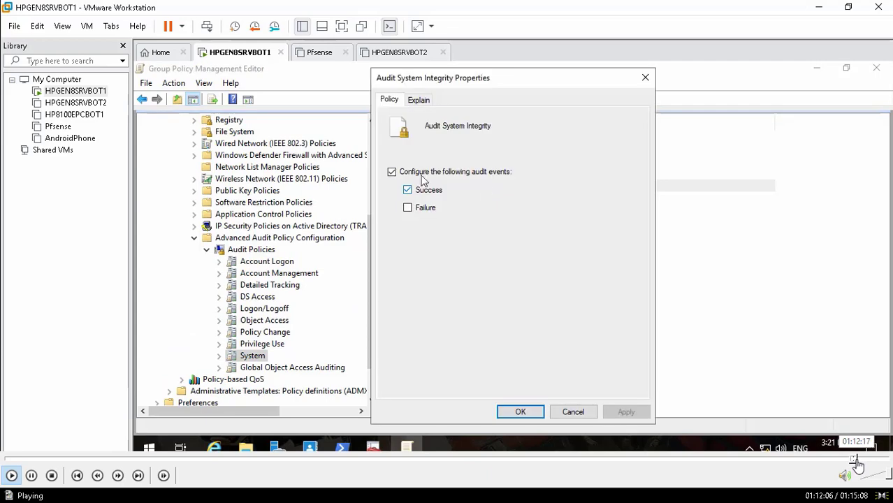
click(862, 459)
click(865, 460)
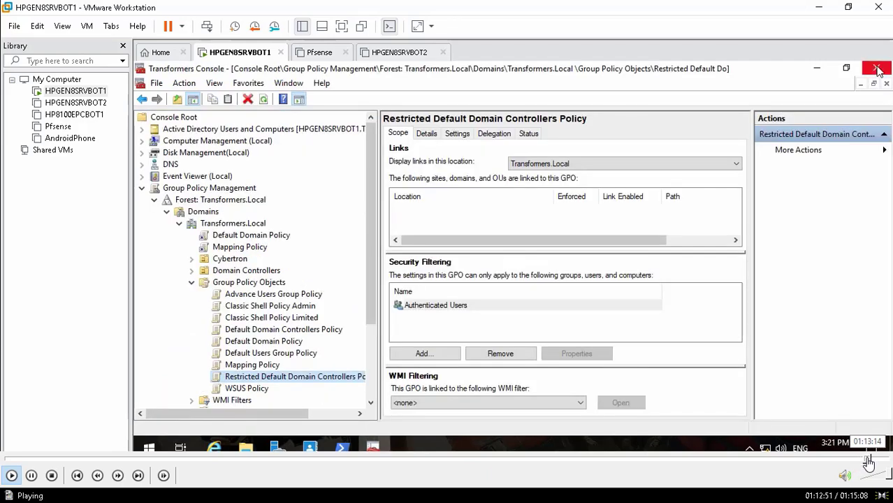
Skip ahead past closing the console to the virtual machine desktop
click(868, 460)
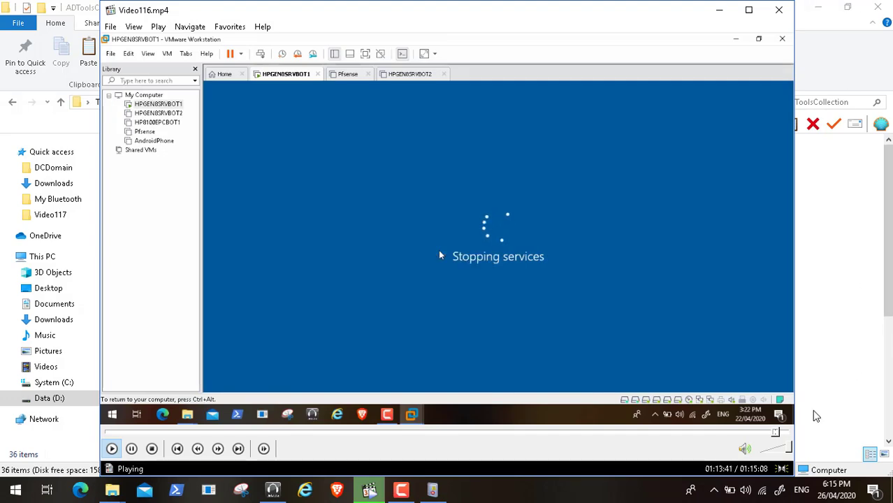
Skip to the powered-off VM, then close the video player, ADToolsCollection folder and Event Viewer
click(784, 434)
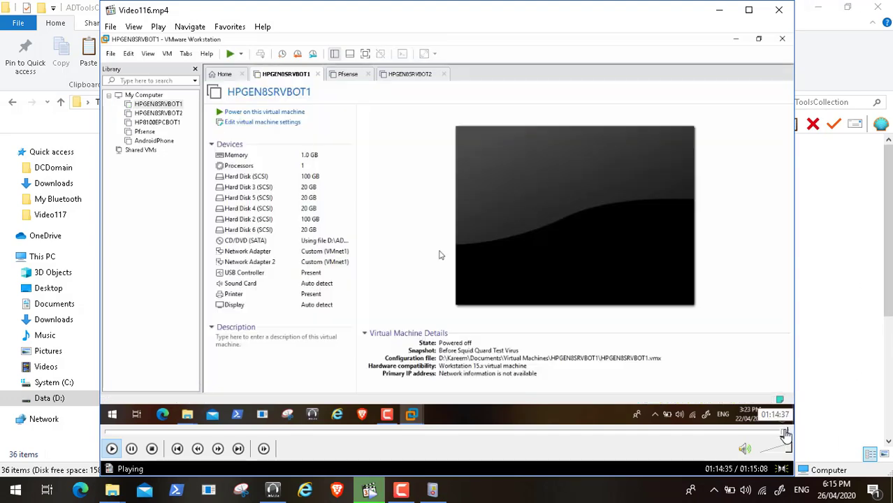
click(784, 14)
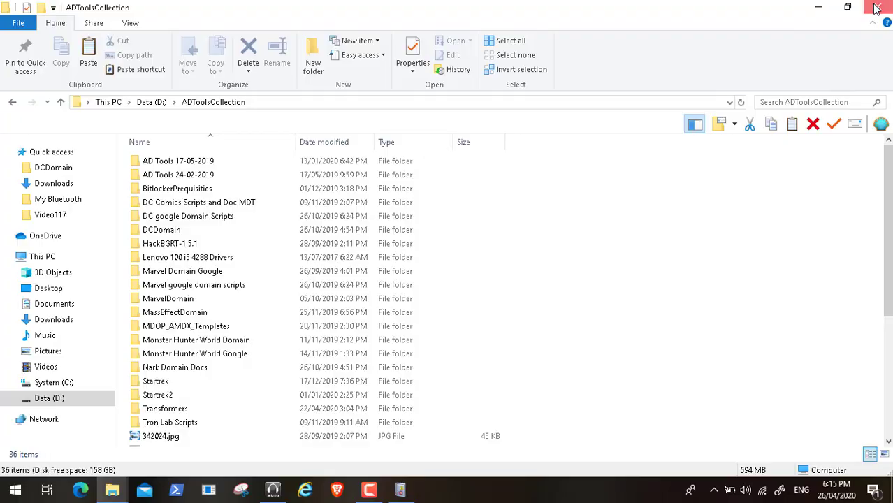
click(877, 7)
click(400, 490)
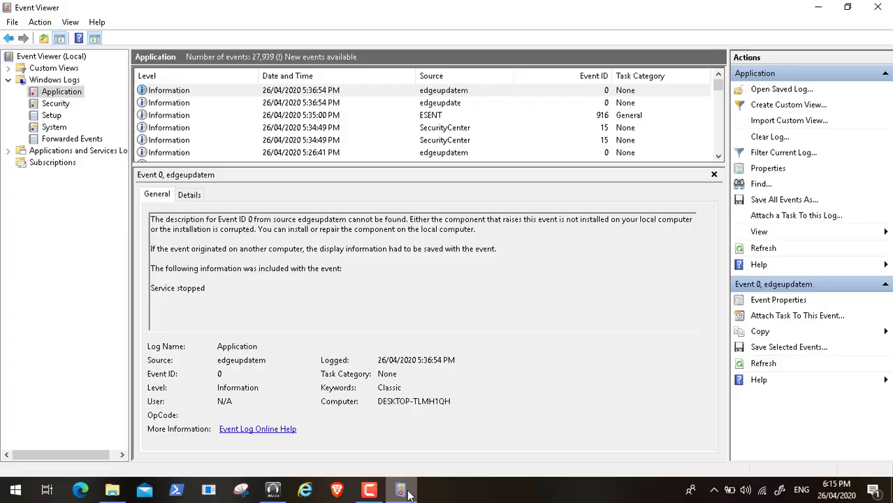
click(879, 8)
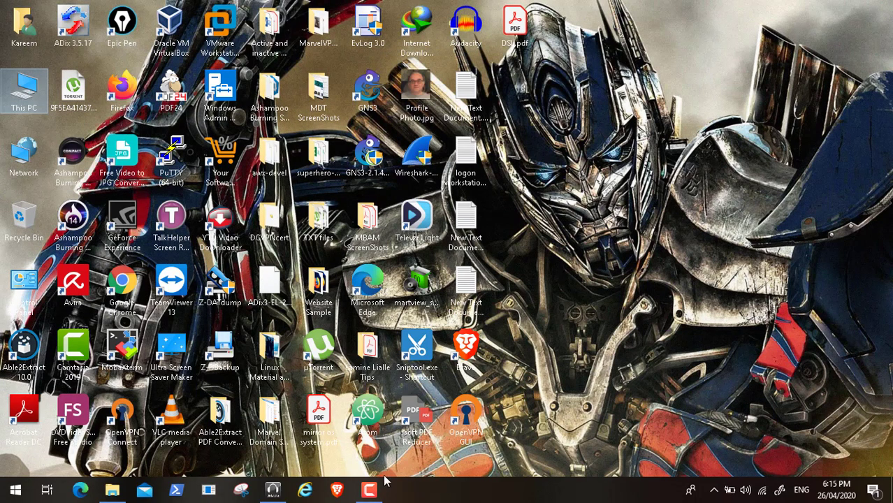